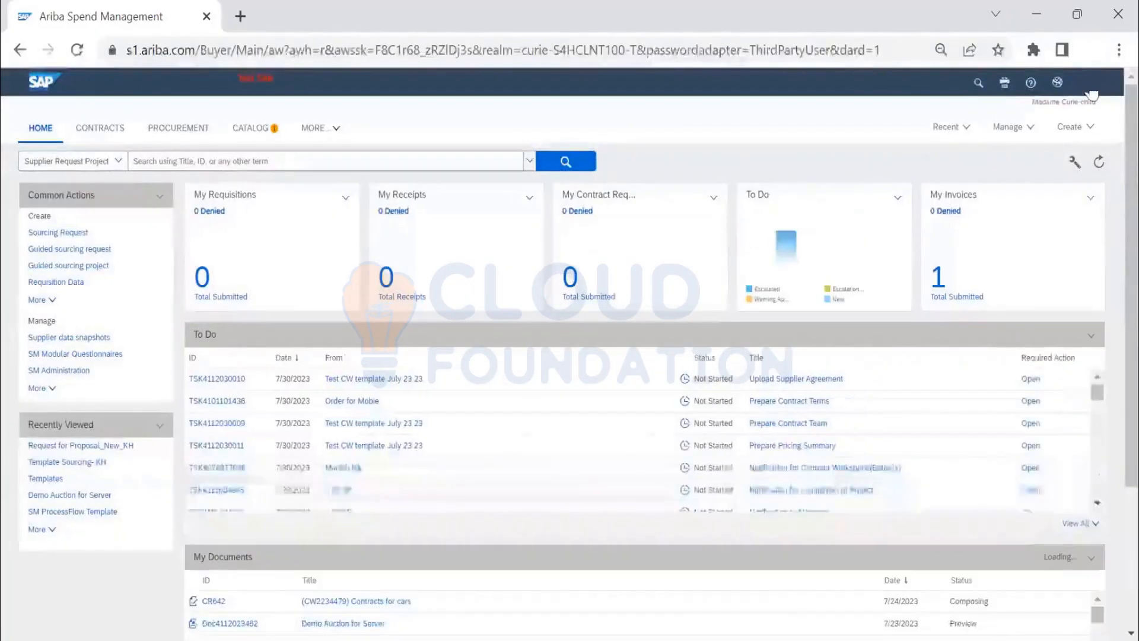
Open the user's own profile for changes and examine its name, email, supervisor and assigned groups.
click(1090, 92)
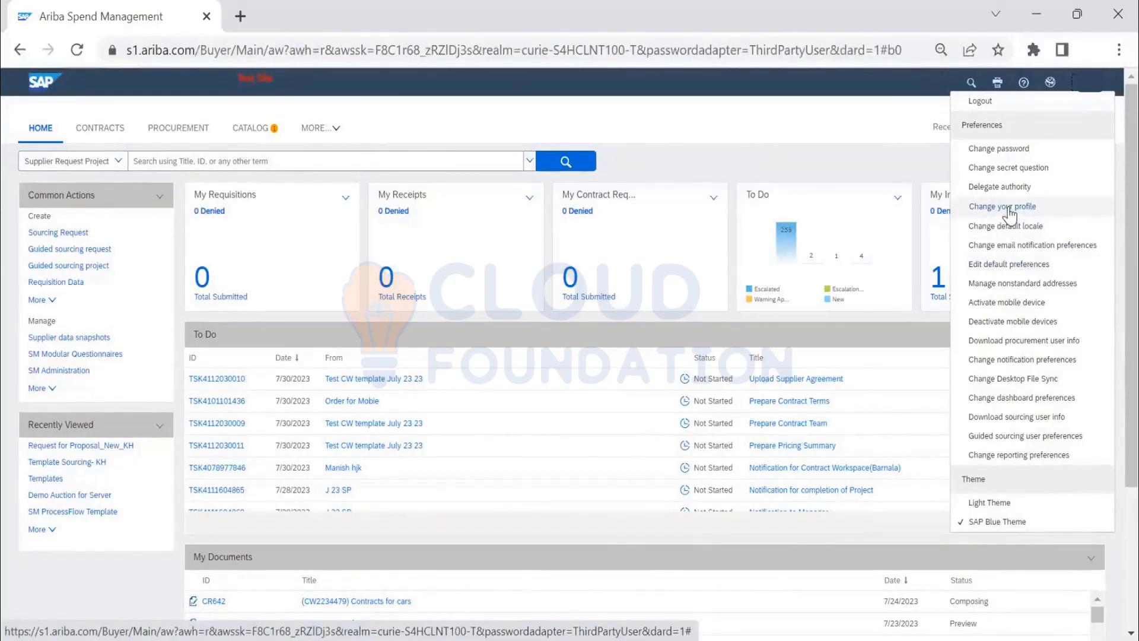
click(1008, 208)
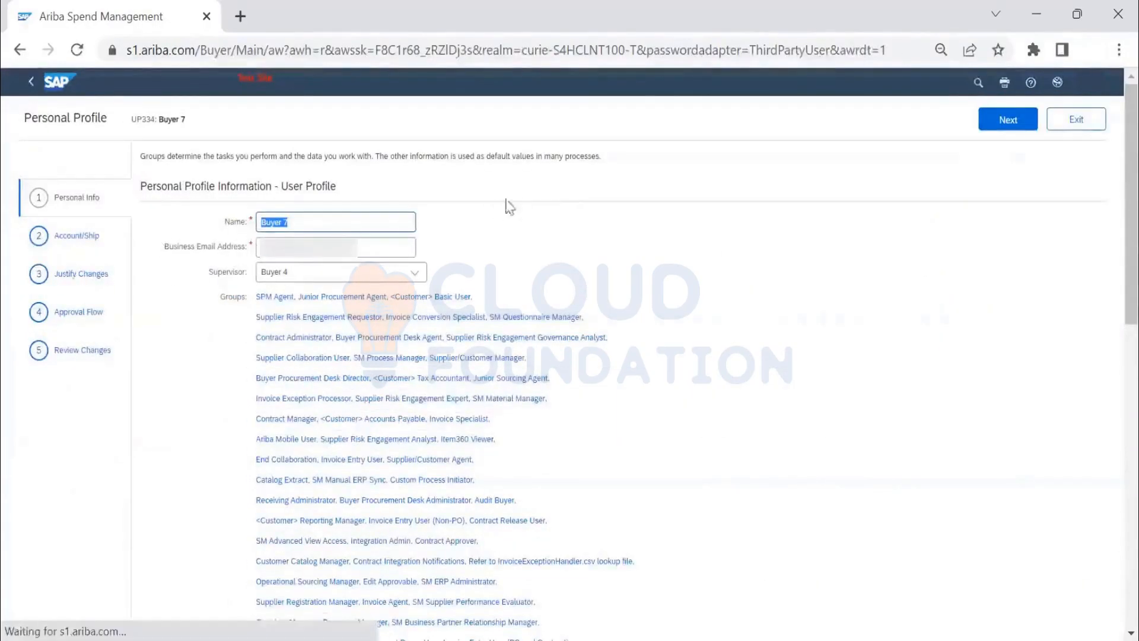
scroll(505, 203, down, 1)
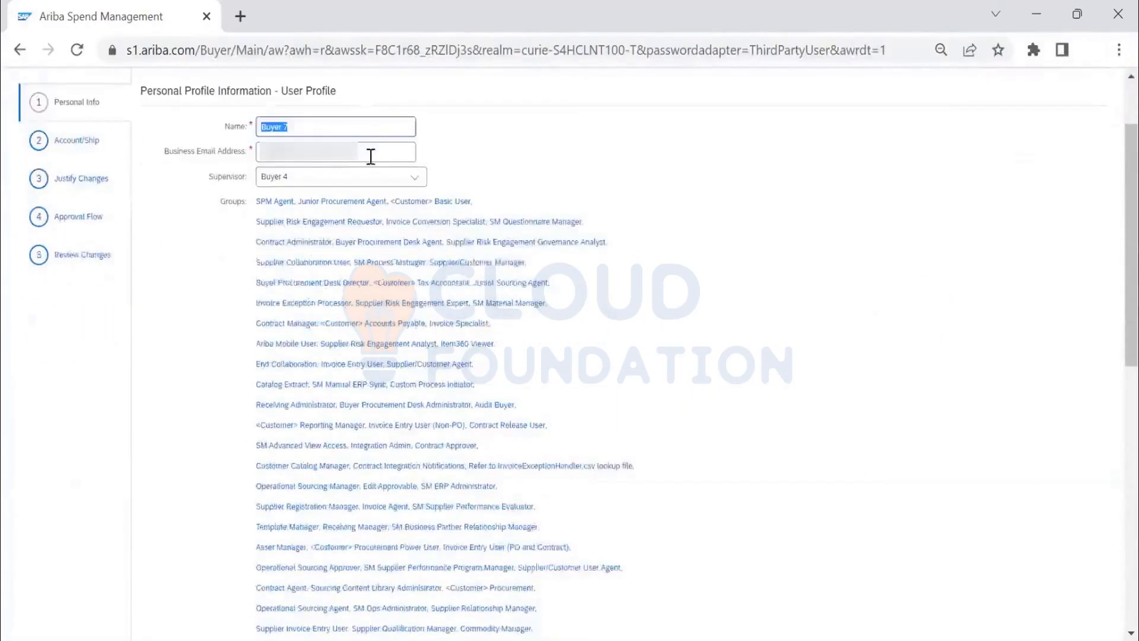
drag(370, 157, 190, 162)
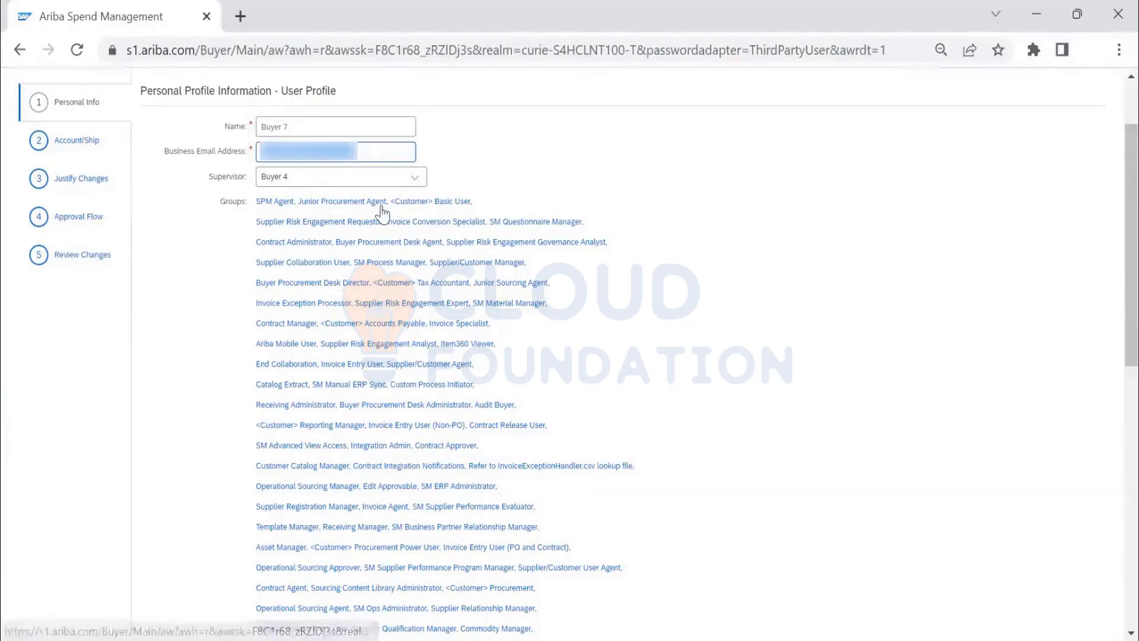
scroll(294, 257, down, 2)
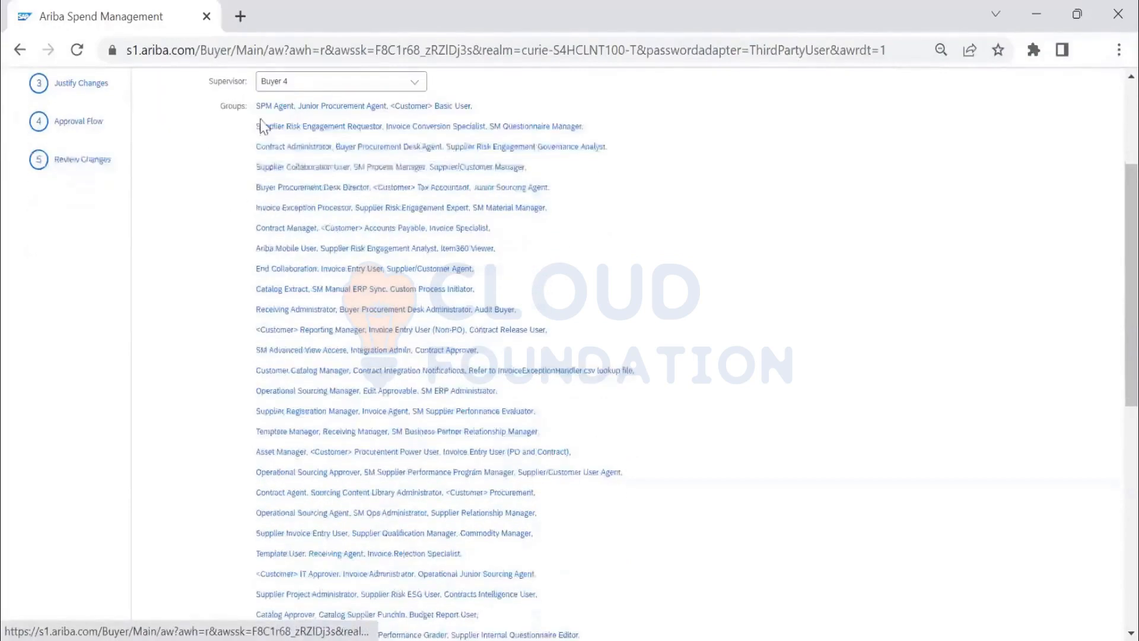
scroll(999, 204, up, 4)
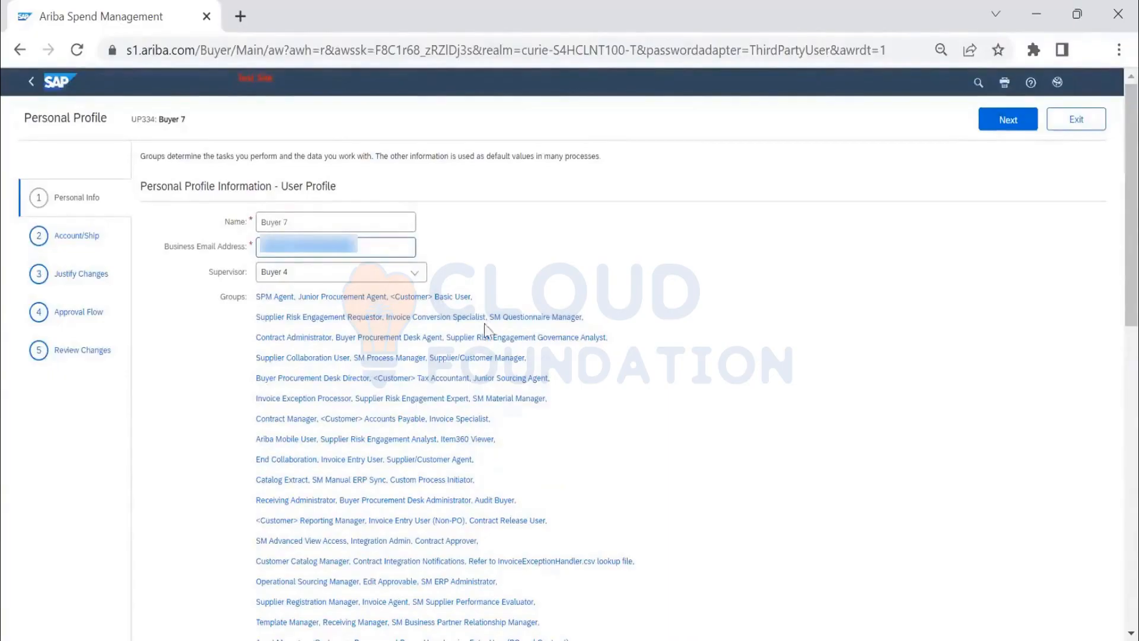
scroll(485, 328, down, 11)
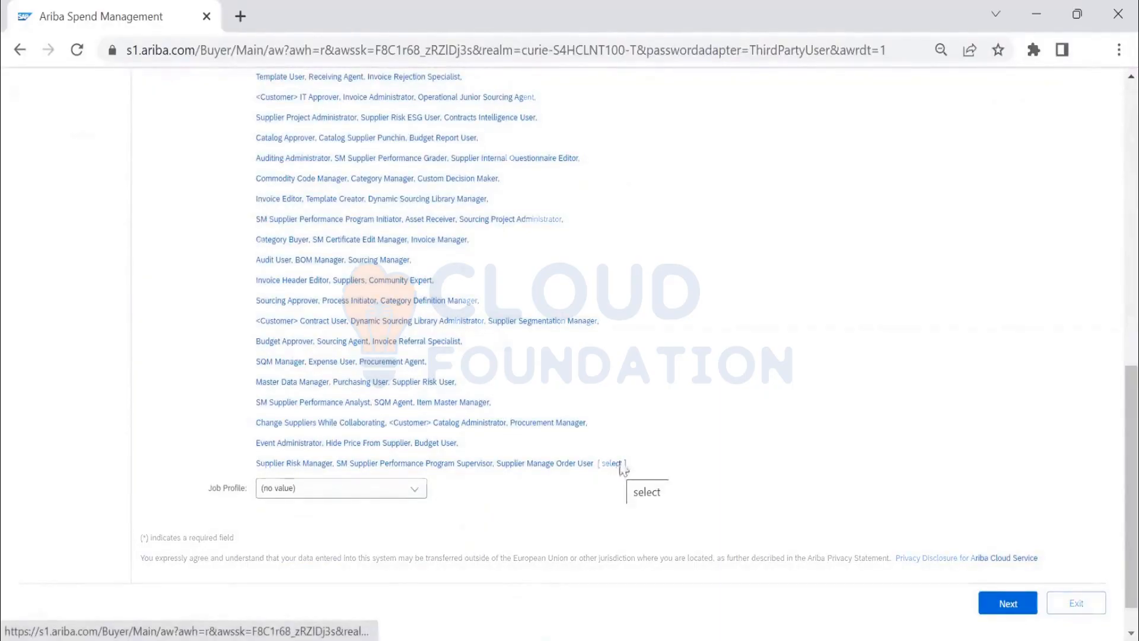
scroll(620, 471, down, 1)
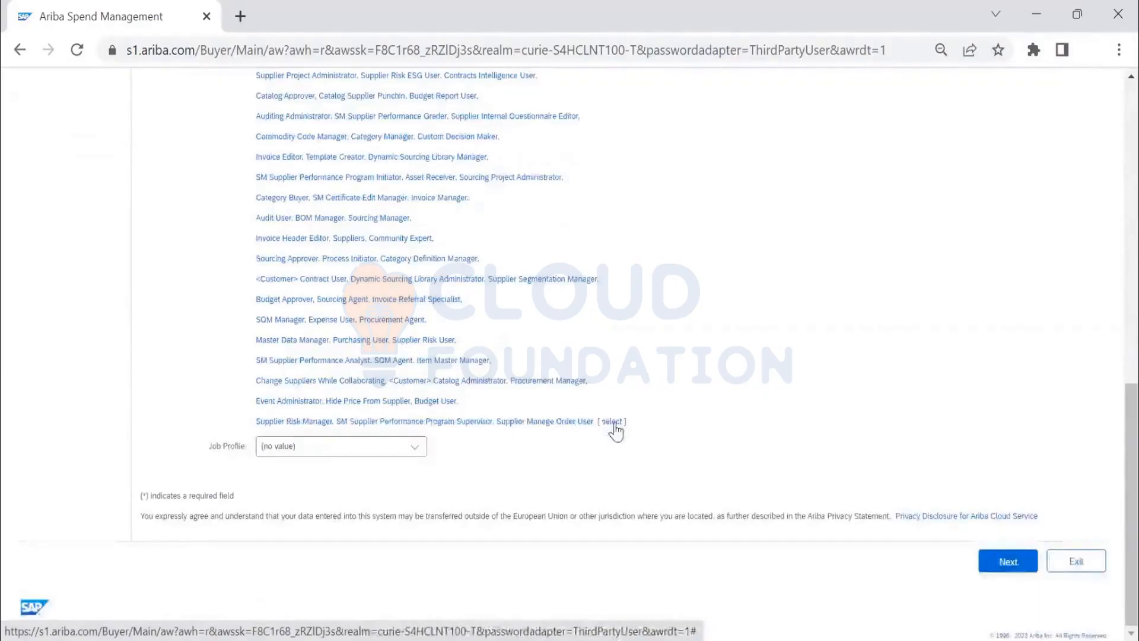
Add the groups CategoryManager, Close Order and Charge Editor to the profile's selected groups.
click(612, 422)
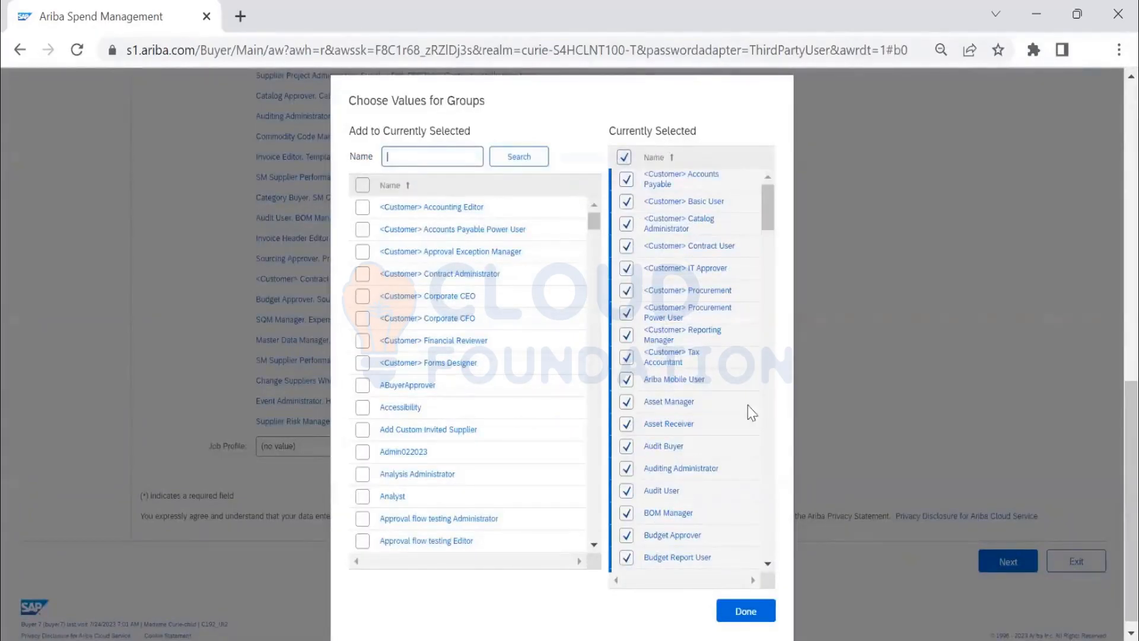
drag(767, 241, 763, 446)
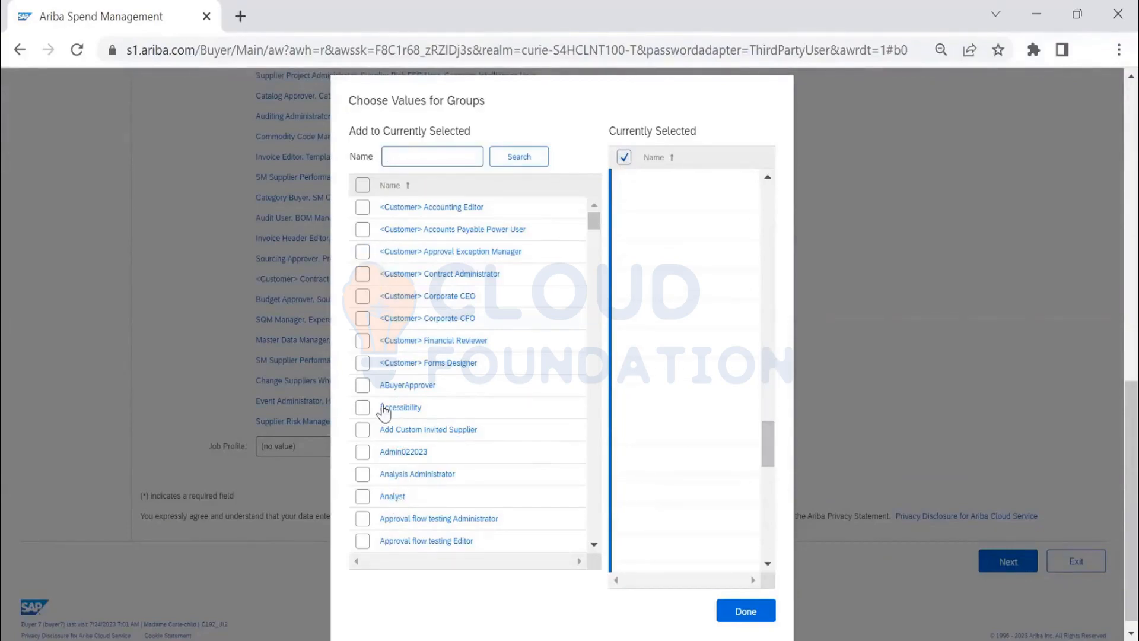
scroll(366, 380, down, 15)
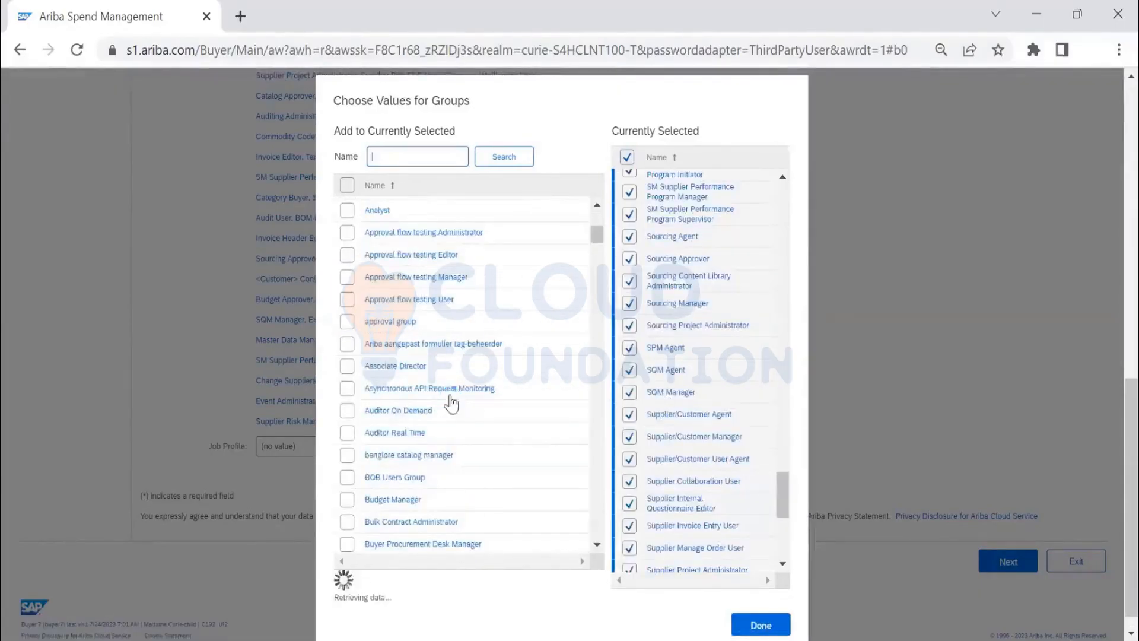
scroll(451, 403, down, 5)
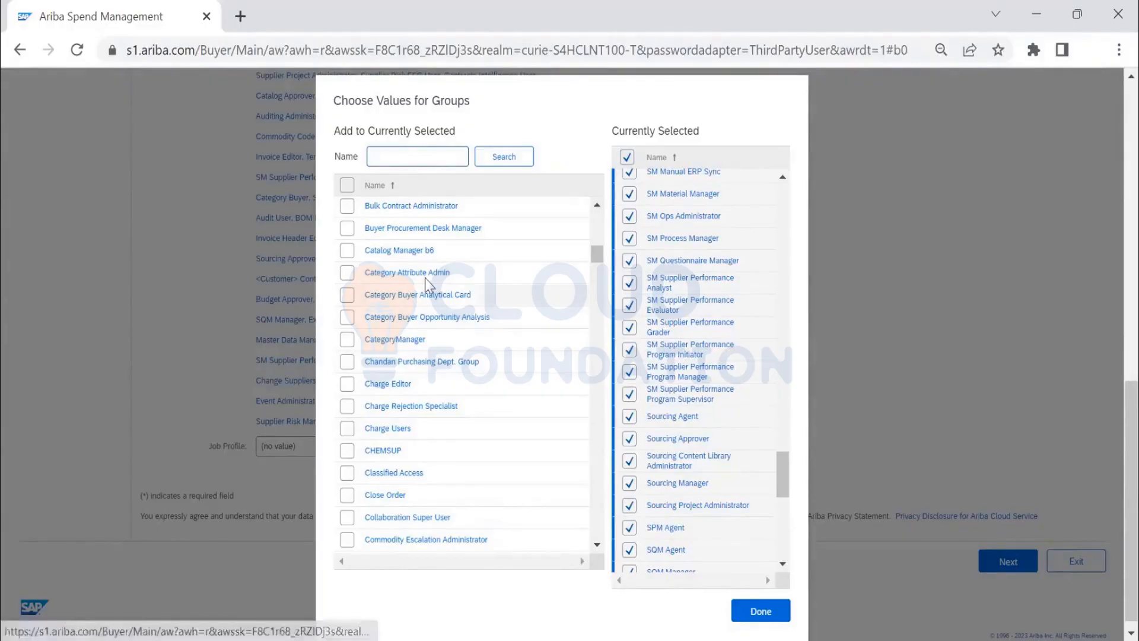
click(347, 339)
scroll(344, 356, down, 3)
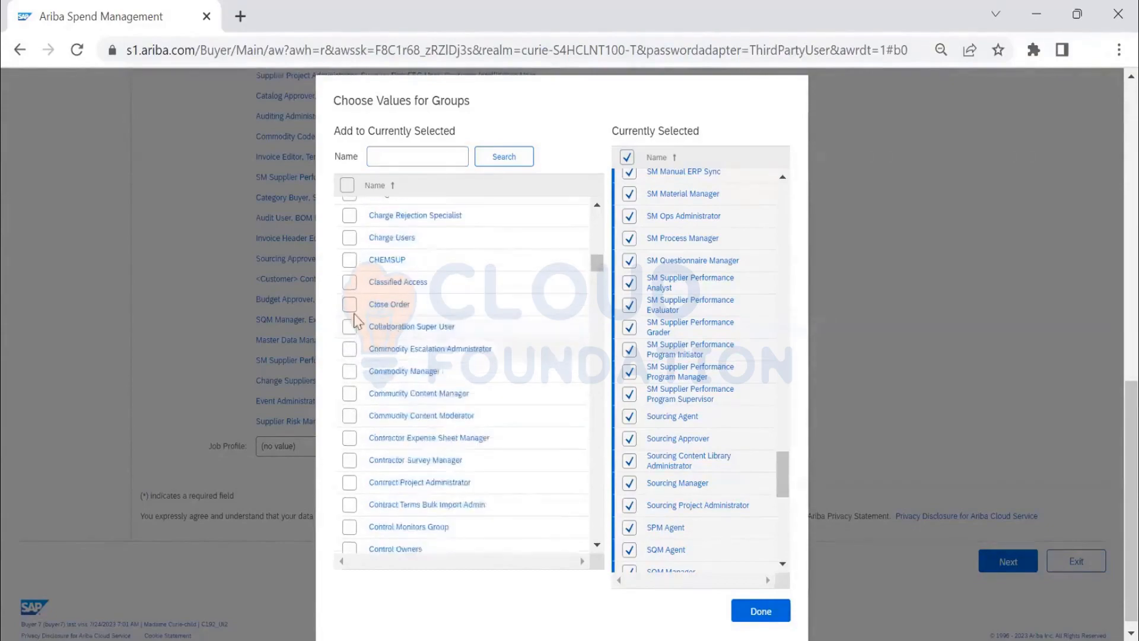
click(350, 297)
scroll(460, 297, down, 1)
scroll(466, 304, down, 5)
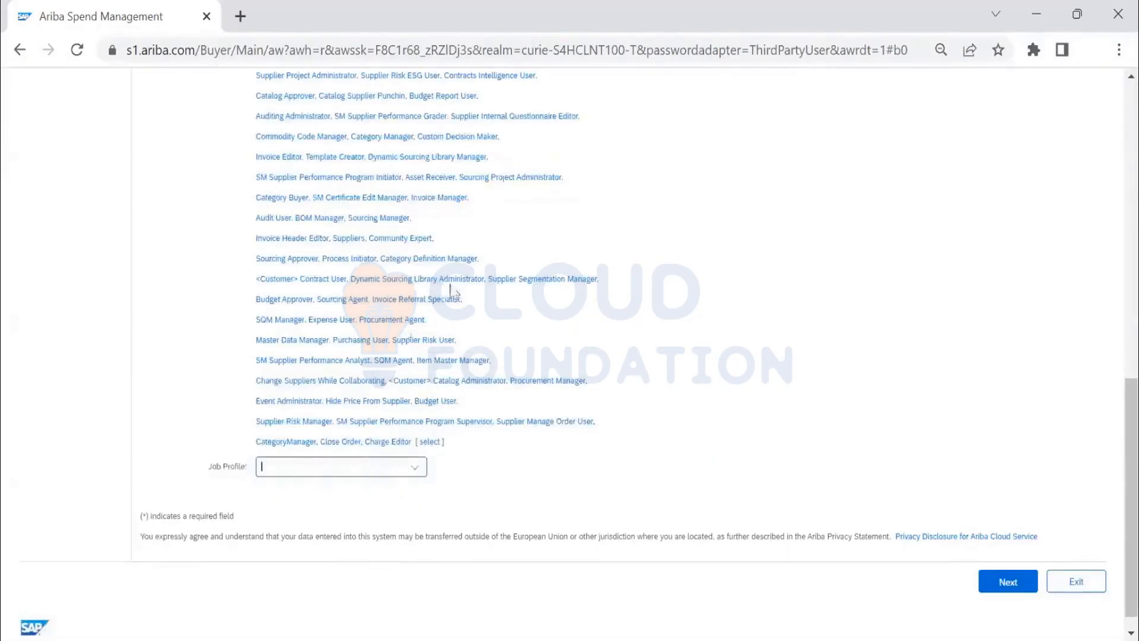
Review the profile request's accounting and shipping page and continue to justifying the changes.
scroll(263, 212, up, 5)
scroll(263, 211, up, 5)
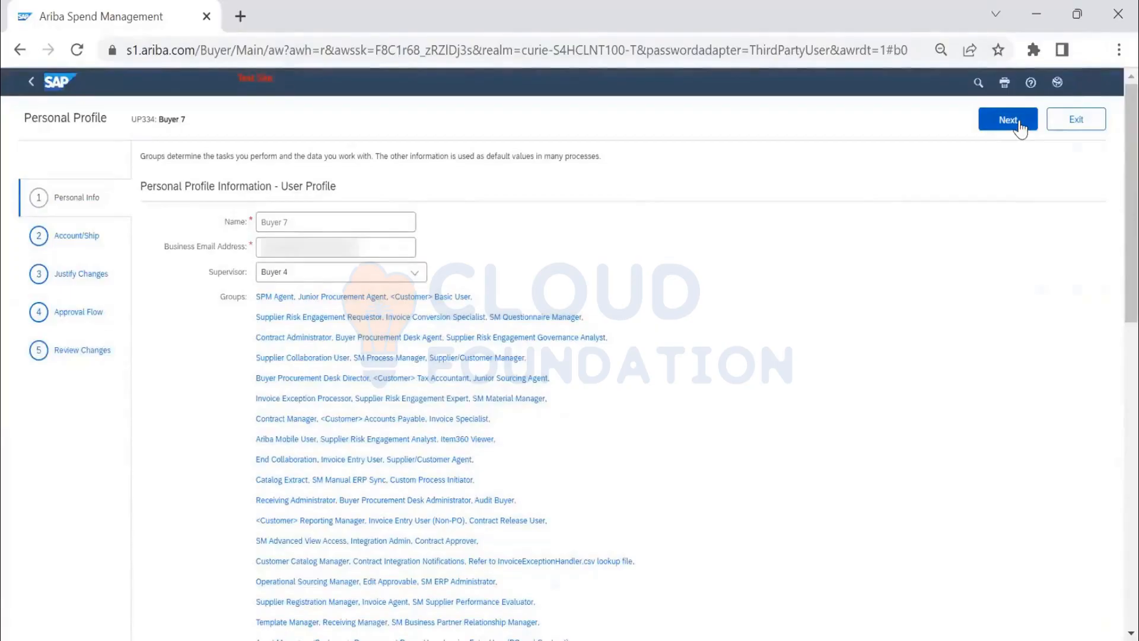
click(76, 237)
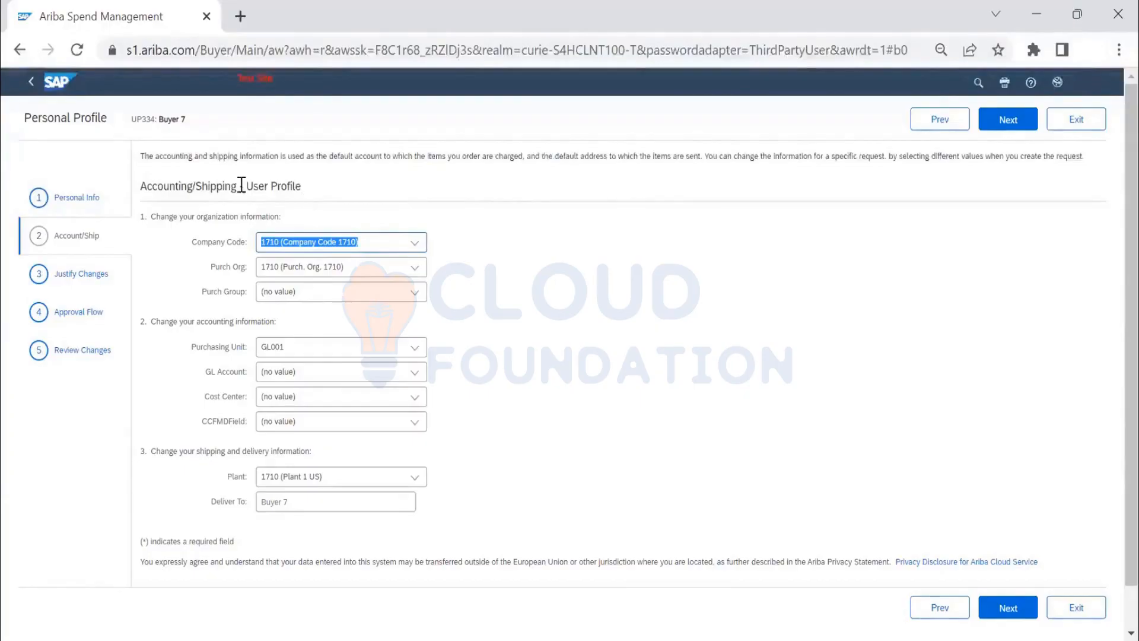
click(1017, 123)
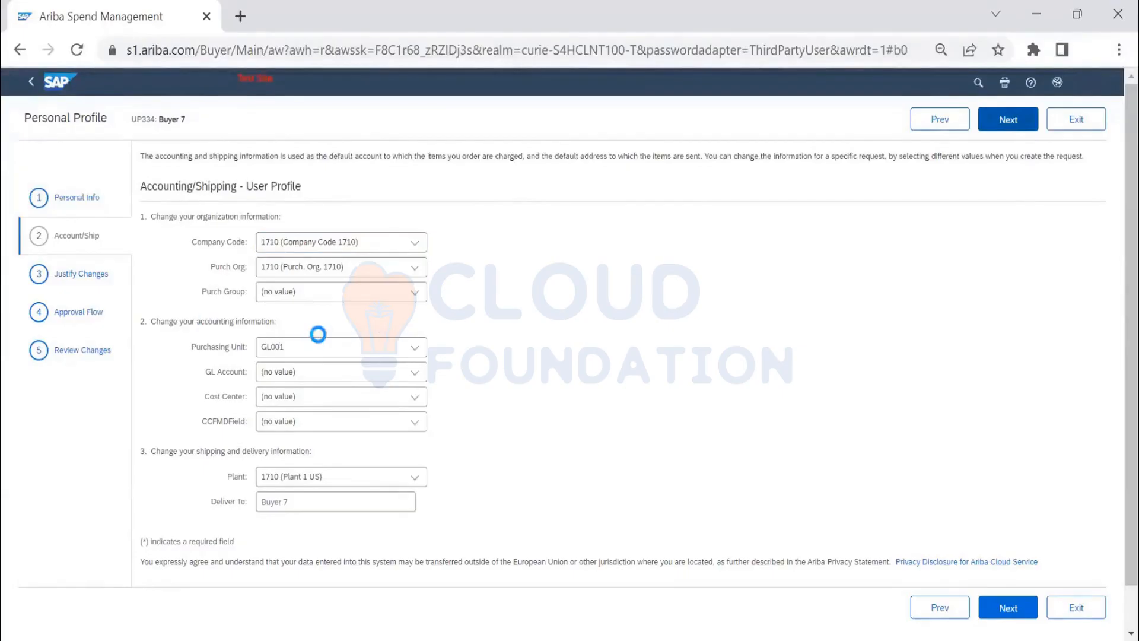
Review the comments and attachments options for justifying the changes and continue to the approval flow.
click(68, 202)
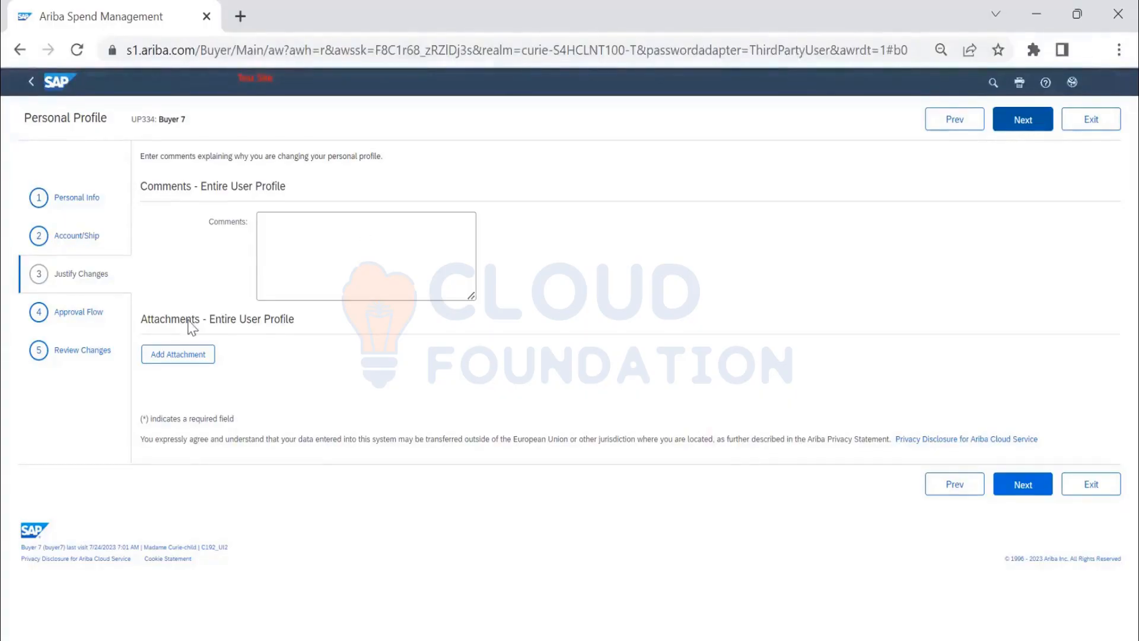
click(168, 362)
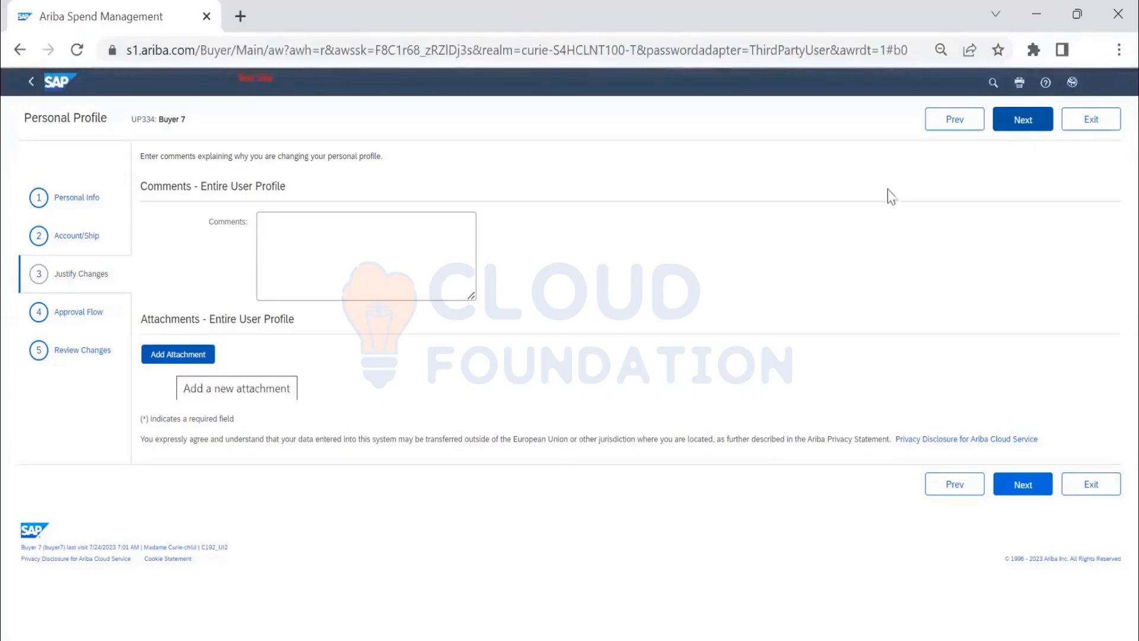
click(1018, 127)
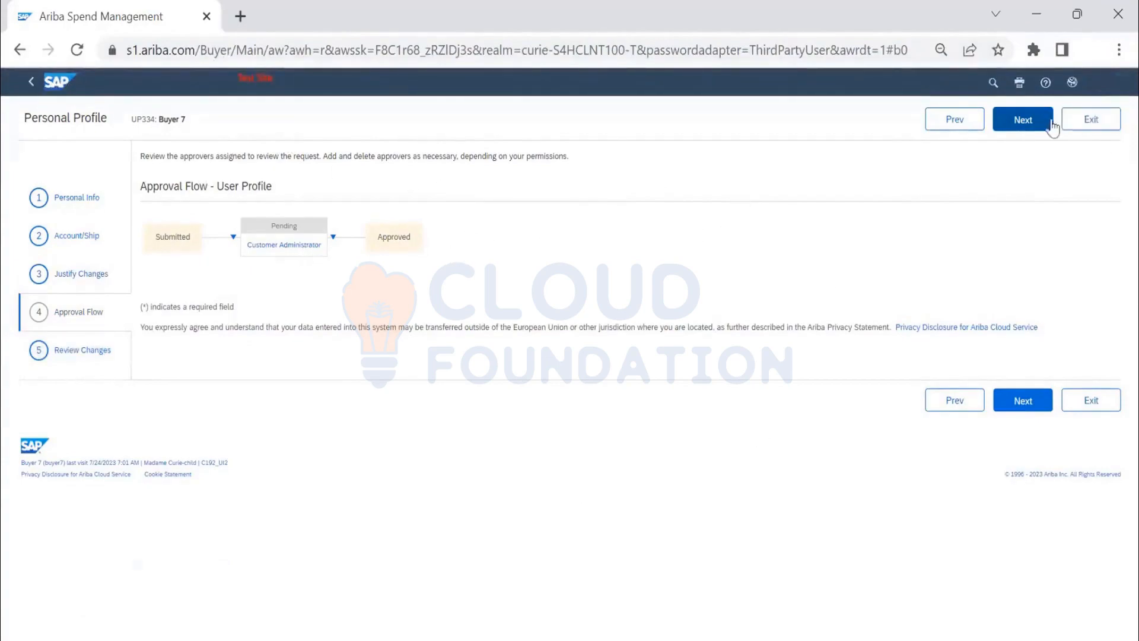
Continue to the change review and compare the original and requested groups, including the request's ID.
click(1025, 125)
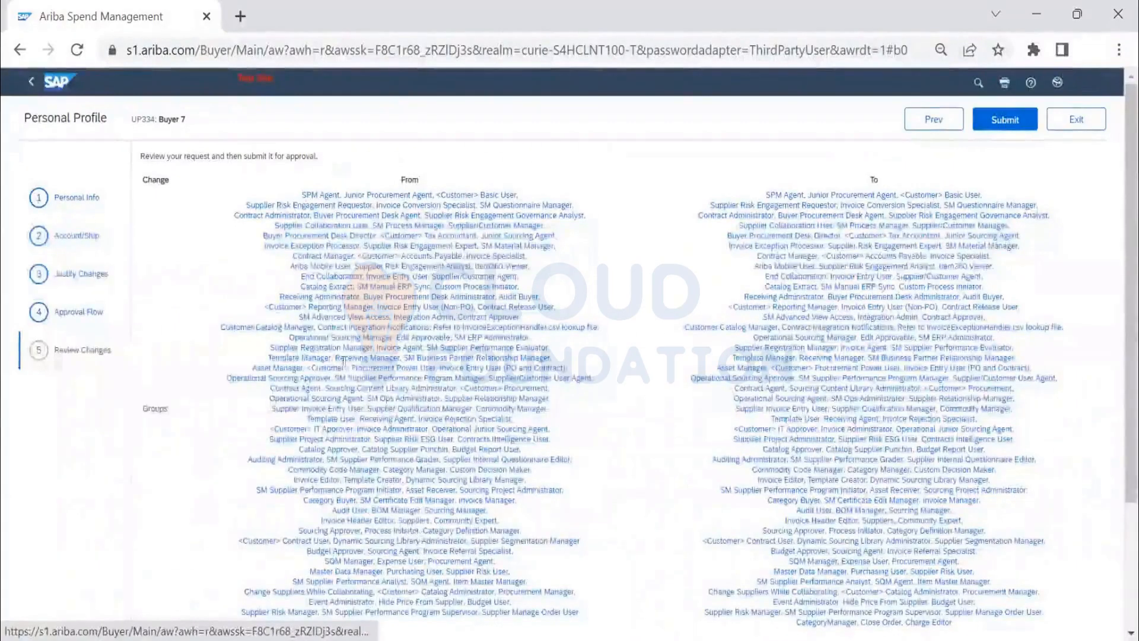
scroll(896, 498, down, 3)
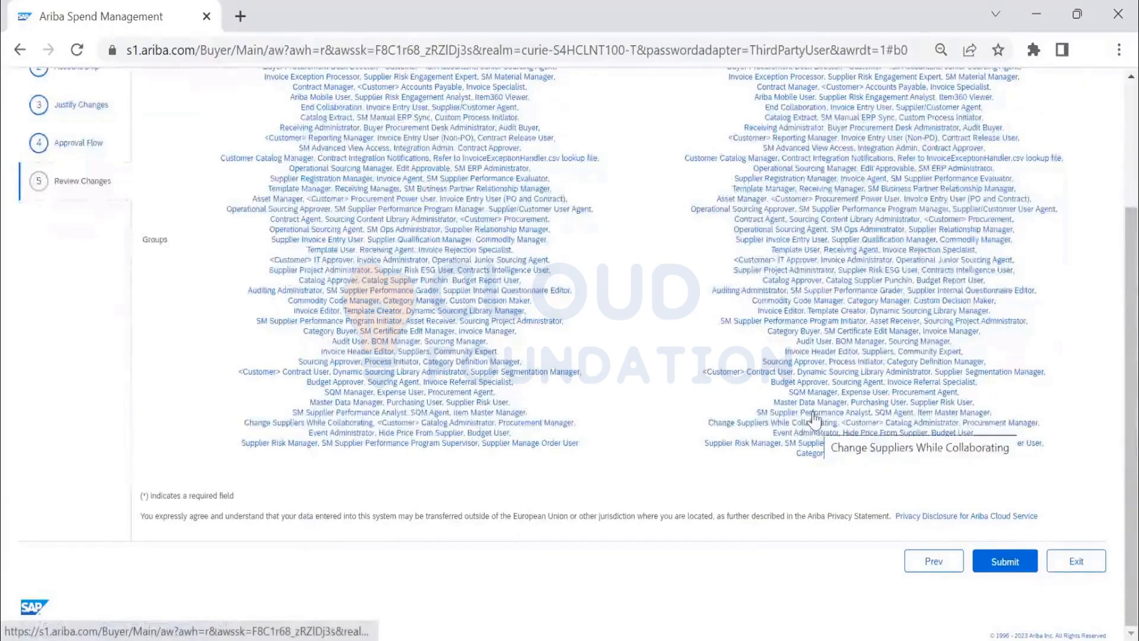
scroll(102, 324, up, 3)
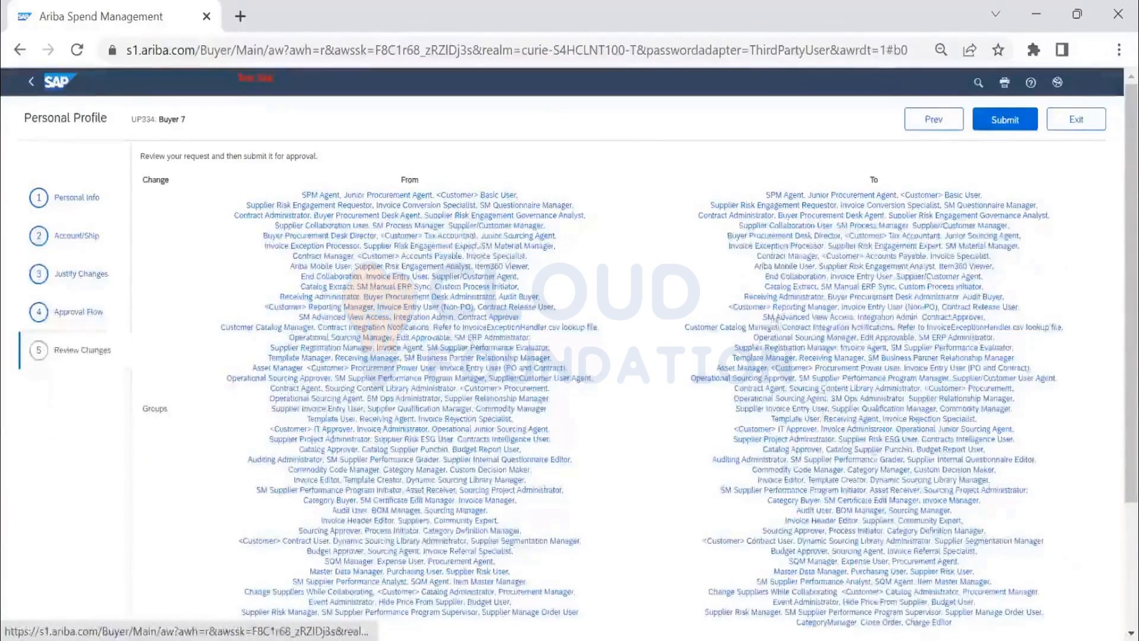
scroll(1001, 521, down, 3)
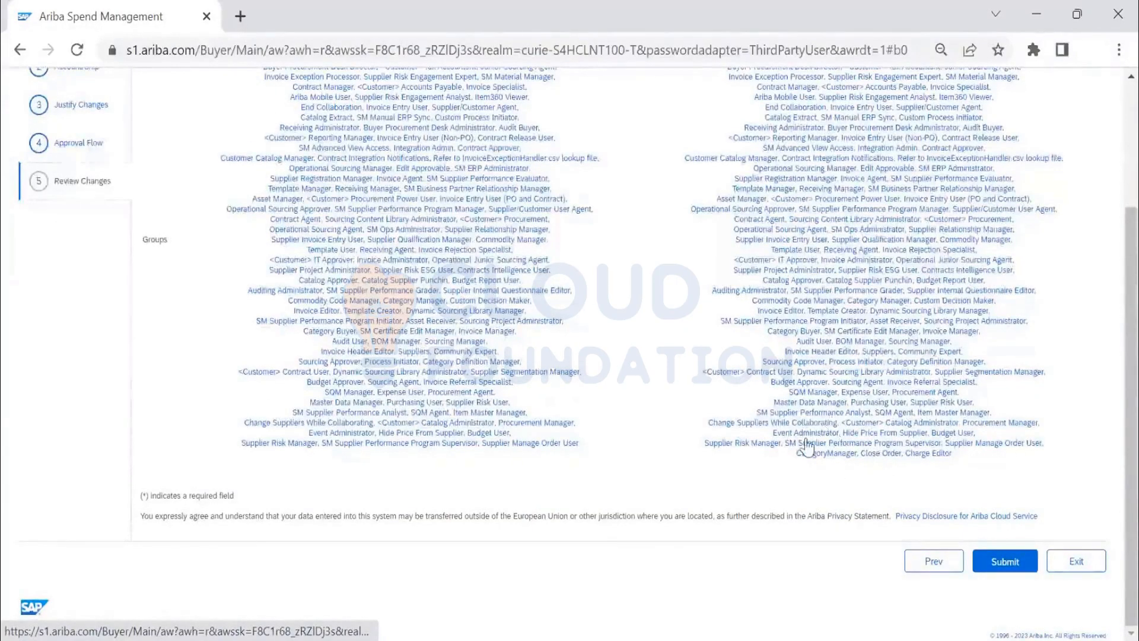
scroll(884, 428, up, 3)
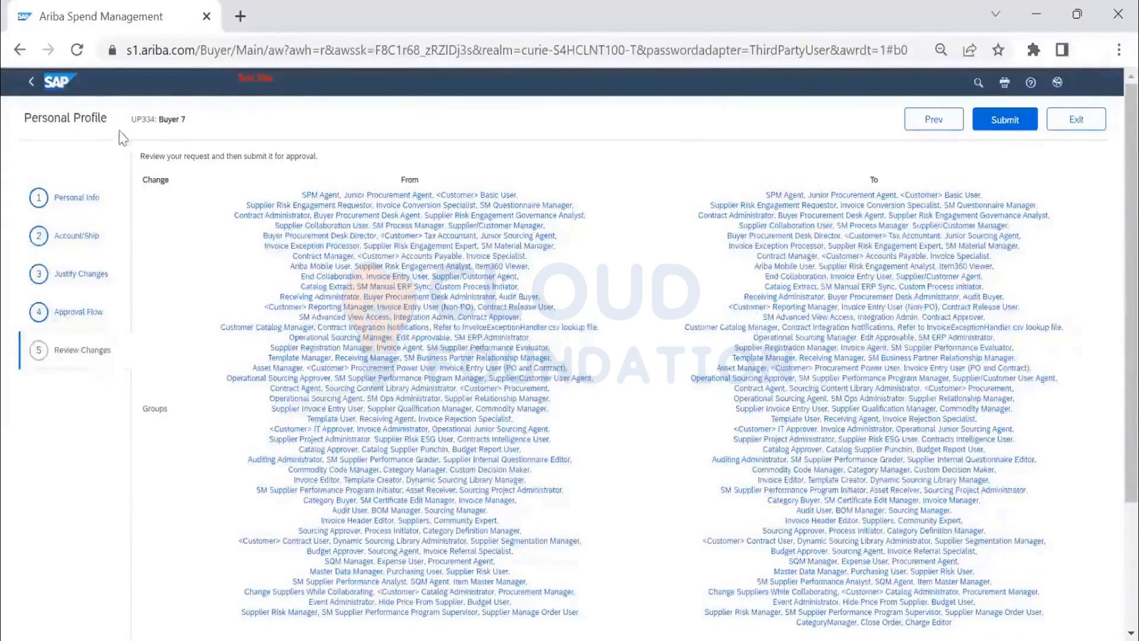
double_click(136, 120)
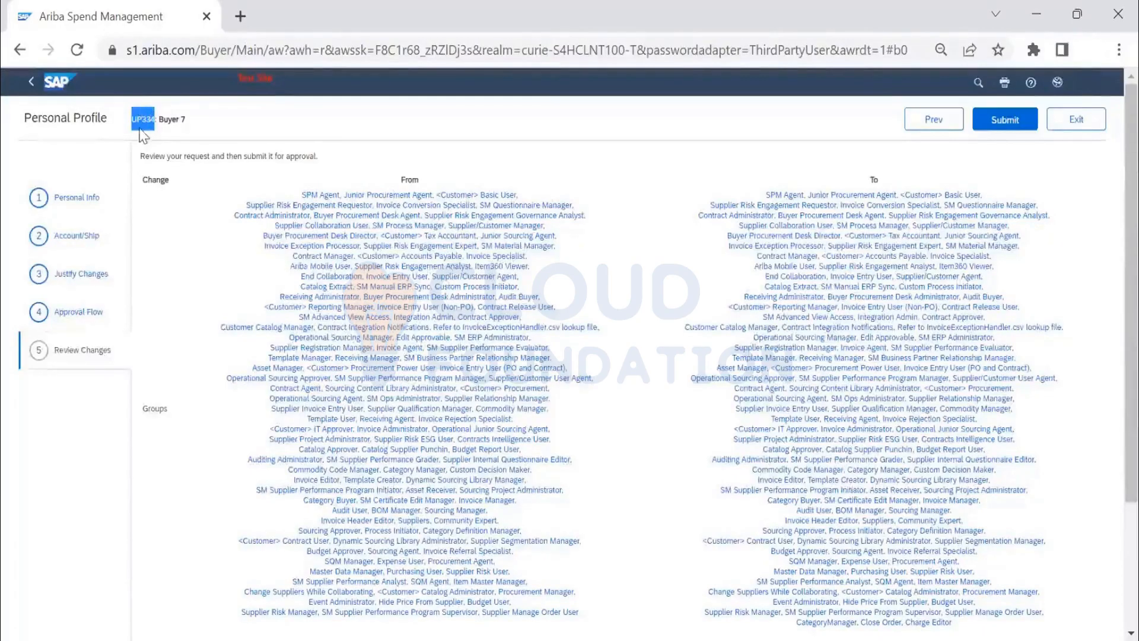
Revisit the approval flow, and exit the profile change request by deleting it.
click(77, 312)
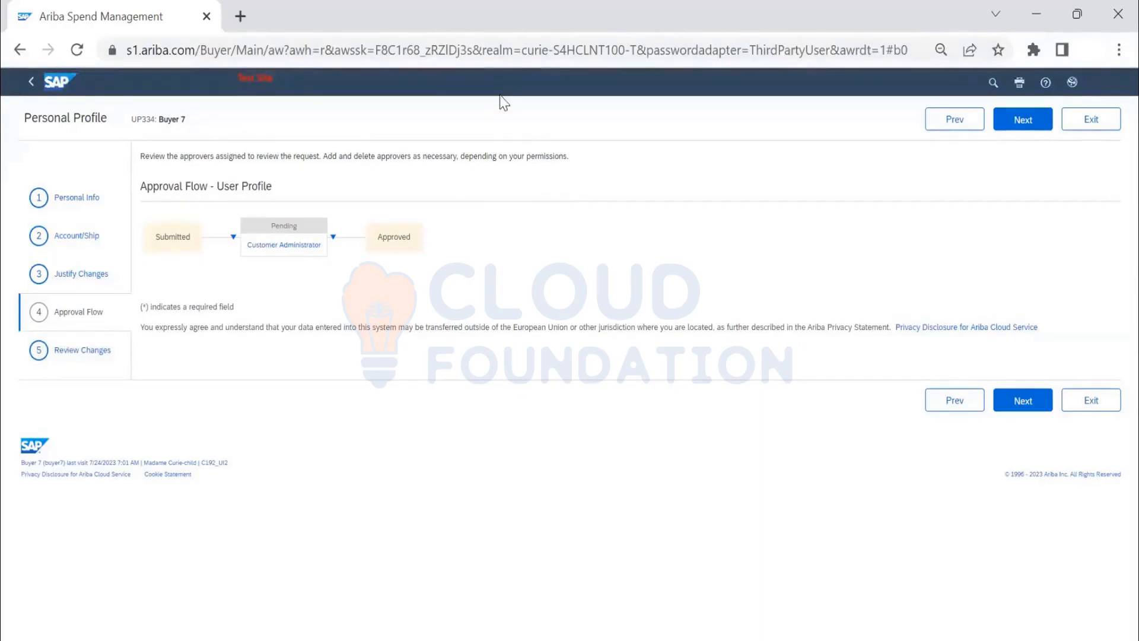
click(1091, 119)
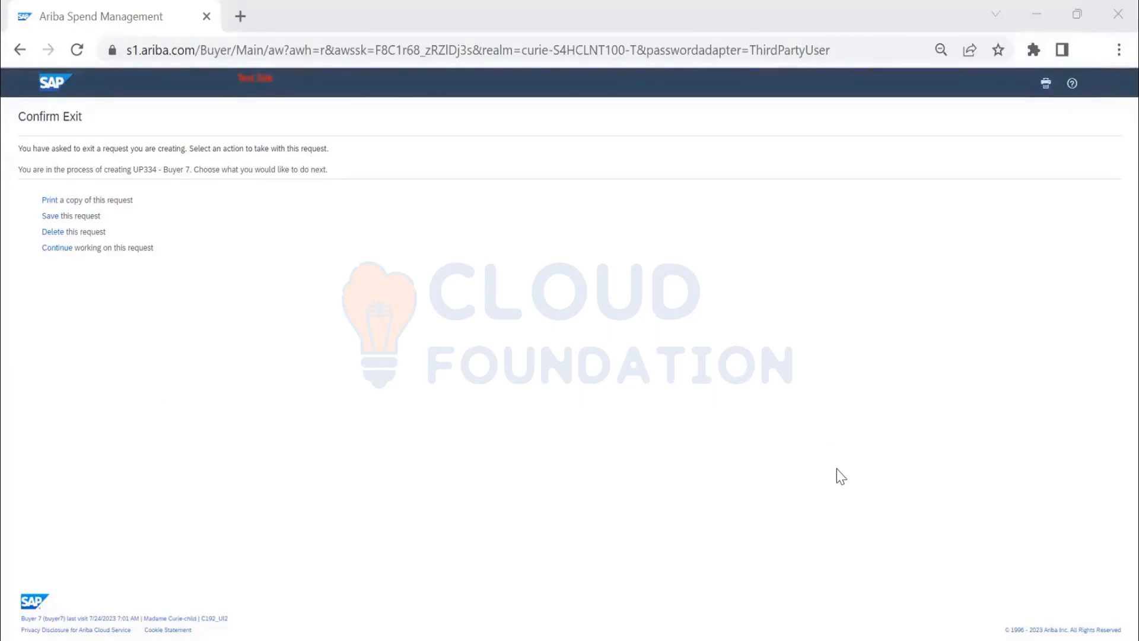
click(53, 232)
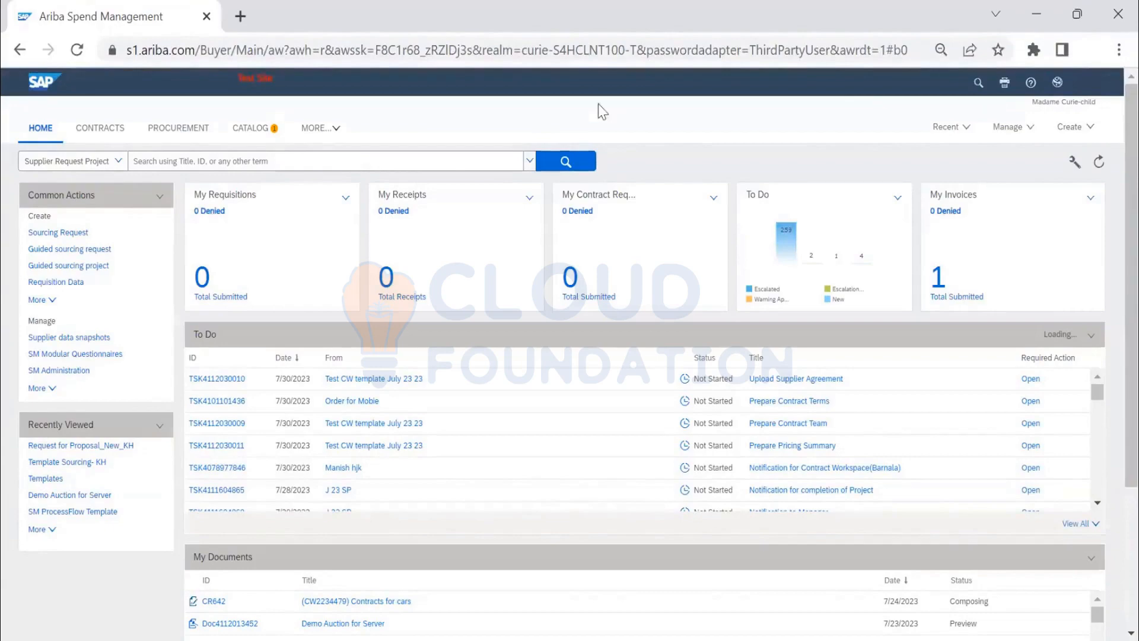
Browse the management options and open the creation form for a Supplier Performance Management Project.
click(1002, 132)
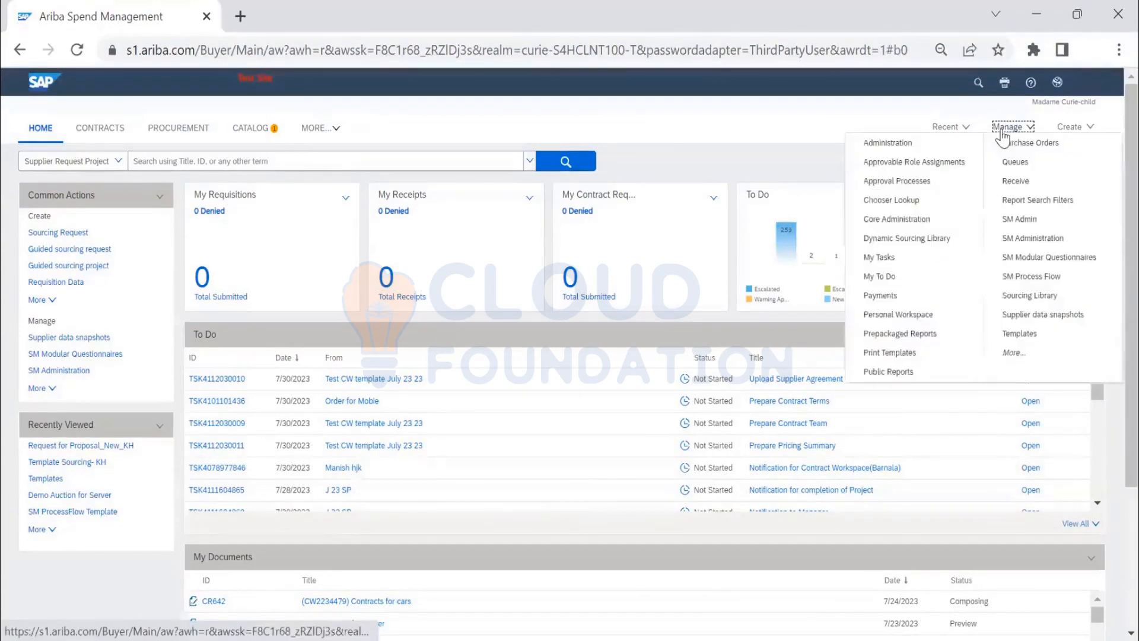
click(797, 127)
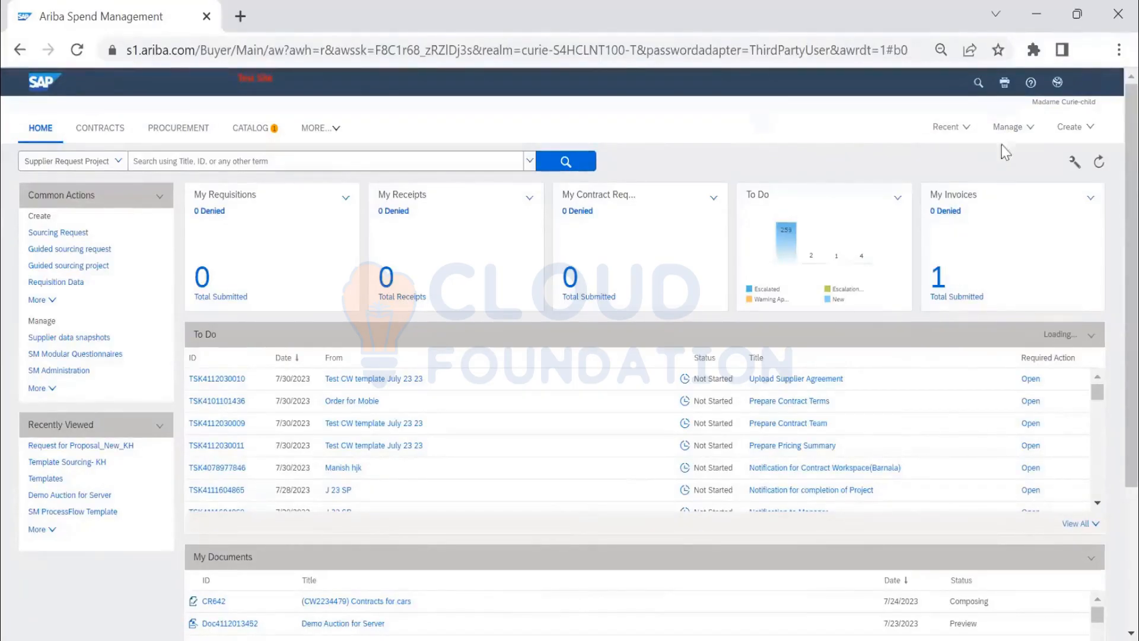
click(1074, 136)
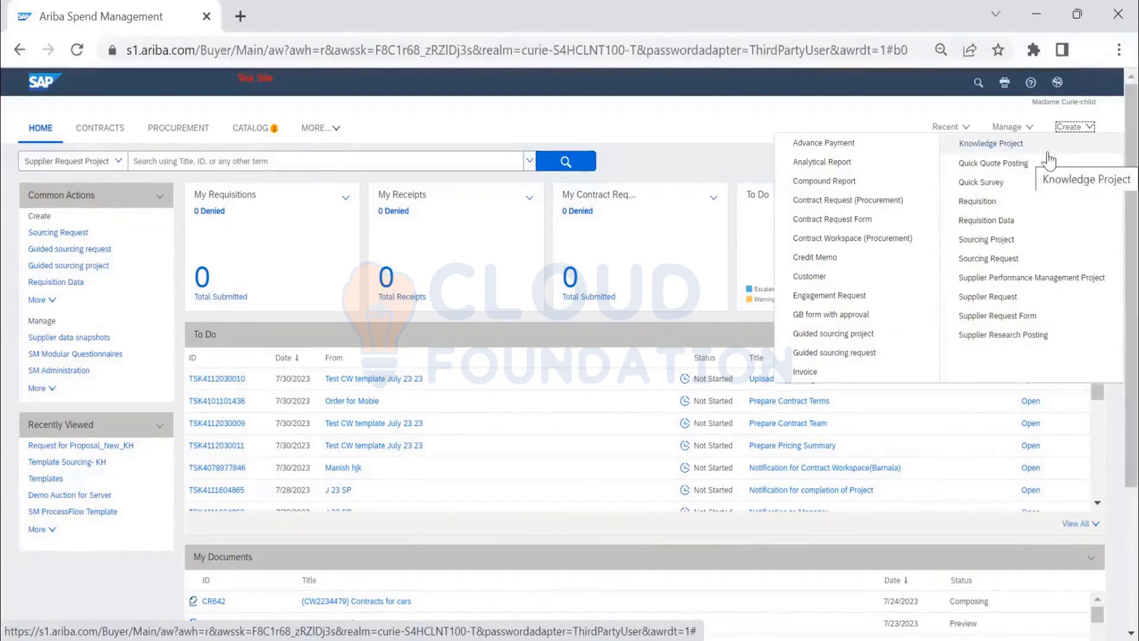
click(1028, 278)
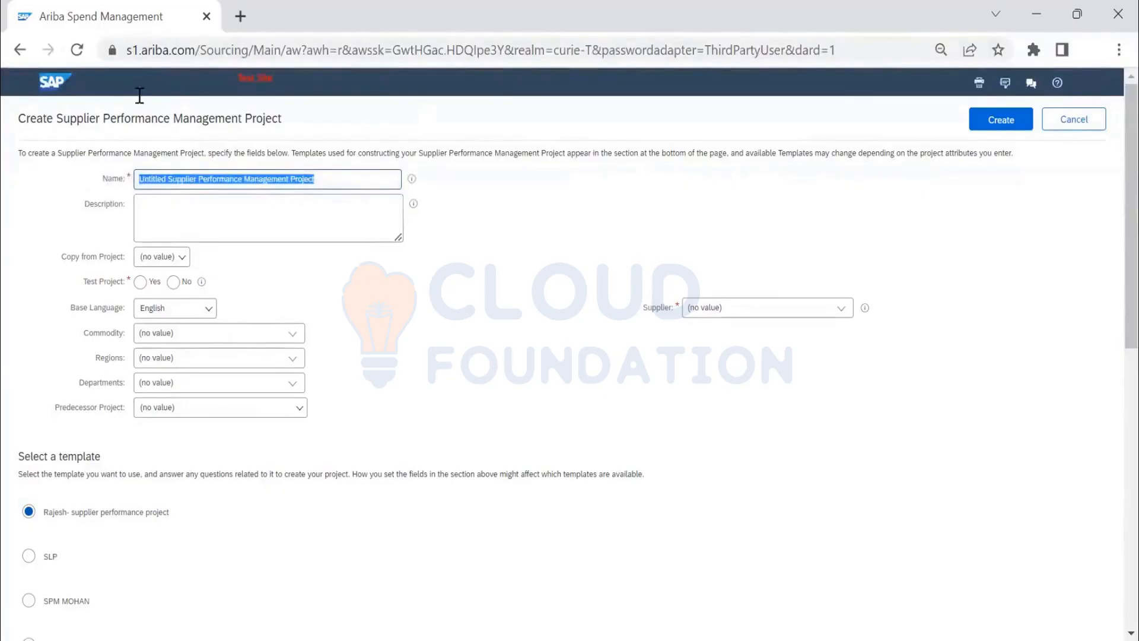
double_click(246, 121)
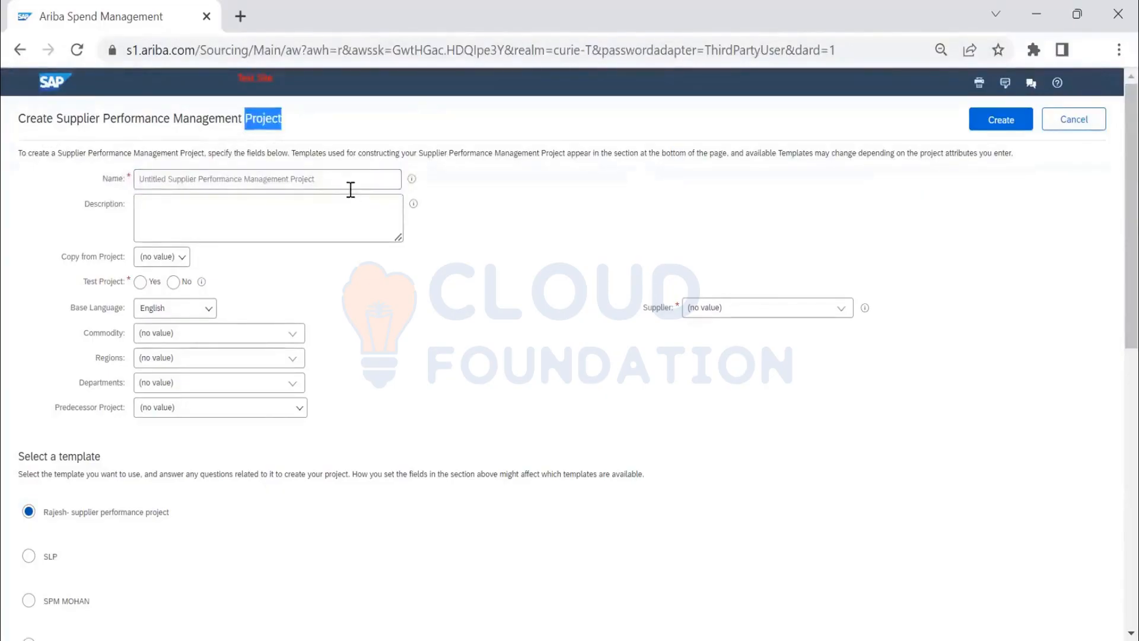
key(Tab)
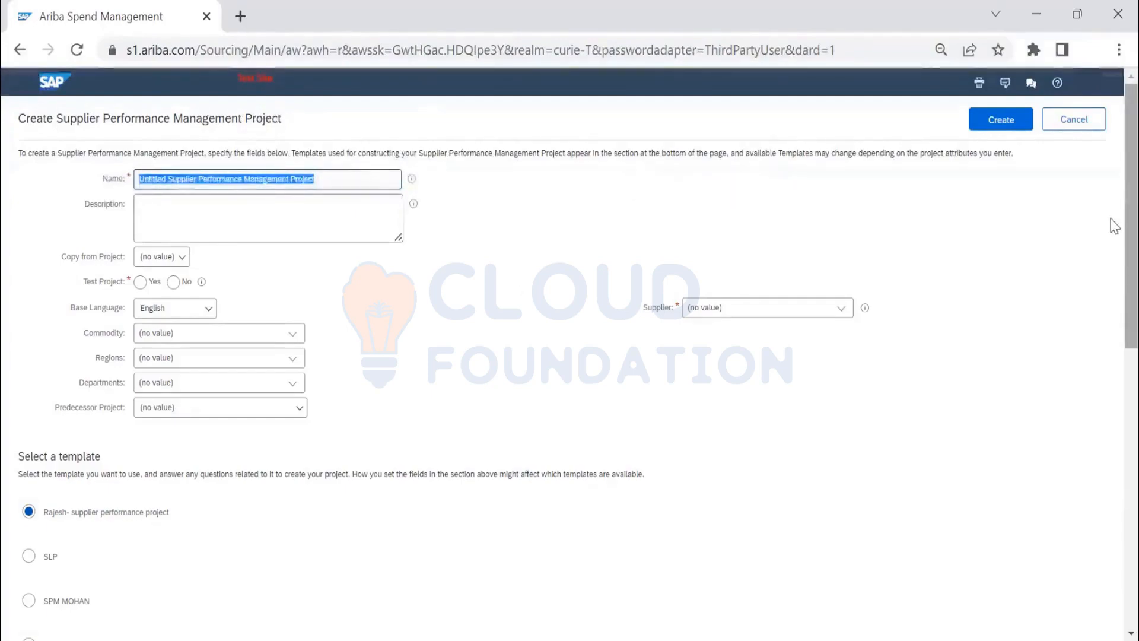
Name the project "SPM 24JUL2023" and enter "For Training" as its description.
text(SPM)
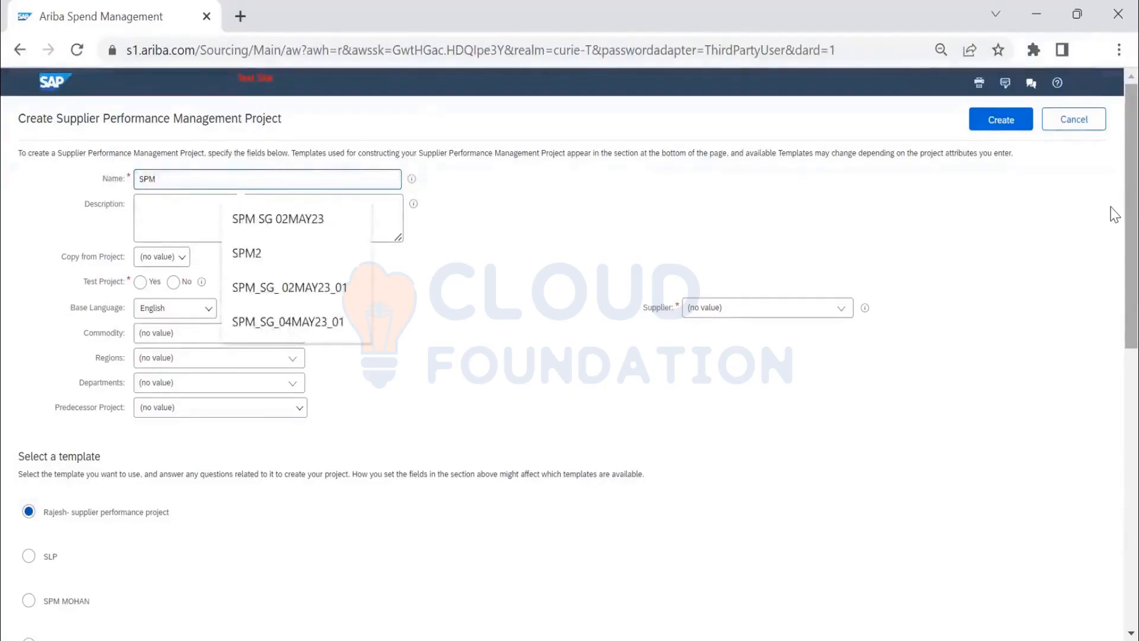
text(2)
key(BackSpace)
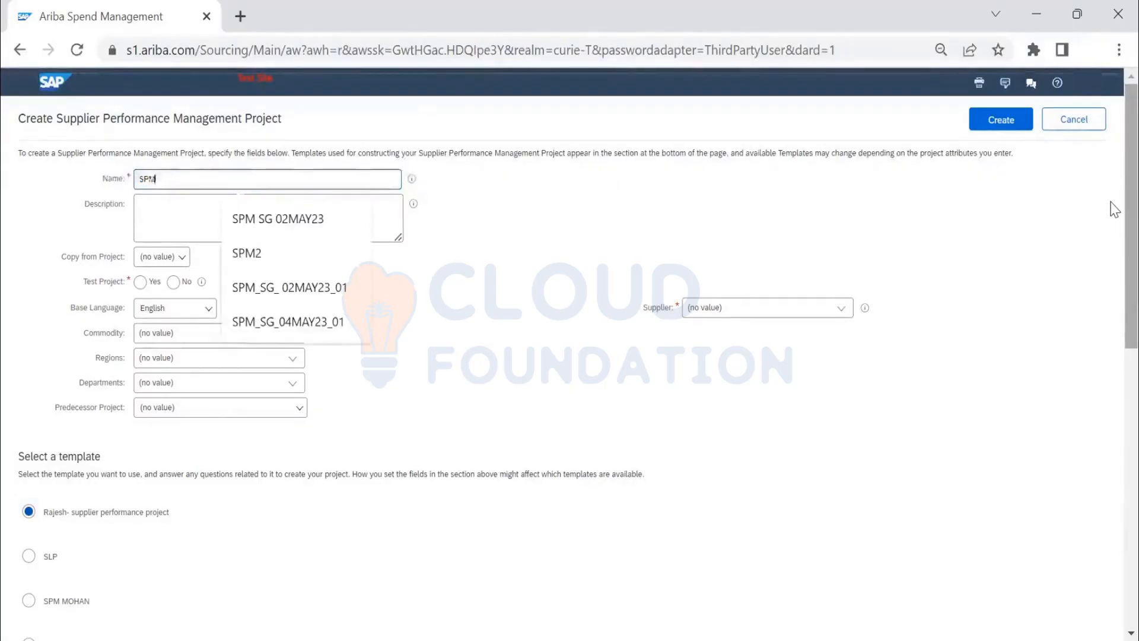
text(24JUL2023)
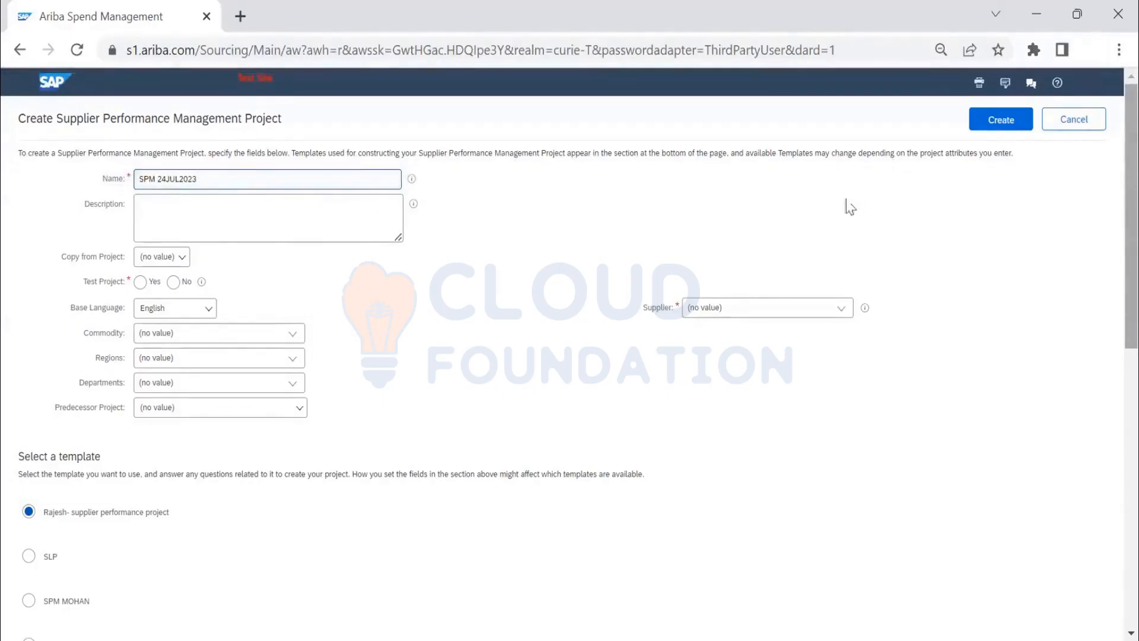
click(369, 209)
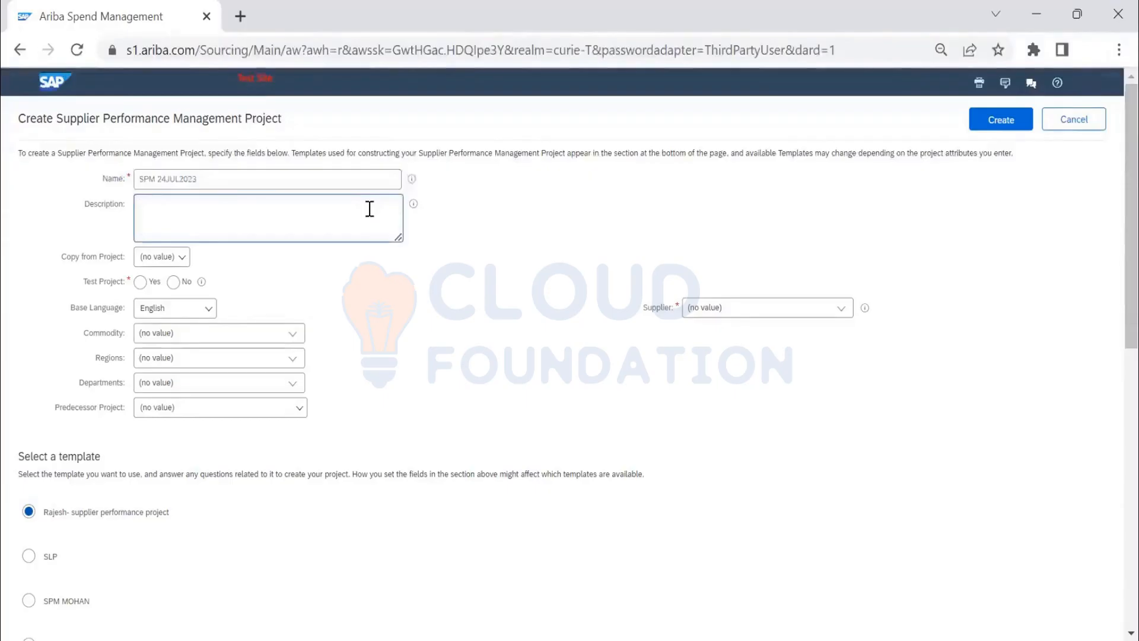
text(For Training)
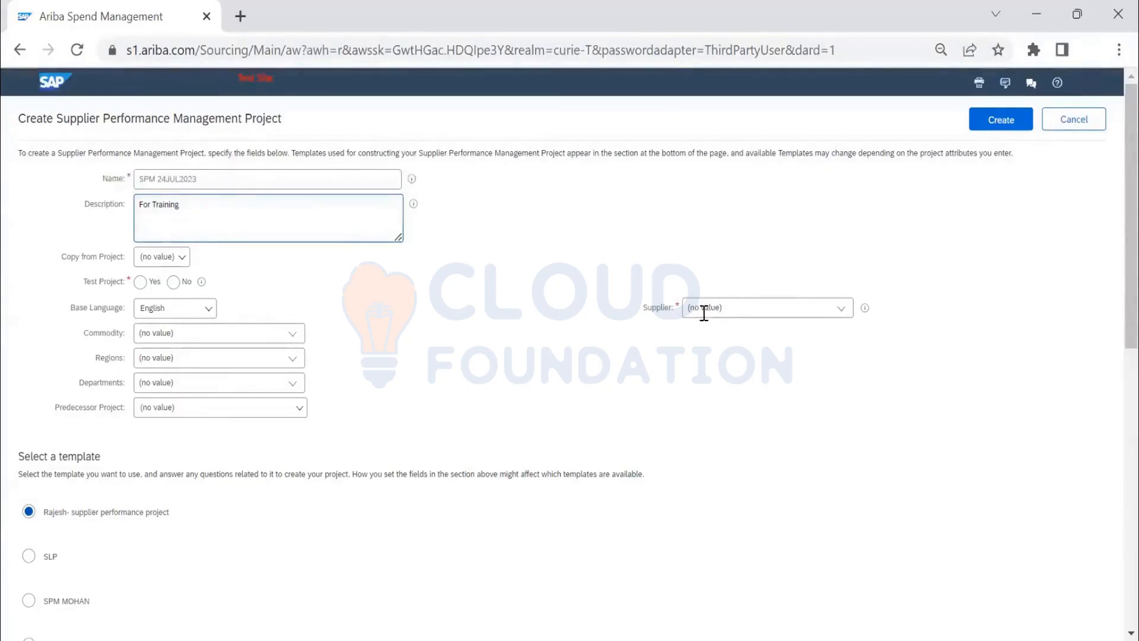
click(153, 219)
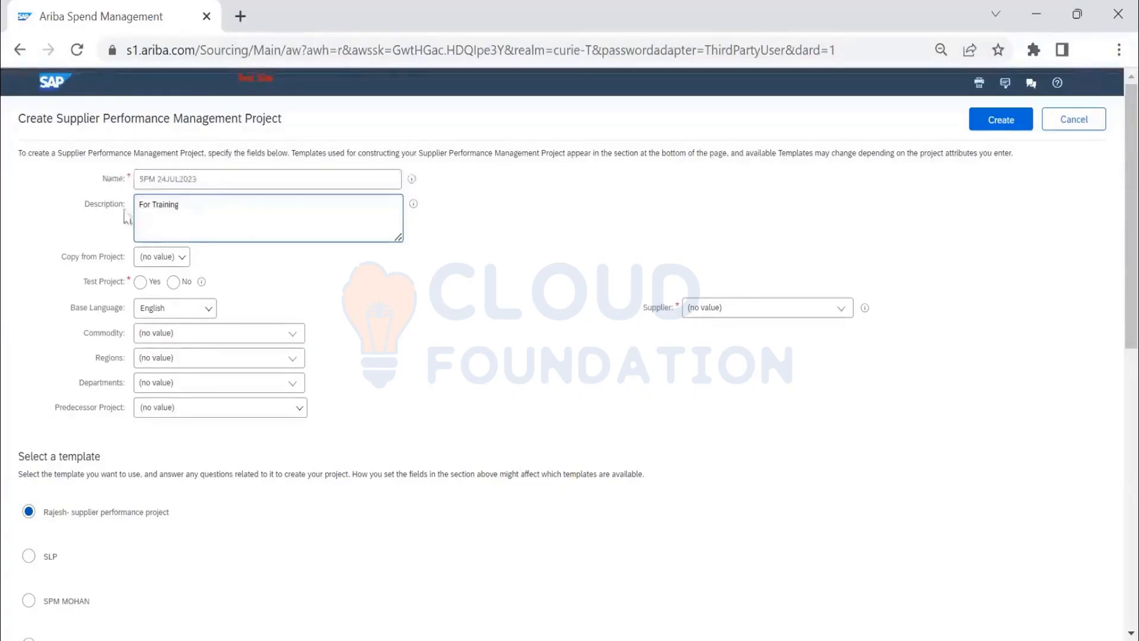
Check the options for copying from another project, and mark the project as not being a test project.
click(167, 263)
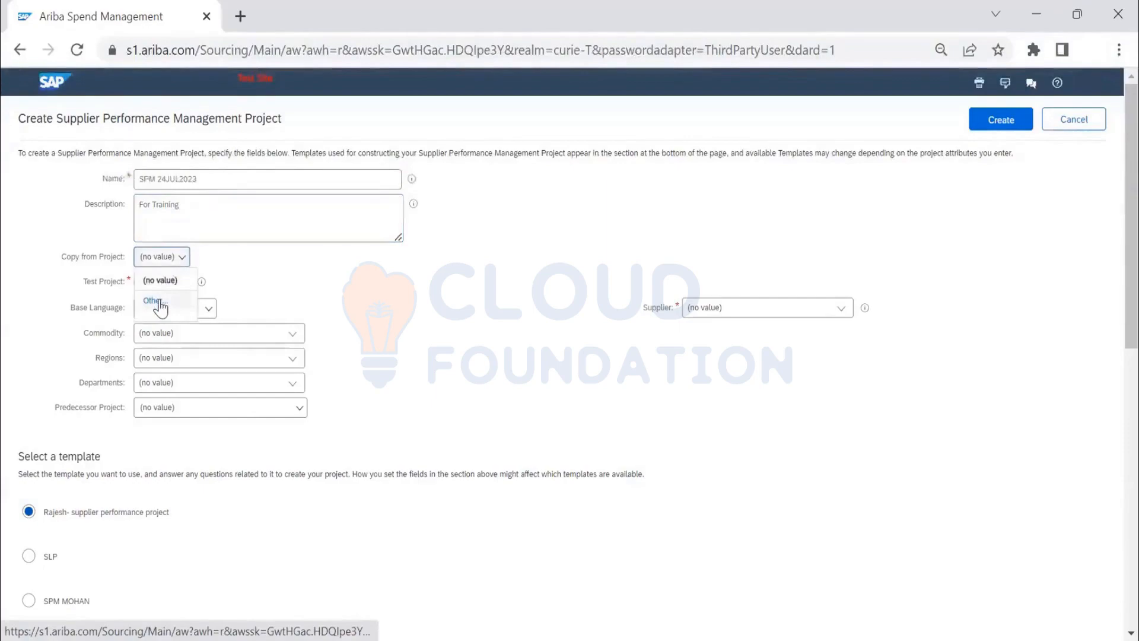
click(469, 315)
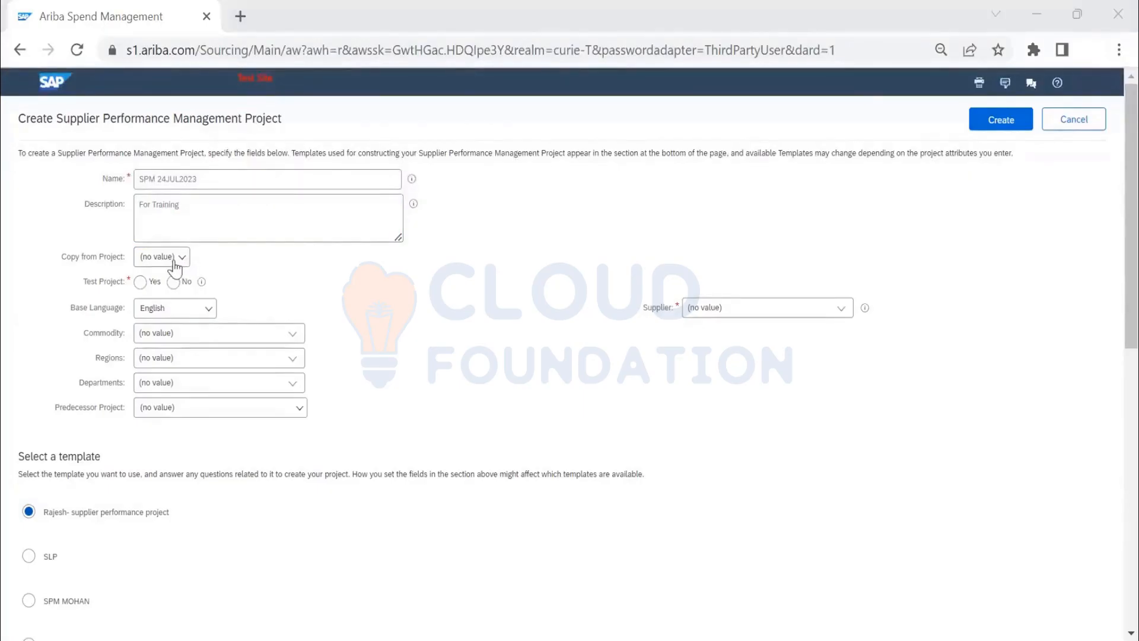
click(149, 283)
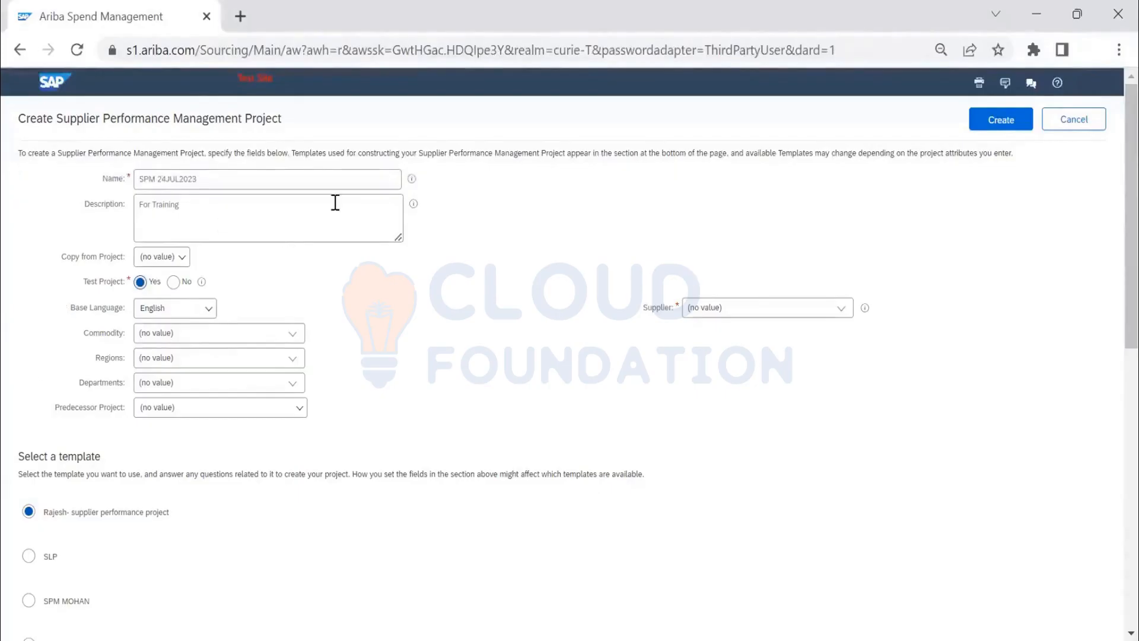
click(174, 284)
click(141, 283)
click(173, 285)
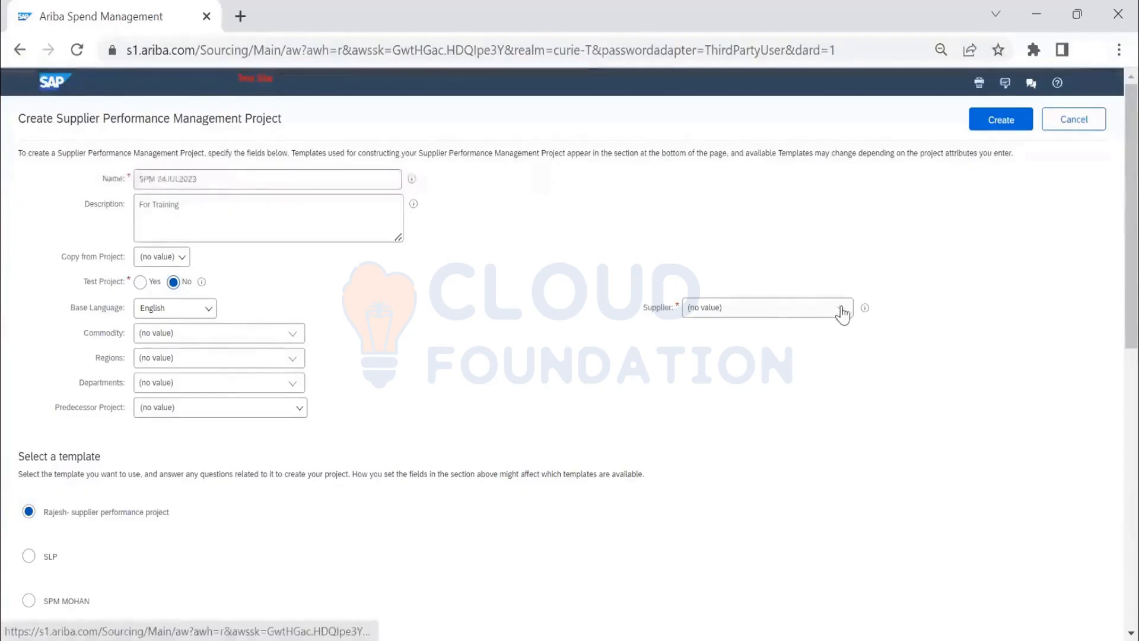
Search the full supplier list and assign Test Supplier as the project's supplier.
click(841, 308)
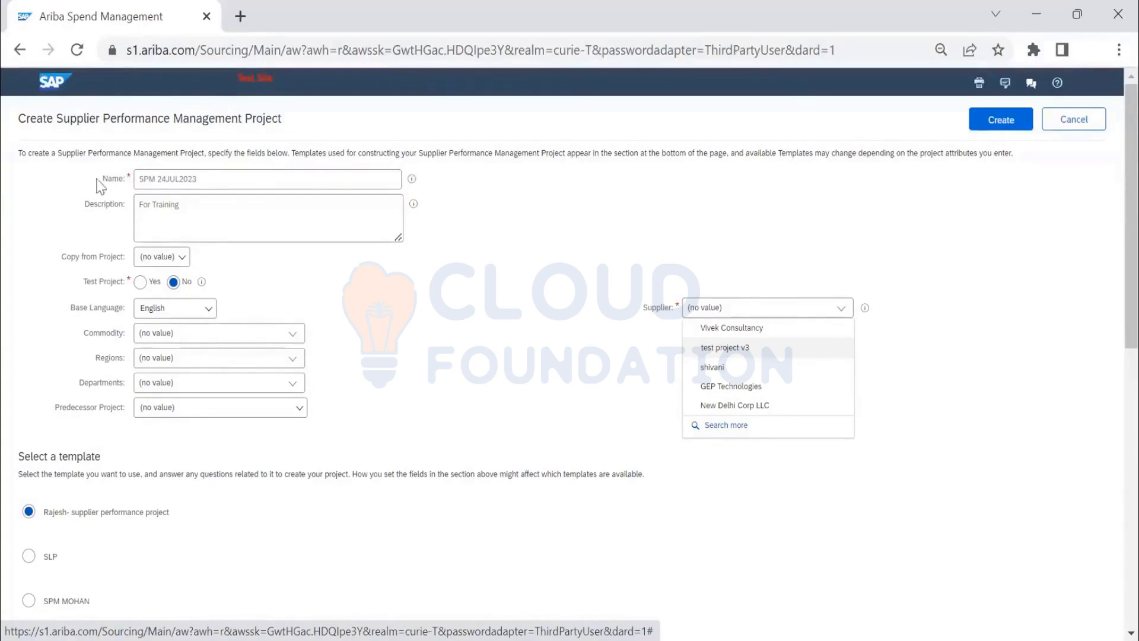
click(731, 425)
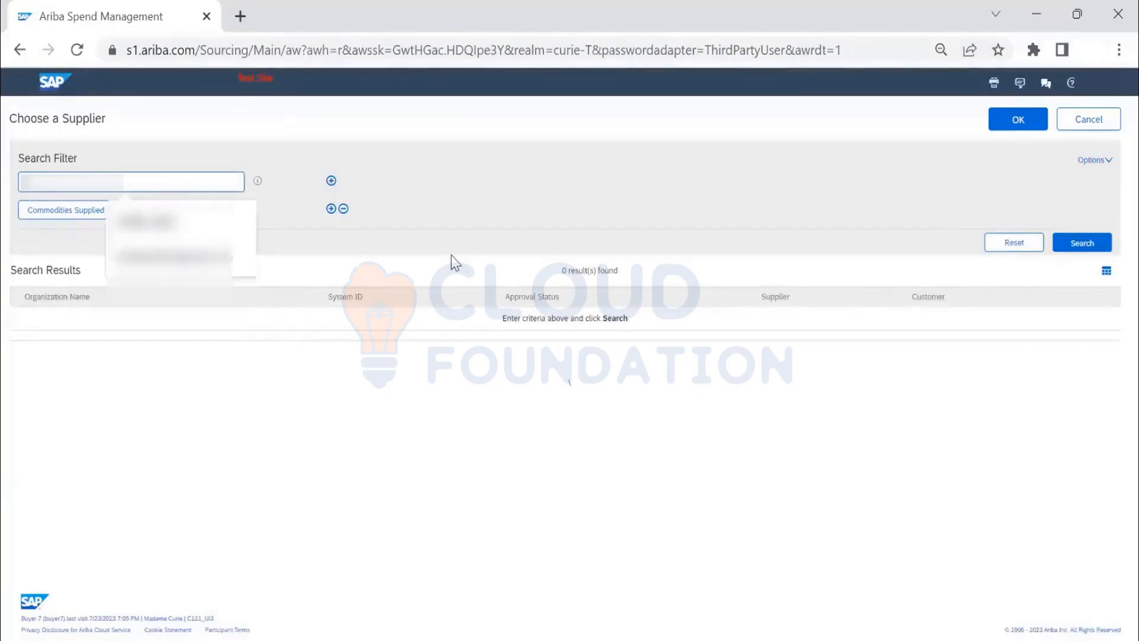
text(supp)
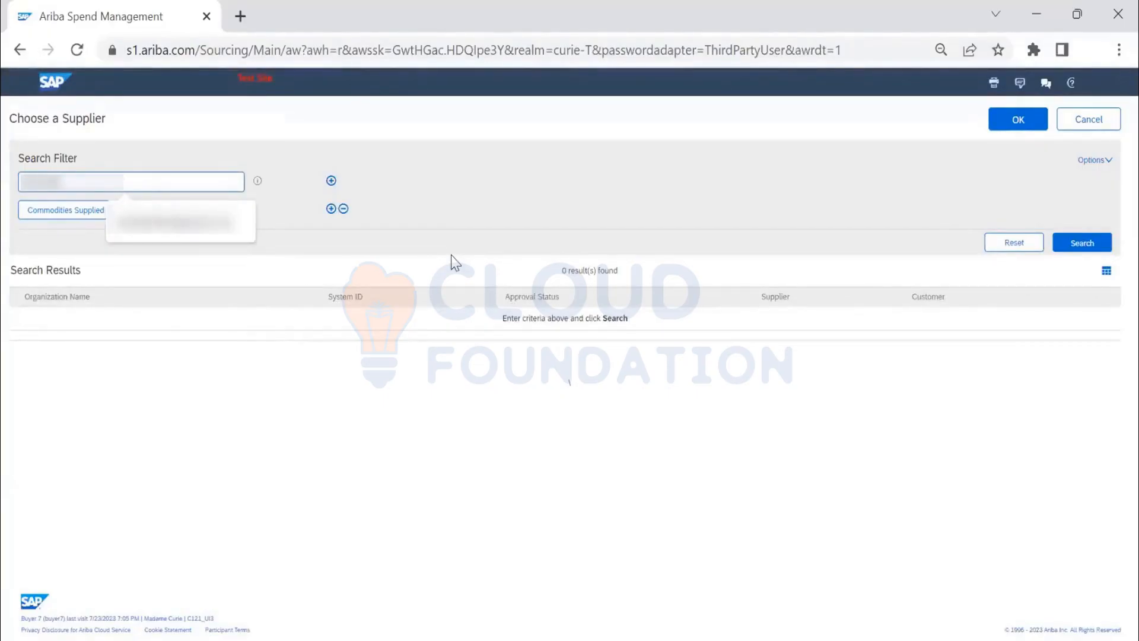
click(232, 232)
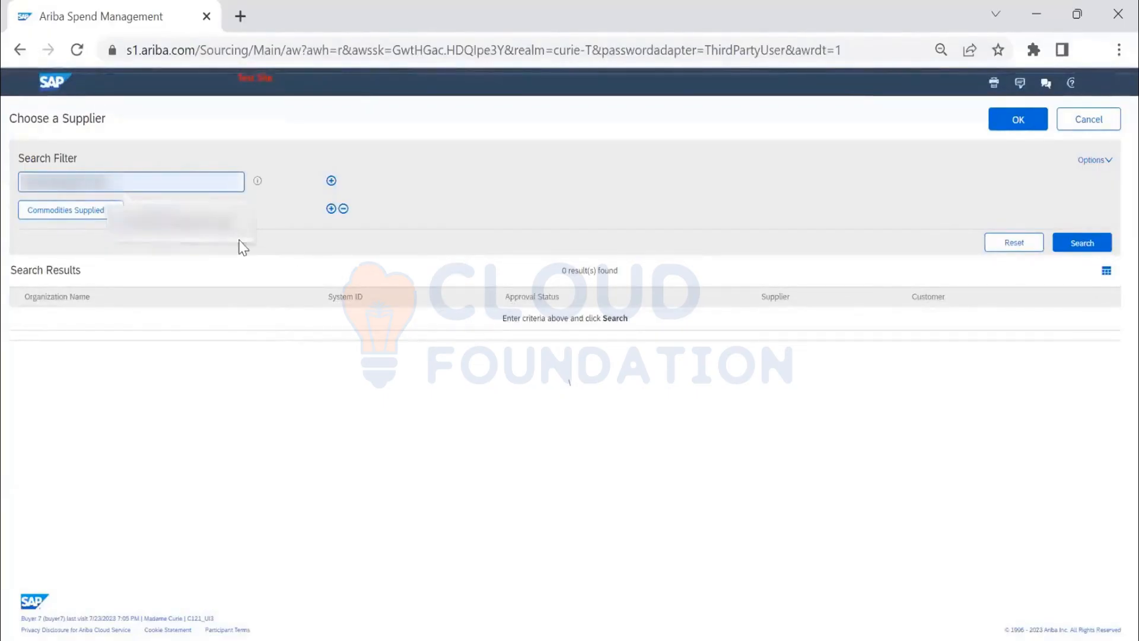
click(1080, 243)
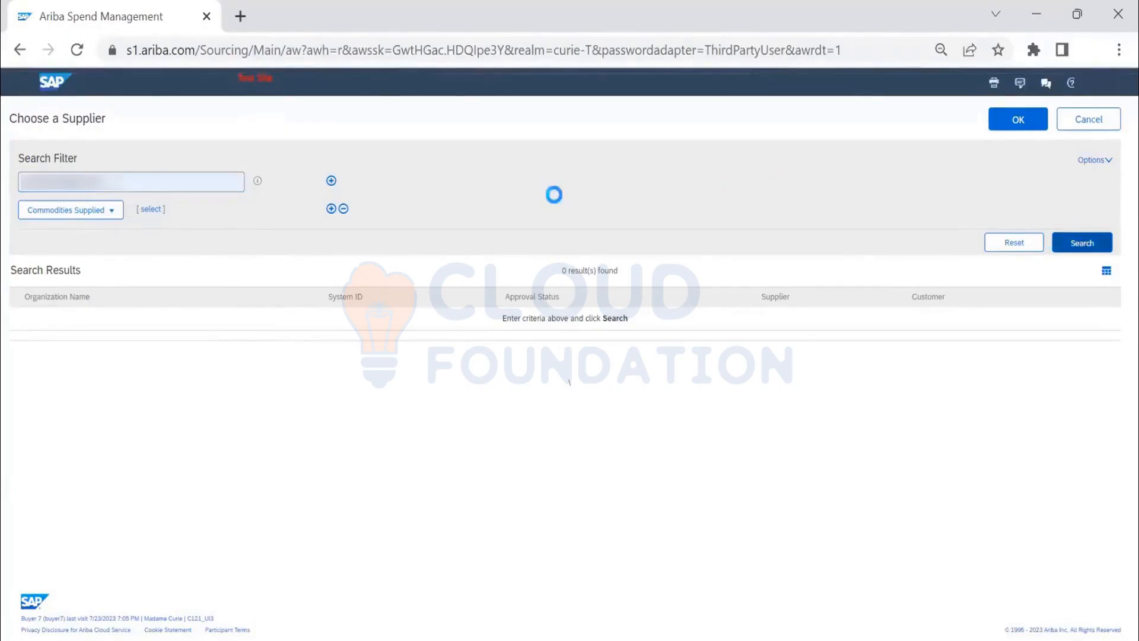
click(20, 317)
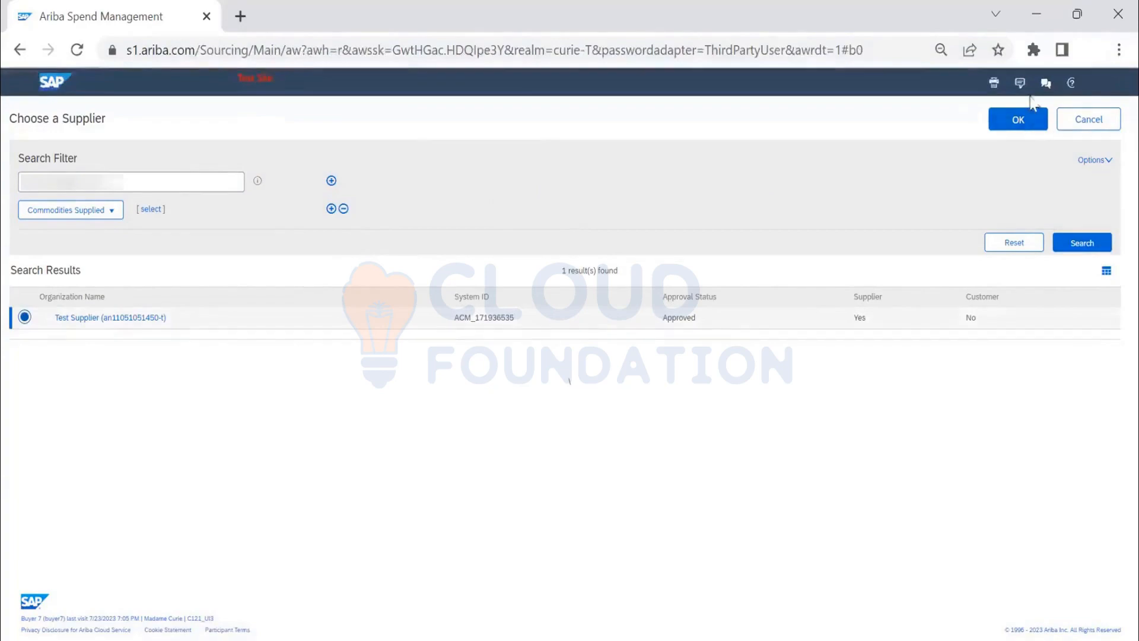
click(1025, 122)
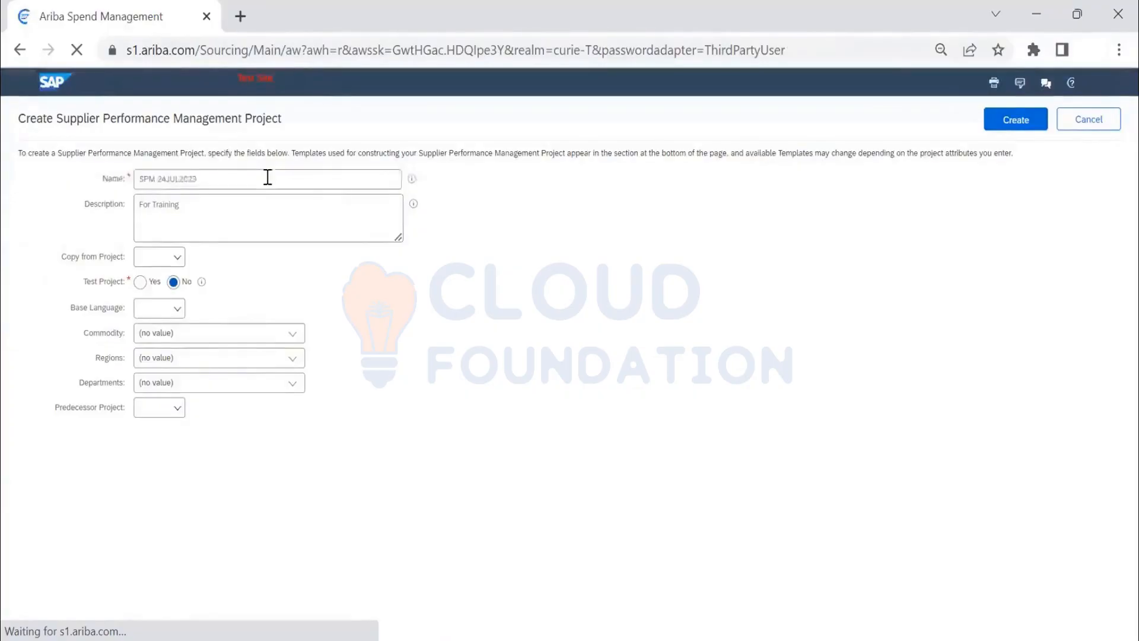
Extend the project name to "SPM 24JUL2023 - Ariba seller".
click(268, 177)
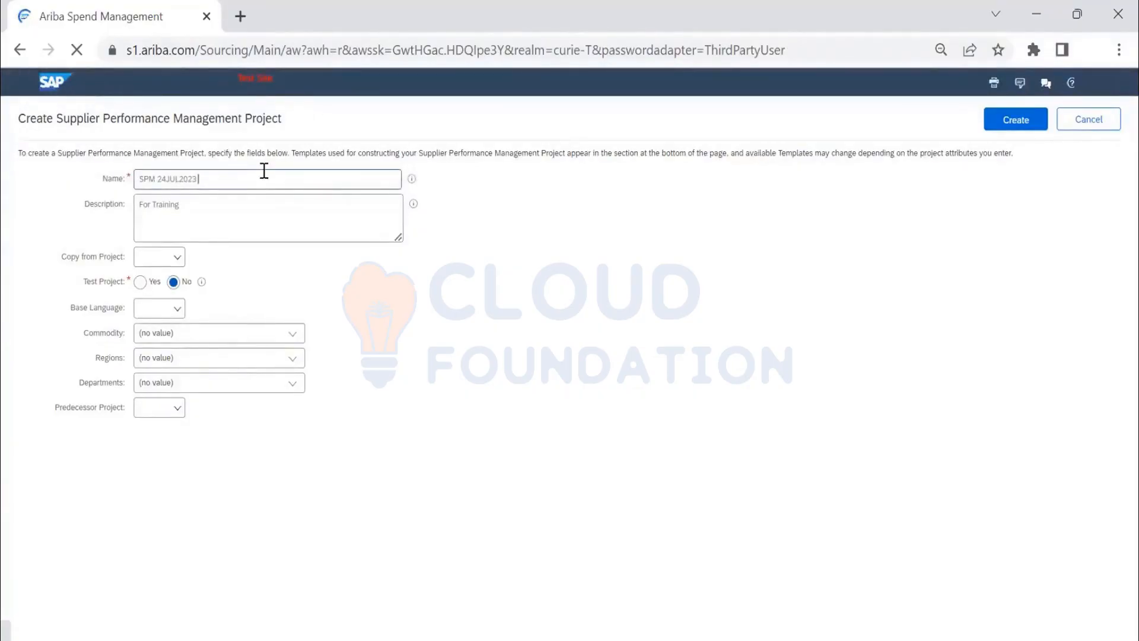
text(- Ariba seller)
drag(273, 179, 202, 179)
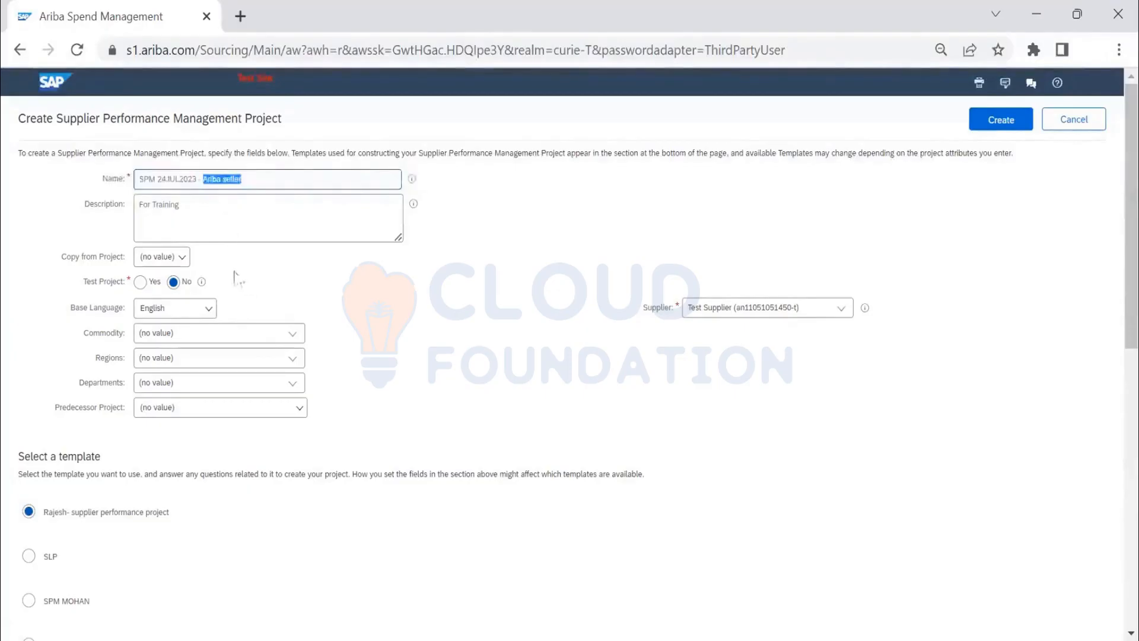
double_click(174, 180)
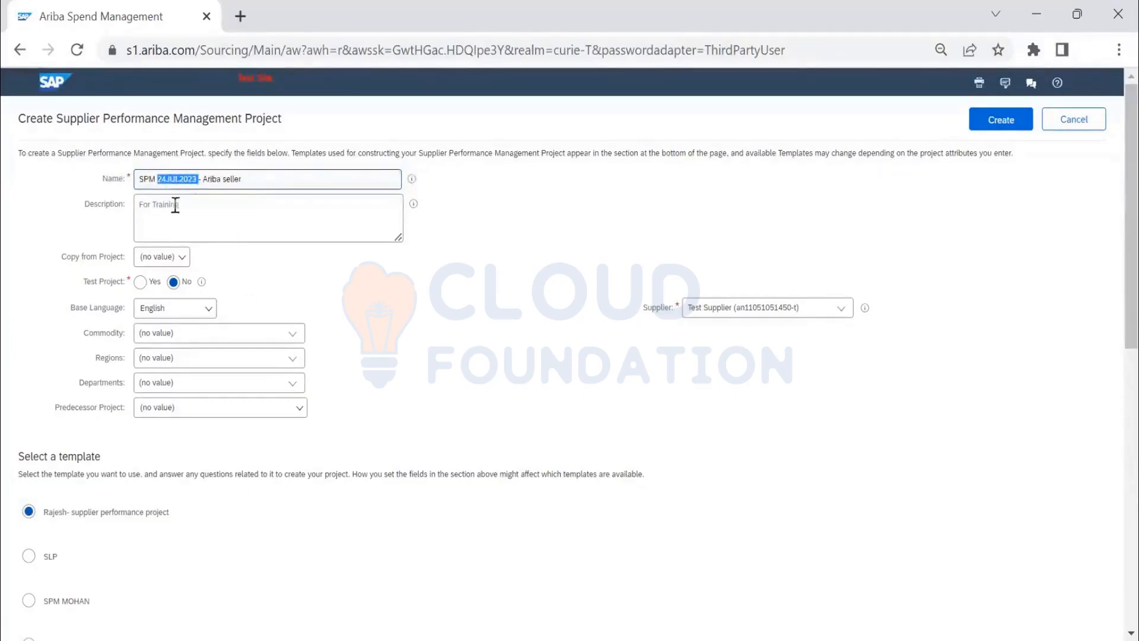
drag(249, 180, 130, 181)
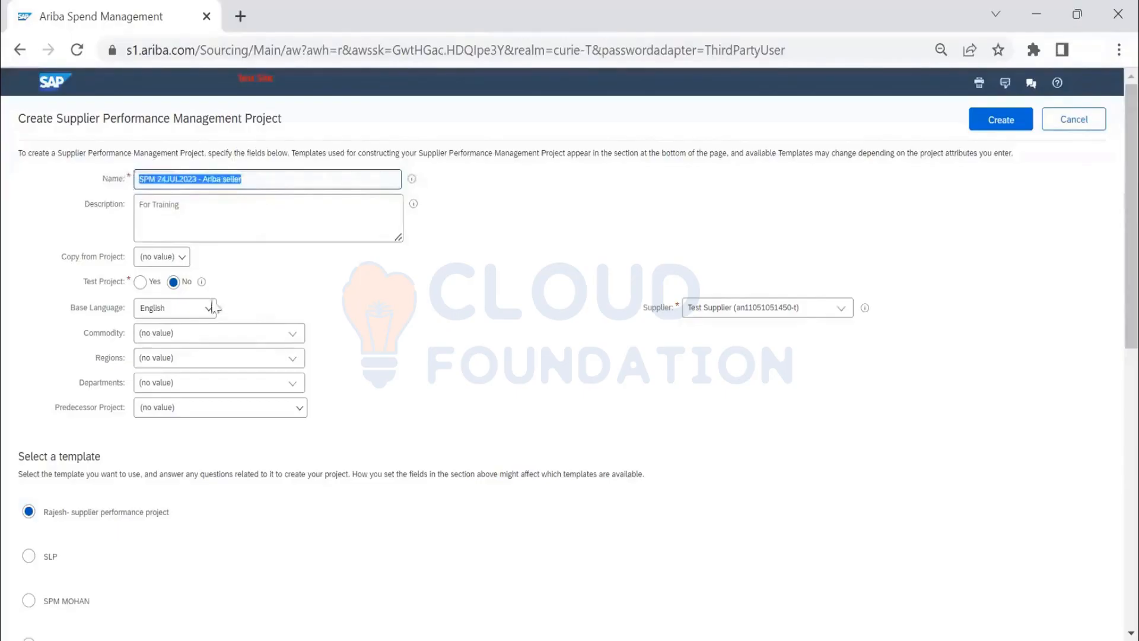
Choose the "Supplier Performance Management Project Template" and create the project.
scroll(199, 363, down, 1)
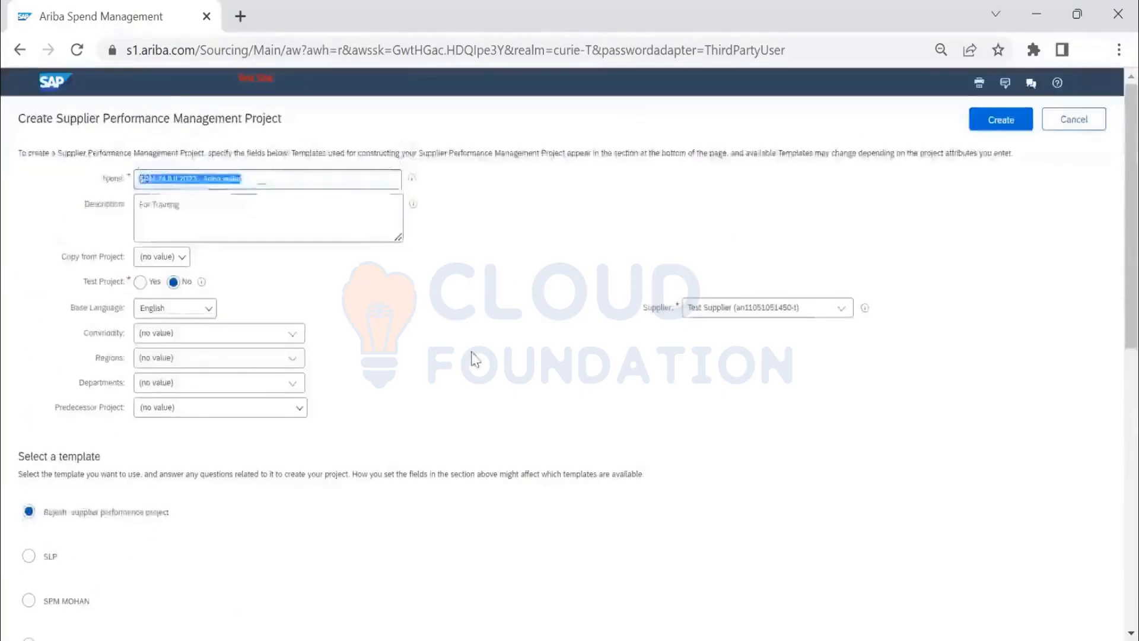
scroll(24, 475, down, 6)
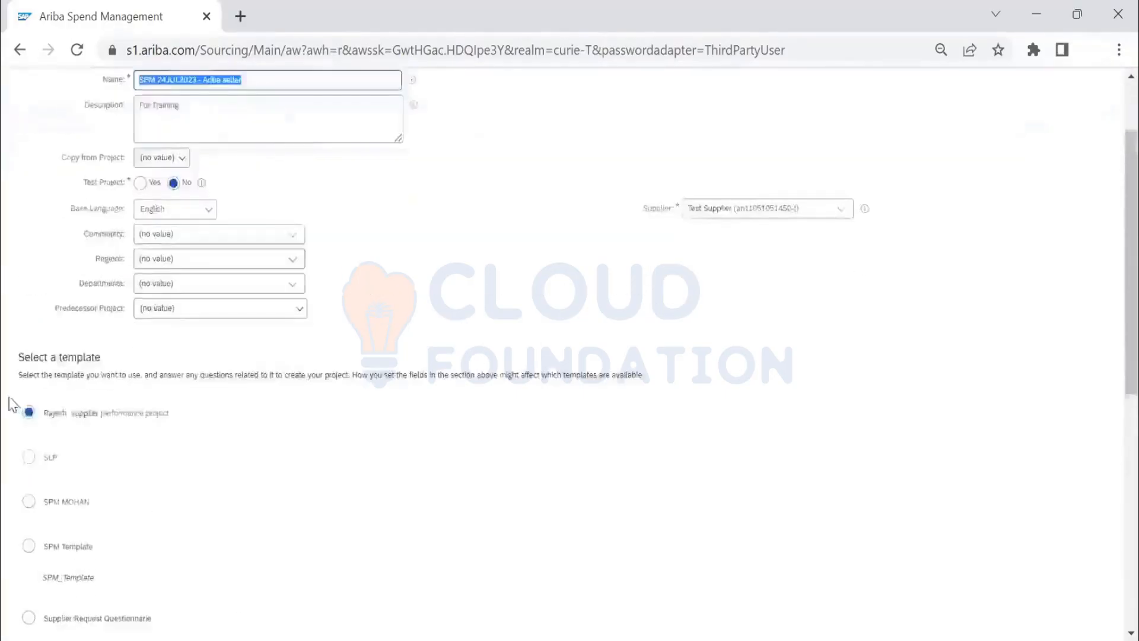
scroll(77, 436, down, 3)
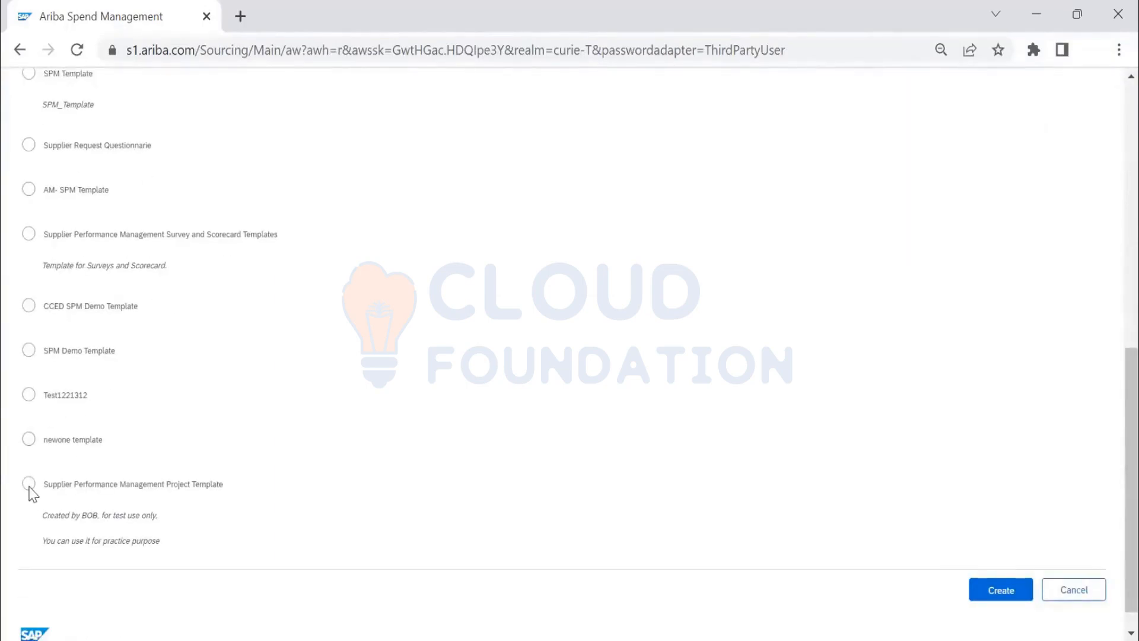
scroll(31, 491, up, 5)
scroll(30, 489, down, 5)
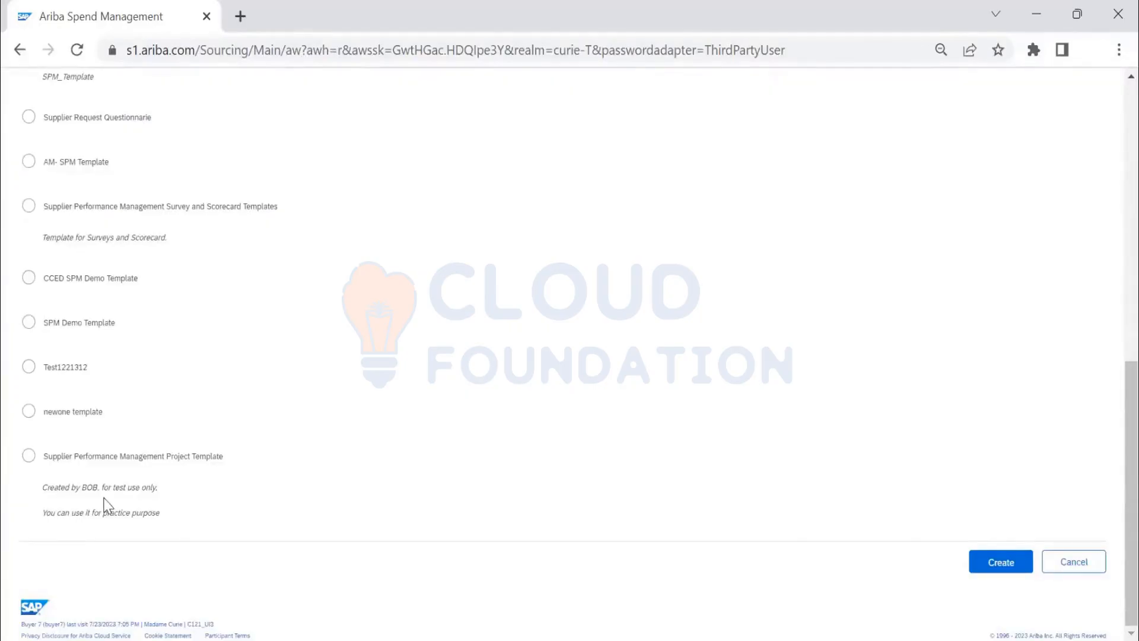
click(28, 456)
scroll(1007, 173, up, 10)
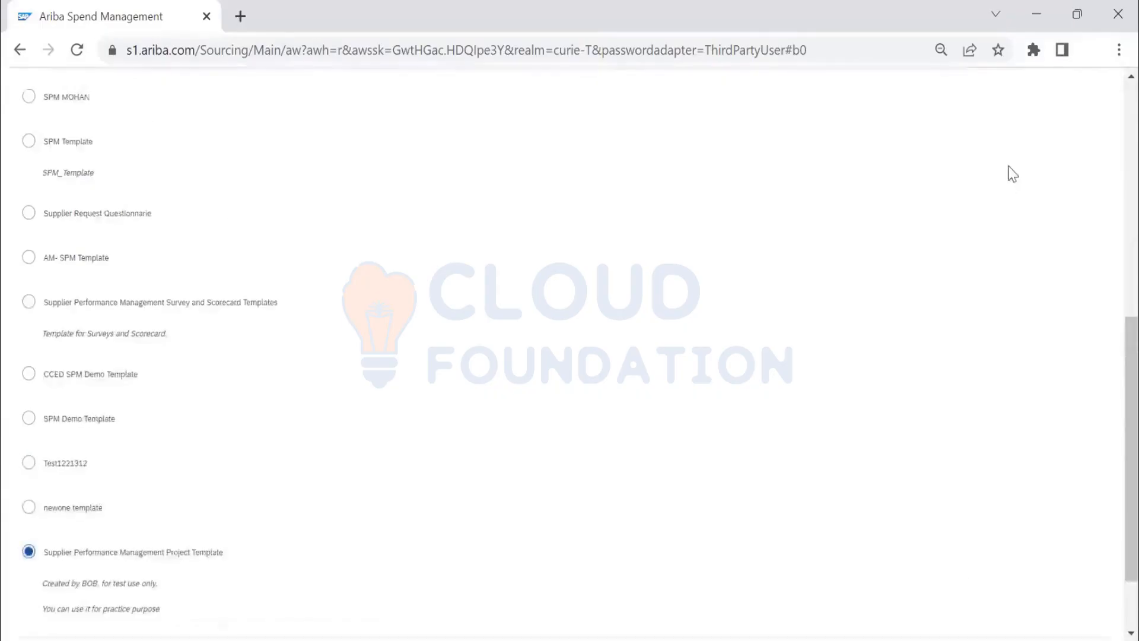
click(989, 122)
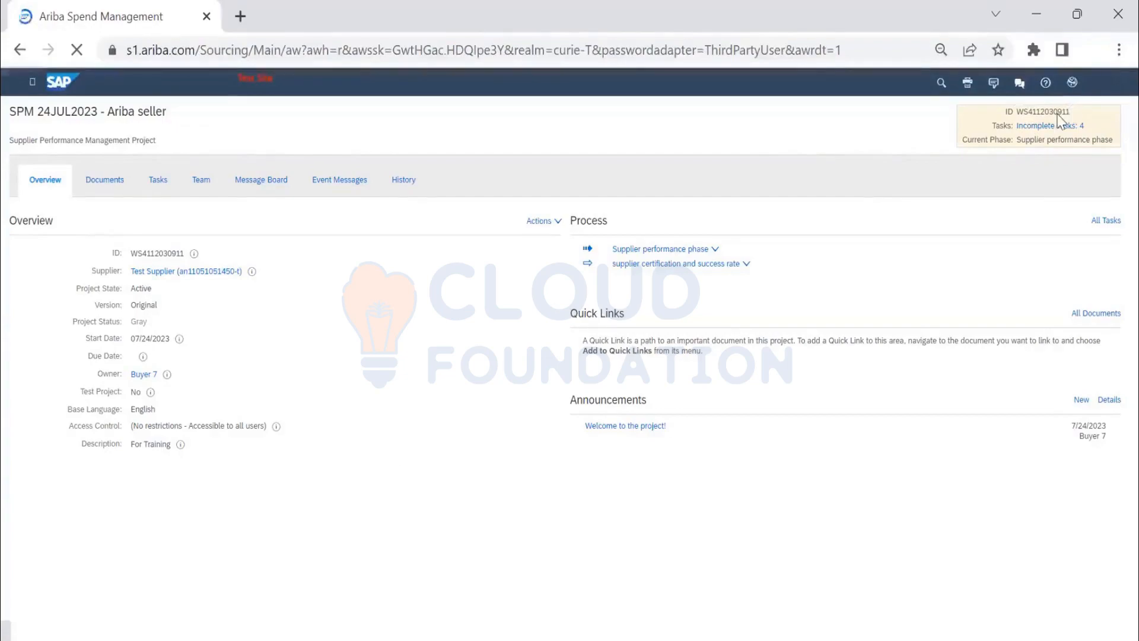
Review the new project's ID, and open its overview for editing to examine the general attributes and template questions.
drag(1057, 115, 1019, 119)
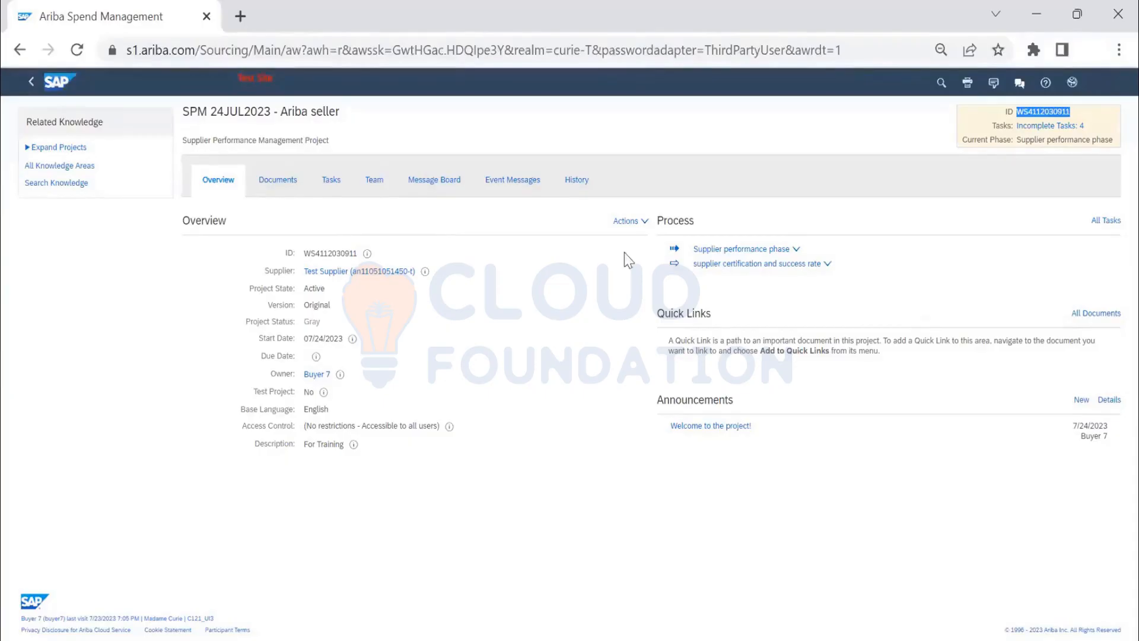
click(632, 222)
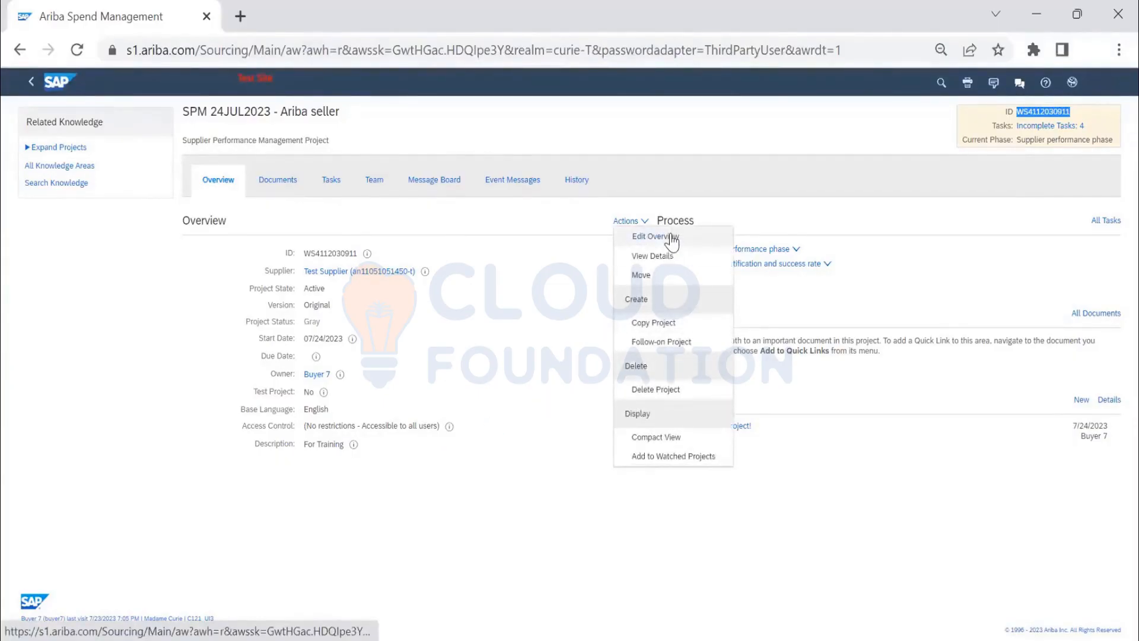
click(672, 237)
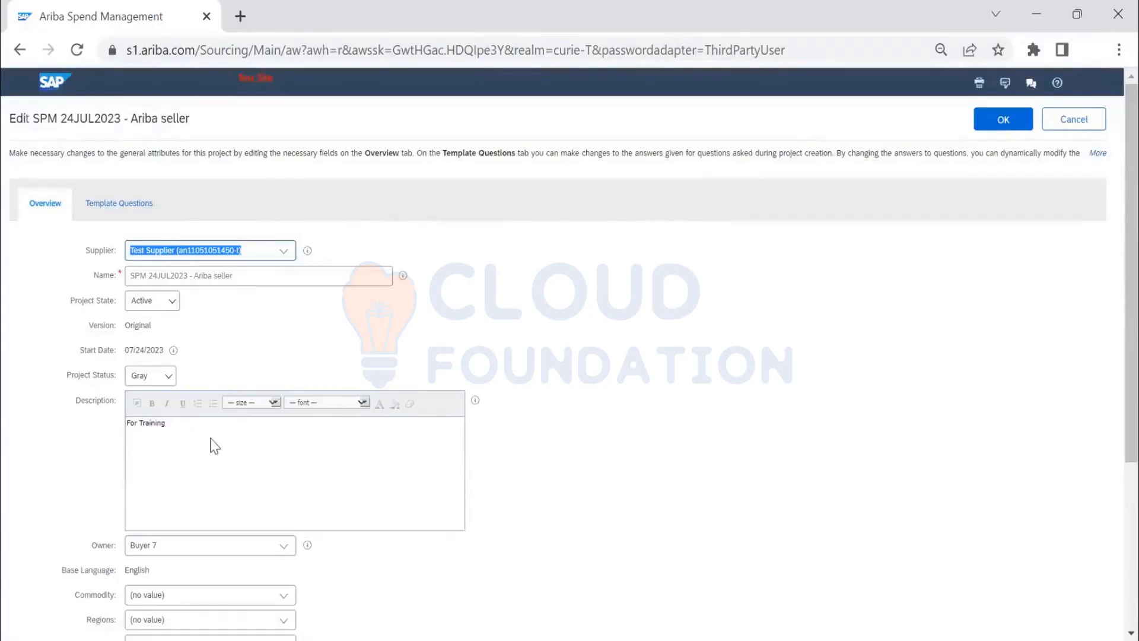
scroll(210, 442, down, 3)
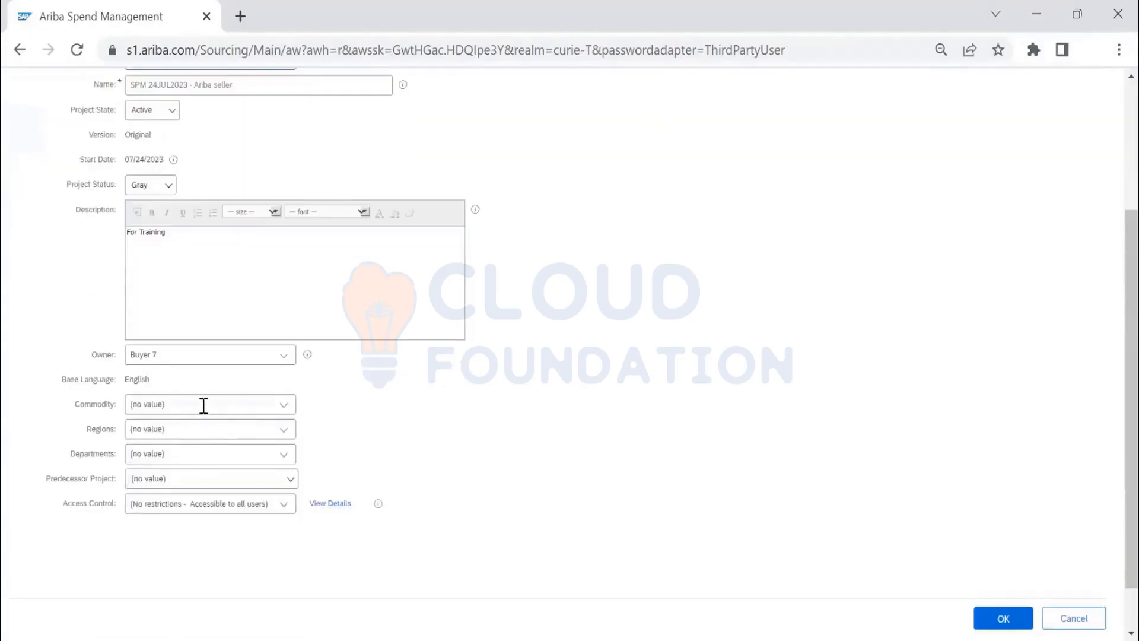
scroll(262, 425, up, 3)
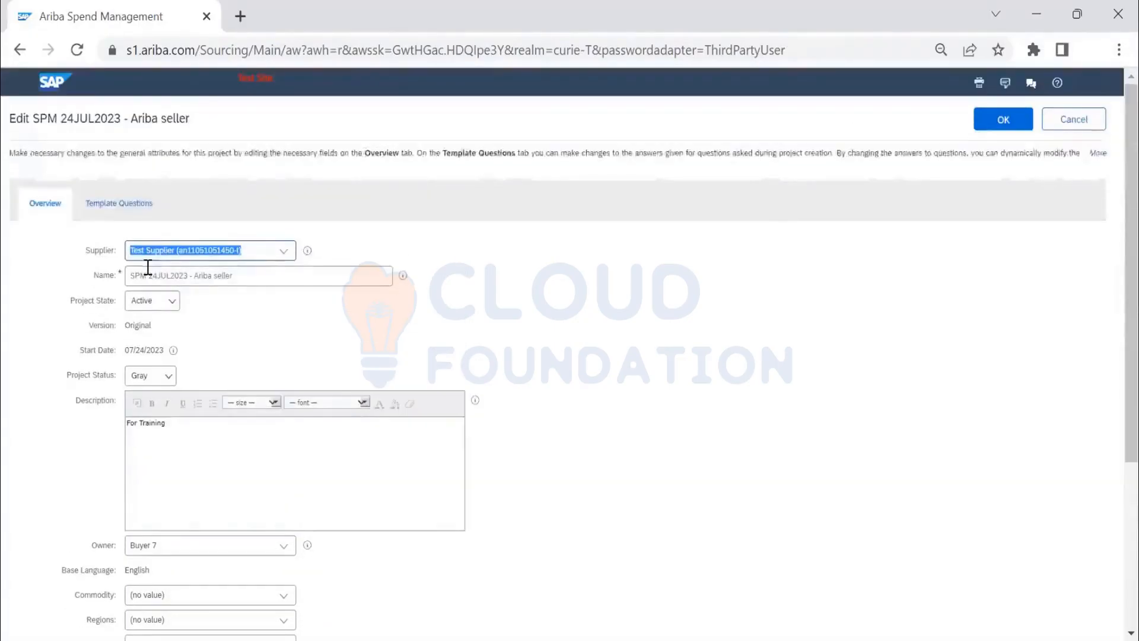
click(117, 208)
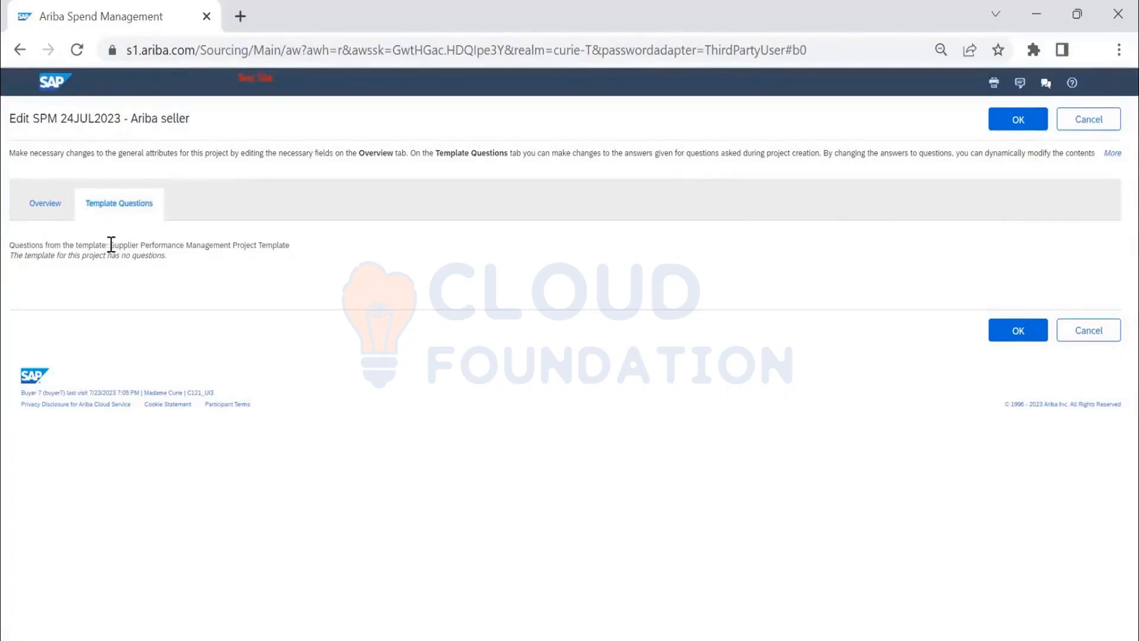
drag(111, 244, 291, 245)
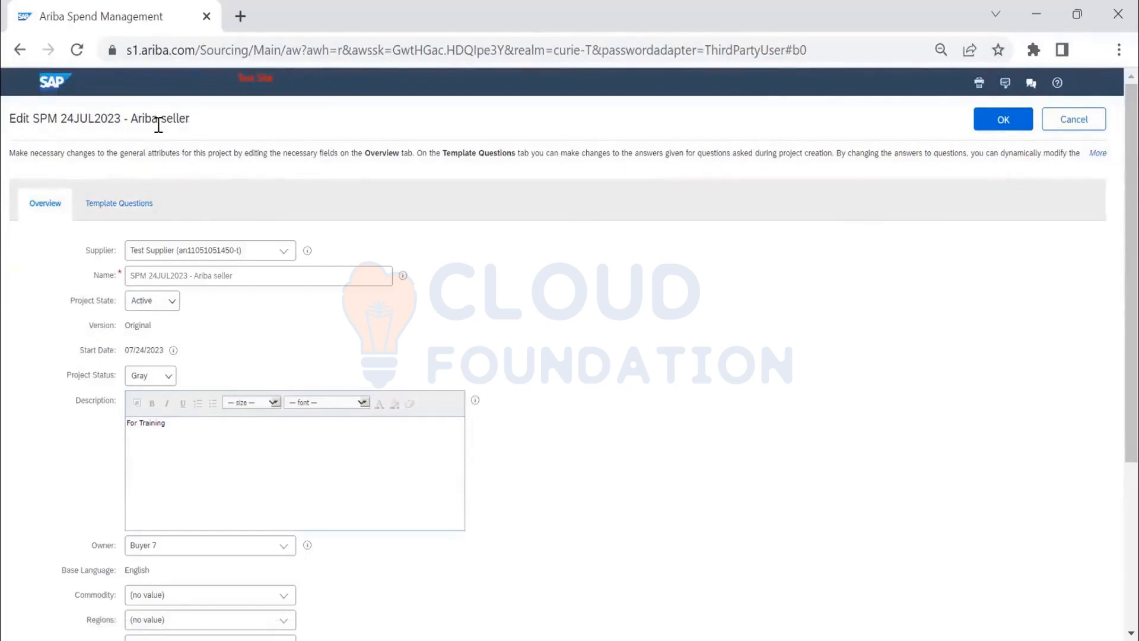
triple_click(3, 126)
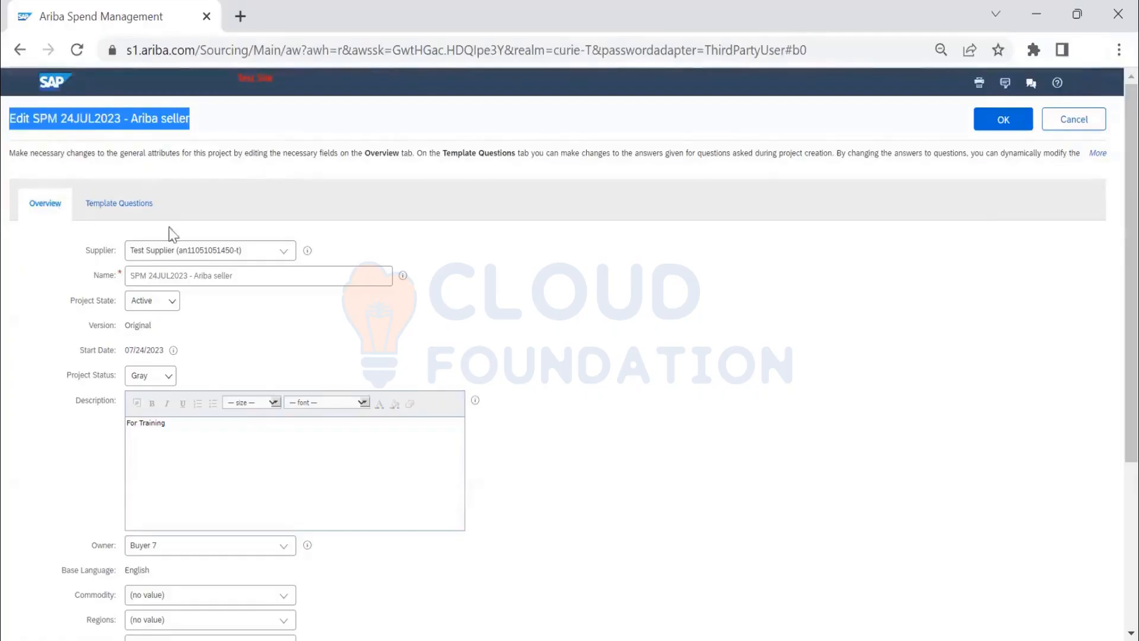
Examine which template the project's questions come from, return to the general attributes and finish editing the overview.
click(142, 210)
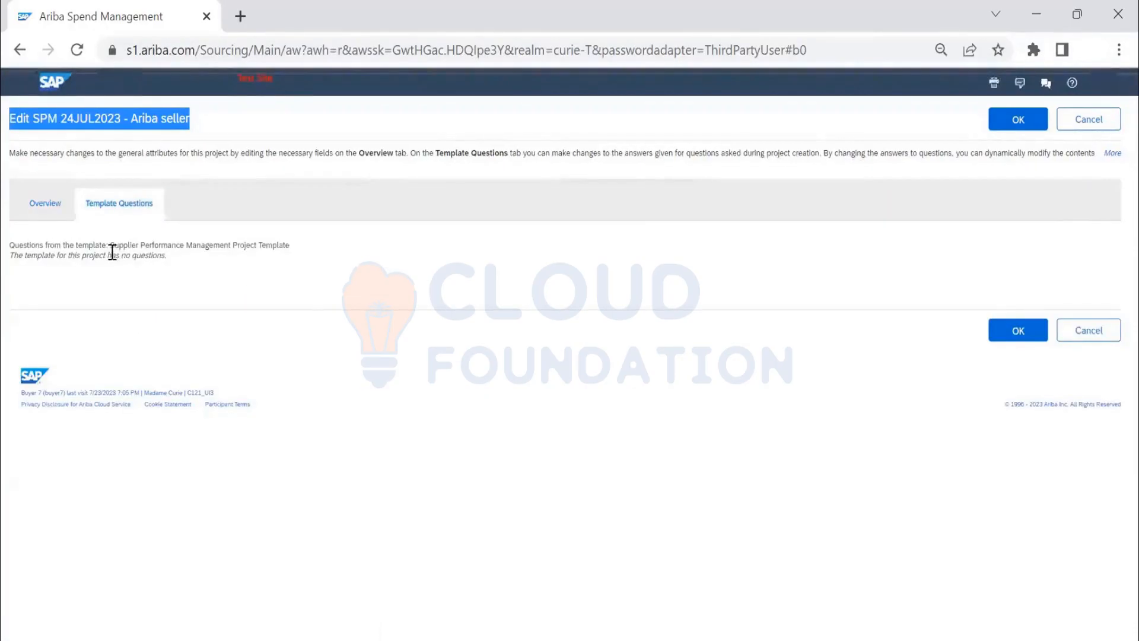
drag(111, 246, 297, 254)
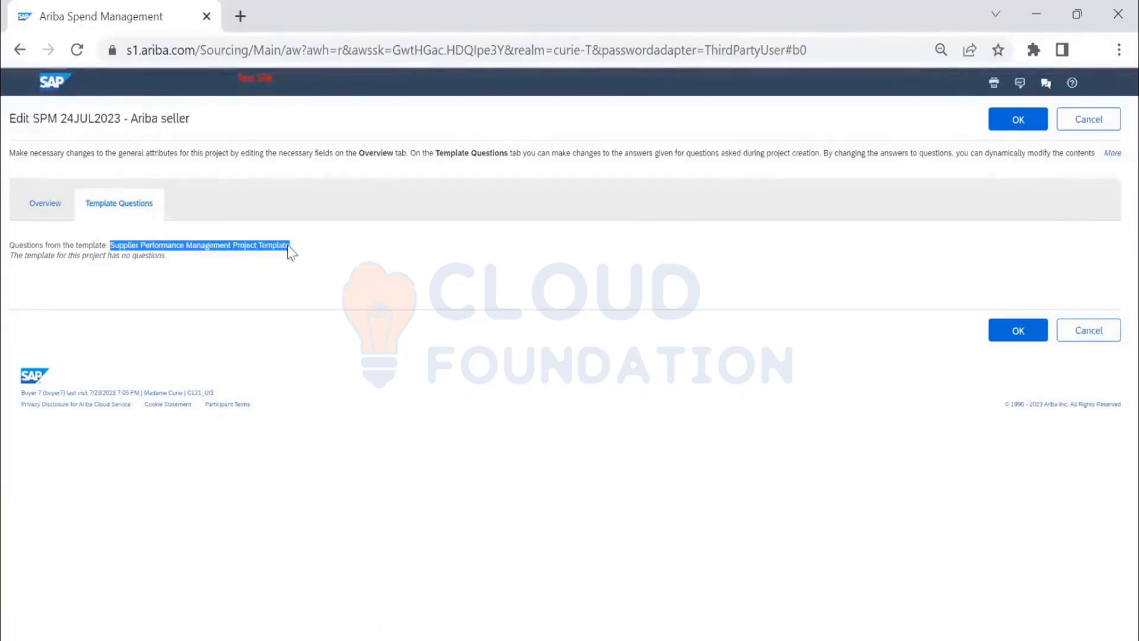
click(41, 213)
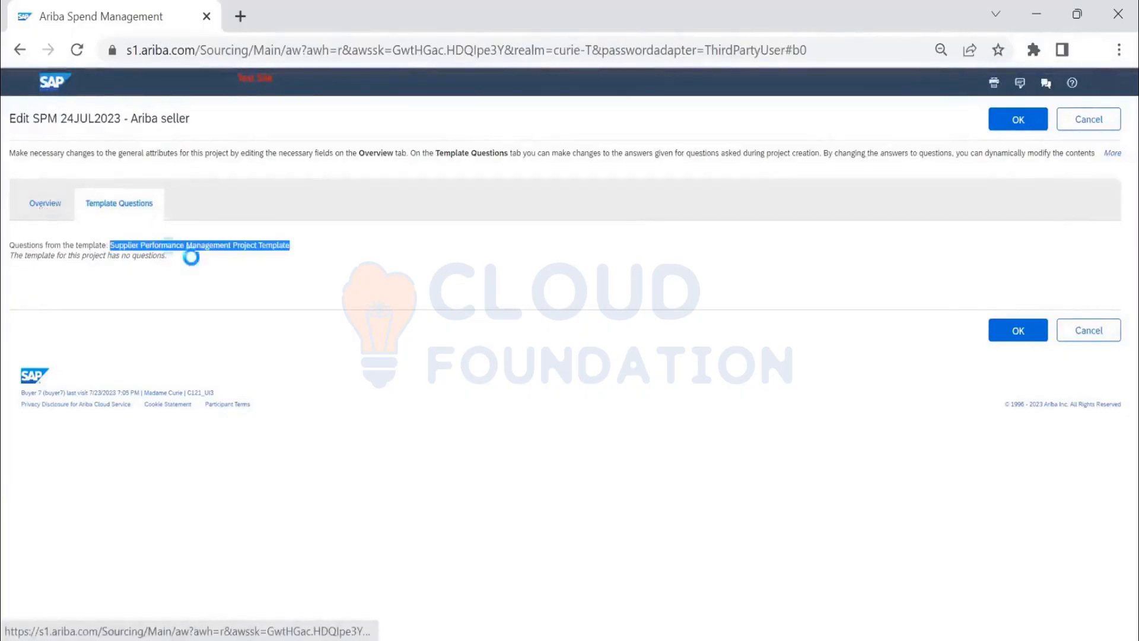
click(1018, 128)
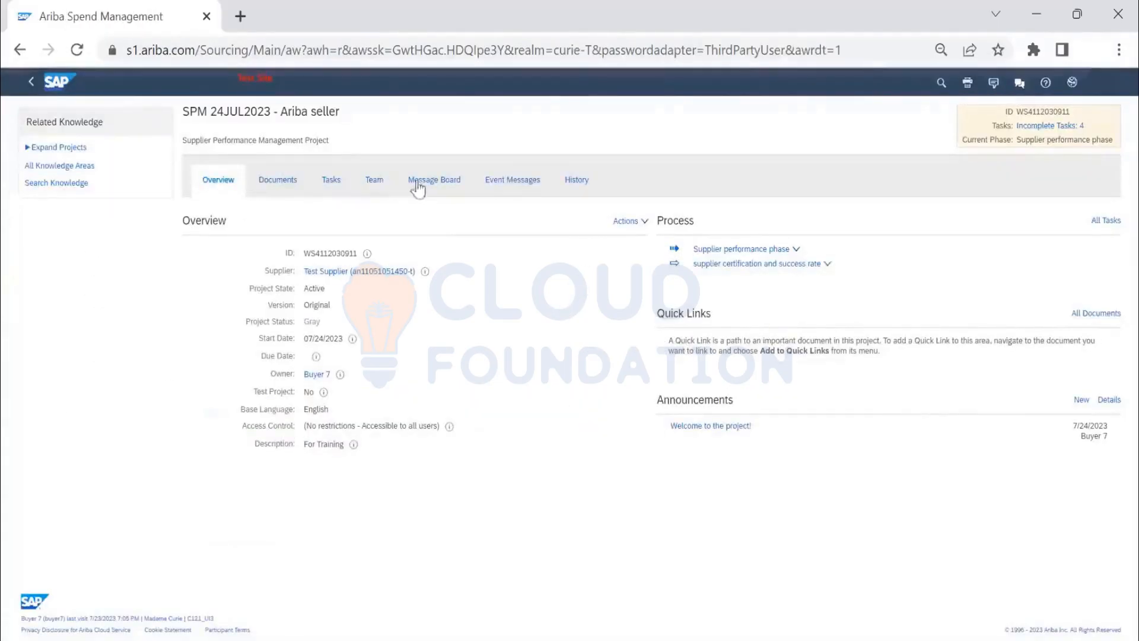
Compare the project's Compact View with its Full View, and leave the project displayed in Full View.
click(634, 230)
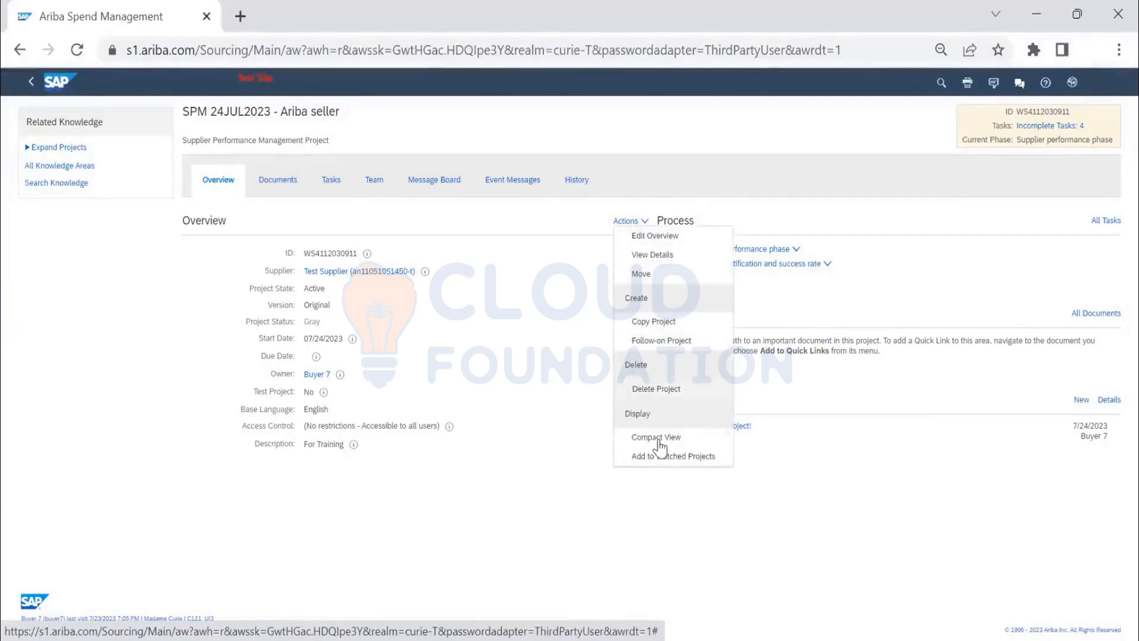
click(683, 438)
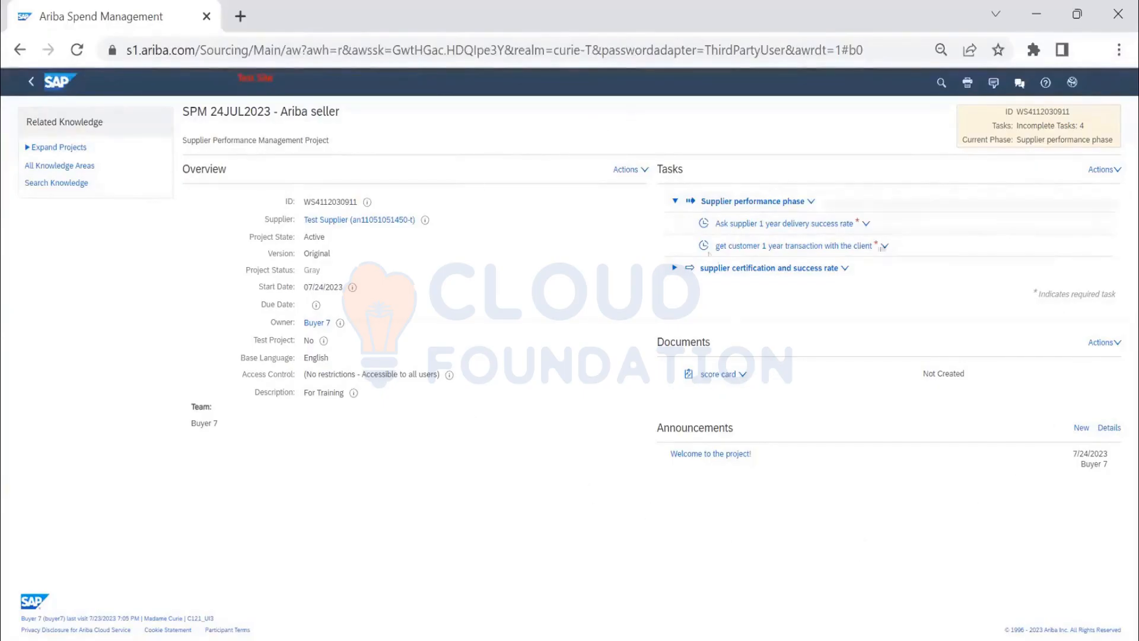
click(621, 172)
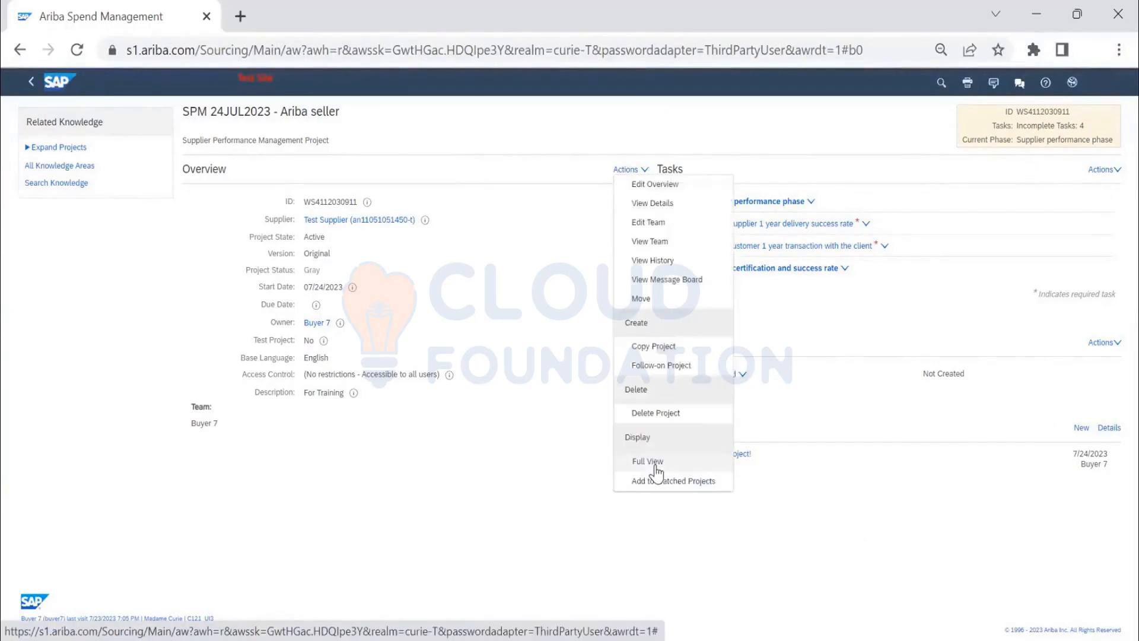
click(653, 463)
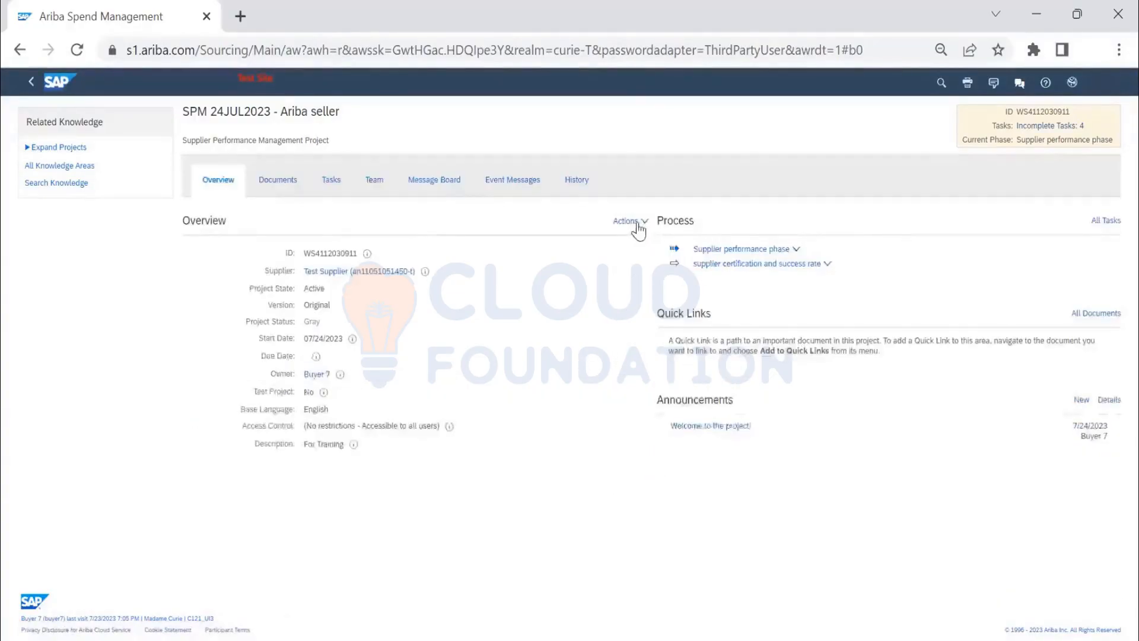
click(637, 224)
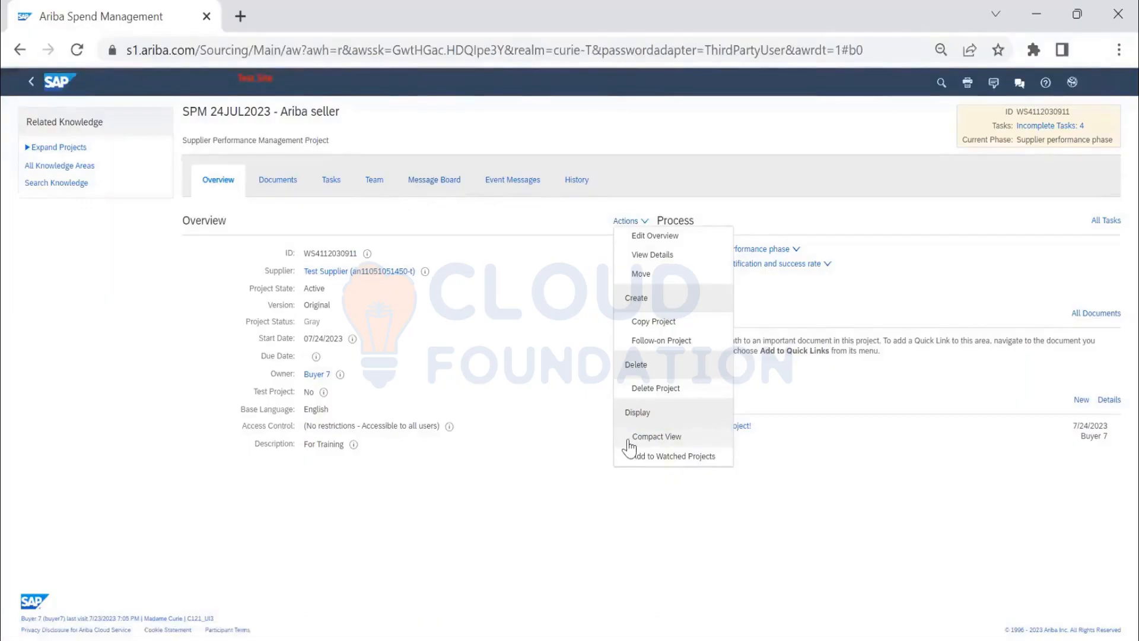
click(664, 438)
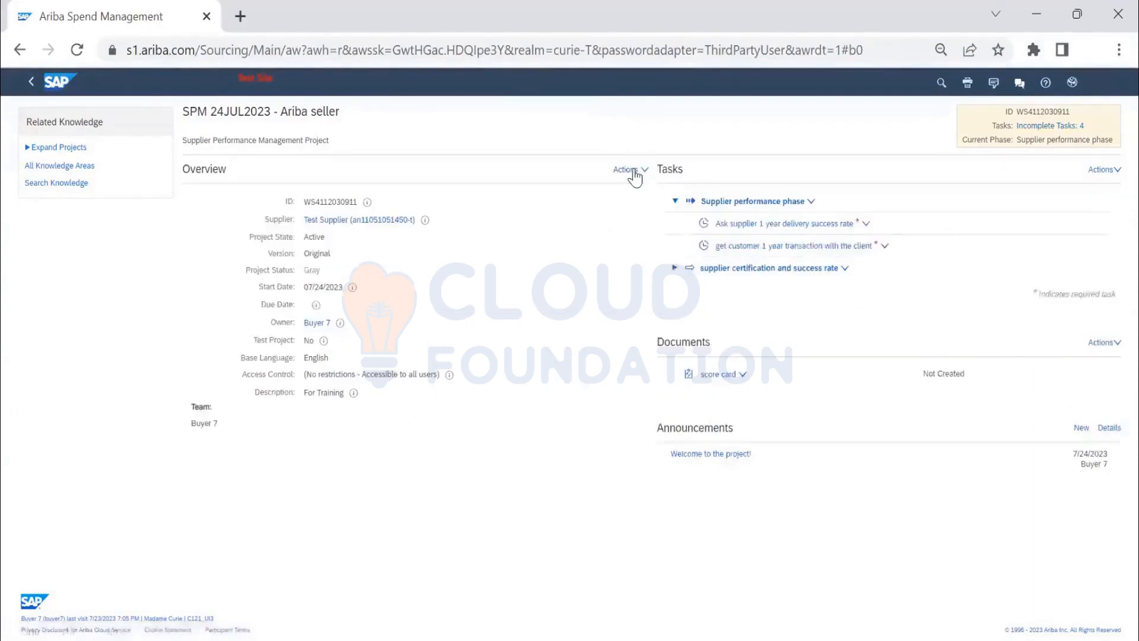
click(631, 171)
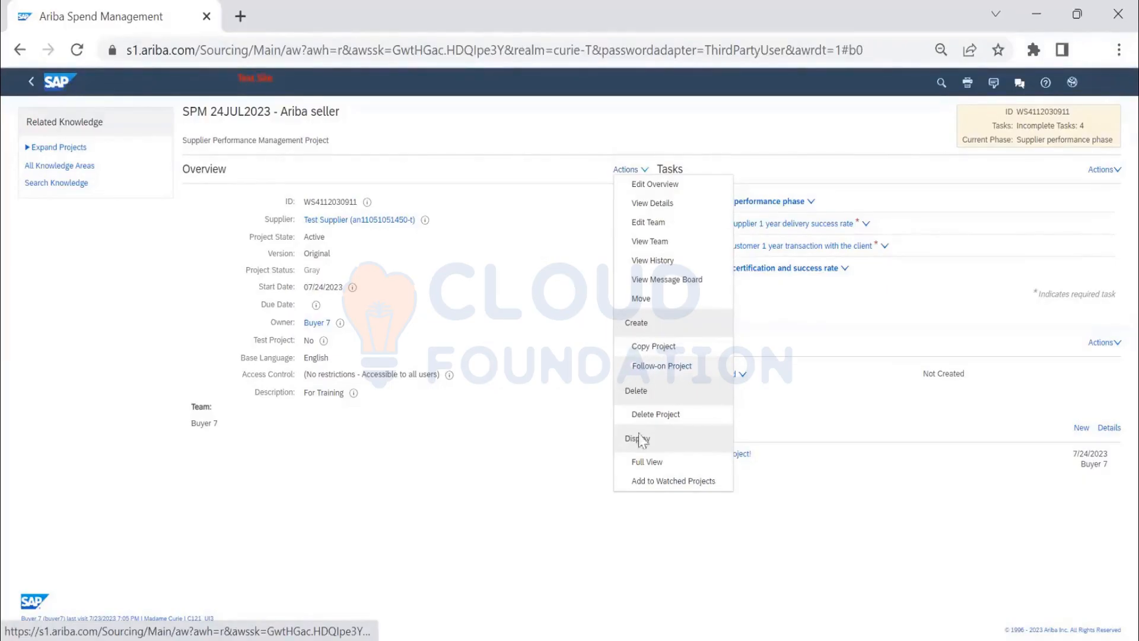
click(647, 462)
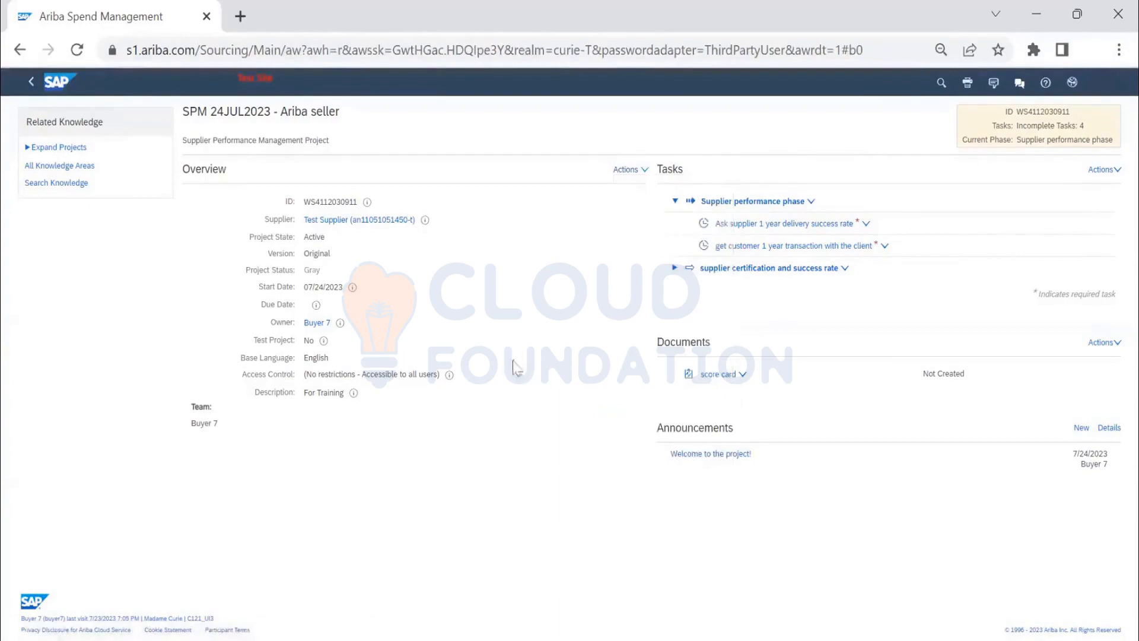
Review the project's documents, its tasks by phase, and its team members.
click(273, 187)
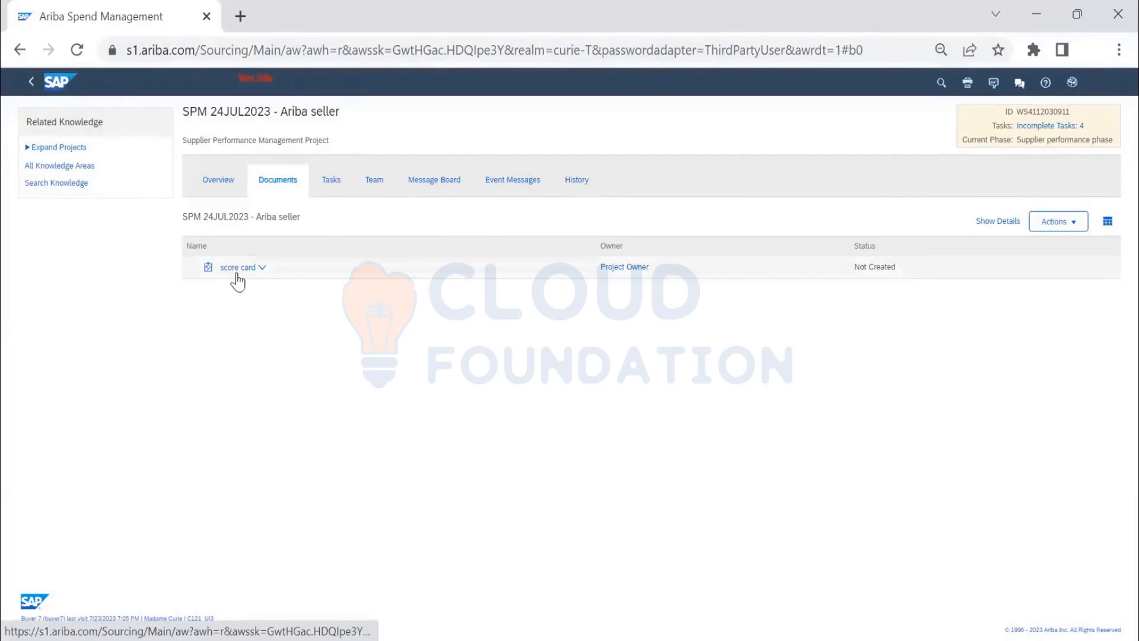
click(326, 185)
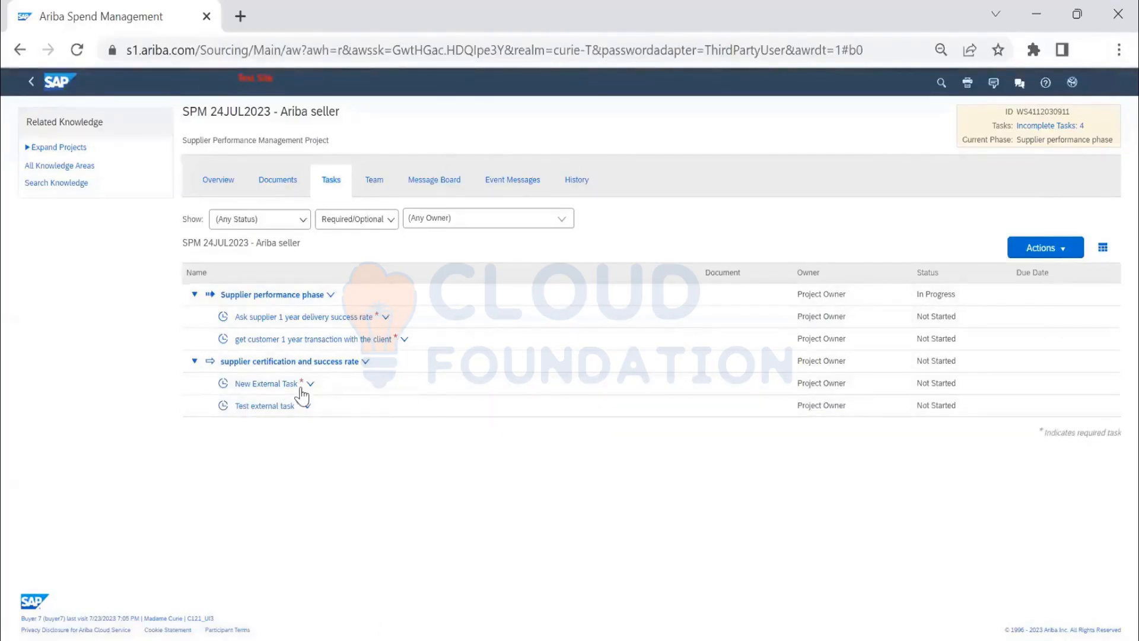
click(343, 191)
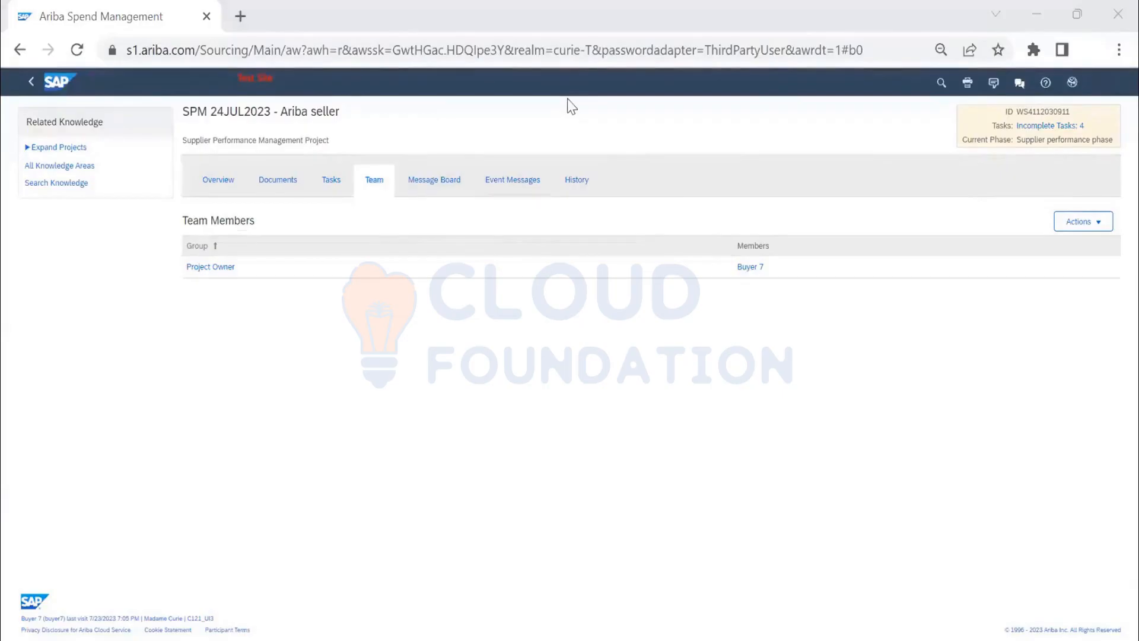
Open the project team for editing and add a new group titled "PROCUREMENT TEAM".
click(1080, 221)
click(1067, 270)
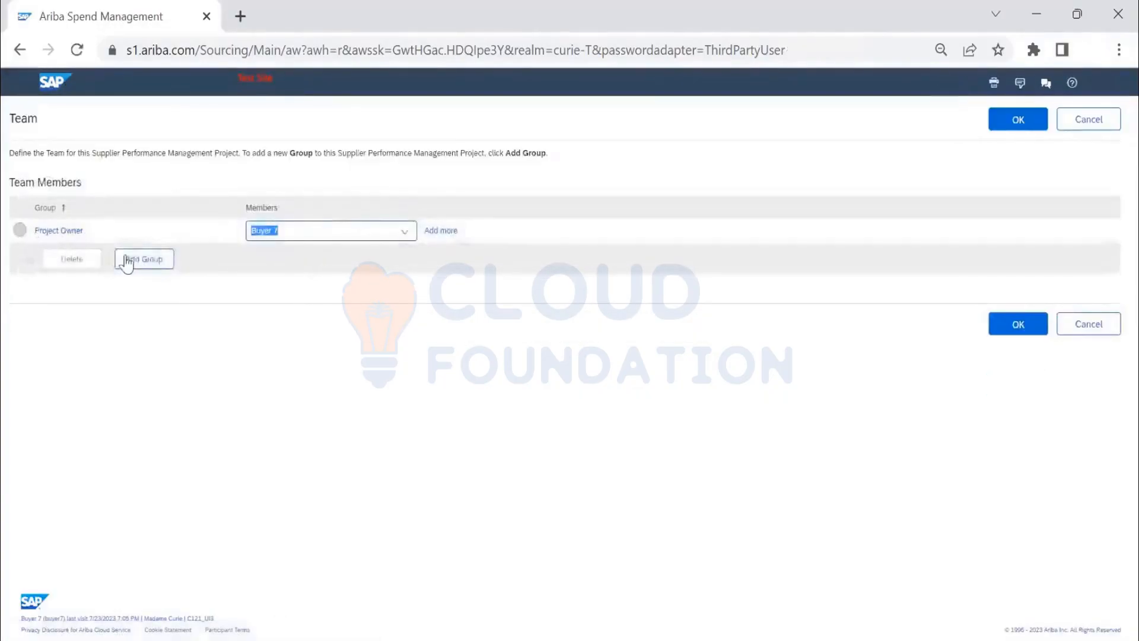
click(129, 273)
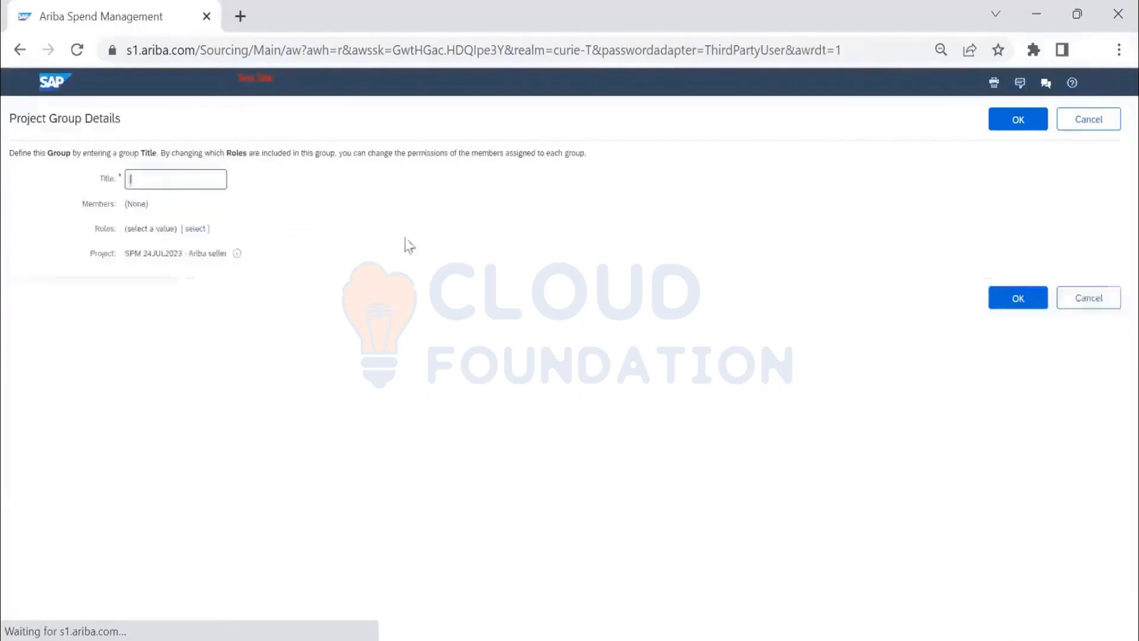
click(173, 176)
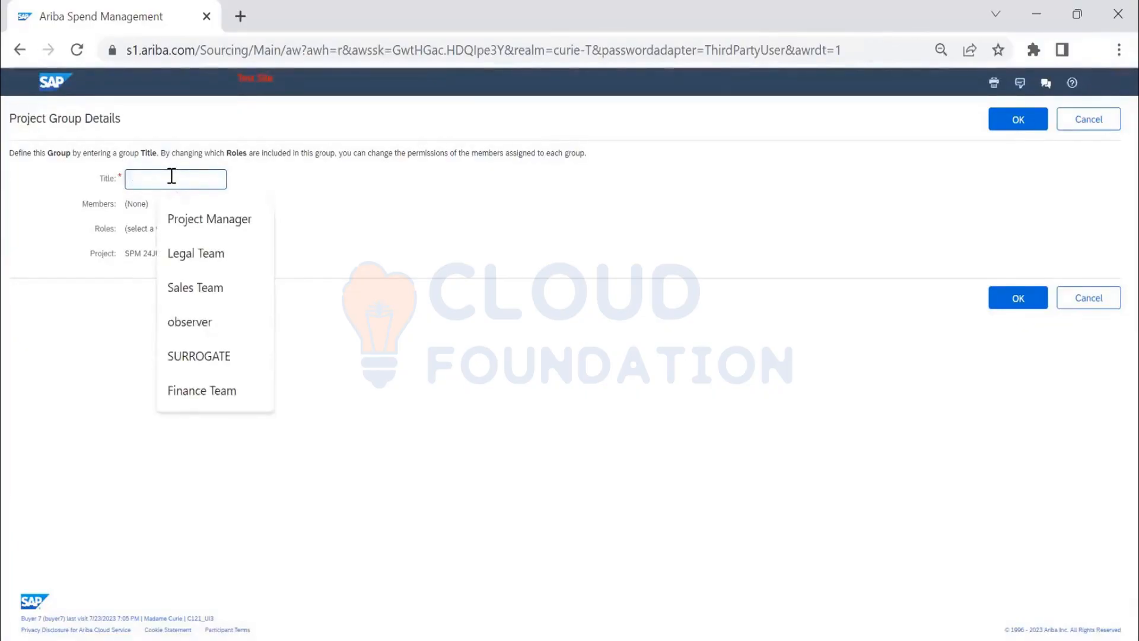
text(P)
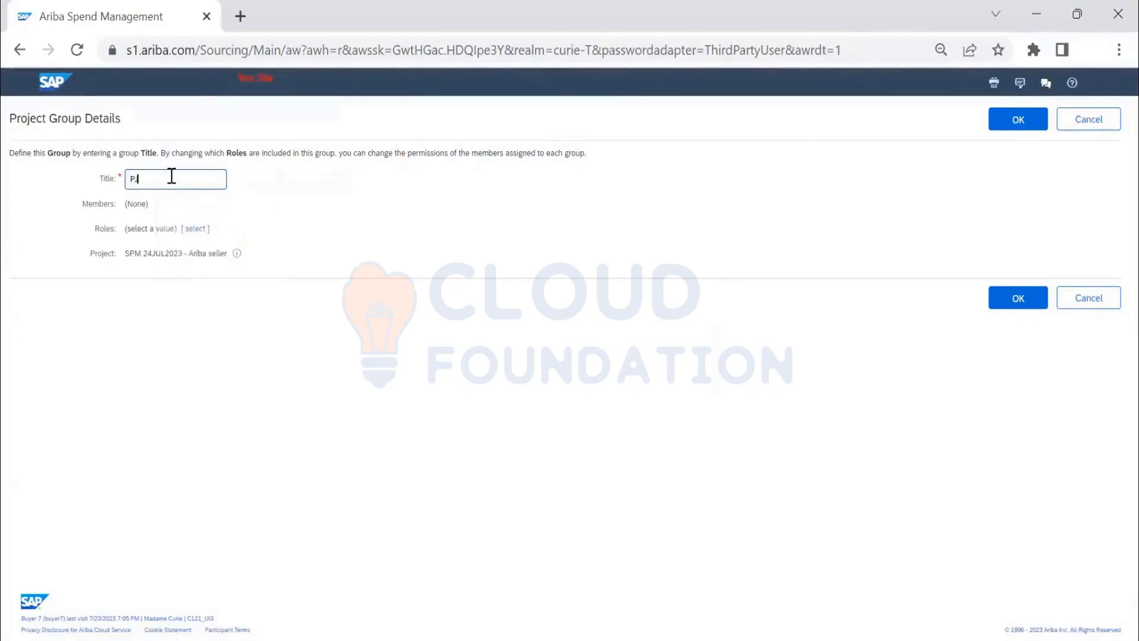
text(ROCUREMENT TEAM)
Give the procurement group the Observer Team Member and Active Team Member roles.
click(191, 230)
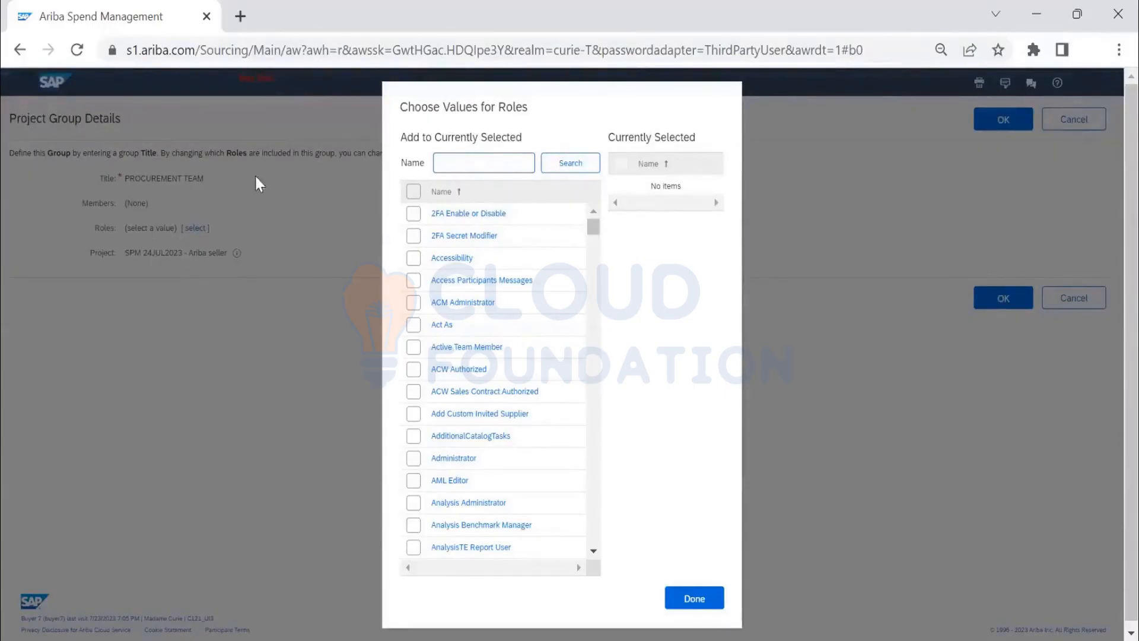
text(cBSER)
text(VER)
key(Return)
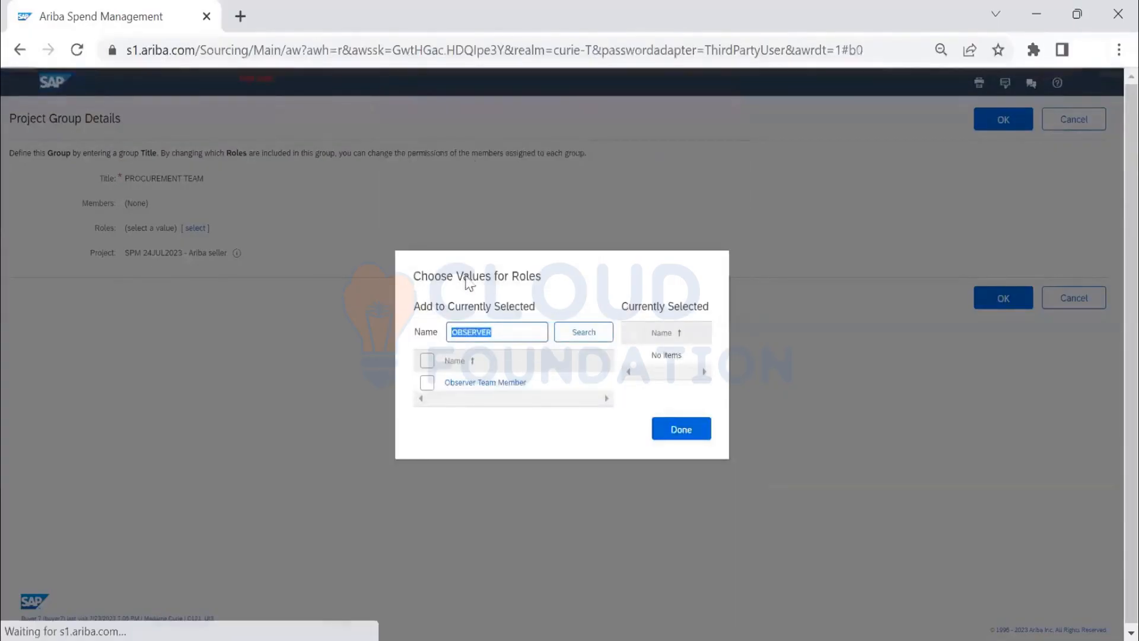
click(427, 383)
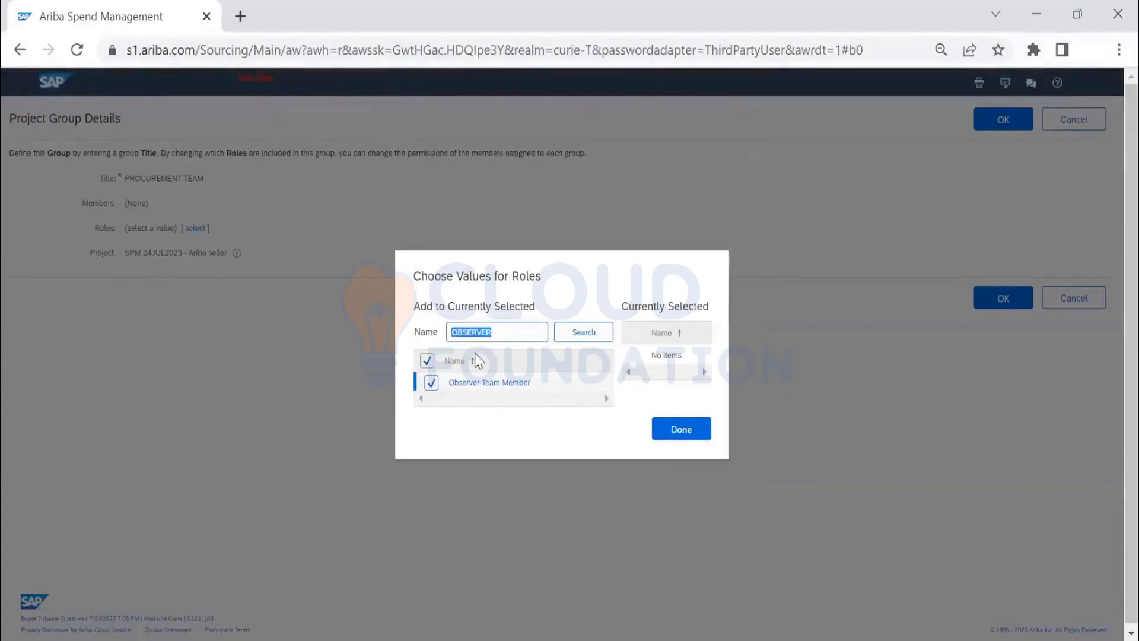
key(BackSpace)
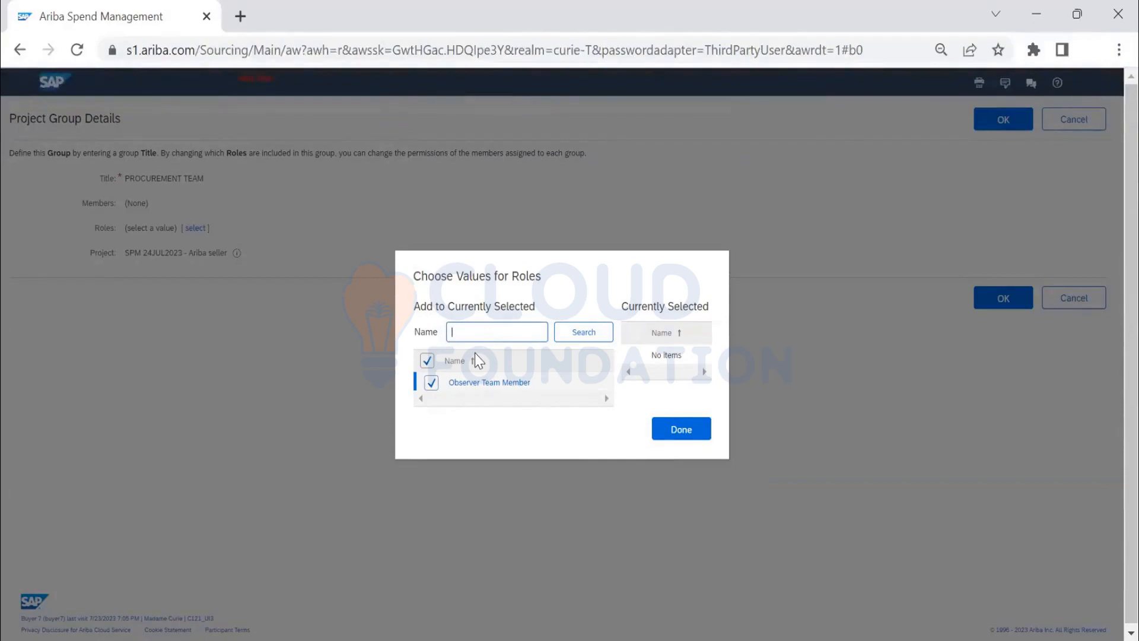
text(ACTIVE)
click(561, 331)
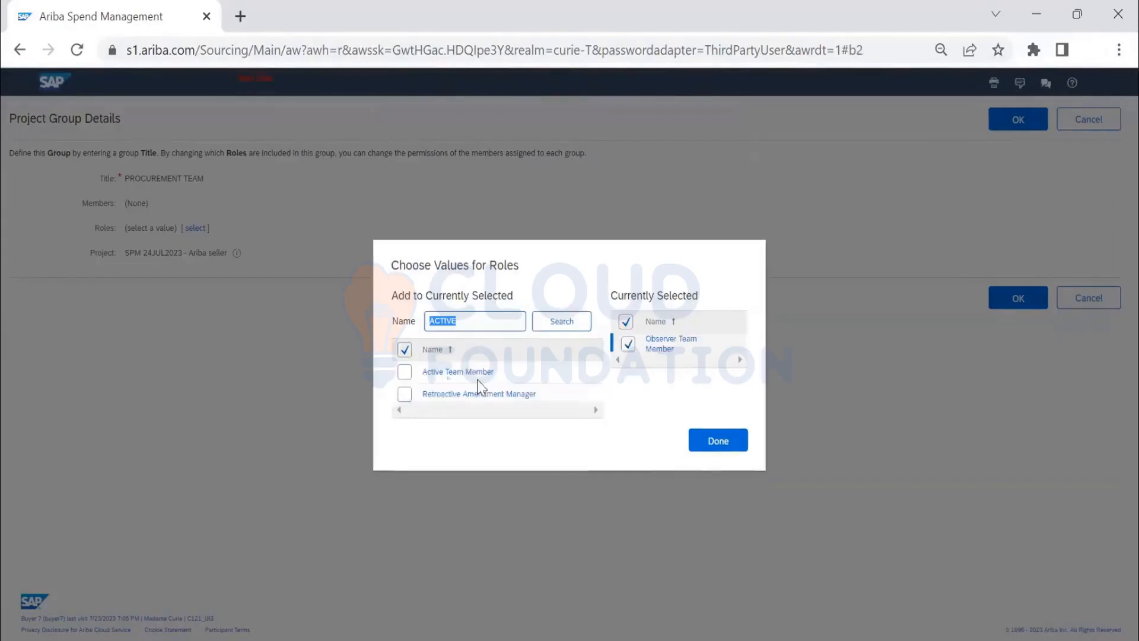
click(404, 374)
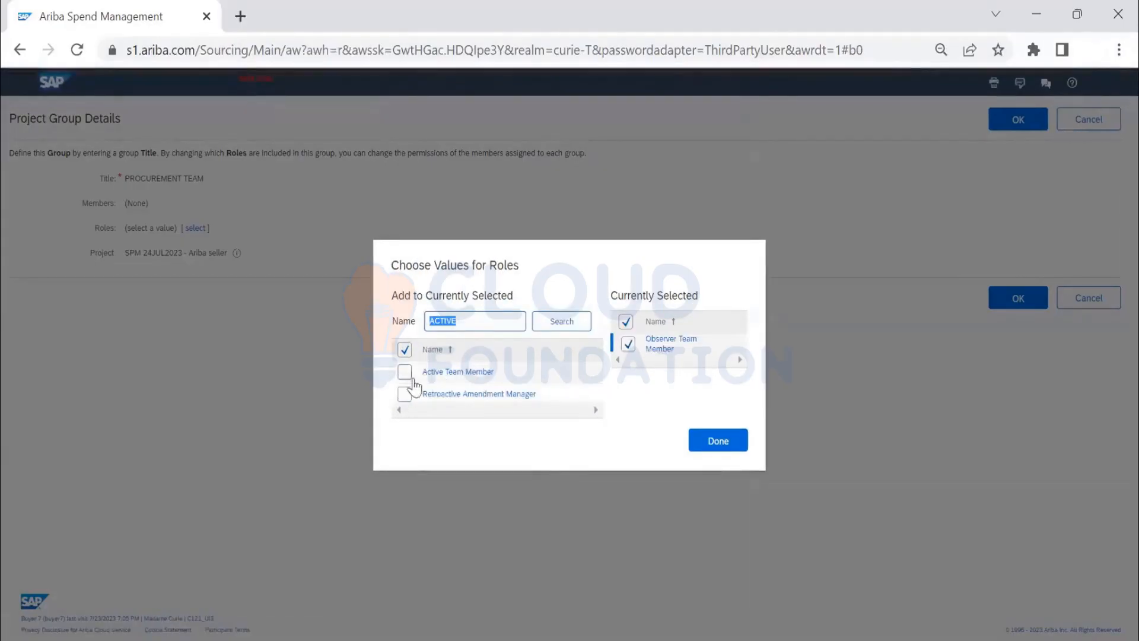
click(728, 443)
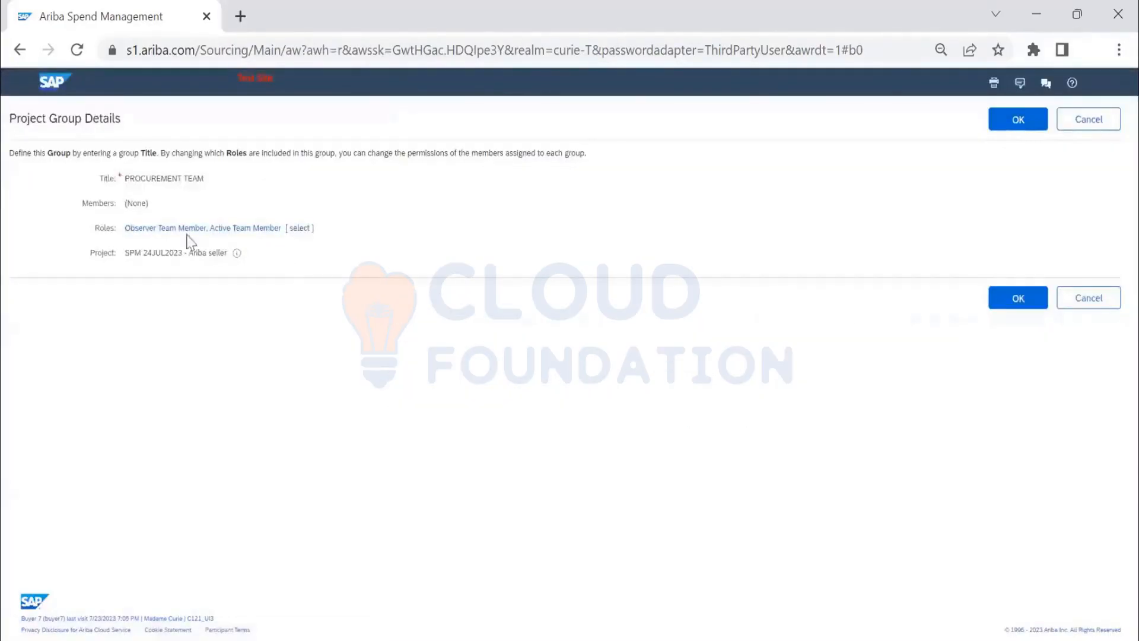
Save the procurement group and assign Buyer 7 as its member.
click(1020, 122)
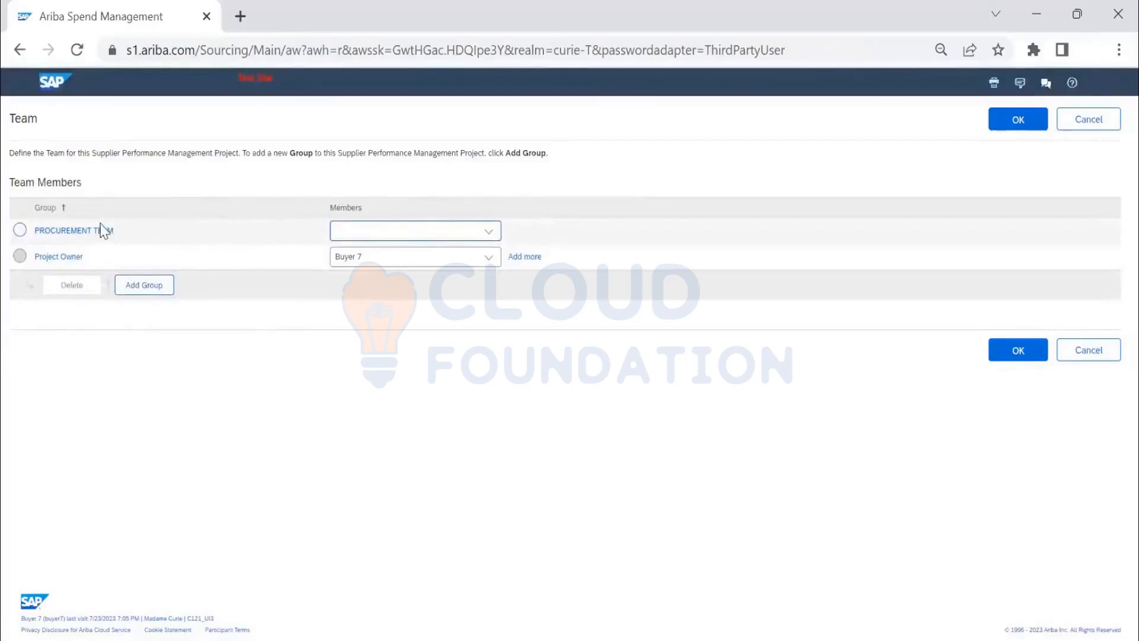
click(489, 232)
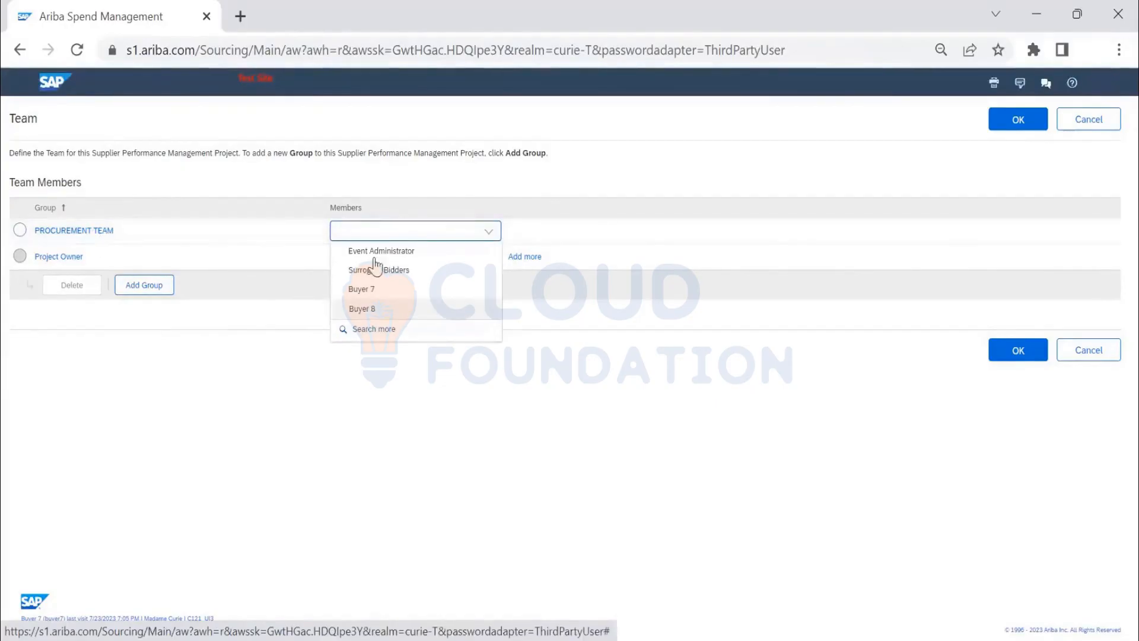
click(389, 298)
Add another project group titled "OBSERVER" with the Observer Team Member role.
click(145, 286)
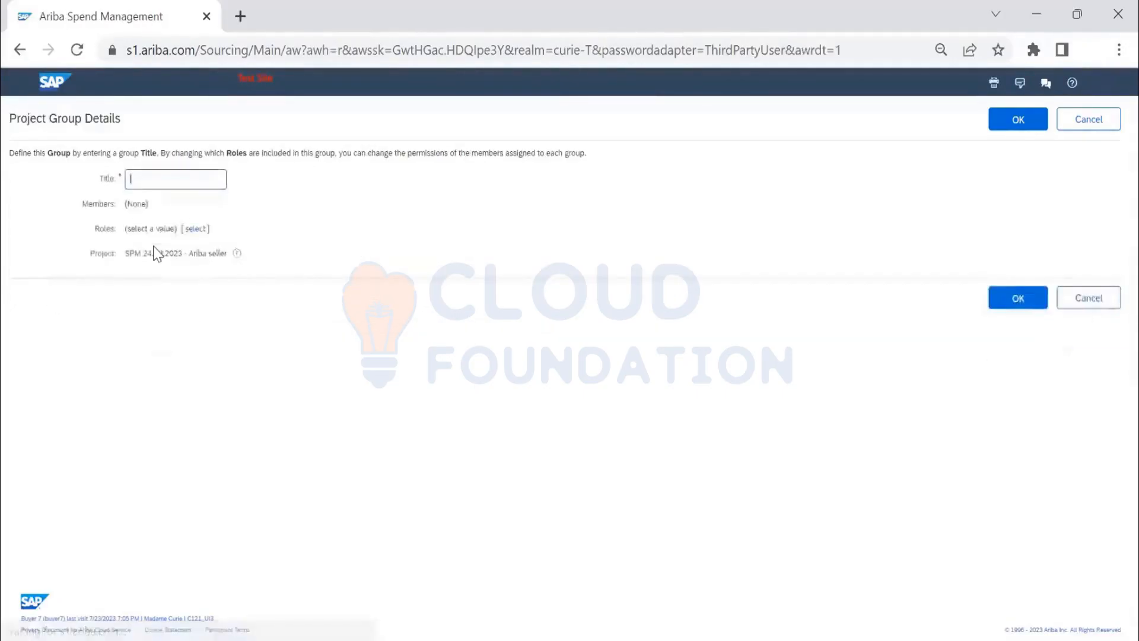
text(OBSERVER)
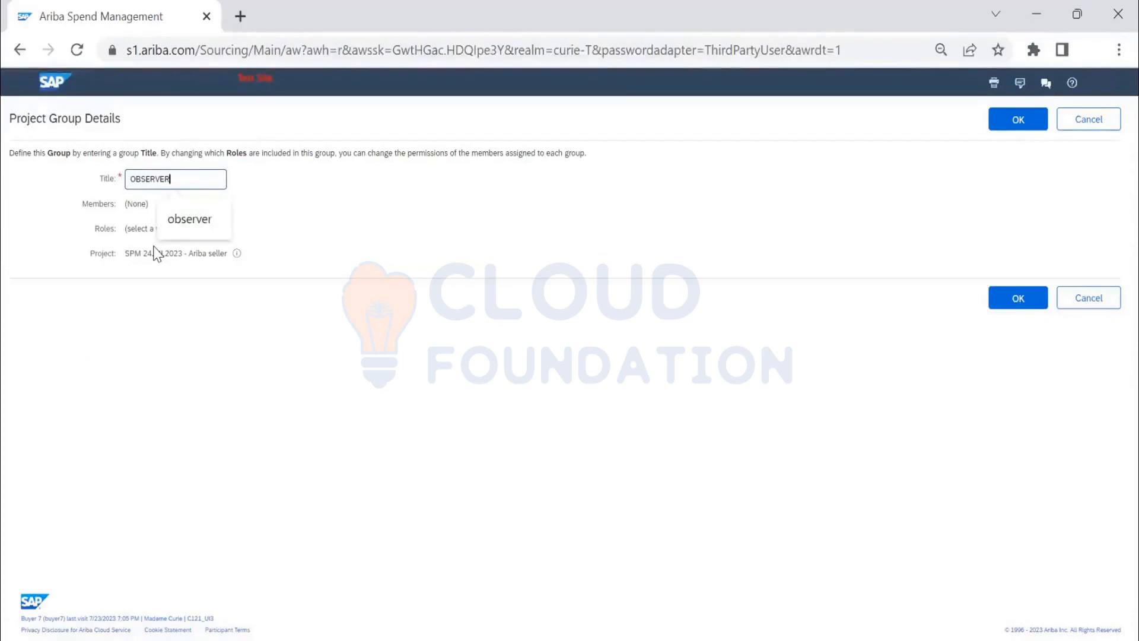
click(343, 205)
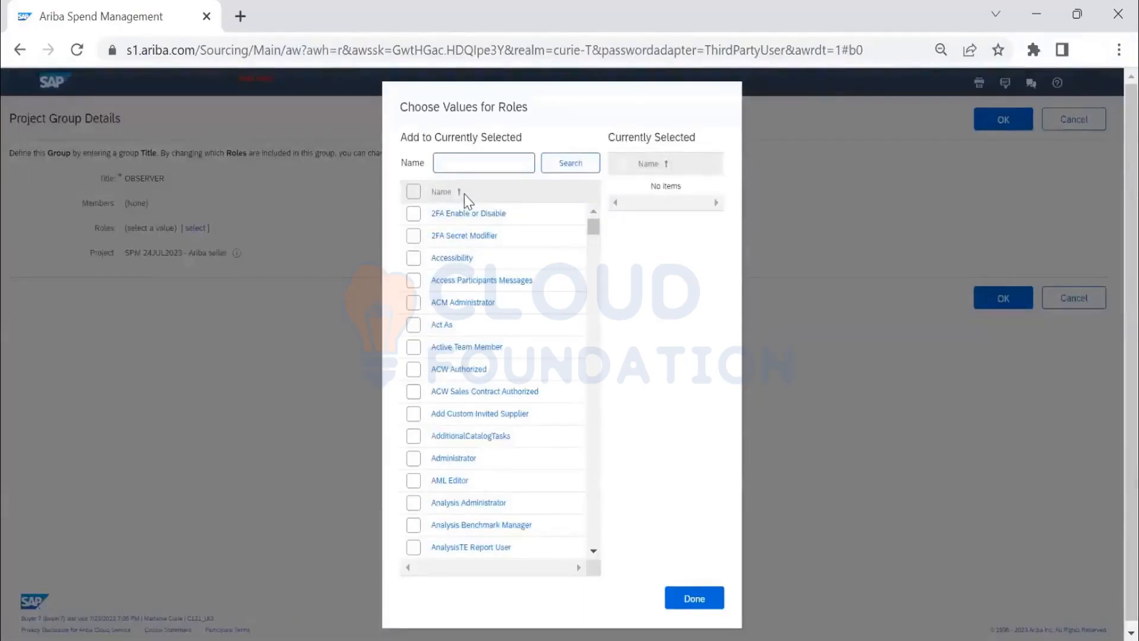
text(OBSERVER)
key(Return)
click(431, 382)
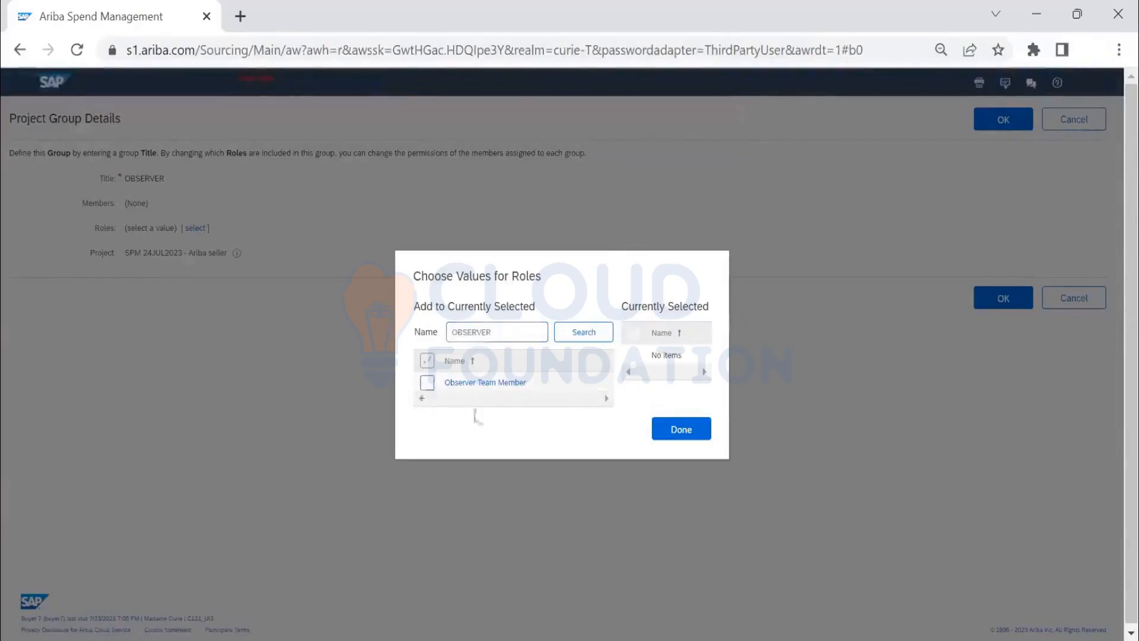
click(682, 429)
Save the observer group and assign Buyer 7 as its member.
click(1005, 125)
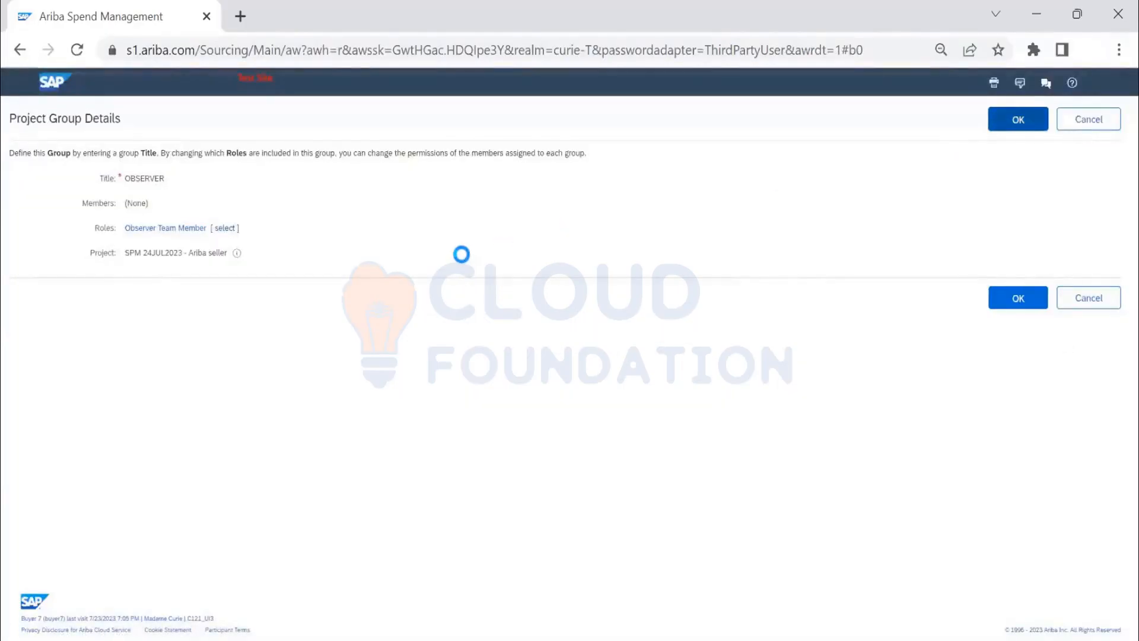
click(488, 232)
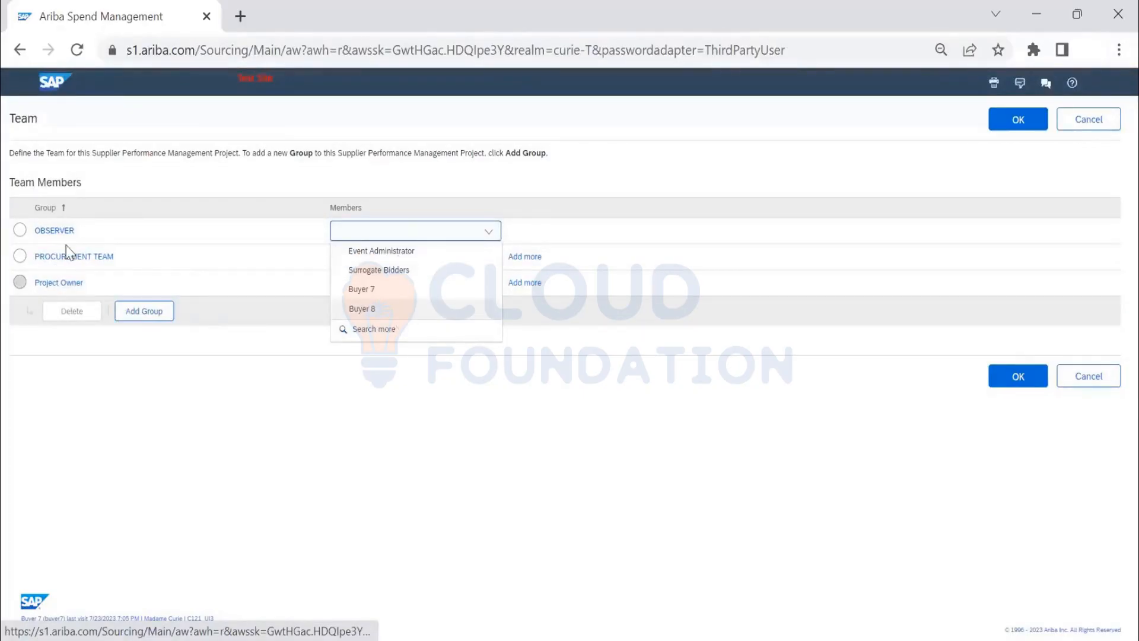
click(394, 289)
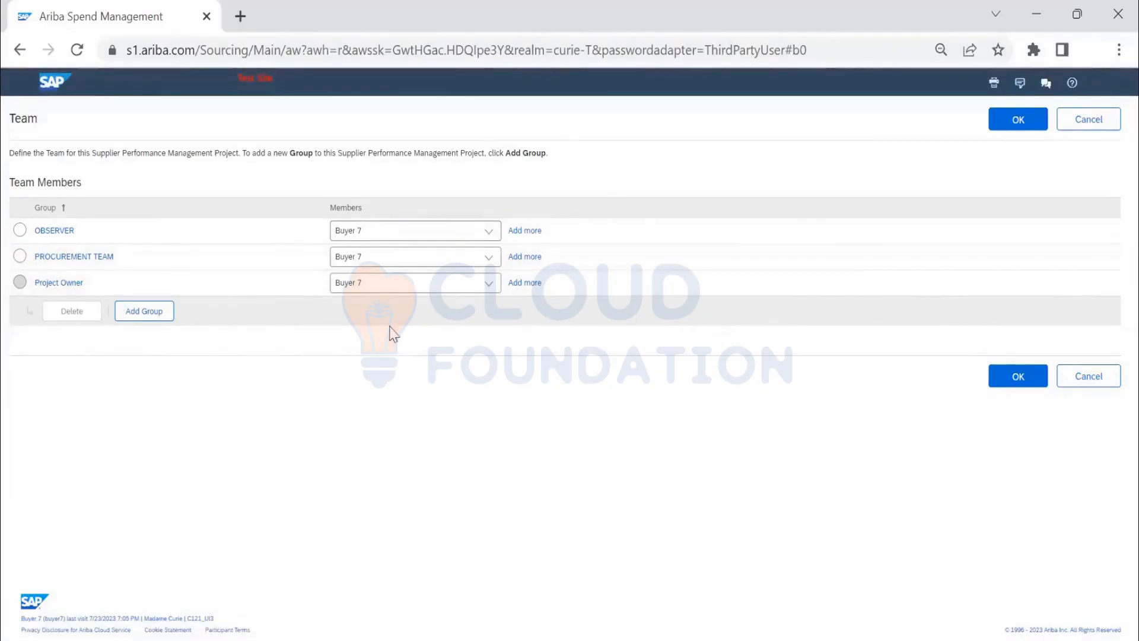
Check the member choices for the Project Owner group without changing them and save the team definition.
click(490, 284)
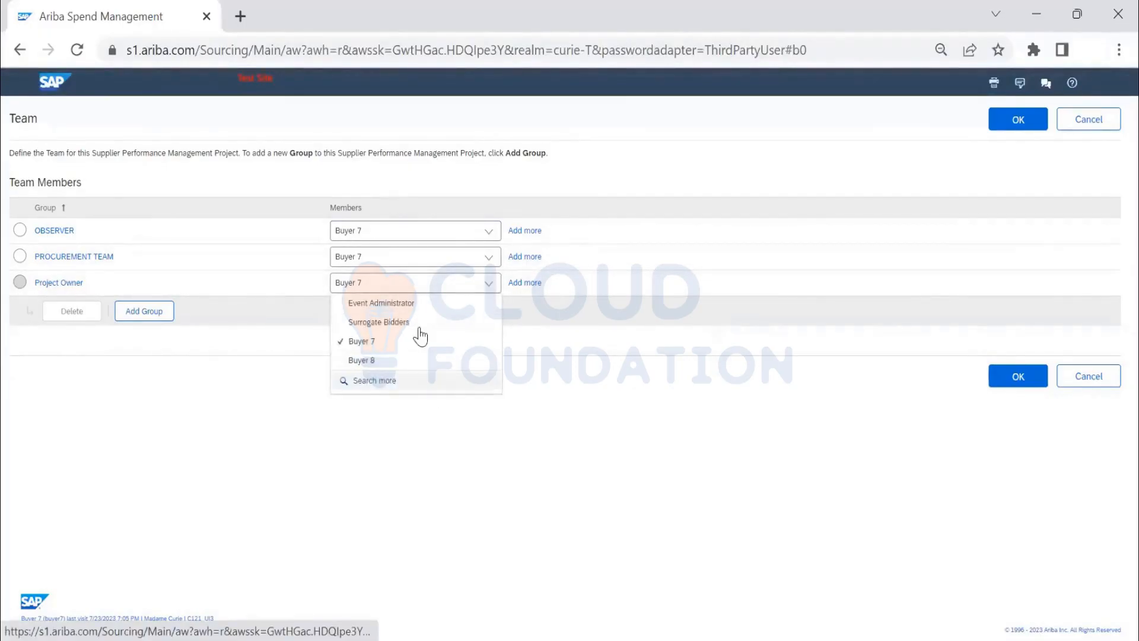
click(489, 284)
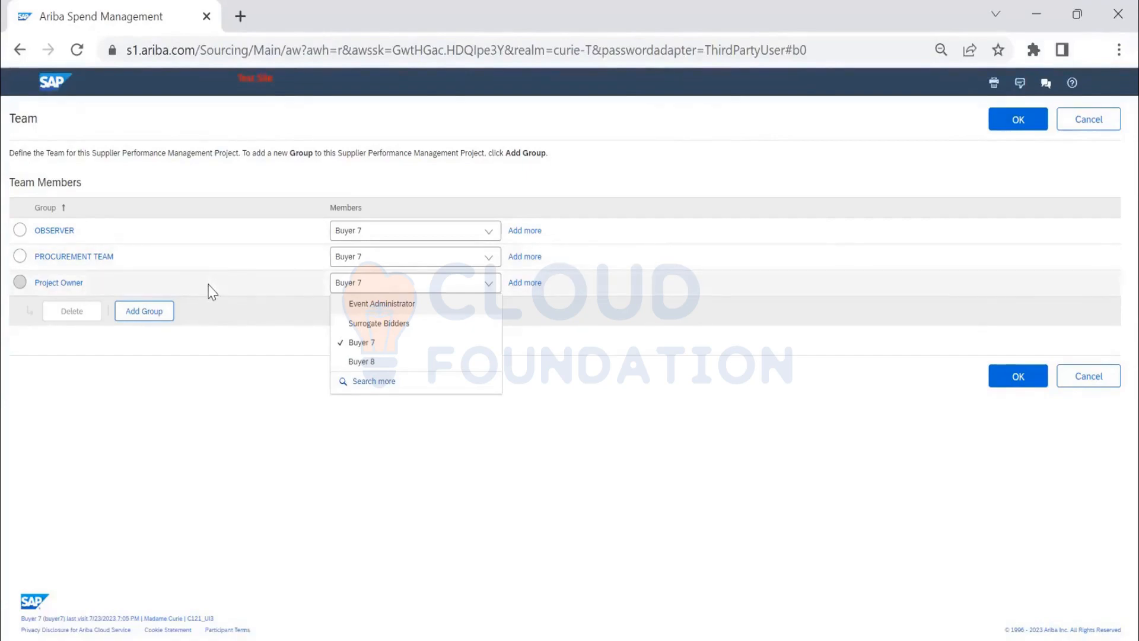
click(515, 445)
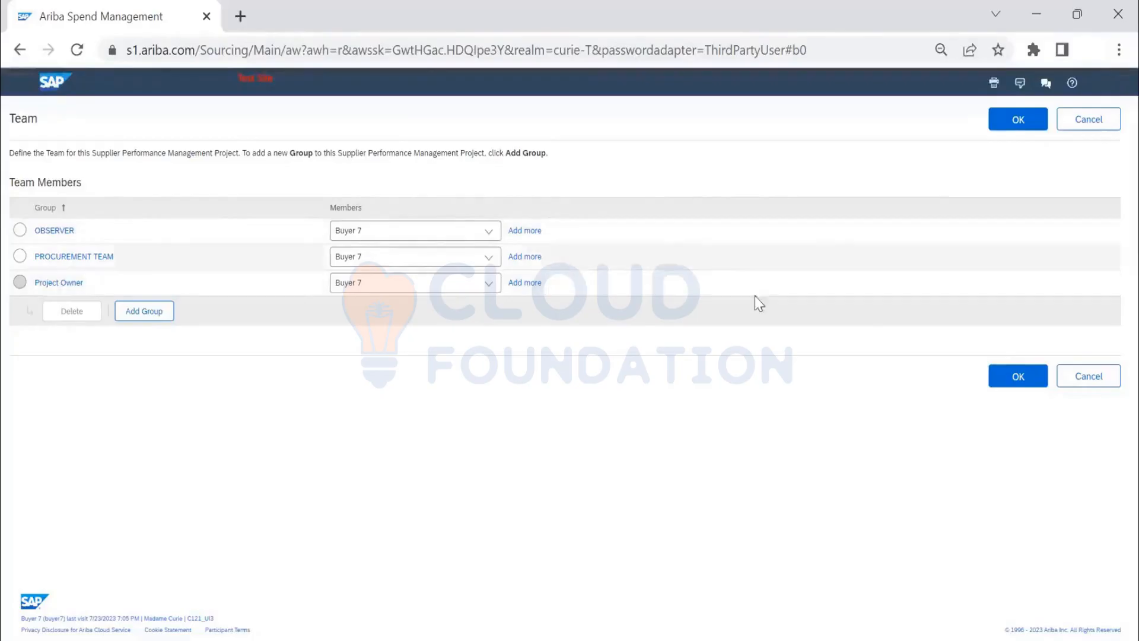
click(1030, 131)
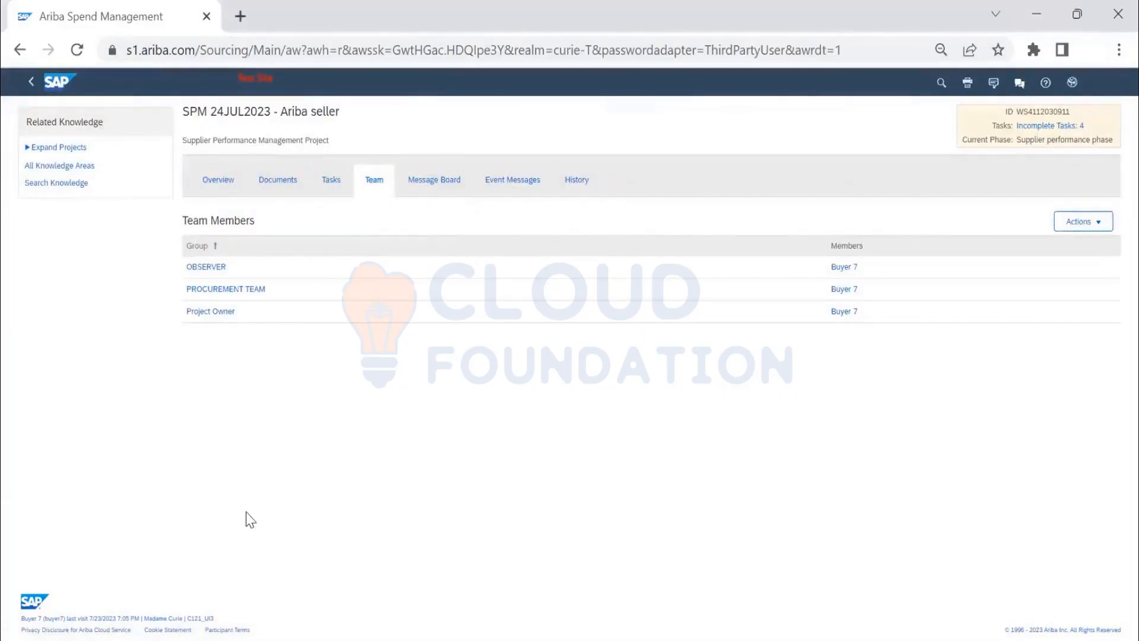
Review the project's message board, event messages and history log.
click(434, 180)
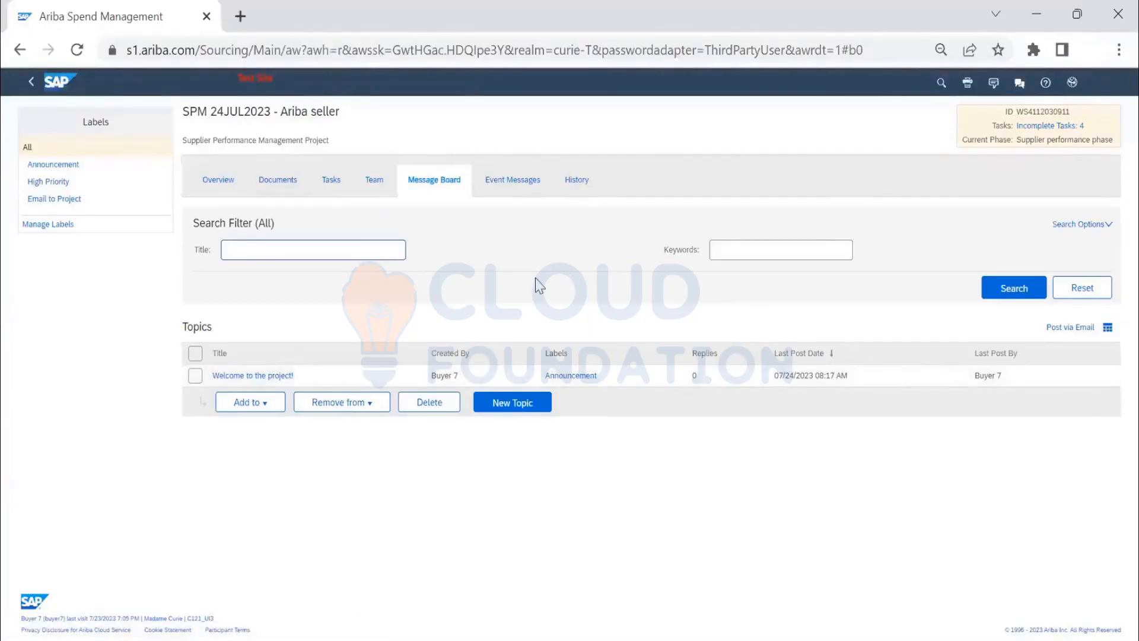
click(509, 179)
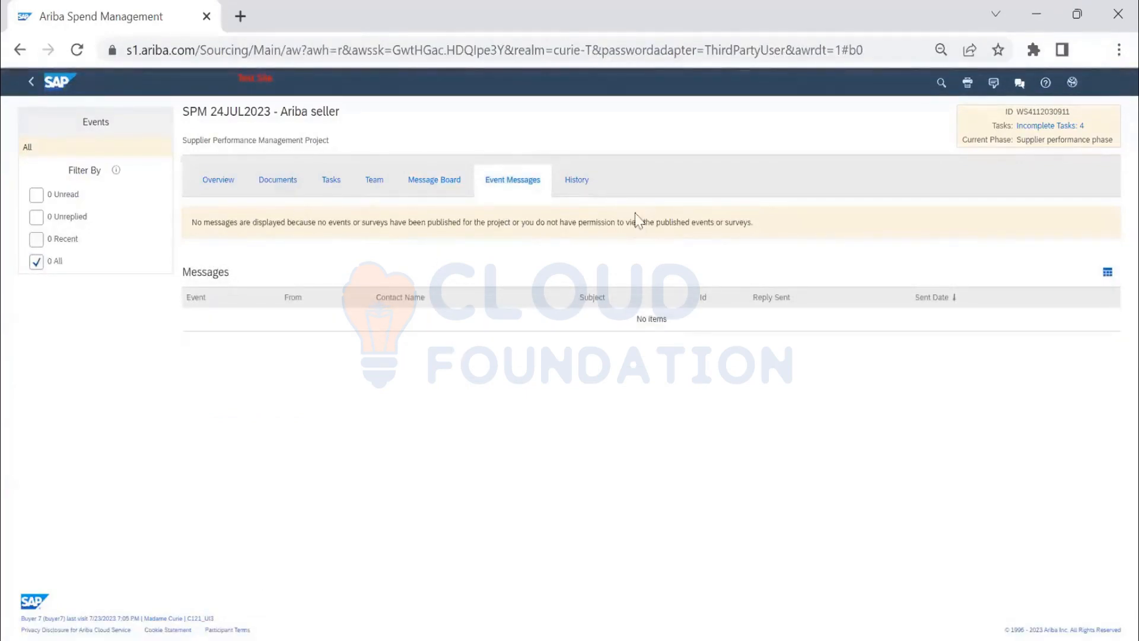
click(584, 184)
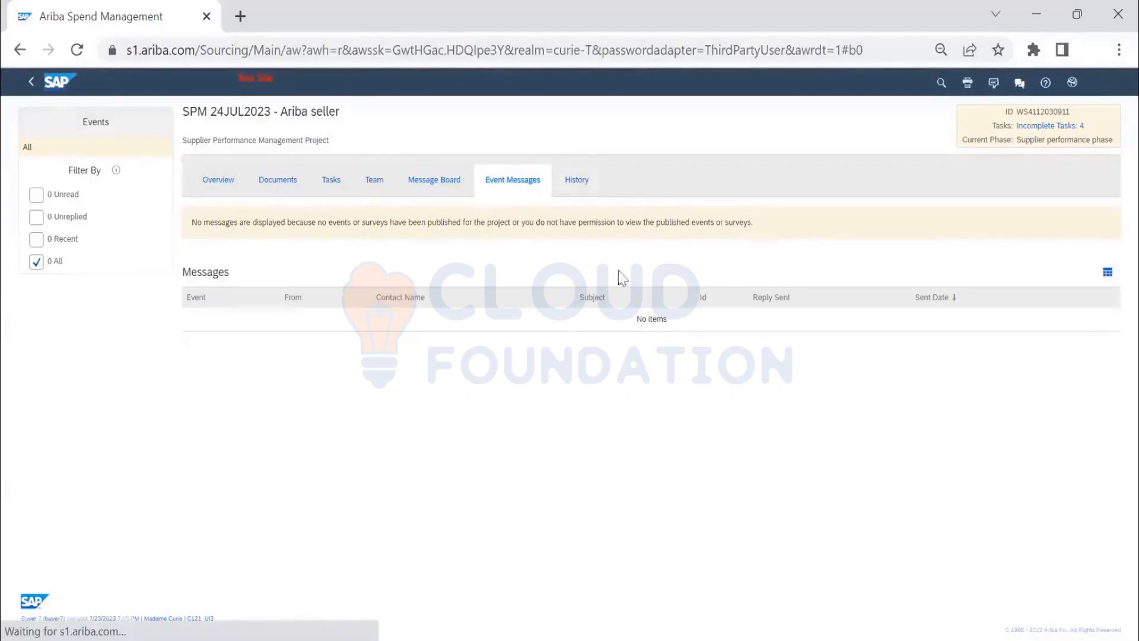
scroll(383, 532, down, 1)
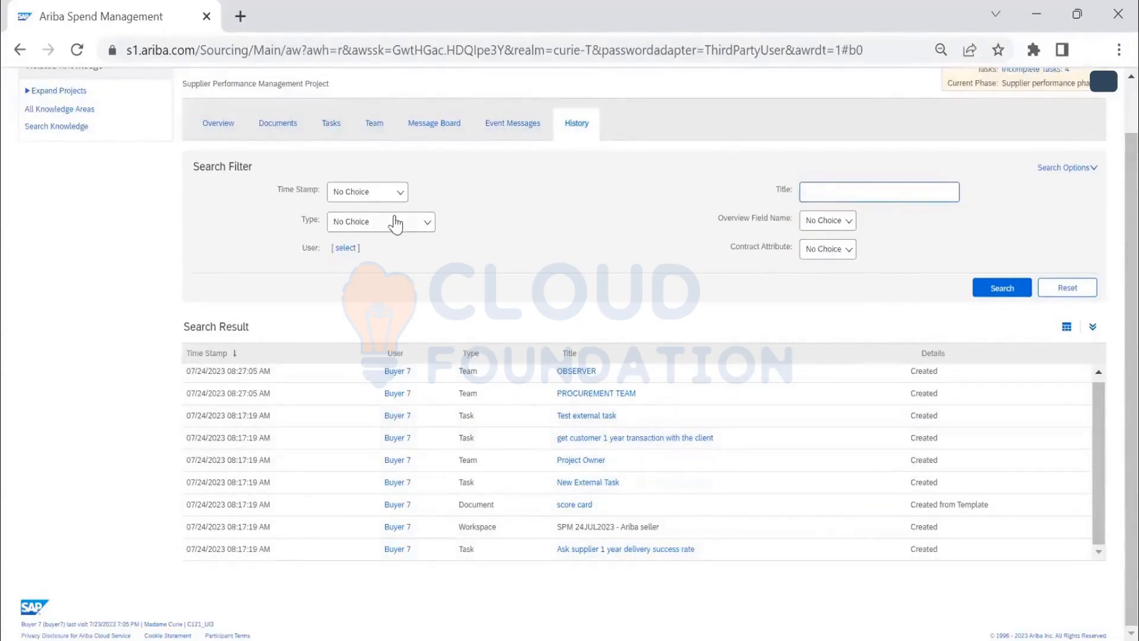
Search the project history for entries of type Team.
click(395, 224)
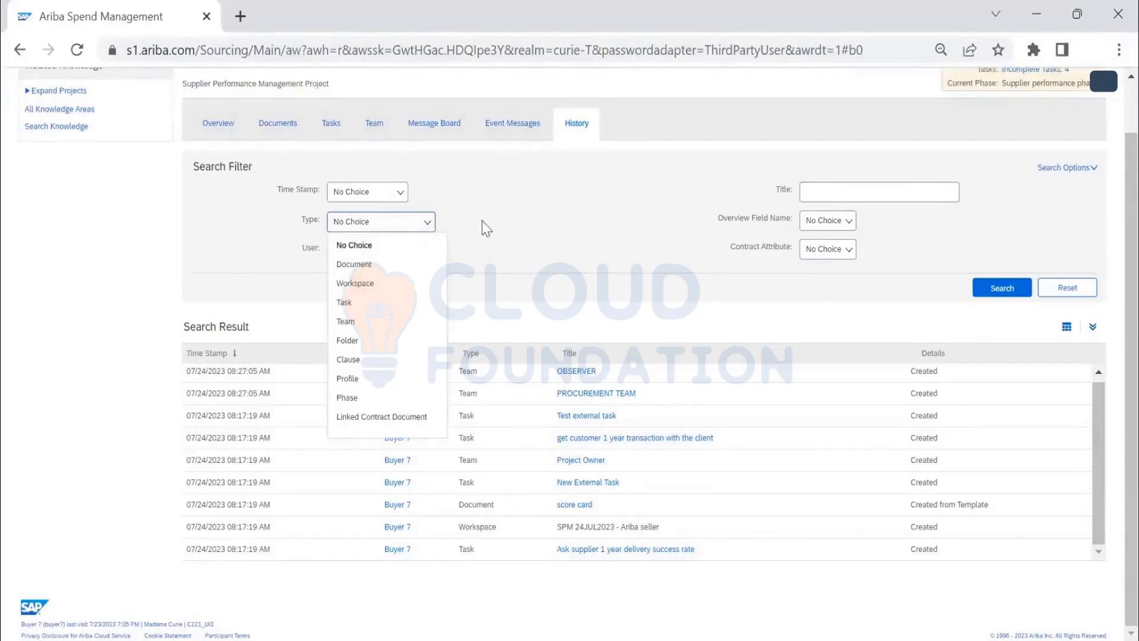
click(365, 321)
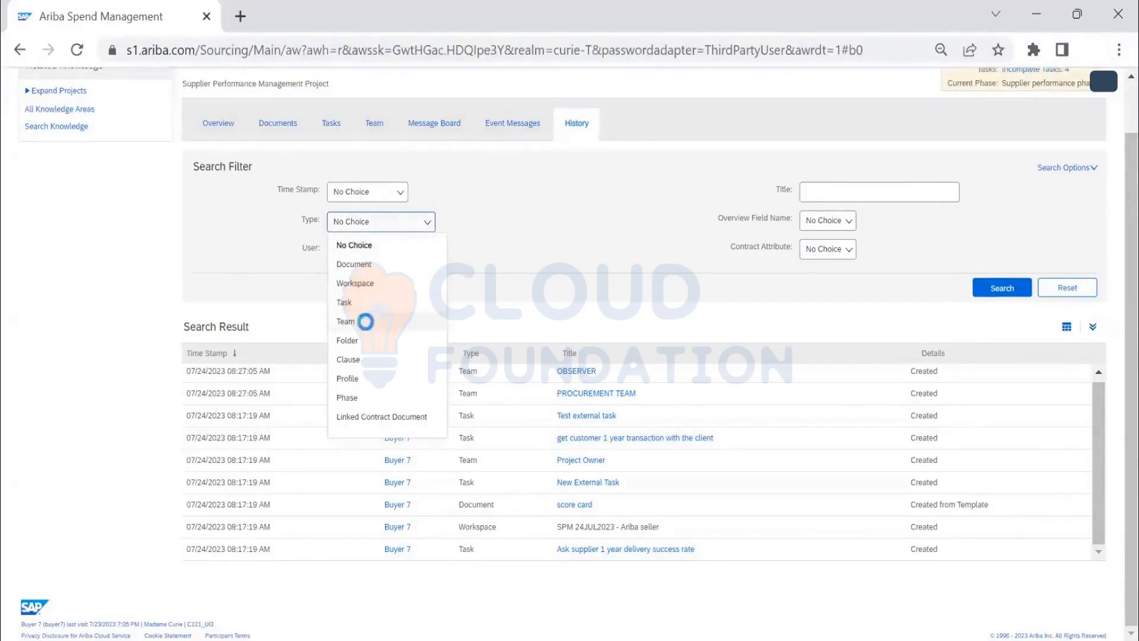
click(1009, 294)
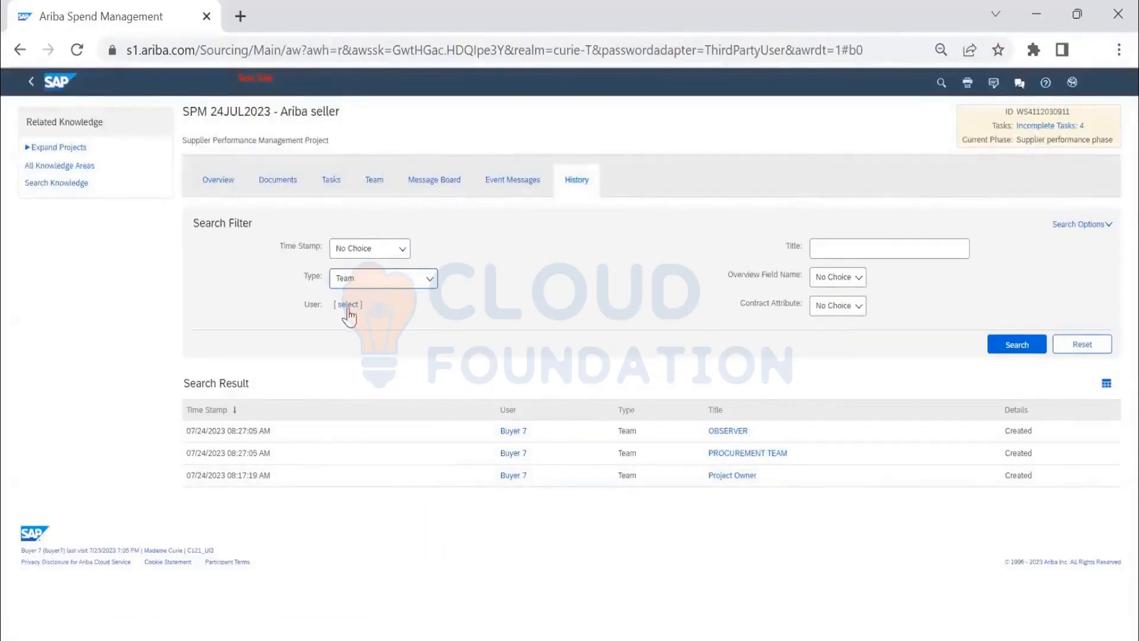
Reset the history's type filter to No Choice and rerun the search.
click(418, 279)
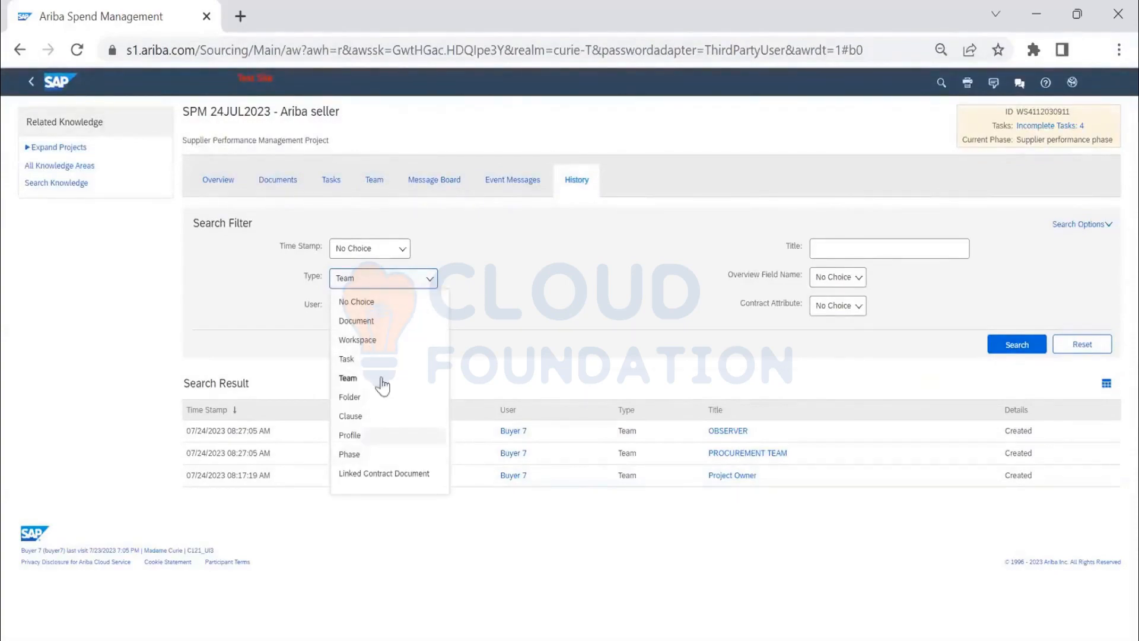
click(363, 303)
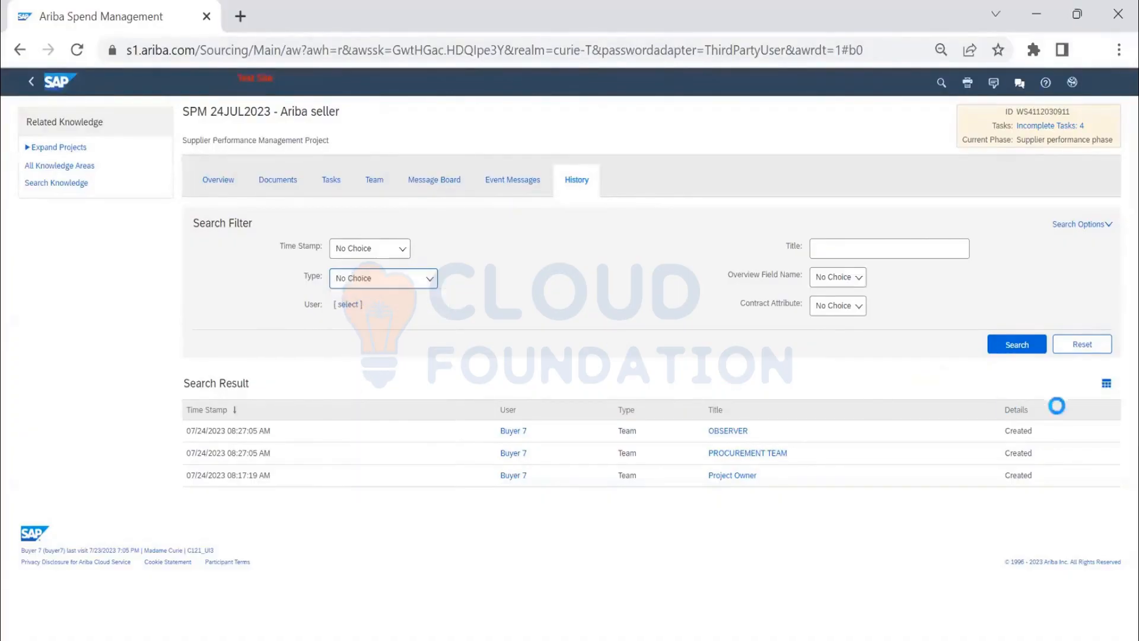
click(1016, 345)
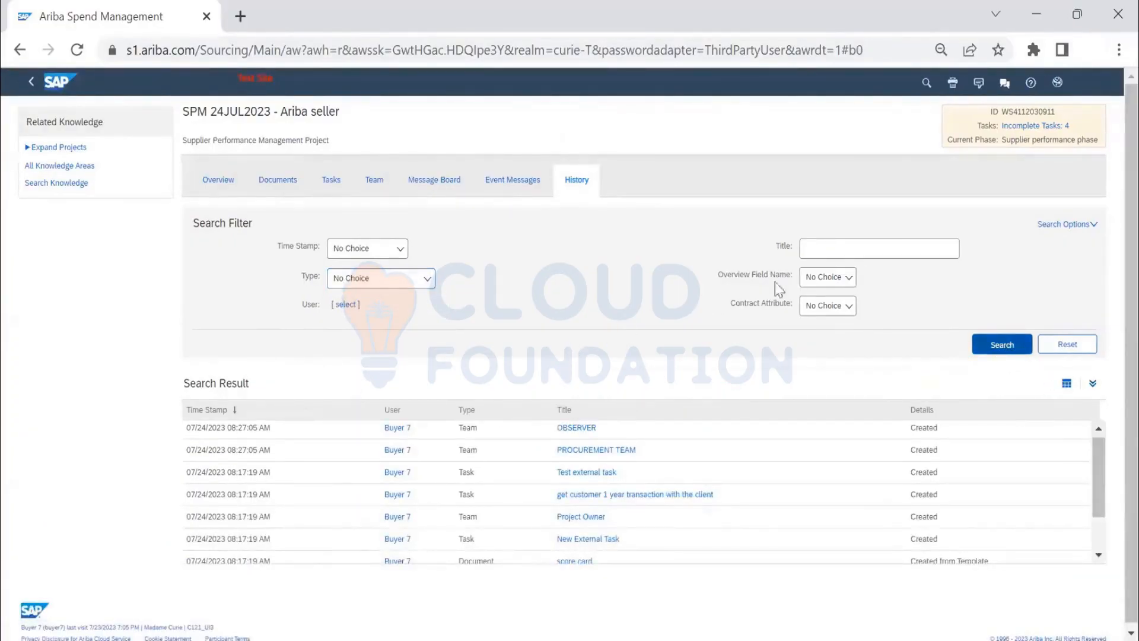
Review the time stamp choices, add the Real User field to the history search filter and rerun the search.
click(364, 249)
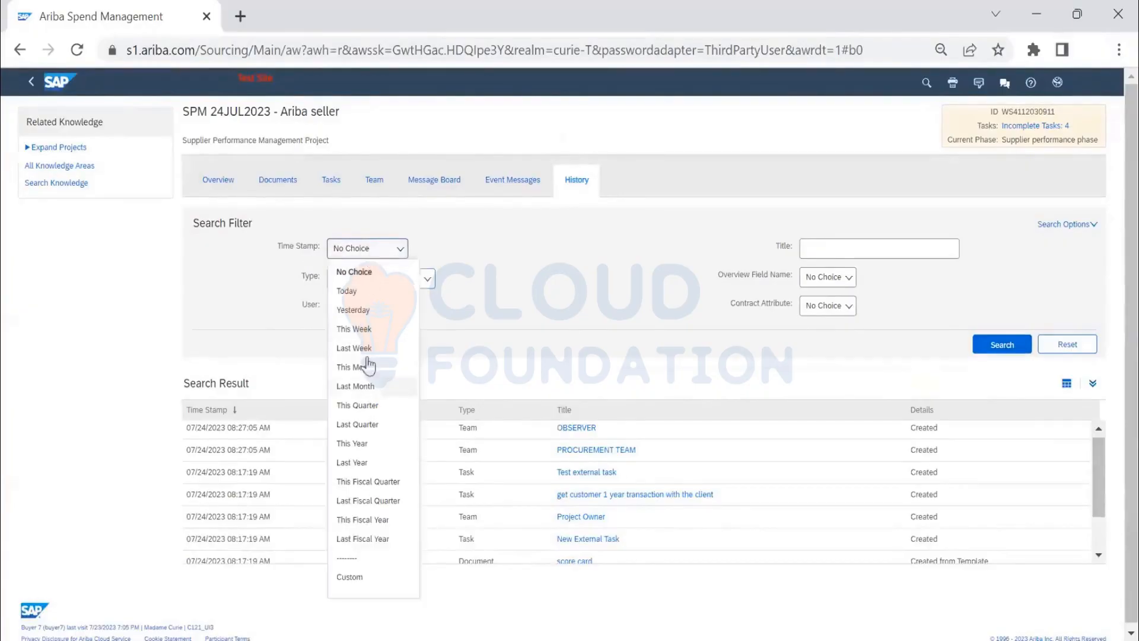
click(670, 275)
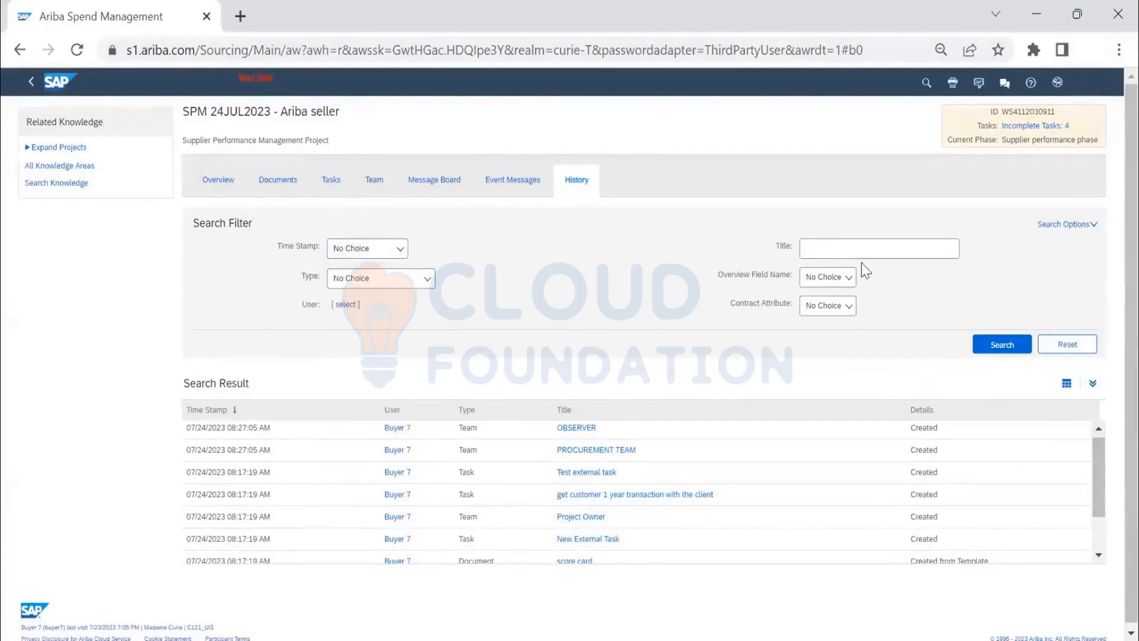
click(1068, 225)
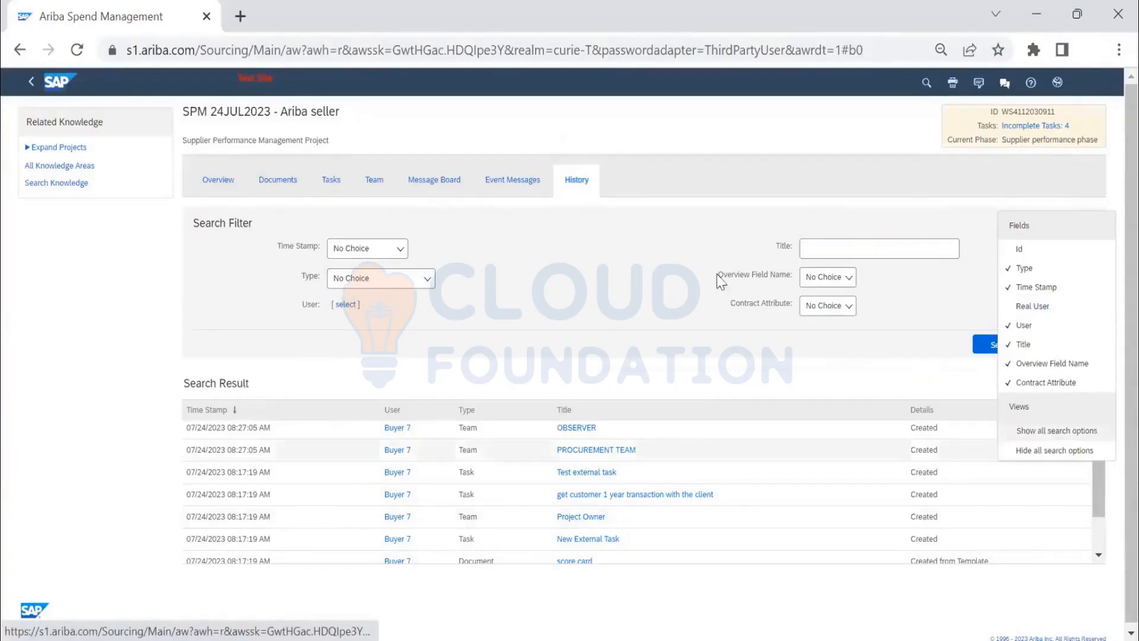
click(1038, 305)
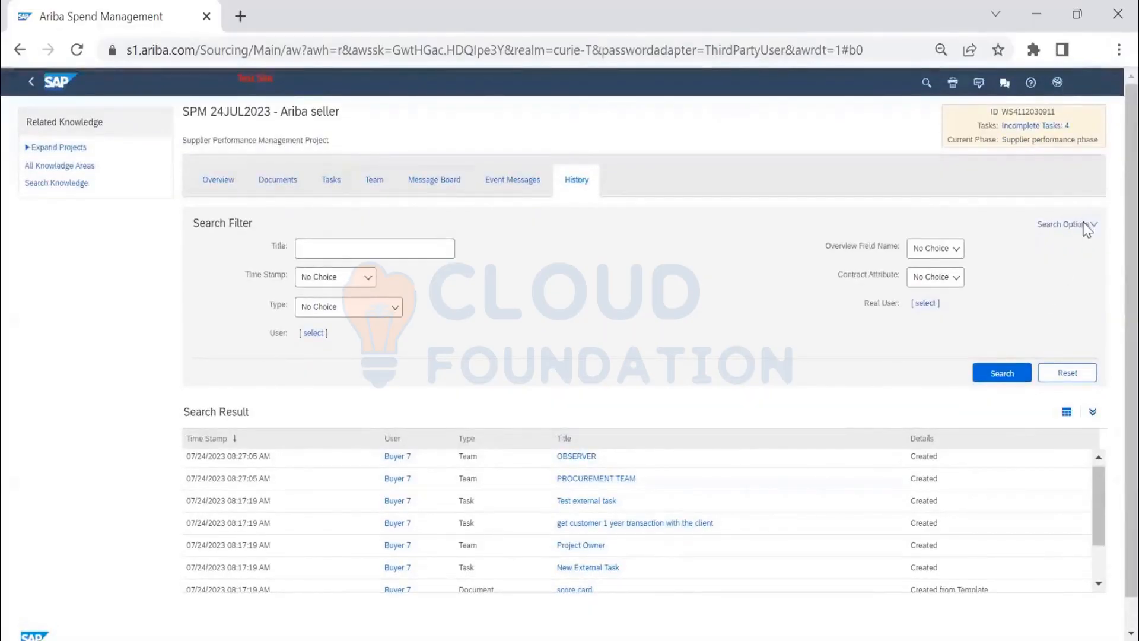
click(1081, 229)
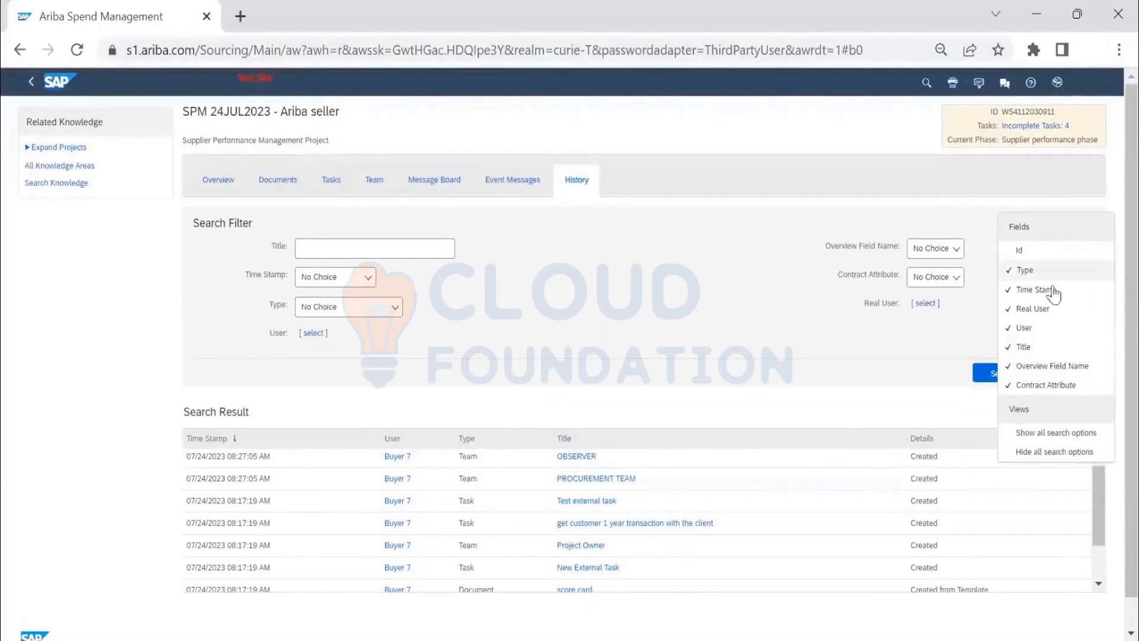
click(744, 332)
click(1002, 376)
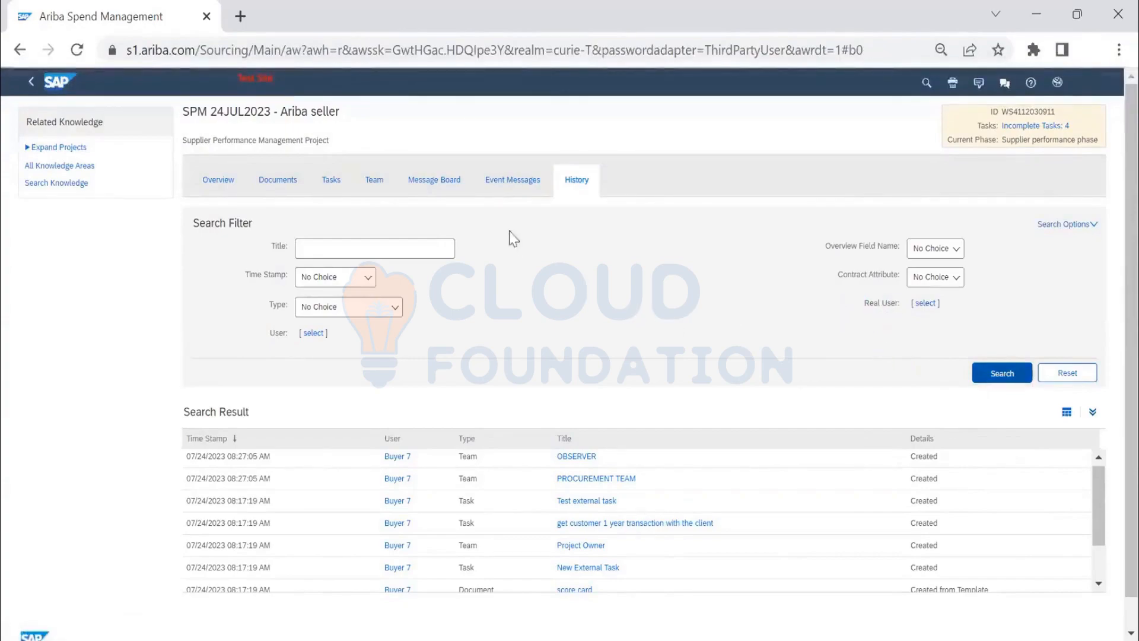
Go to the project's tasks and open the details of "Ask supplier 1 year delivery success rate".
click(382, 183)
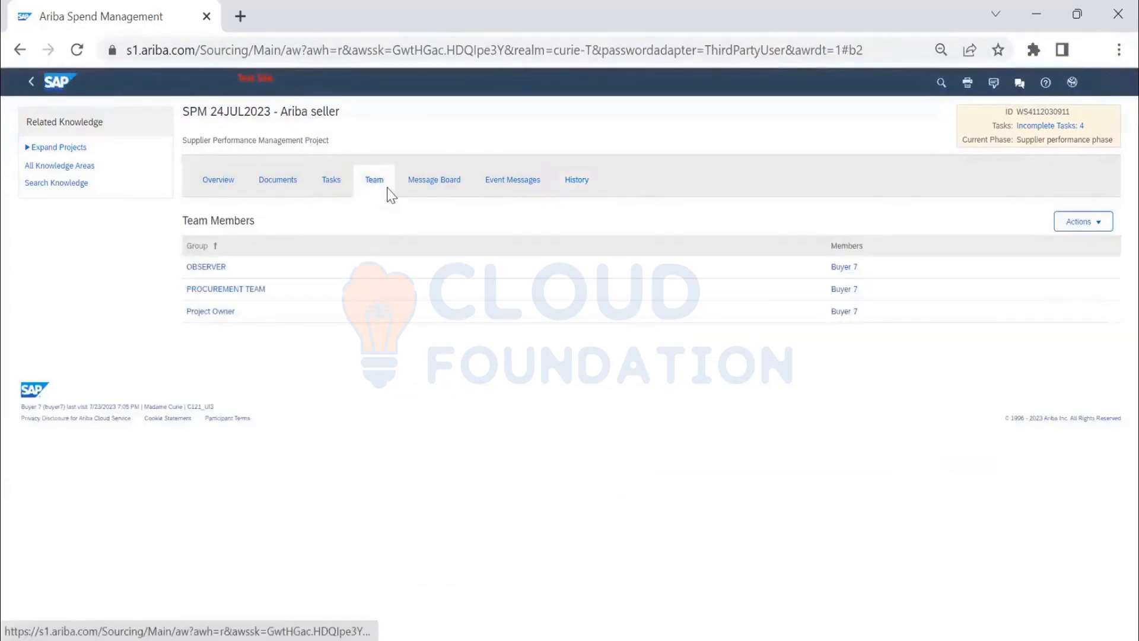
click(331, 180)
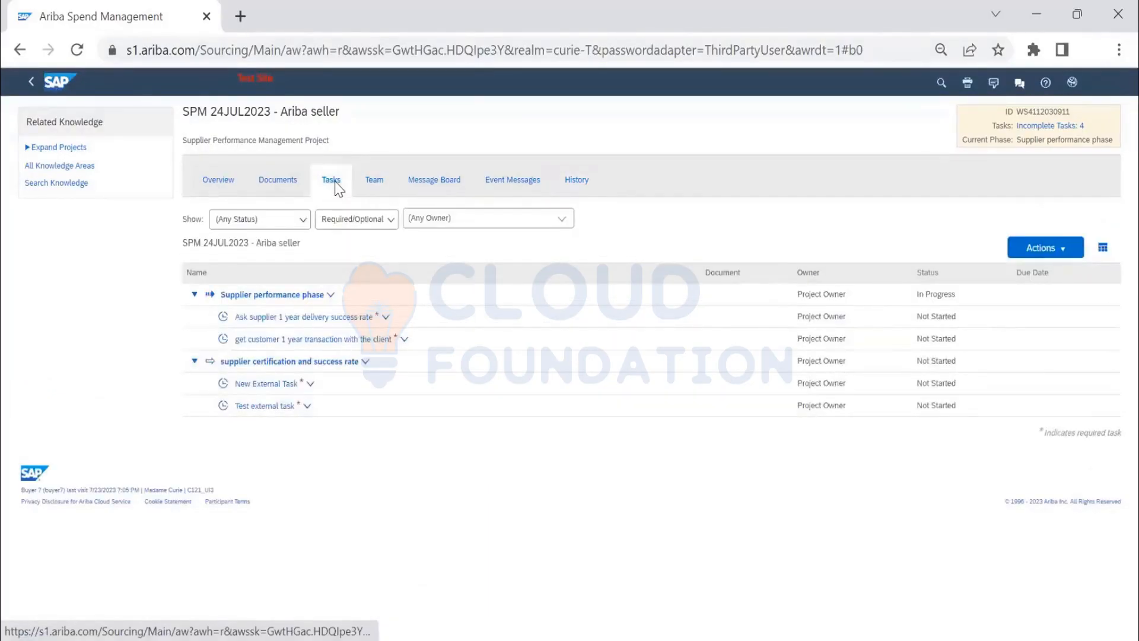
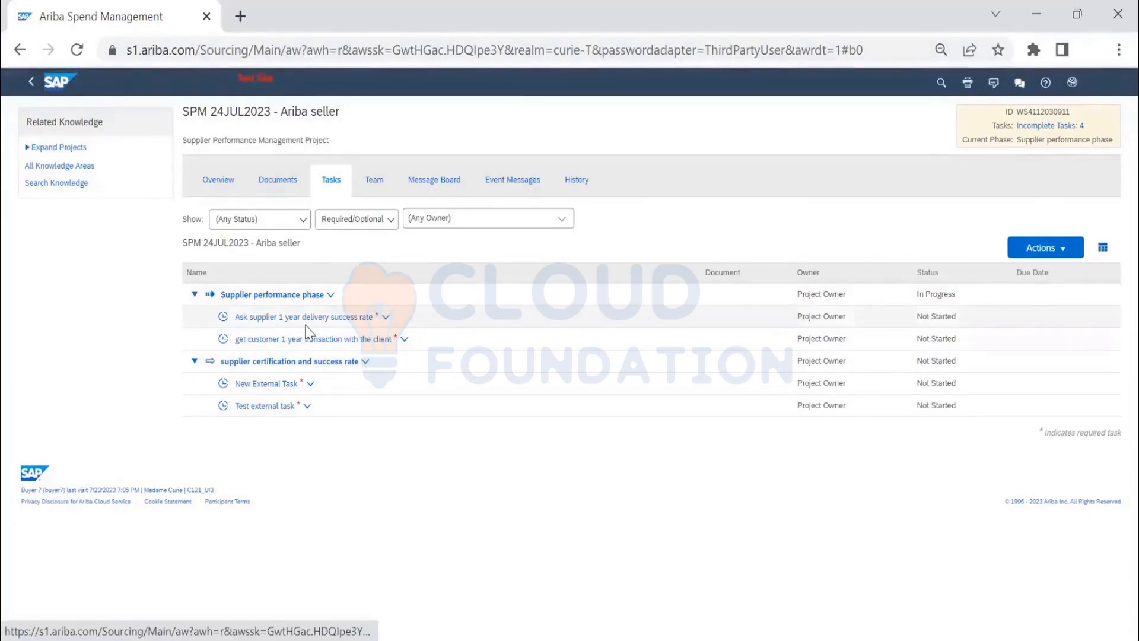
click(367, 320)
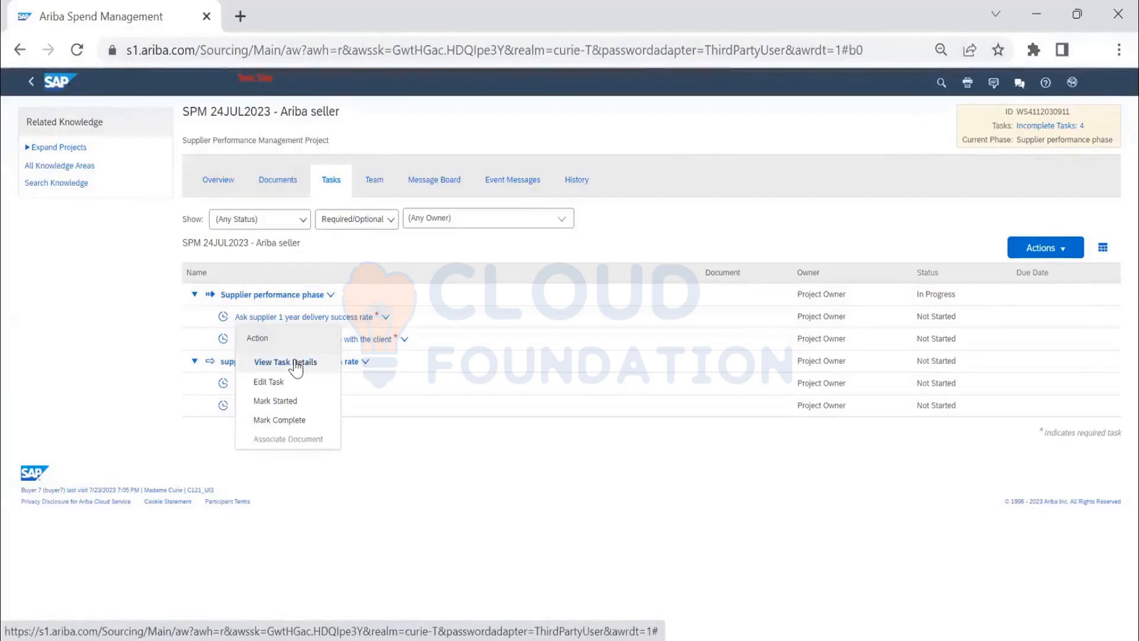
click(296, 364)
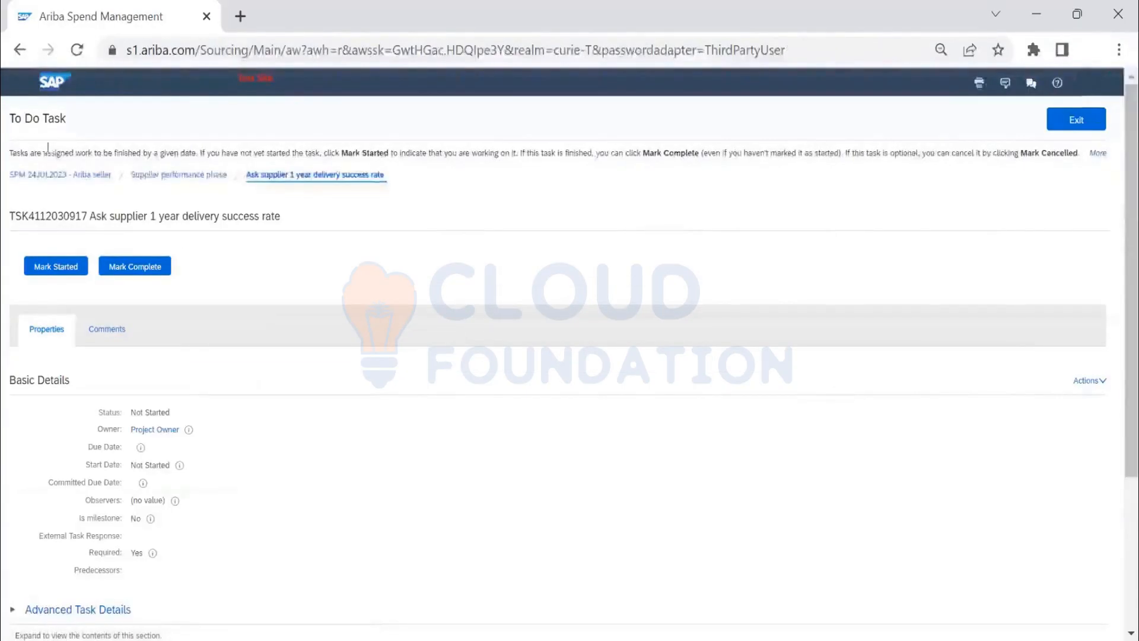
Review the to-do task's basic details and mark the task as started.
drag(68, 120, 7, 121)
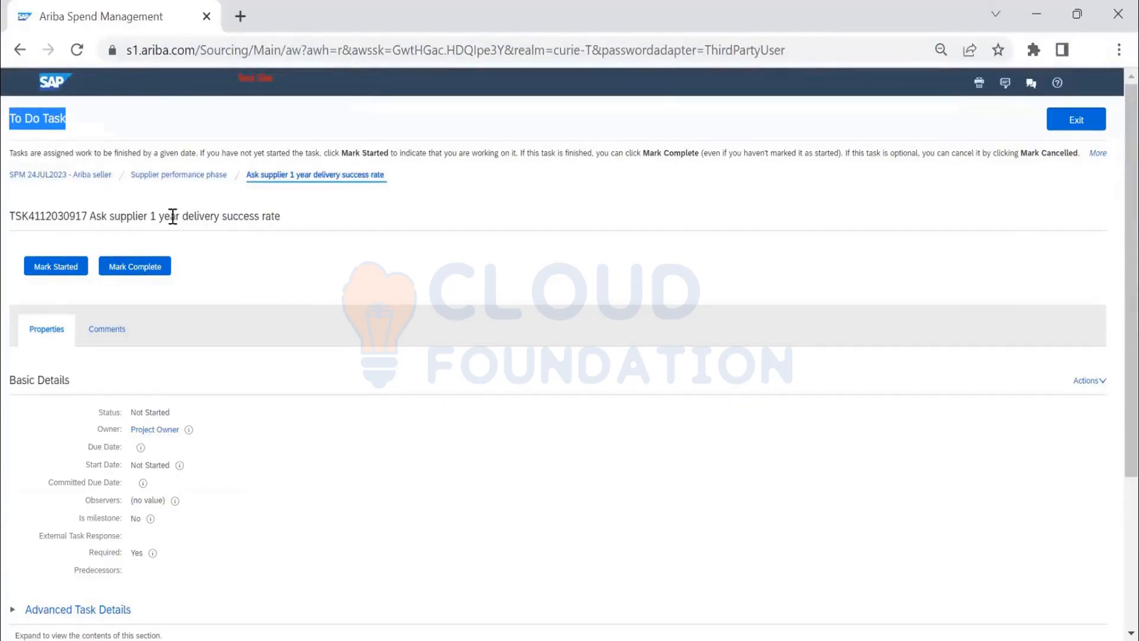
scroll(364, 234, down, 4)
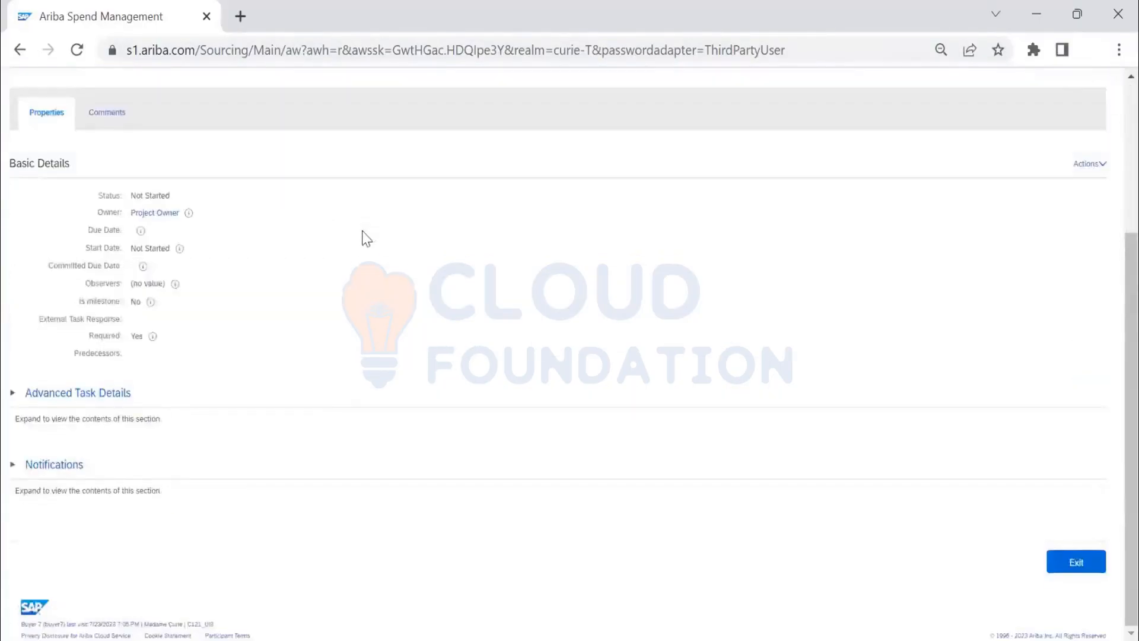
scroll(364, 237, up, 1)
scroll(212, 270, up, 3)
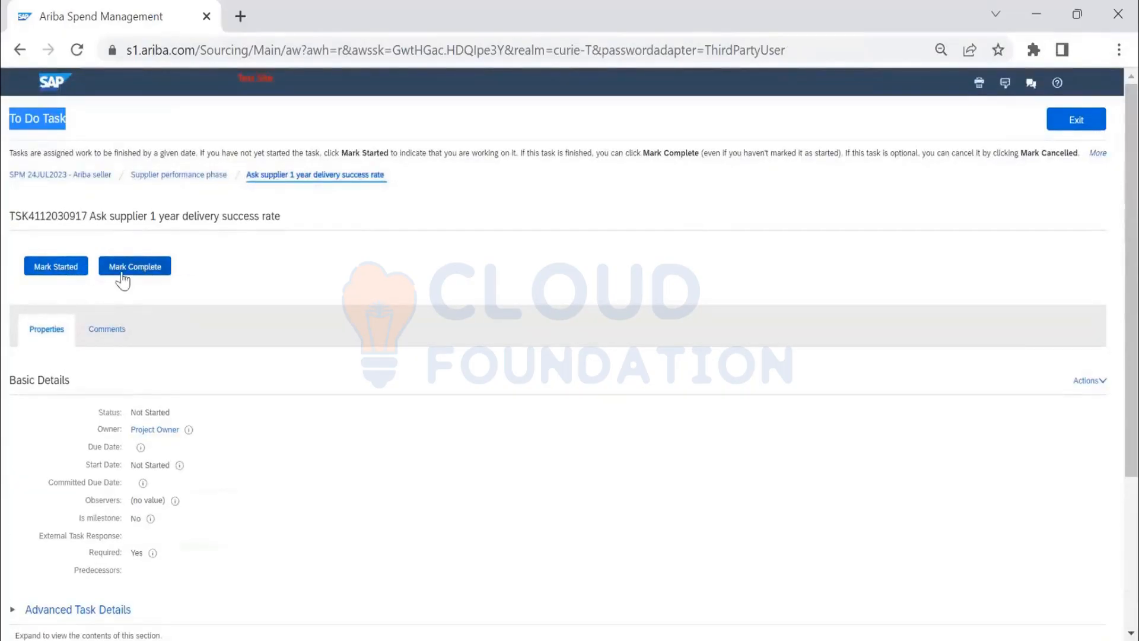
click(43, 270)
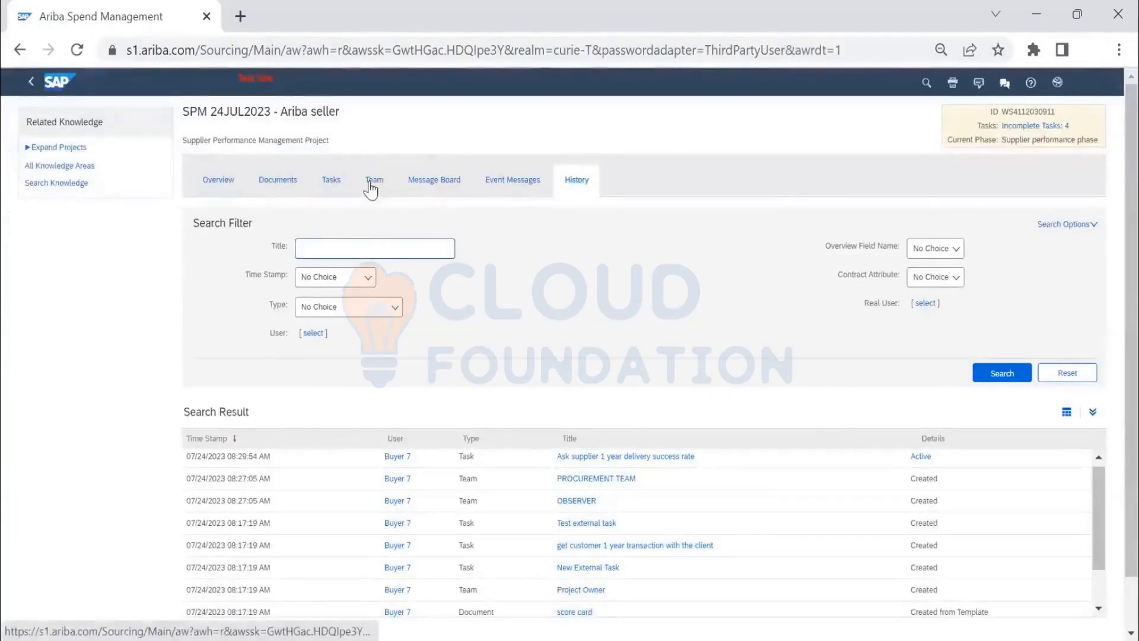
Mark the "Ask supplier 1 year delivery success rate" task complete from its details and open the project's documents list.
click(373, 185)
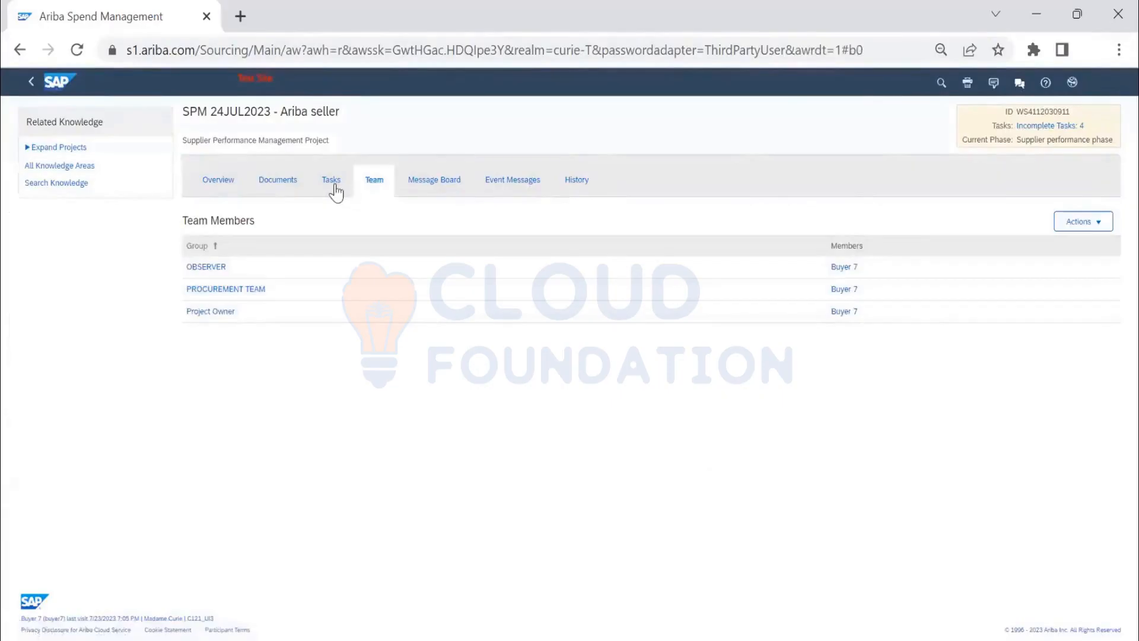
click(334, 188)
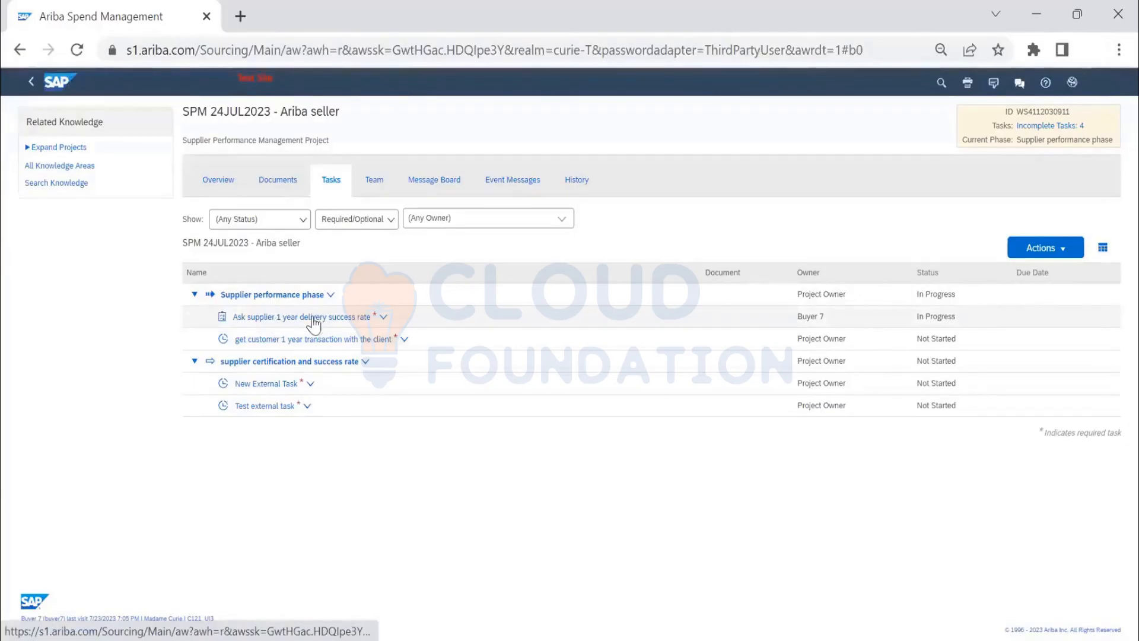
click(383, 317)
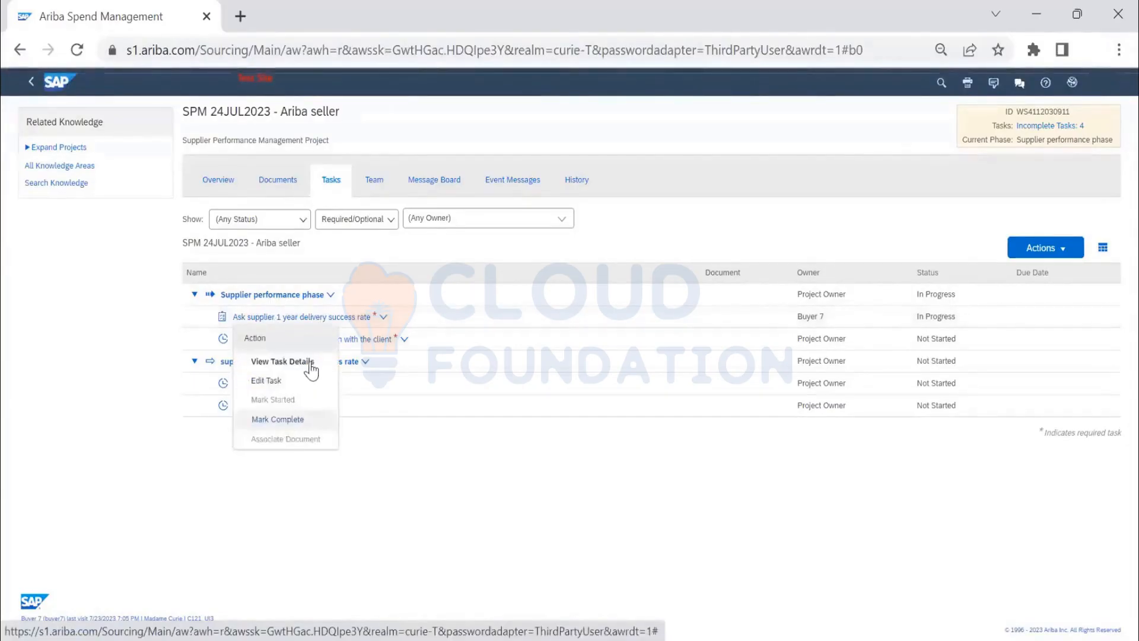
click(311, 363)
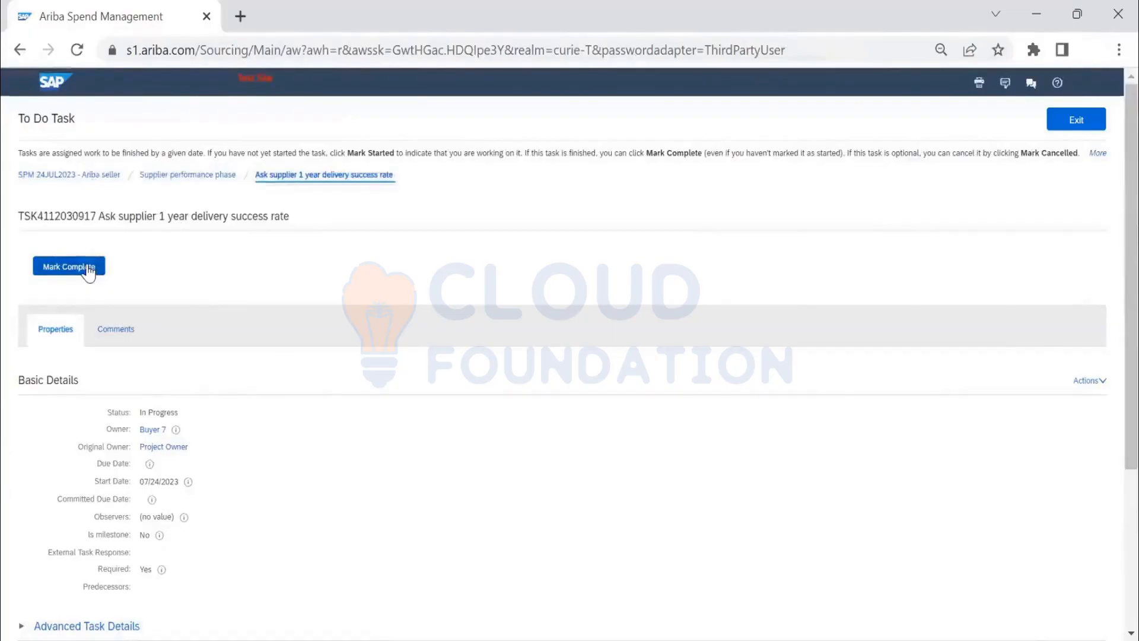
click(89, 272)
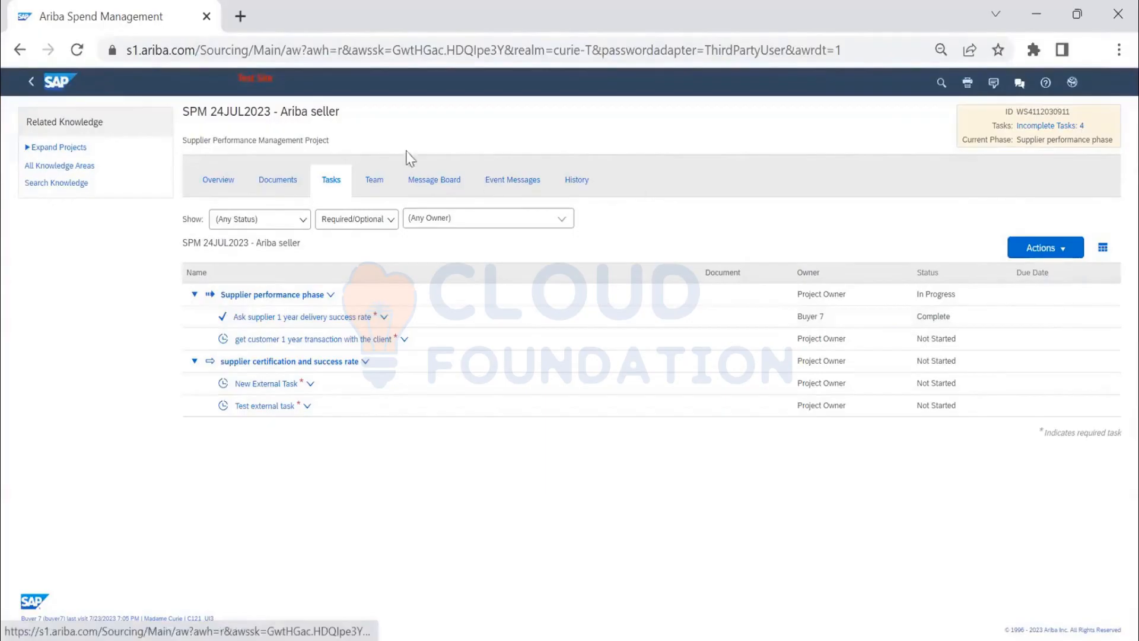
click(283, 184)
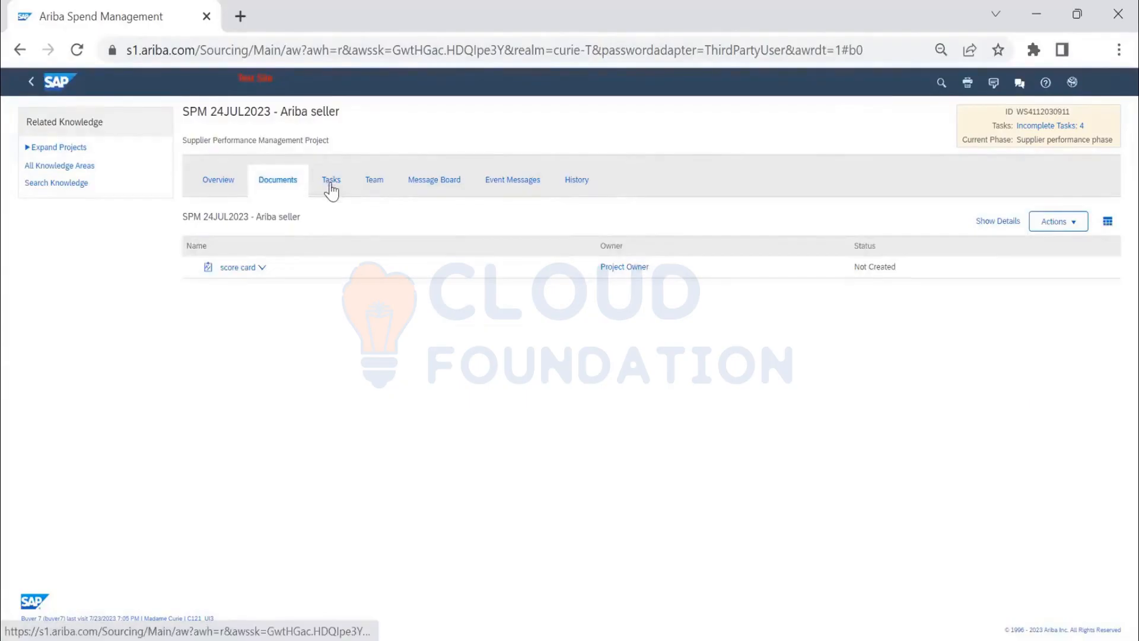
Go to the project's tasks, open the details of "get customer 1 year transaction with the client" and mark the task as started.
click(330, 179)
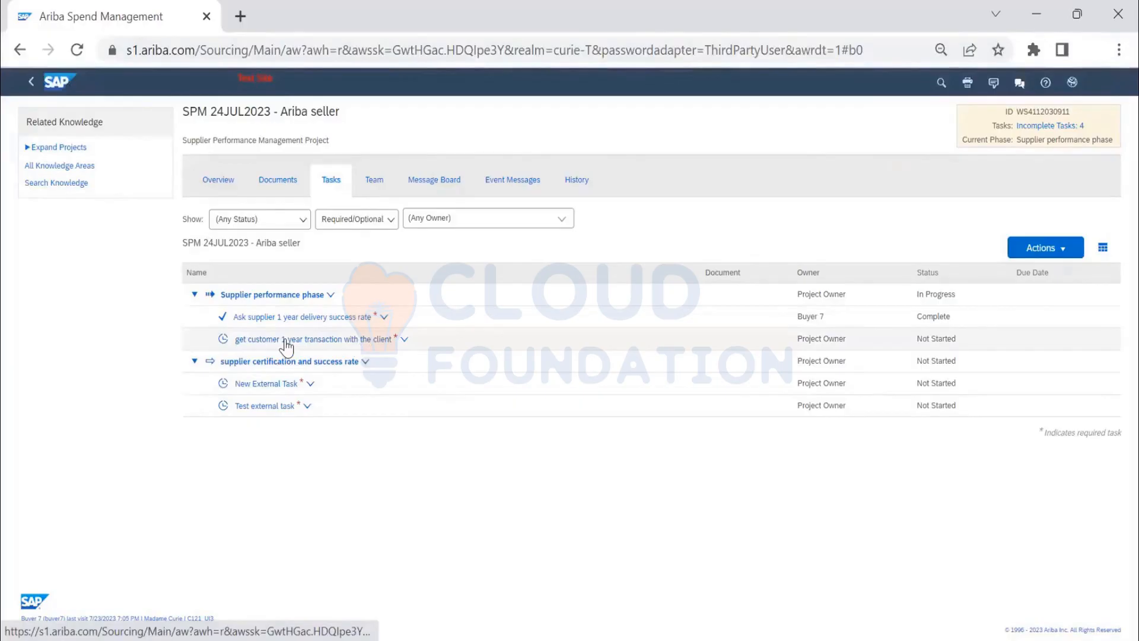
click(362, 346)
click(300, 386)
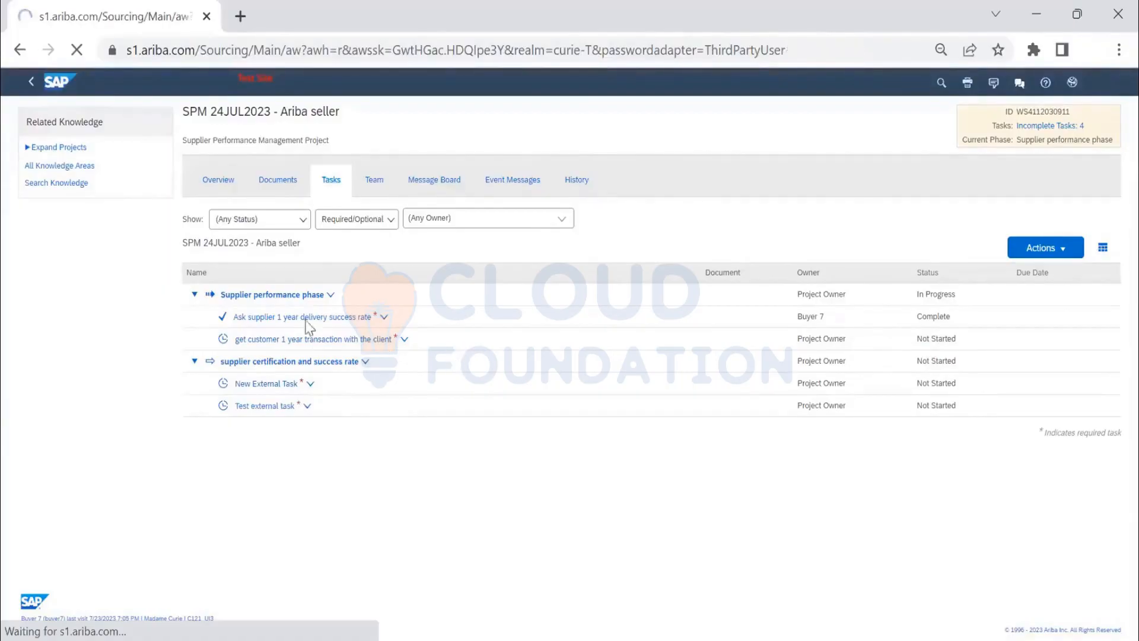
click(82, 279)
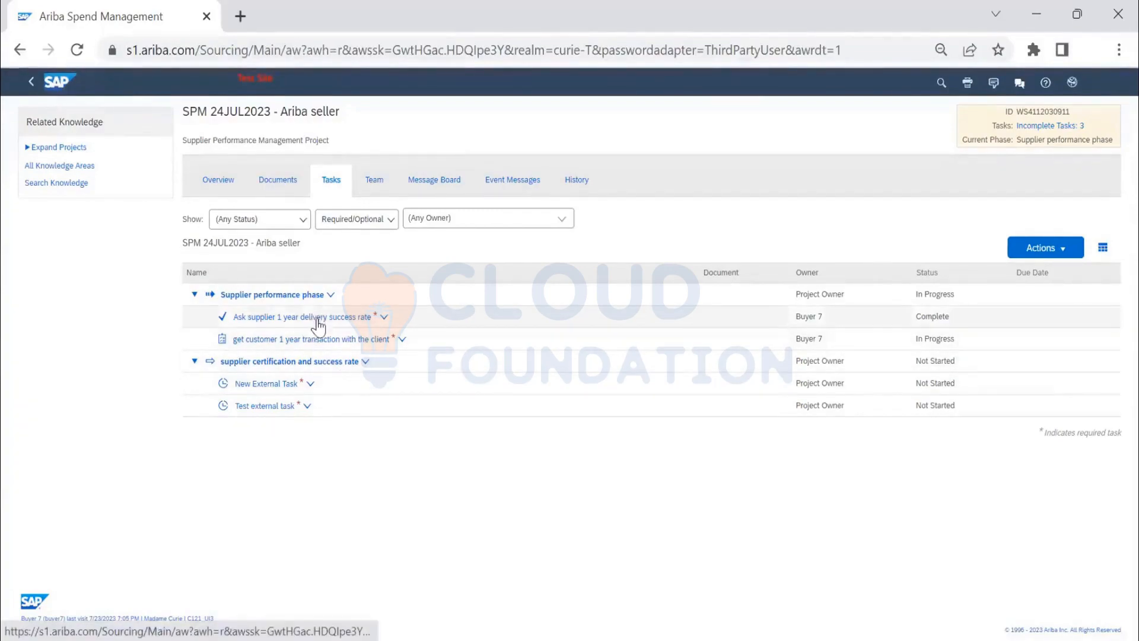
Mark the "get customer 1 year transaction with the client" task complete.
click(381, 346)
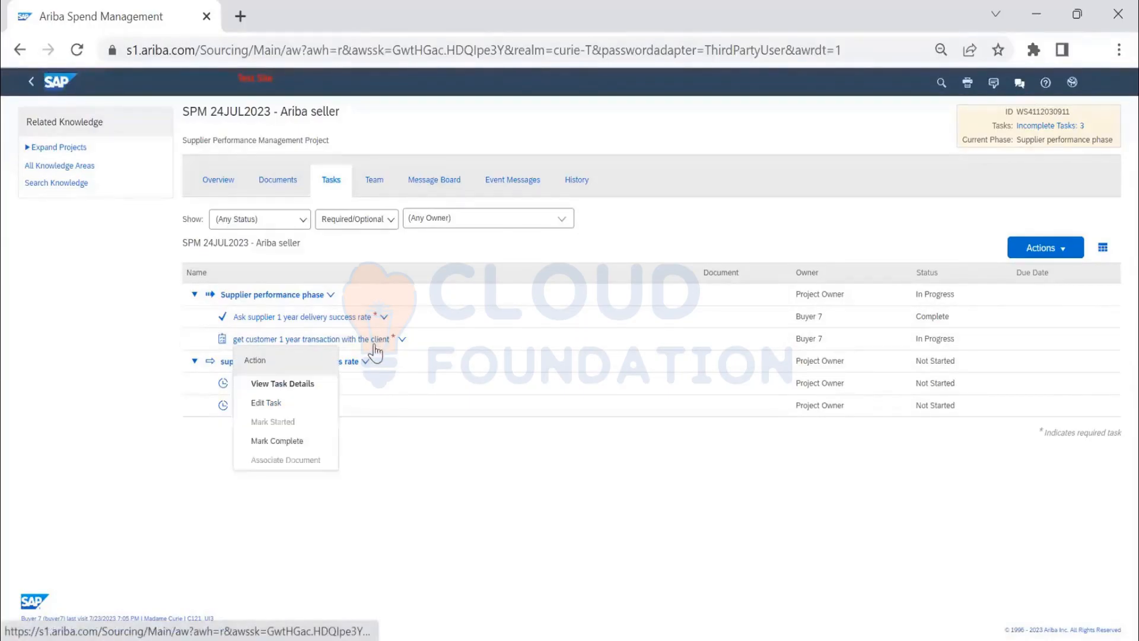
click(318, 439)
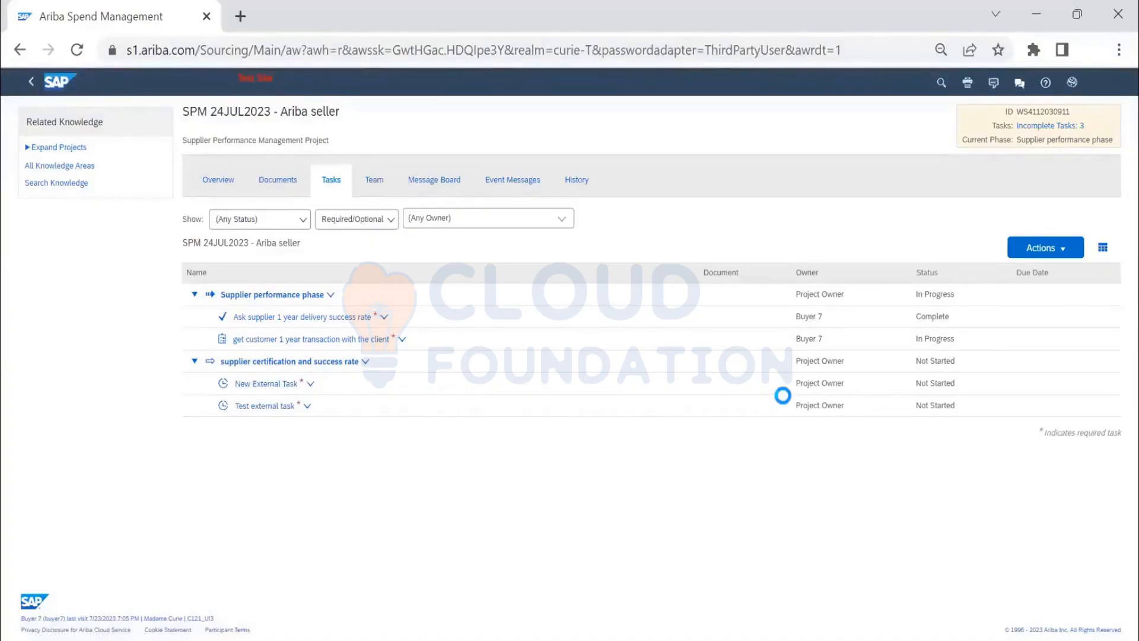
click(329, 349)
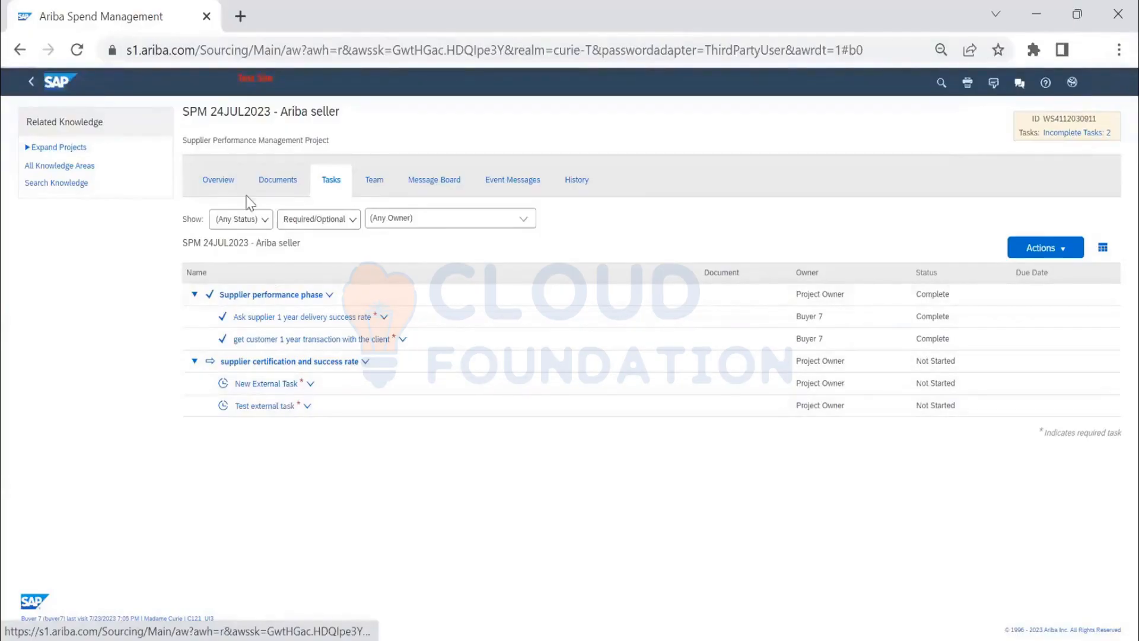
Mark both tasks of the supplier certification and success rate phase complete: "New External Task" and "Test external task".
click(285, 391)
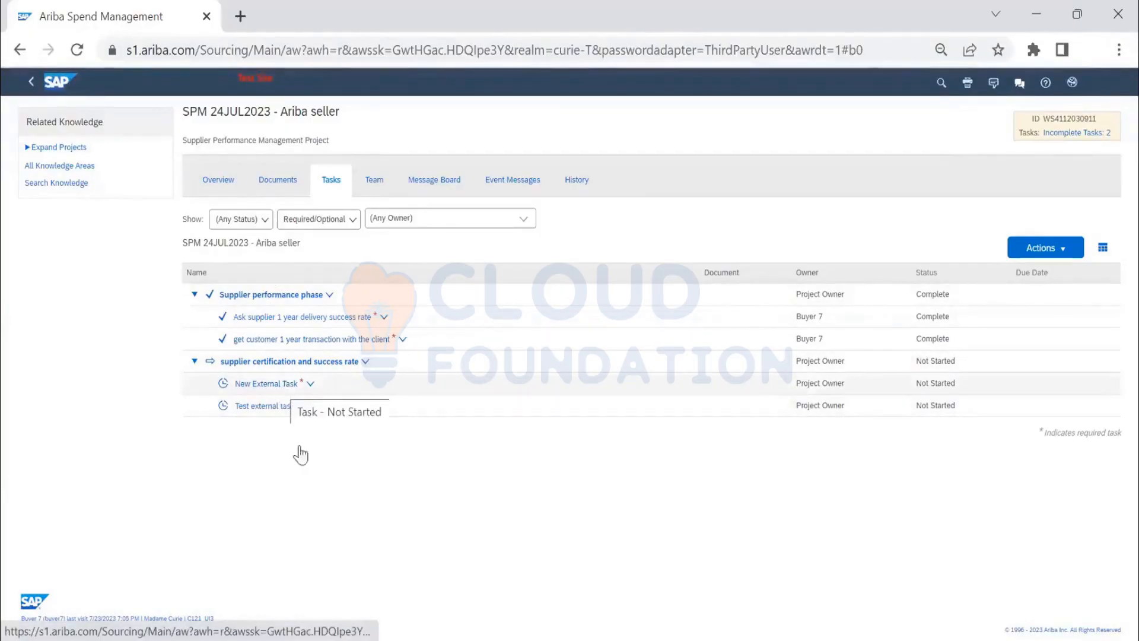
click(301, 491)
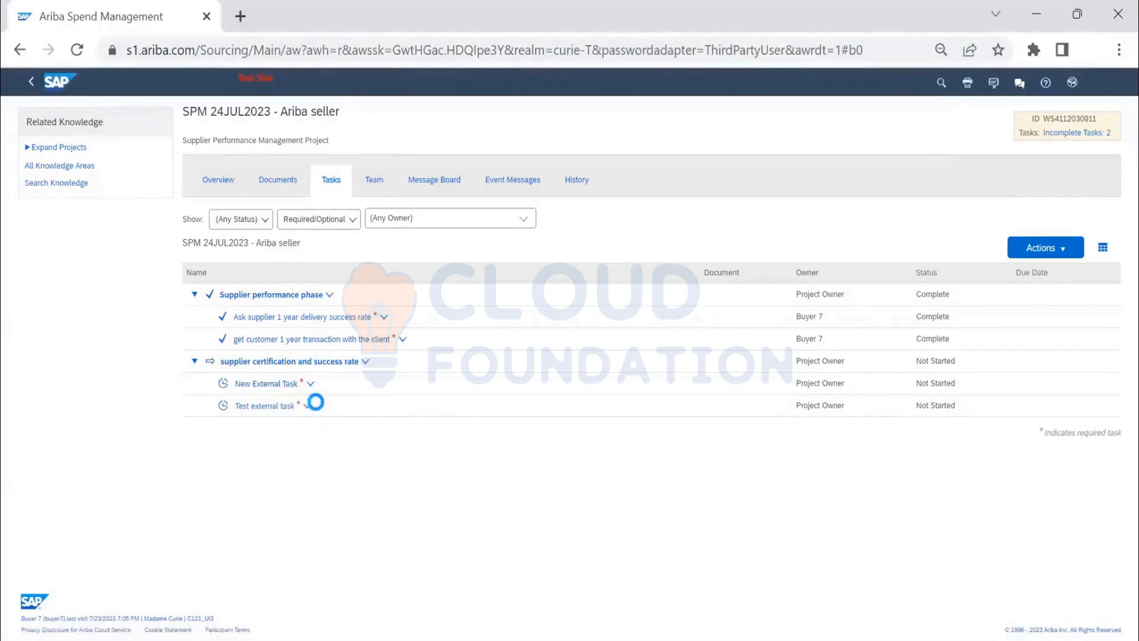
click(285, 409)
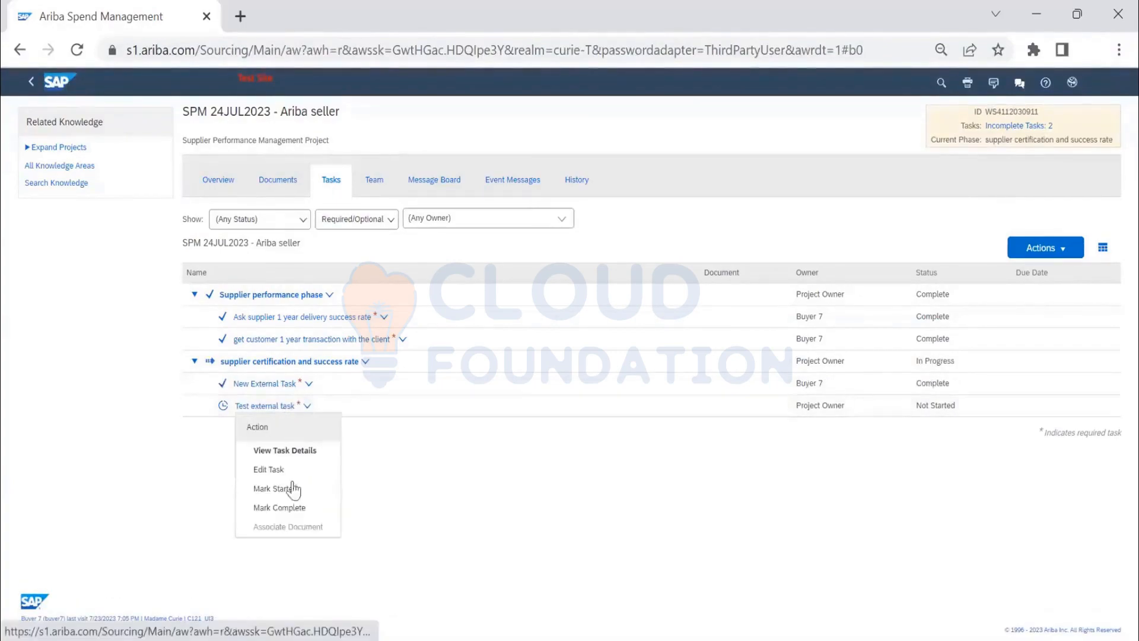
click(293, 509)
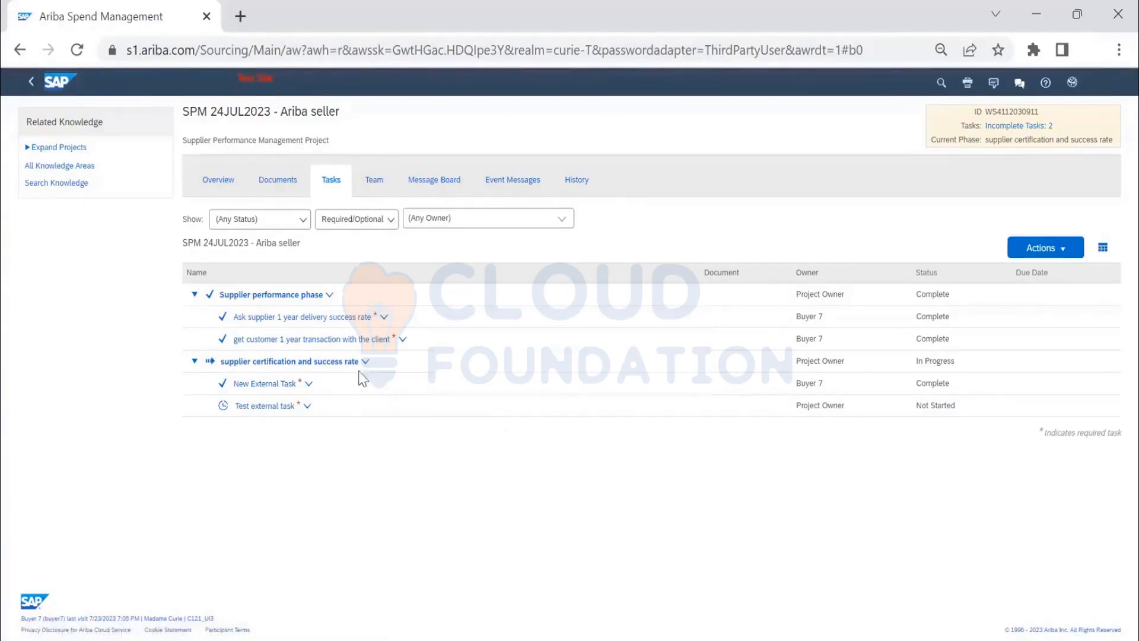
Open the score card from the project's documents, then discard its draft and confirm the deletion.
click(274, 185)
click(254, 270)
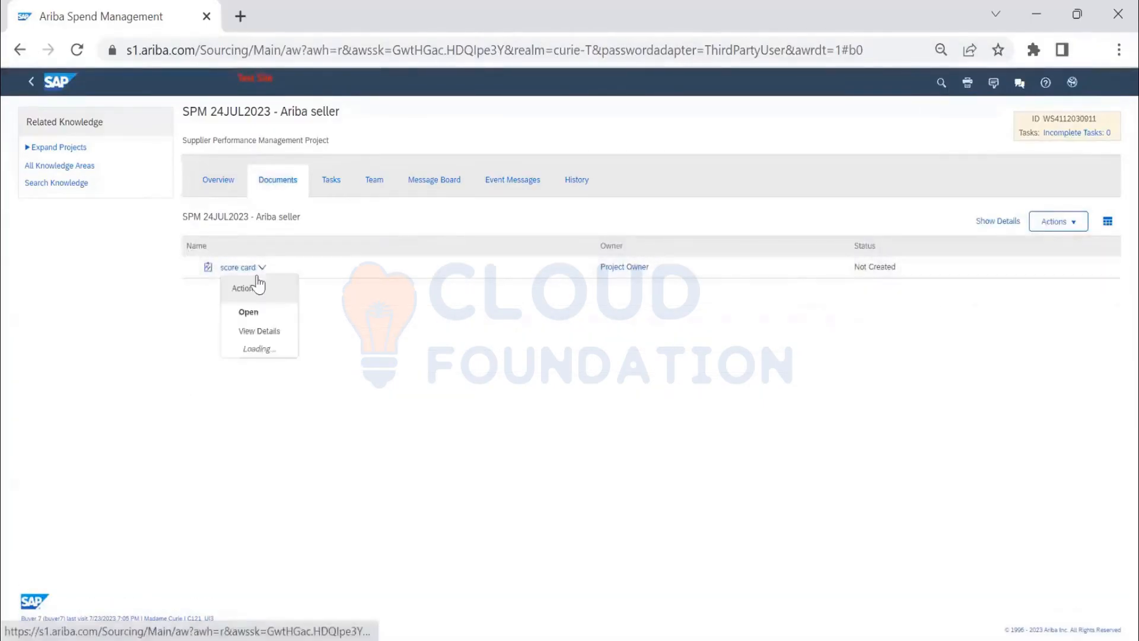
click(251, 313)
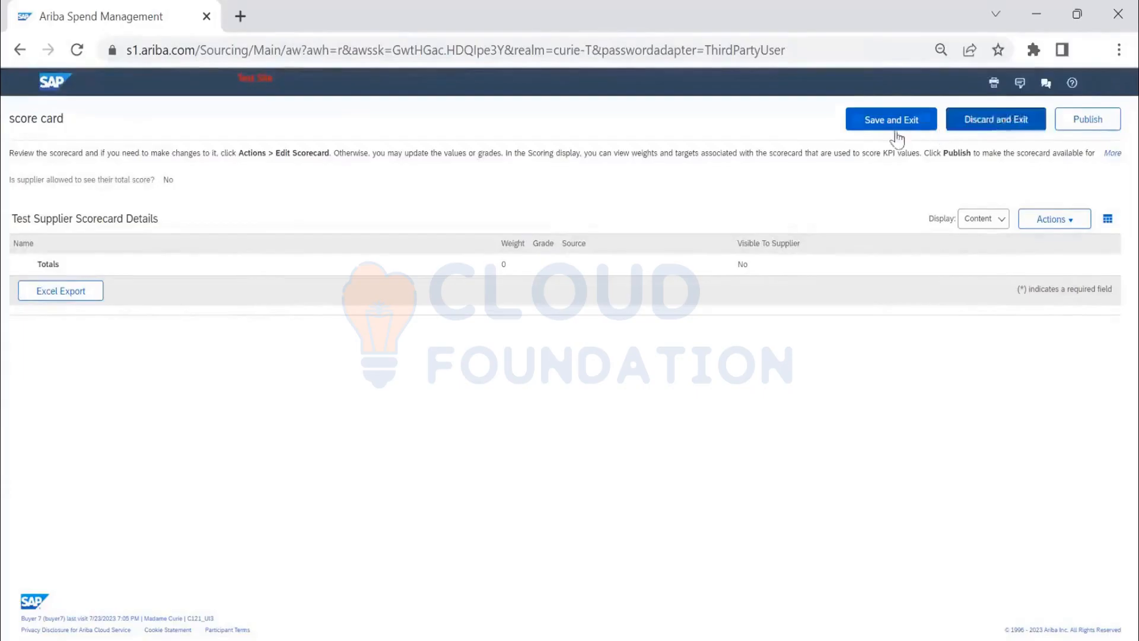
click(978, 131)
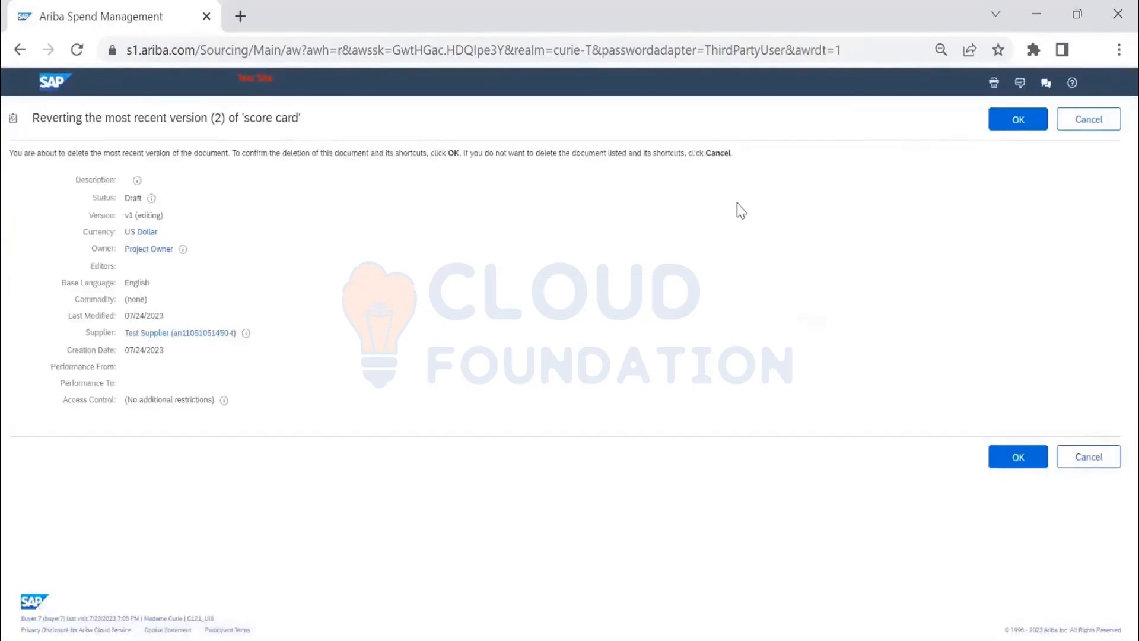
click(1030, 122)
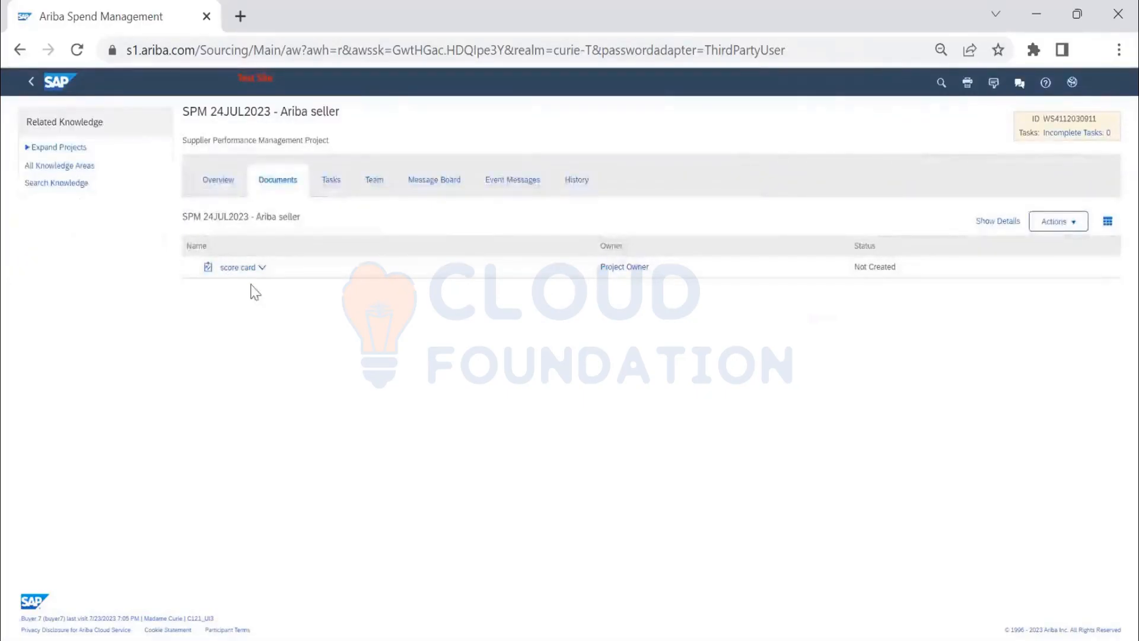
Review the task list and the actions offered for both phases, then check the project's overview.
click(335, 187)
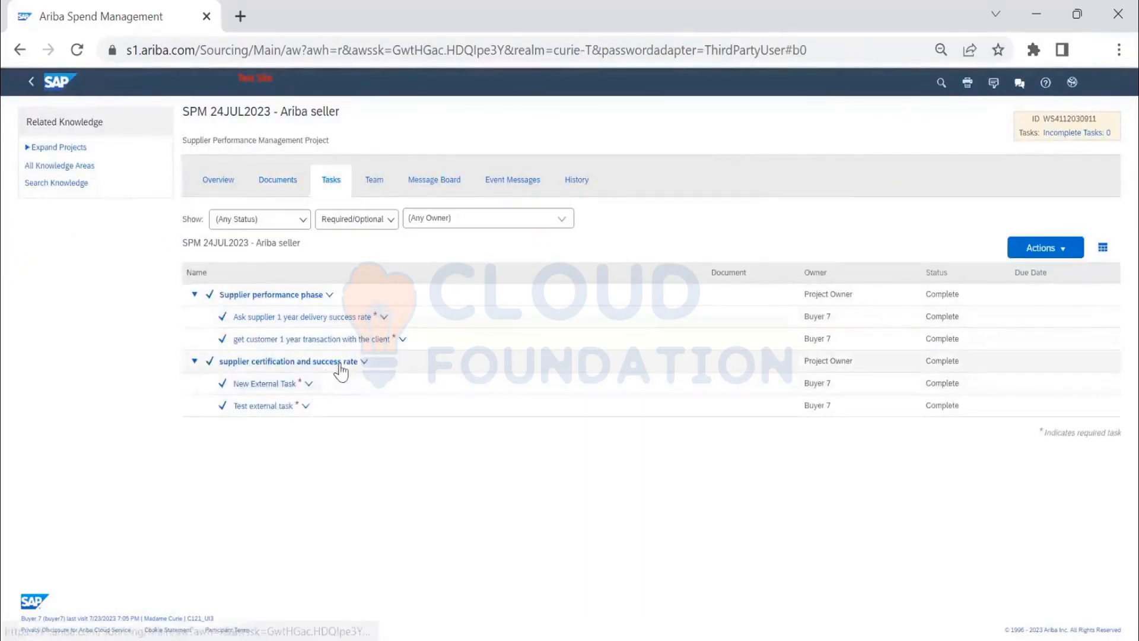
click(342, 363)
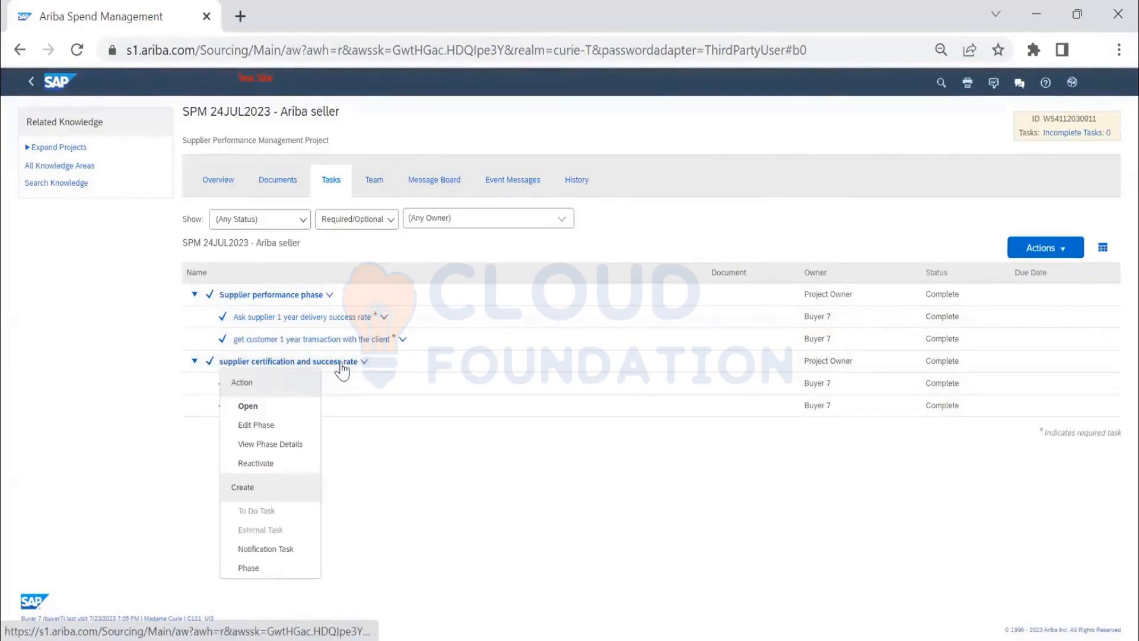
click(320, 295)
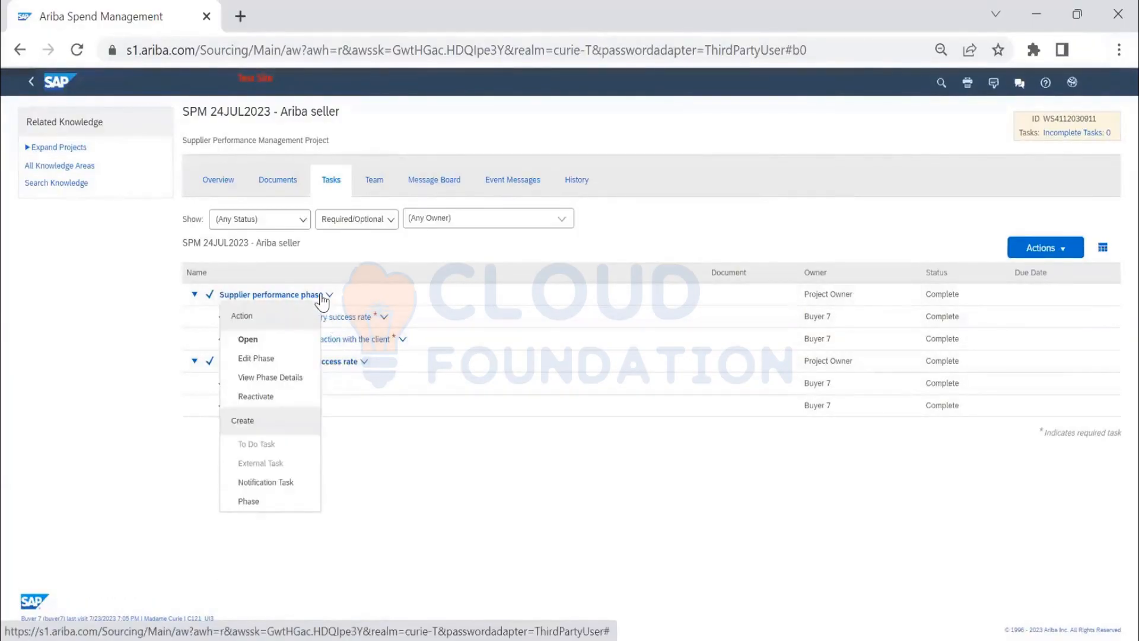
click(796, 221)
click(233, 188)
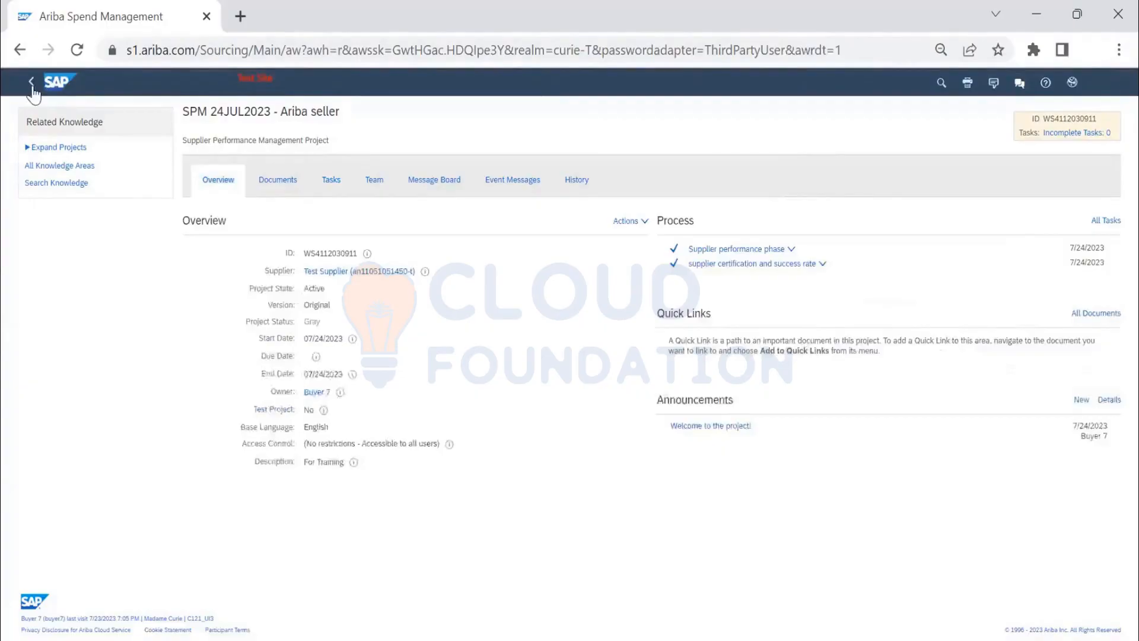
click(65, 148)
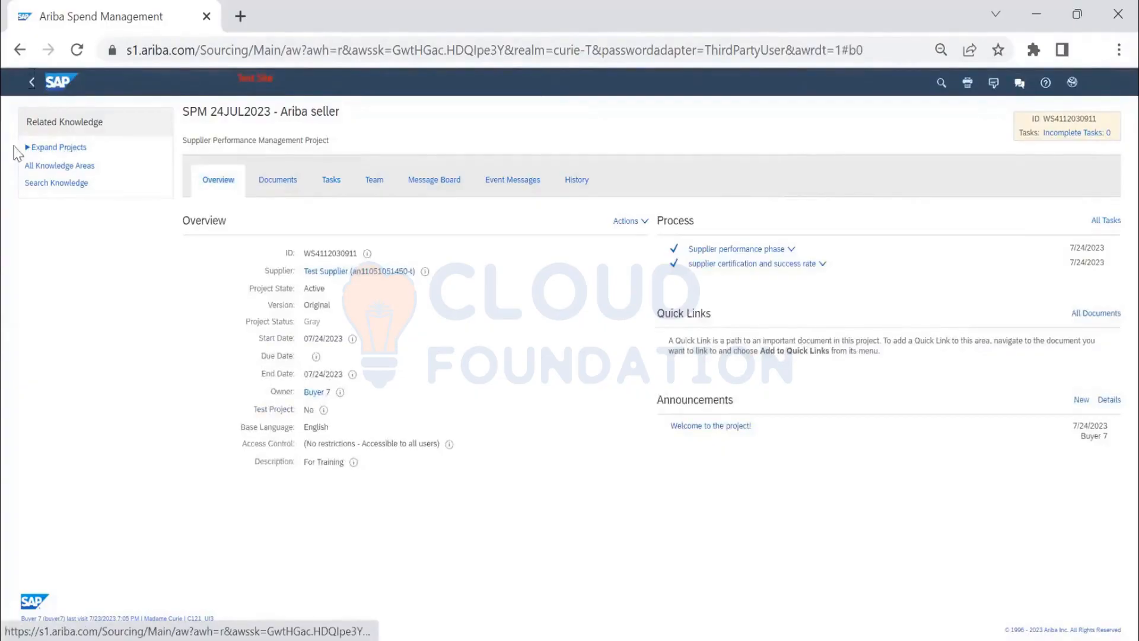
Return to the home page and start a new Supplier Performance Management Project named "SPM 24JUL2023 - Ariba seller -1", with Test Project set to No.
click(31, 89)
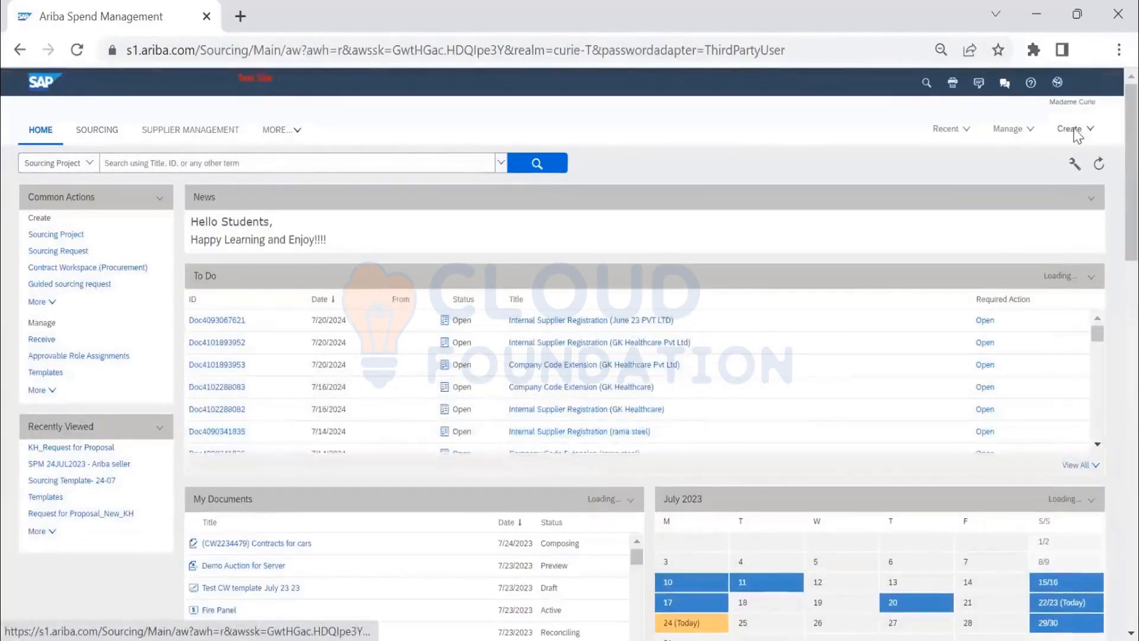
click(1075, 130)
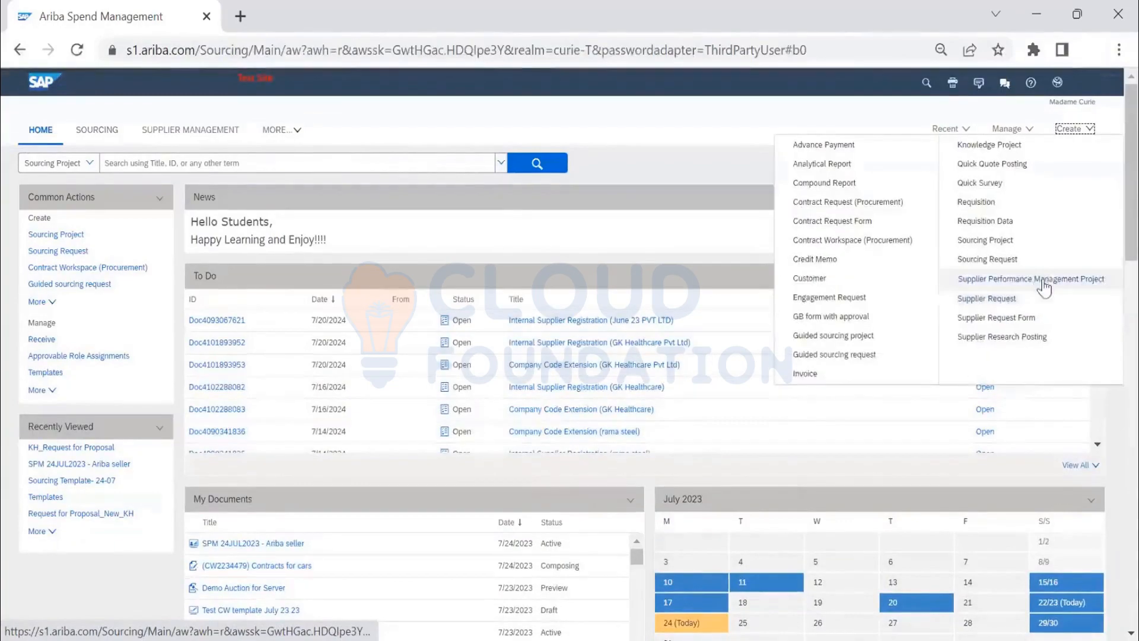
click(1037, 278)
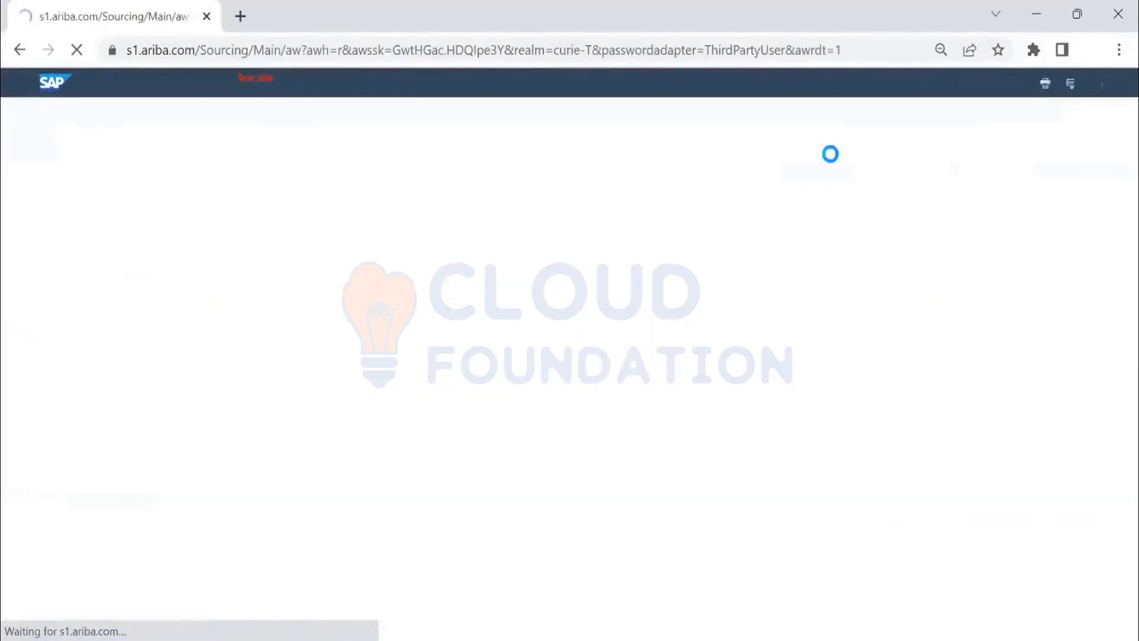
key(BackSpace)
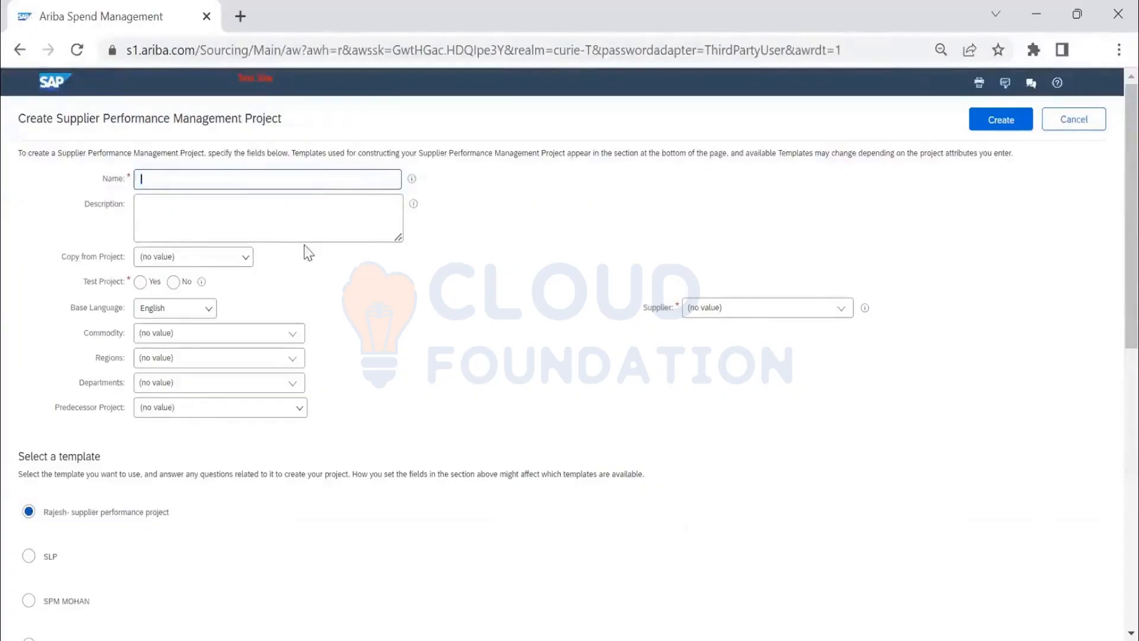
text(SPM)
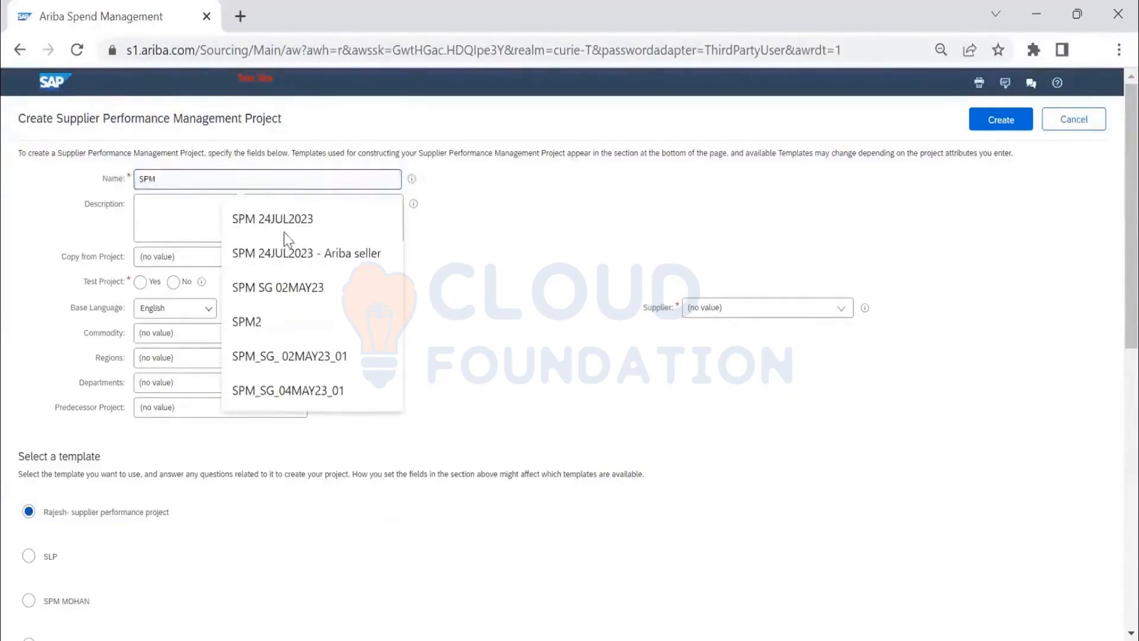
click(302, 251)
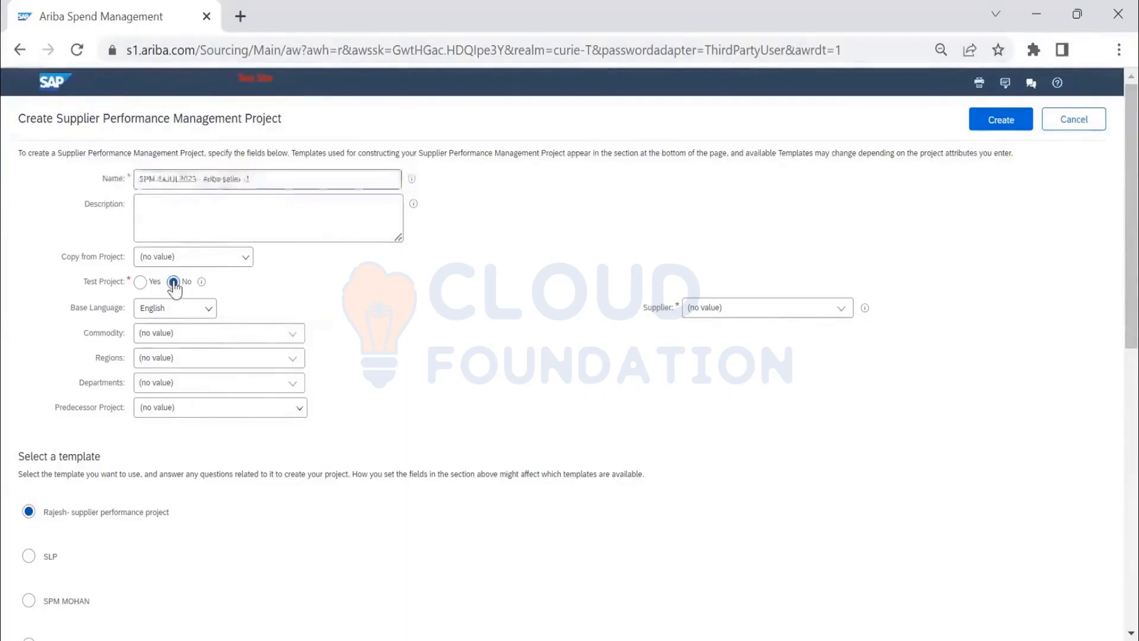
Try "SPM 24JUL2023 - Ariba seller" as the project to copy from, then reset that choice to no value.
click(245, 260)
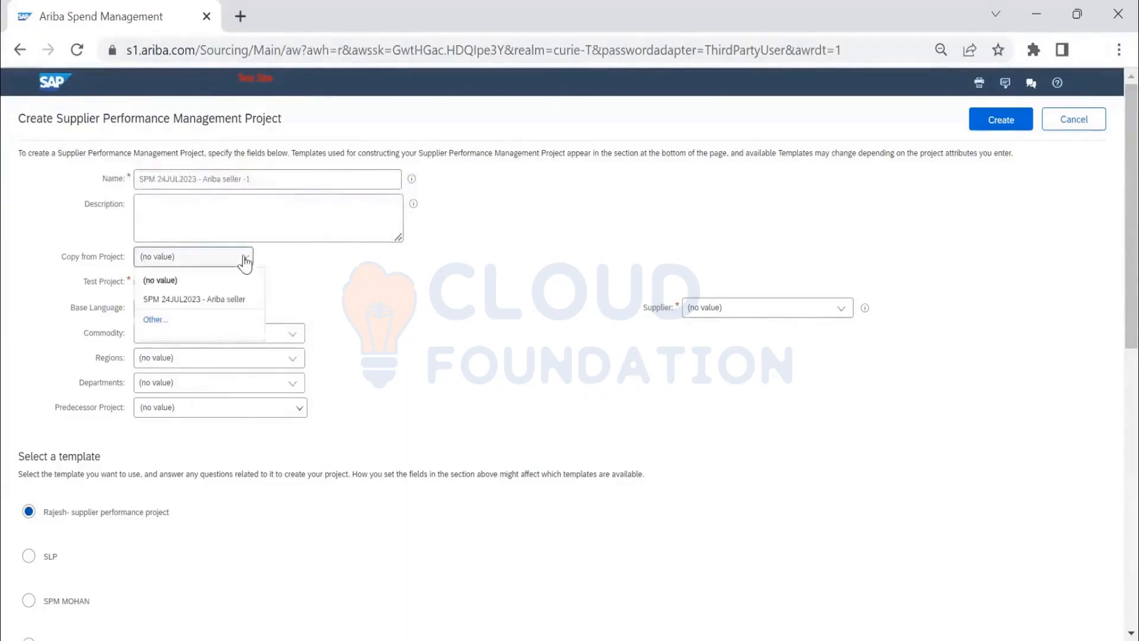
click(240, 300)
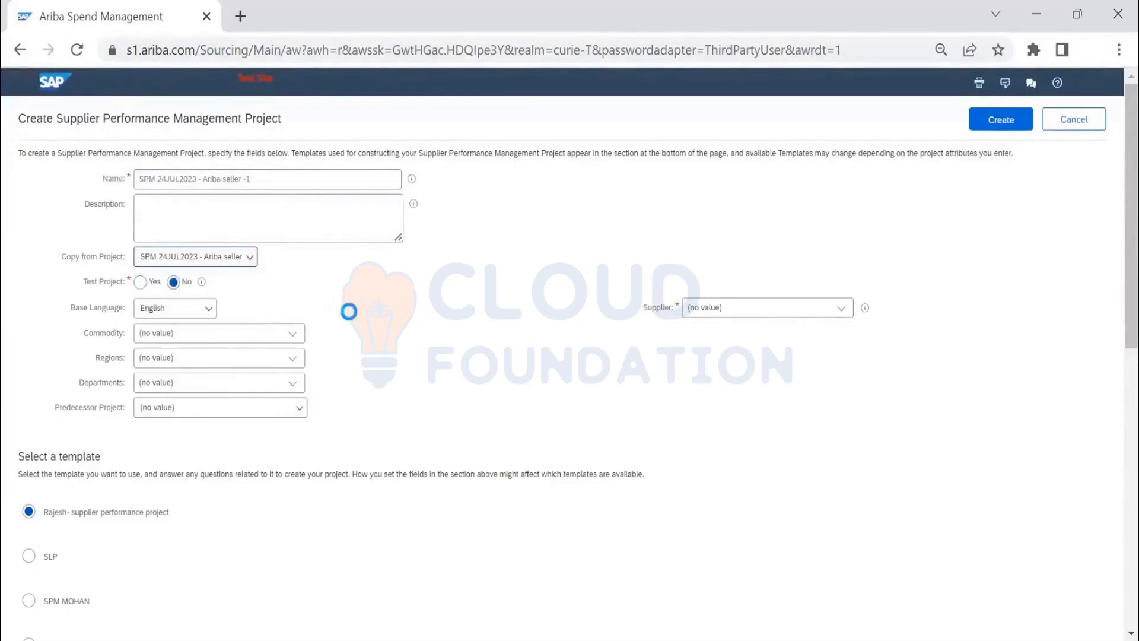
scroll(353, 318, down, 1)
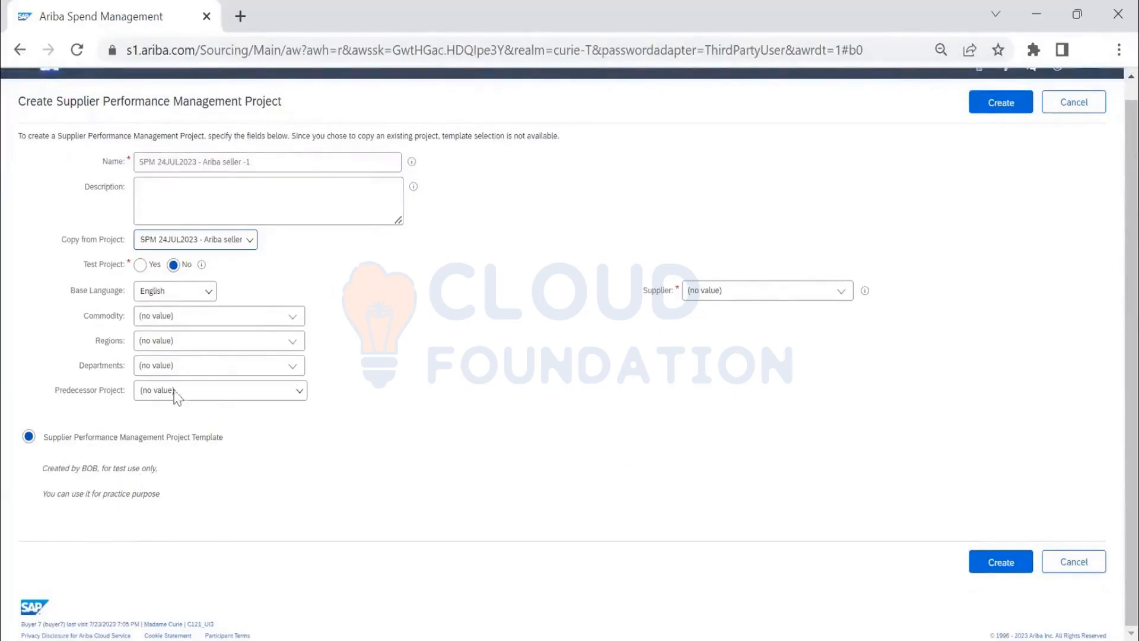
click(250, 242)
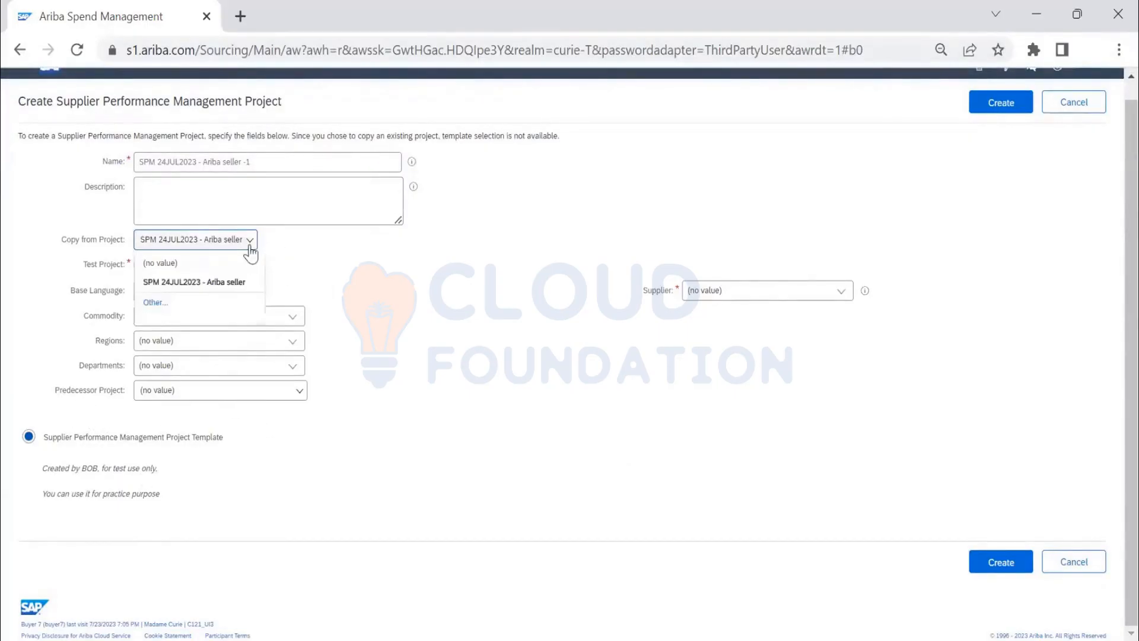
click(217, 262)
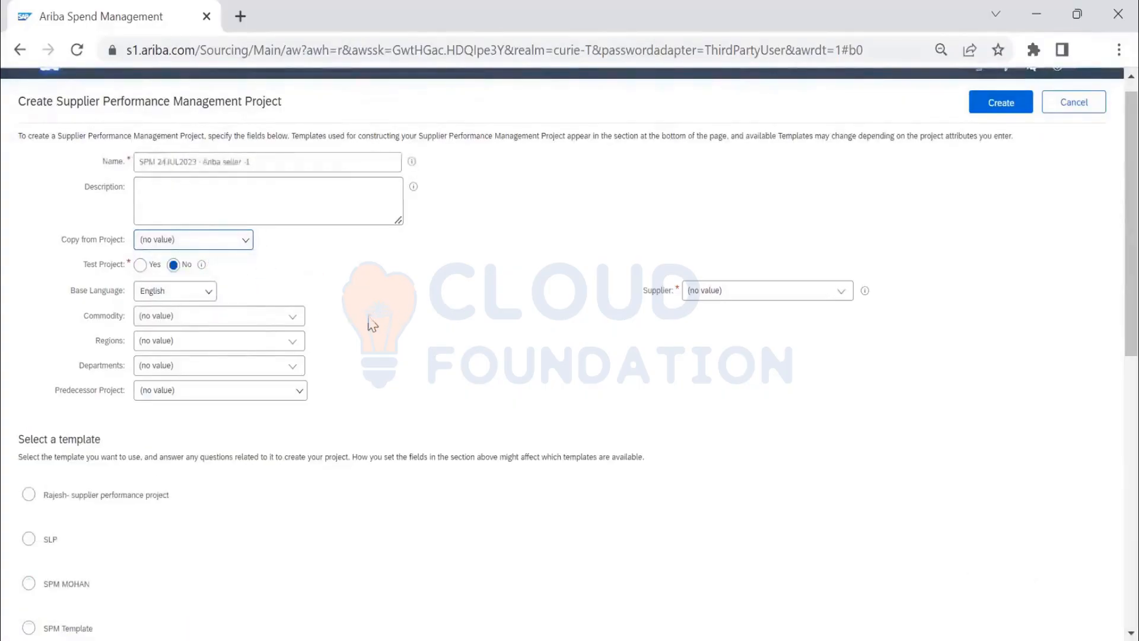
Choose the "Supplier Performance Management Survey and Scorecard Templates" template, set the supplier to Test Supplier and create the project.
scroll(372, 323, down, 3)
scroll(364, 326, down, 4)
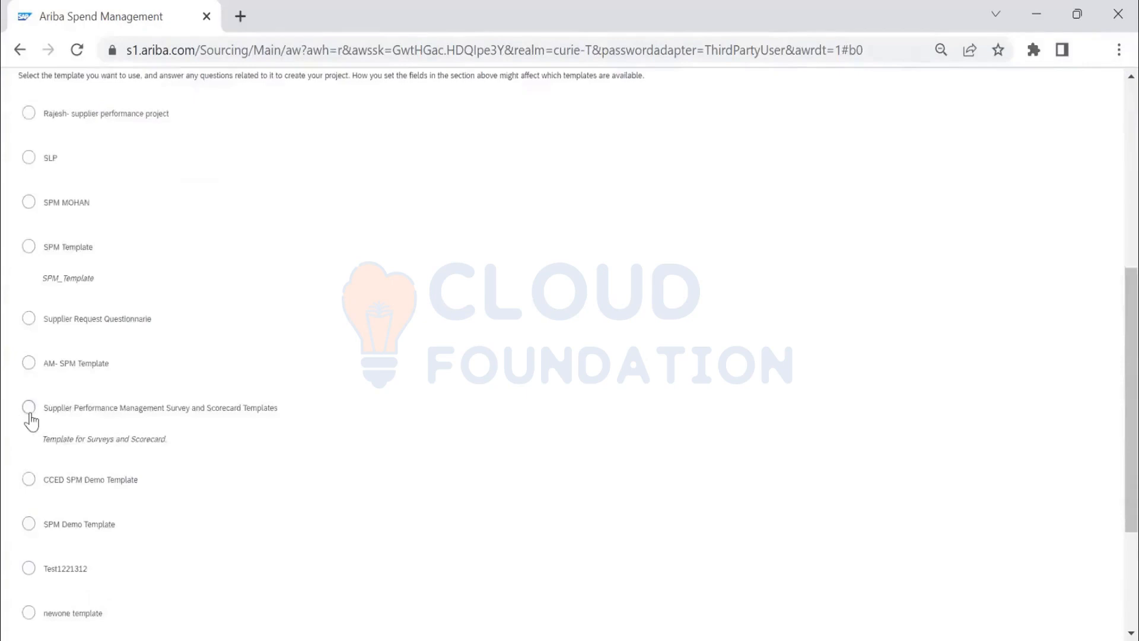
click(30, 410)
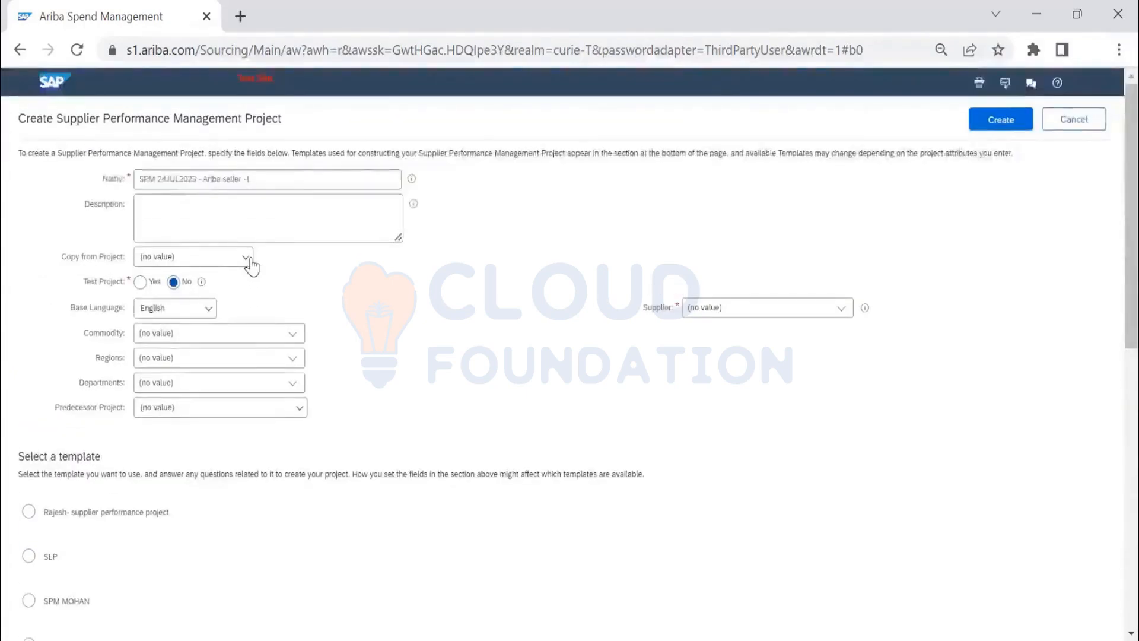
click(841, 308)
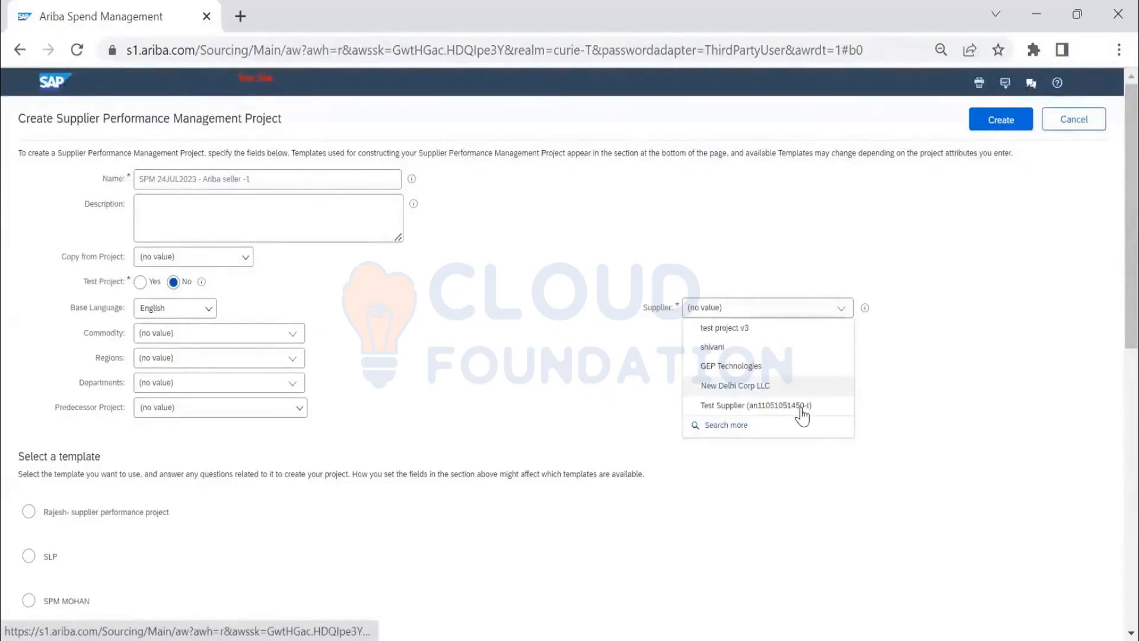
click(798, 407)
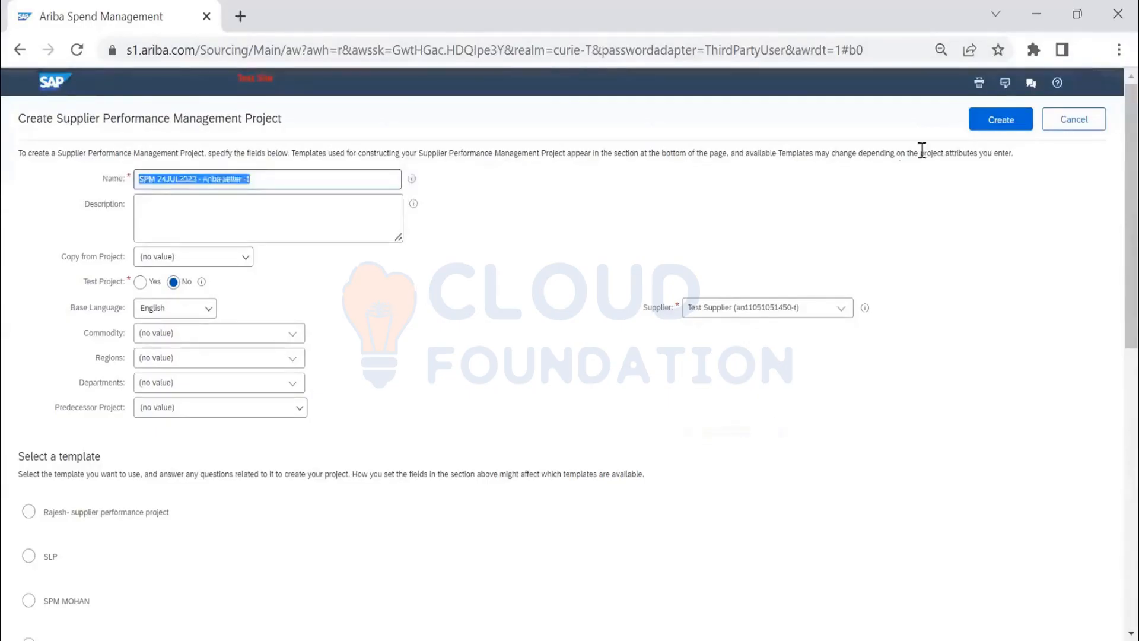
click(998, 123)
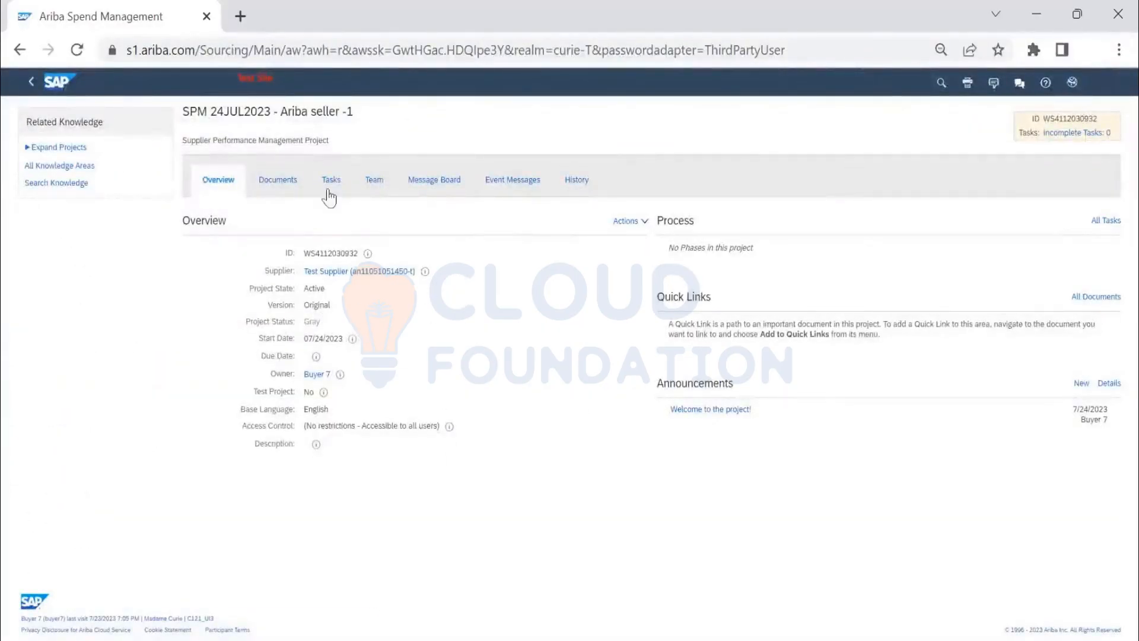
Review the new project's Docs folder, task list and team, and return to the home page.
click(270, 185)
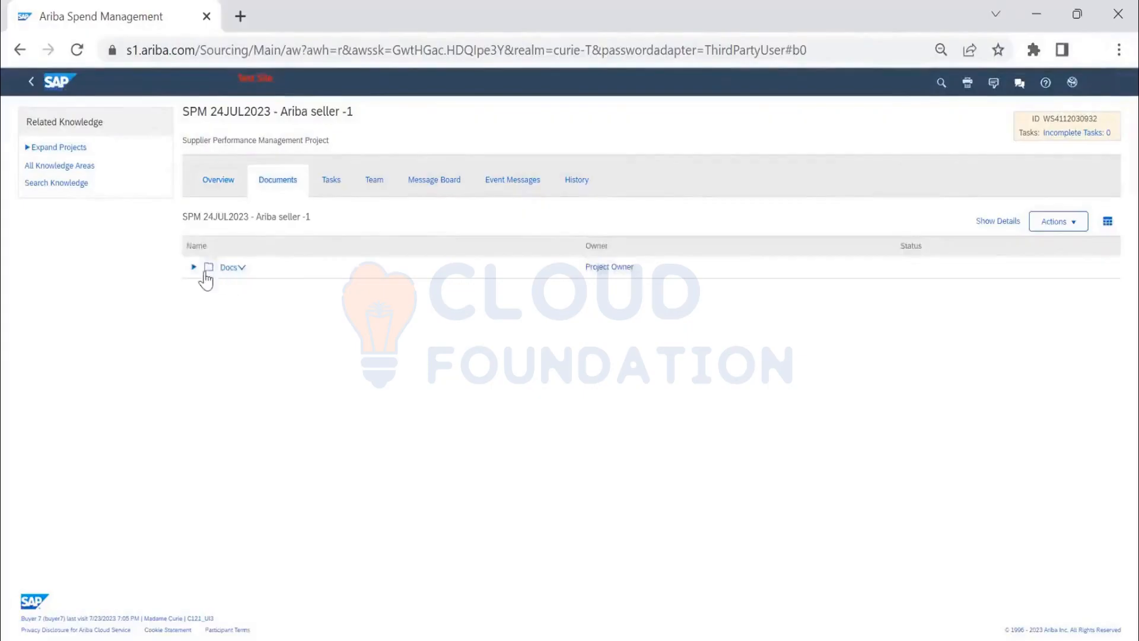
click(194, 267)
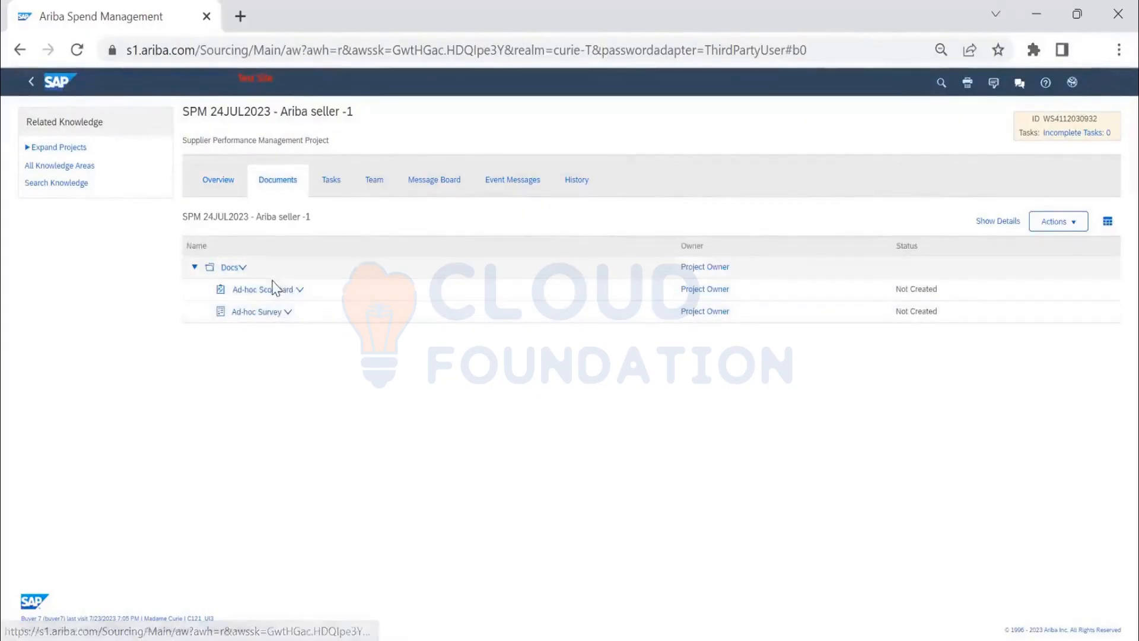
click(331, 181)
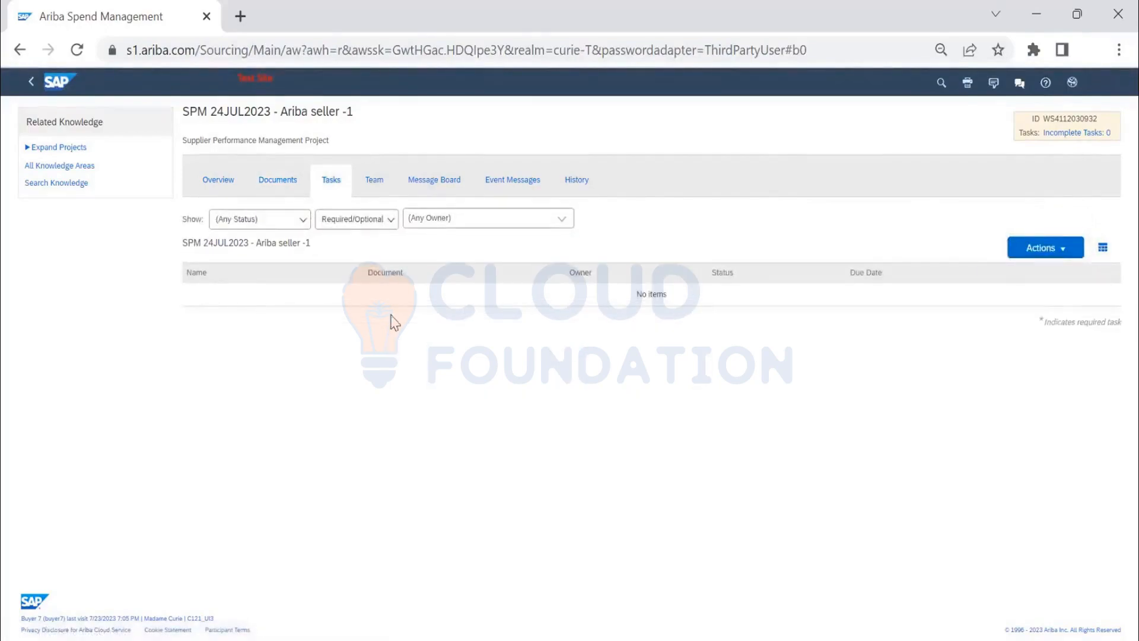
click(378, 183)
click(30, 85)
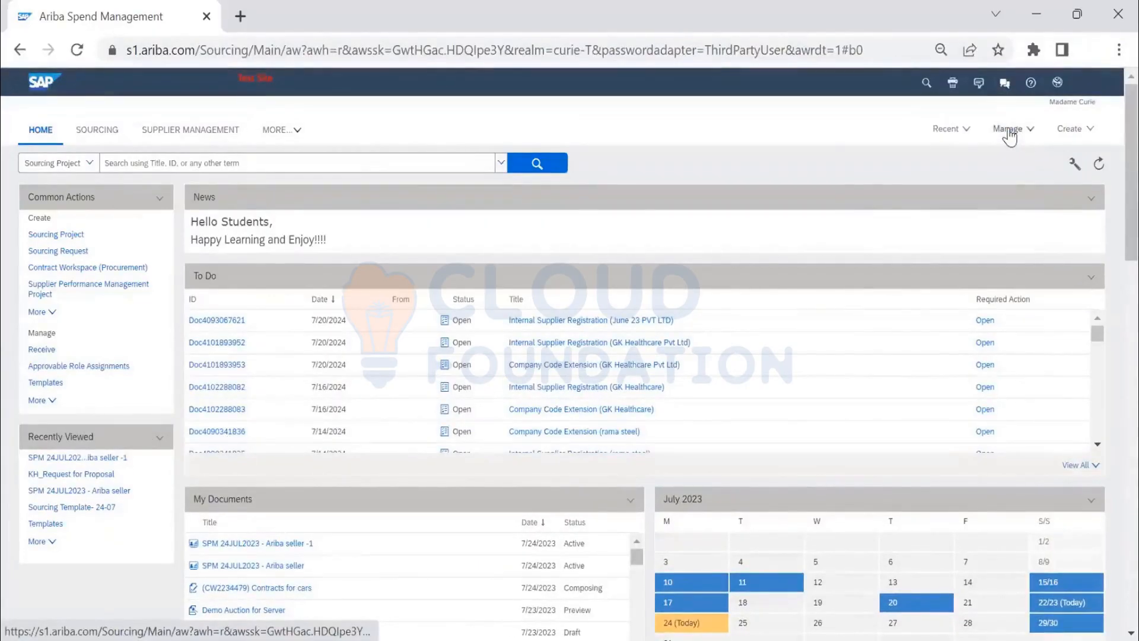
Set the home page search type to Supplier Performance Management Project and run the search without a search term.
click(1008, 131)
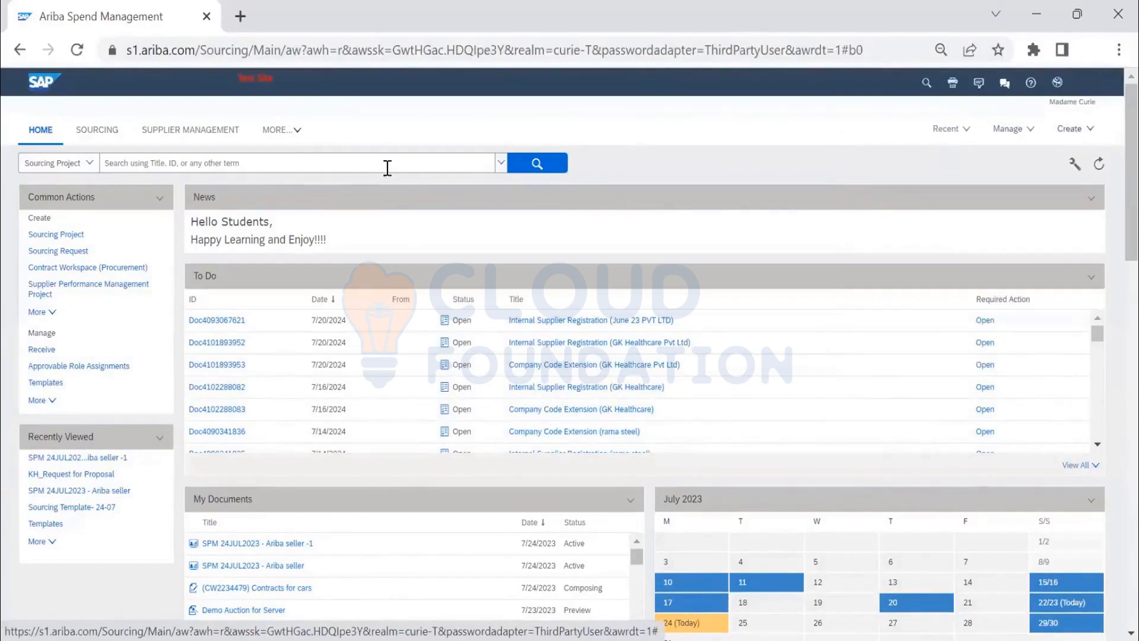
click(77, 164)
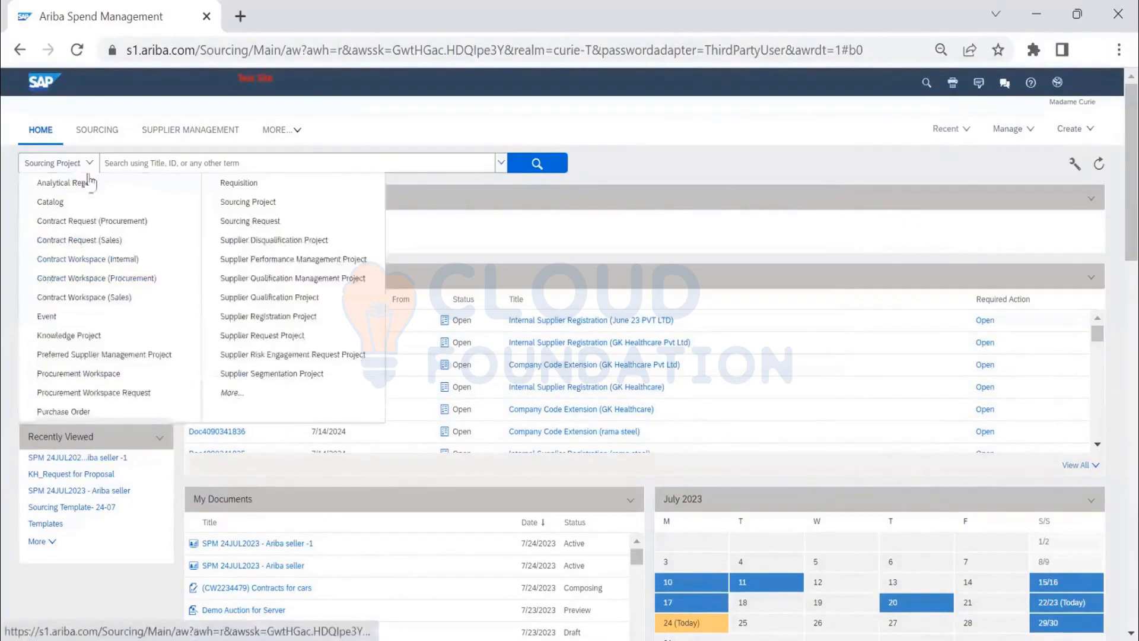
click(296, 257)
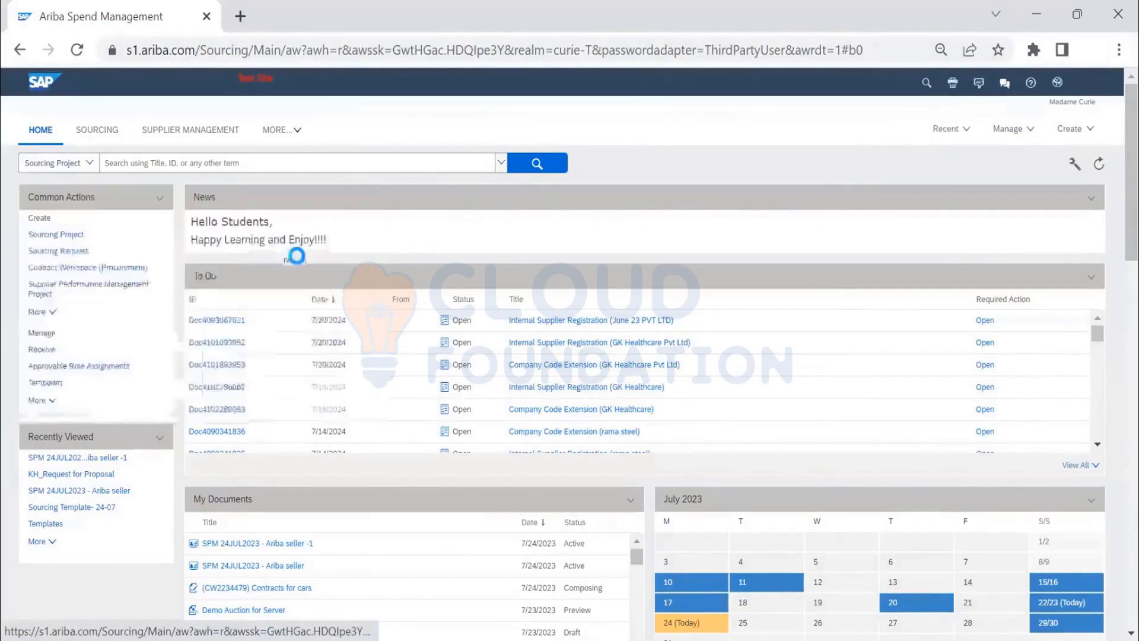
click(535, 166)
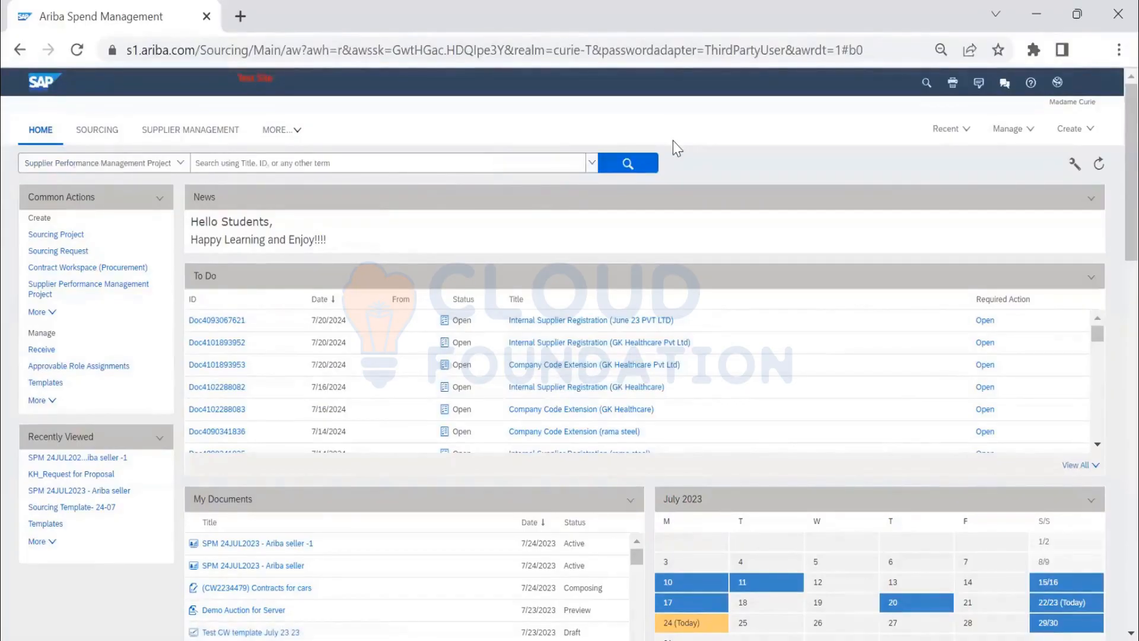
click(635, 165)
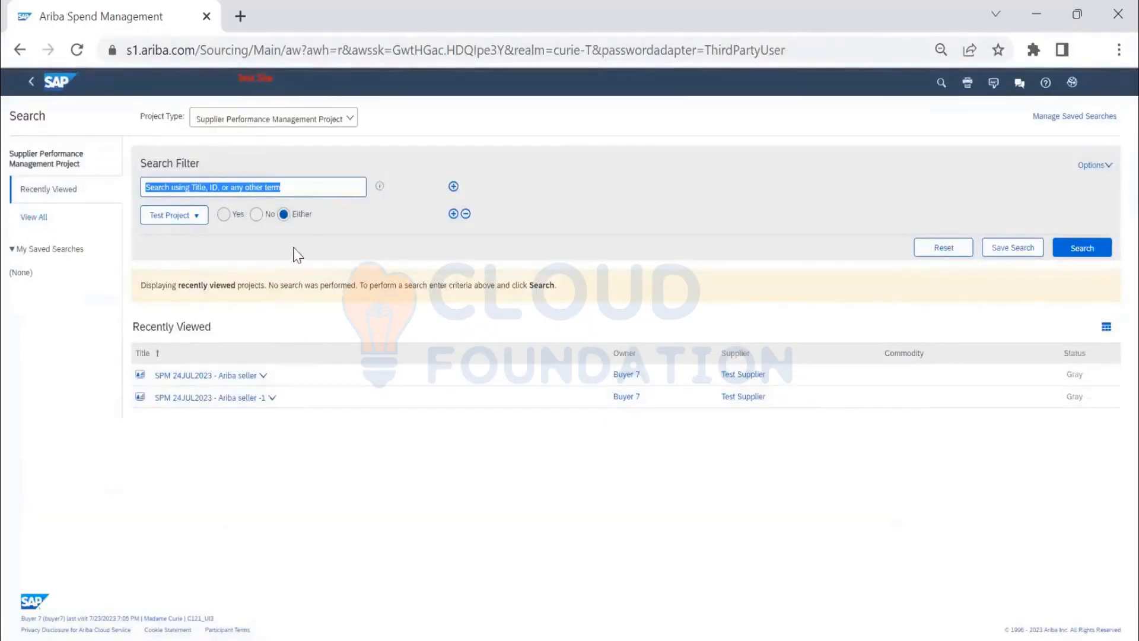
Search for Supplier Performance Management Projects filtered by Creation Date This Year.
click(198, 217)
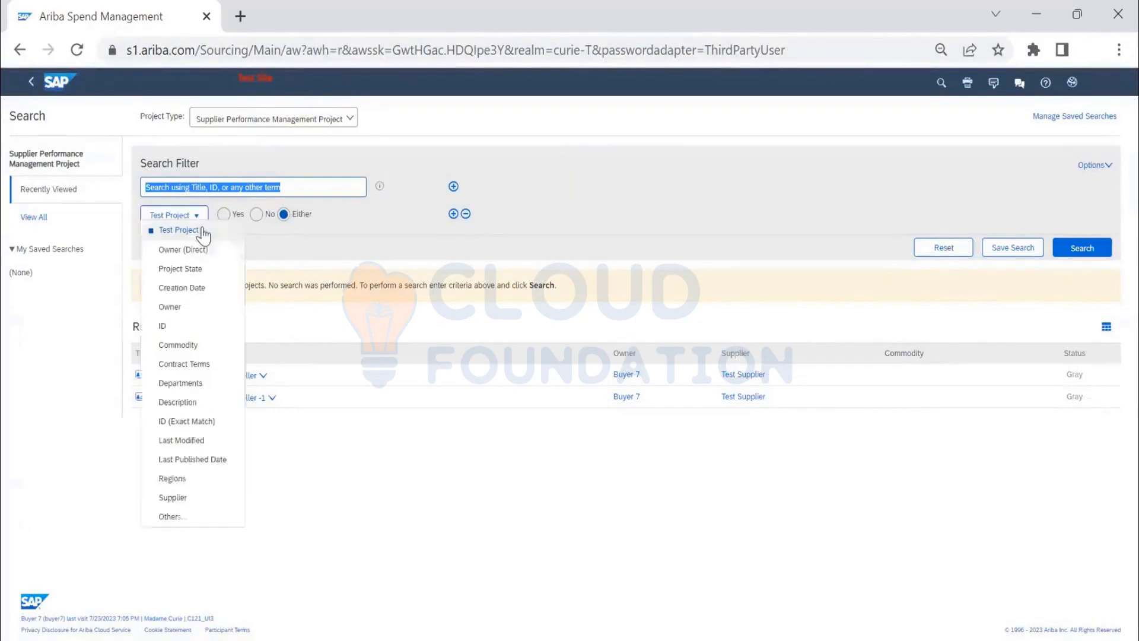
click(211, 286)
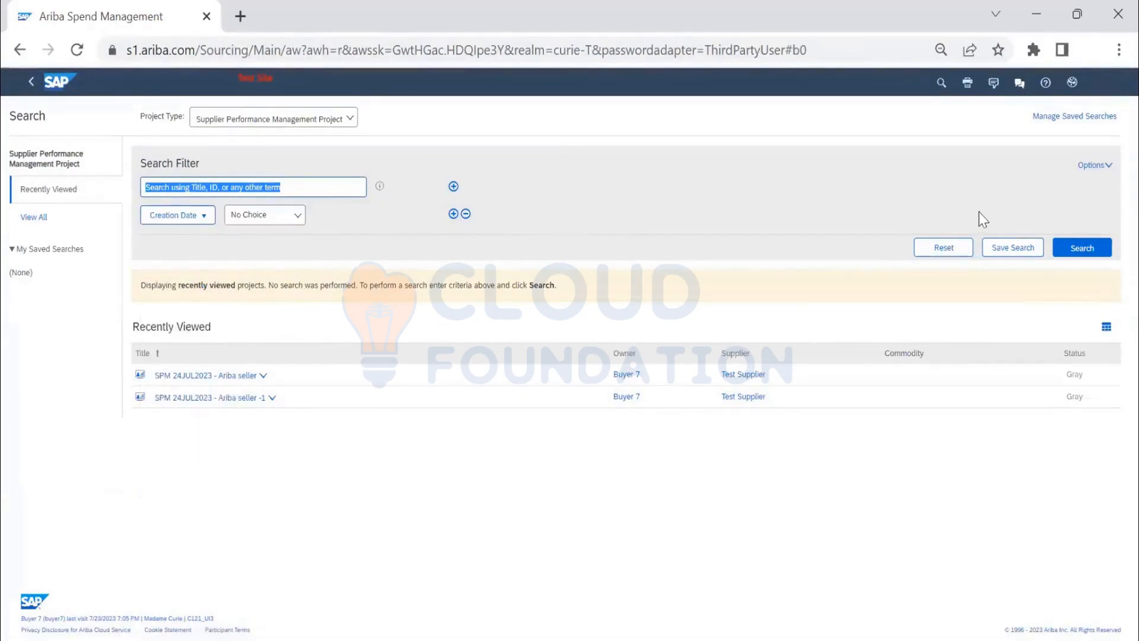
click(278, 217)
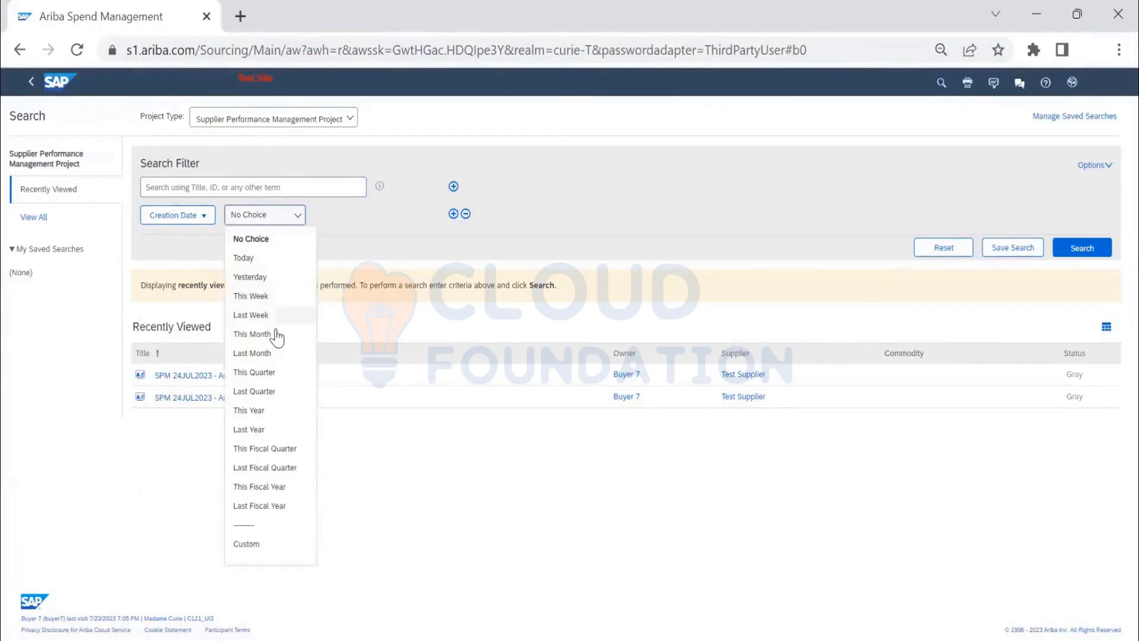
click(249, 410)
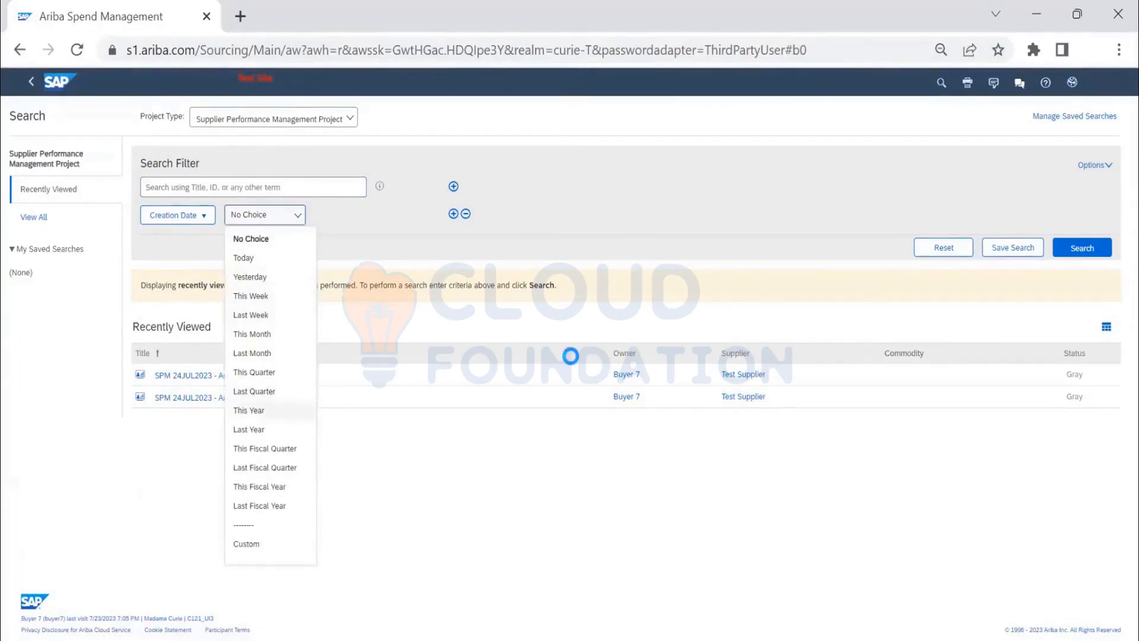
click(1090, 250)
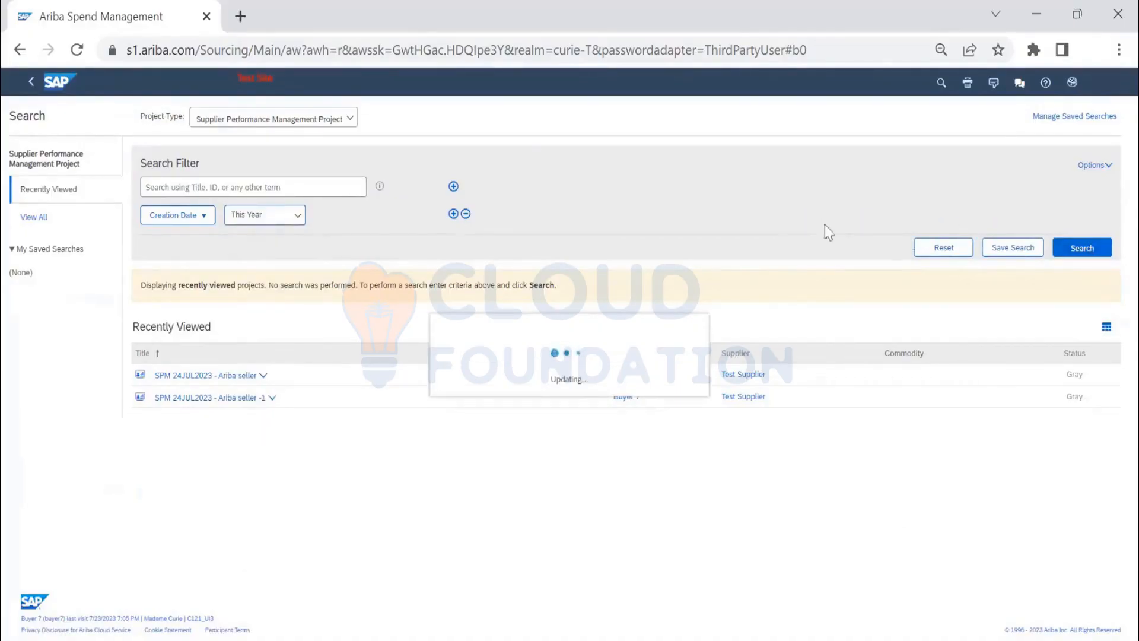
click(1084, 254)
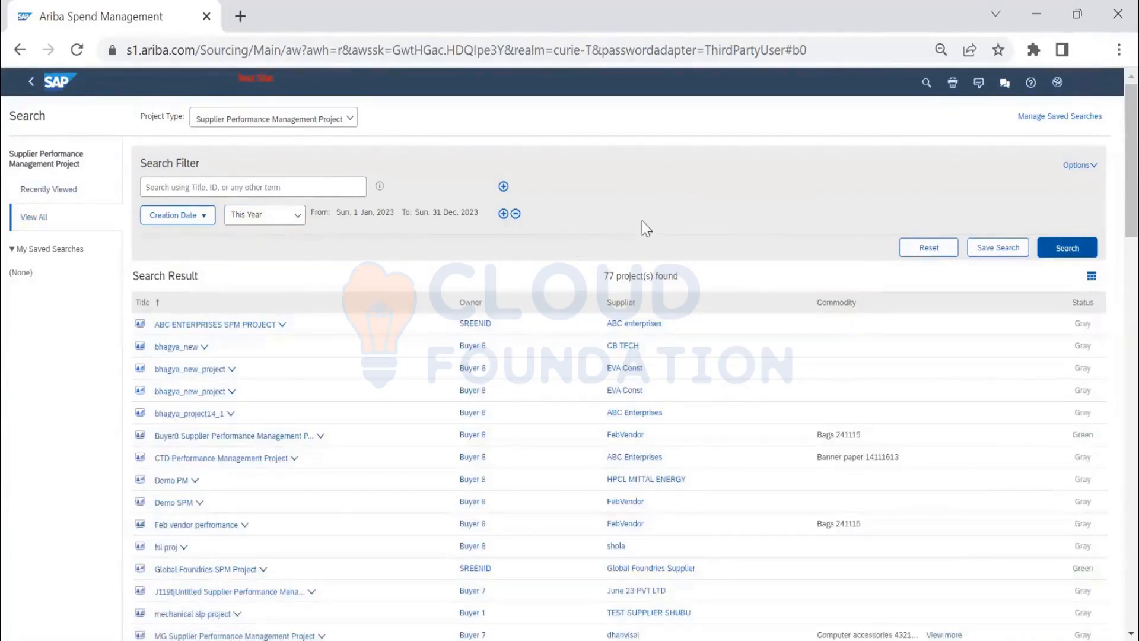
Open the project SPM_SG_ 02MAY23_01 from the search results and check its task phases and overview.
scroll(640, 224, down, 3)
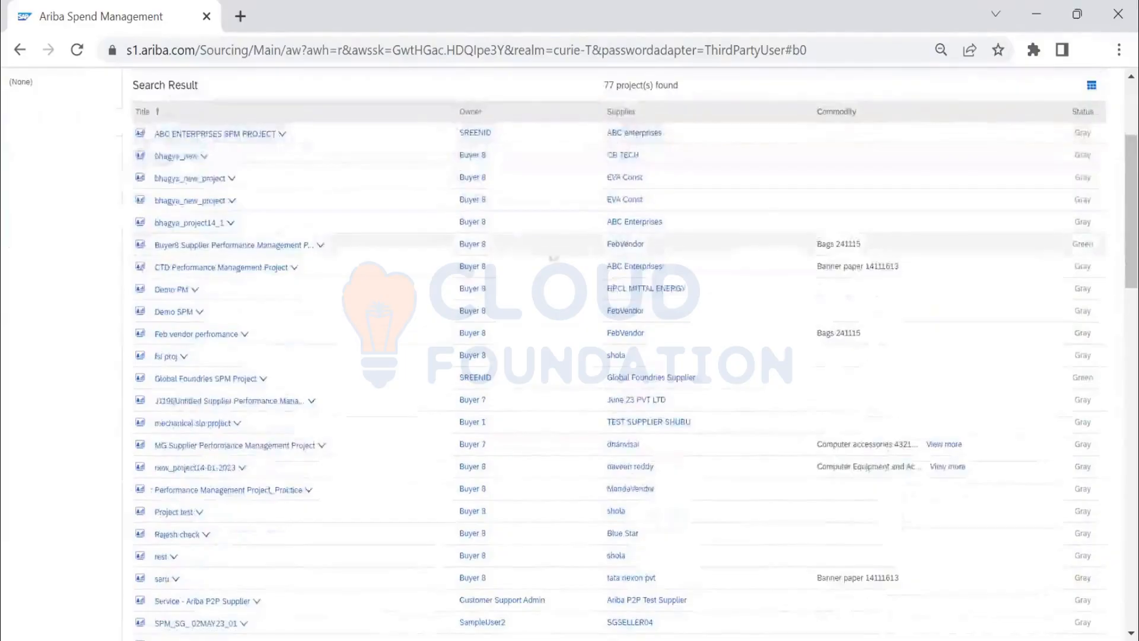
scroll(330, 315, down, 2)
scroll(331, 315, down, 2)
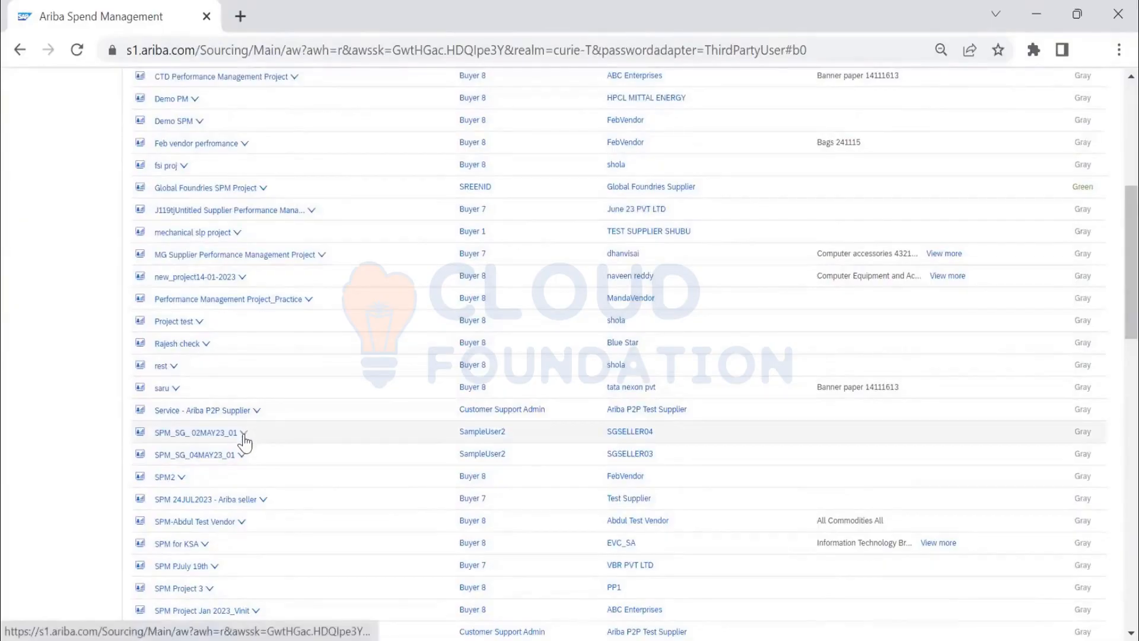
click(243, 439)
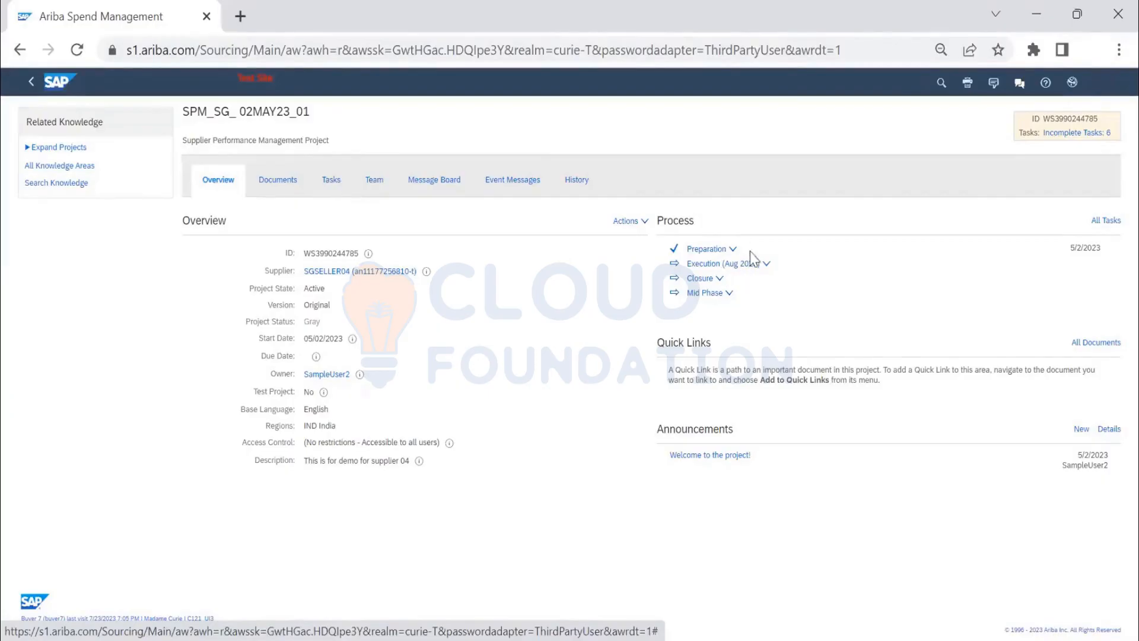
click(336, 188)
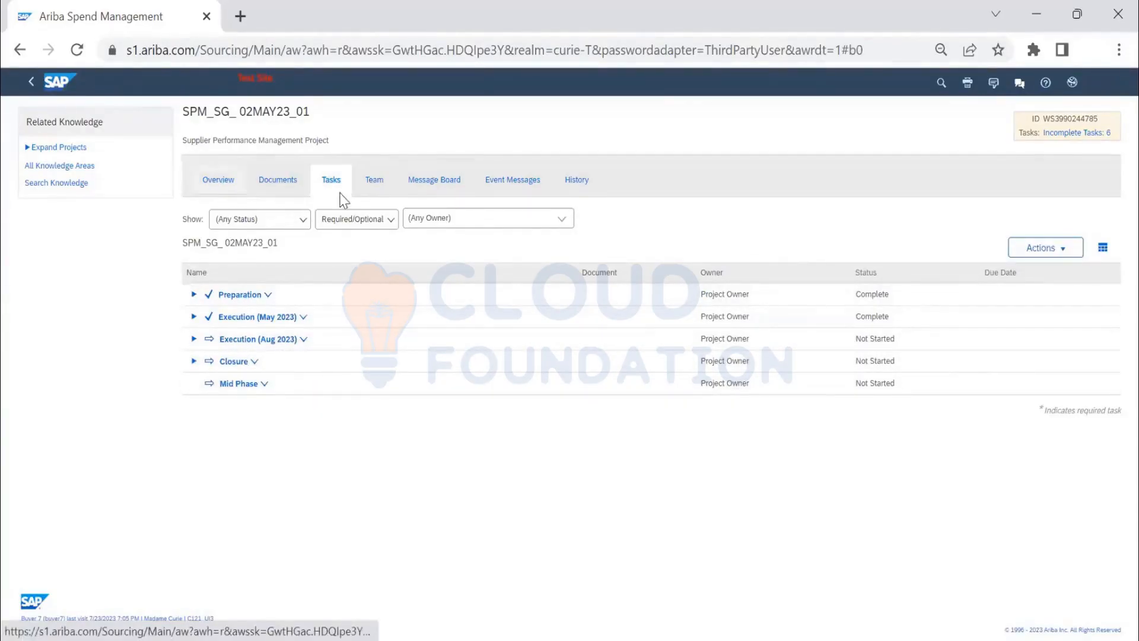
click(227, 188)
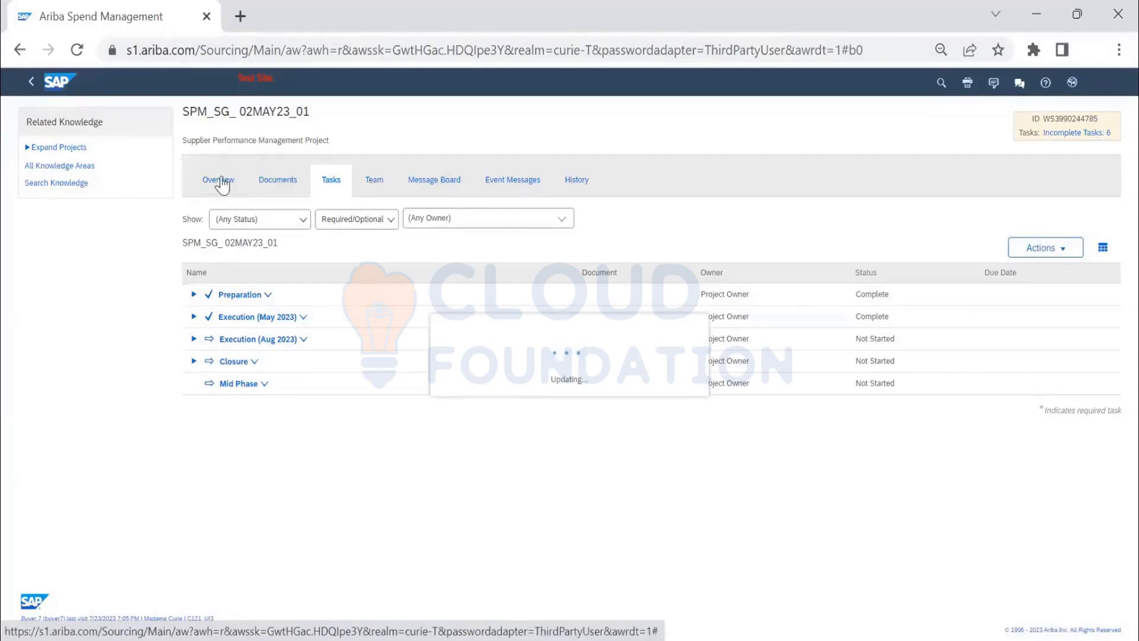
Check the template questions of SPM_SG_ 02MAY23_01 to identify its source template, and leave without saving changes.
click(626, 221)
click(648, 237)
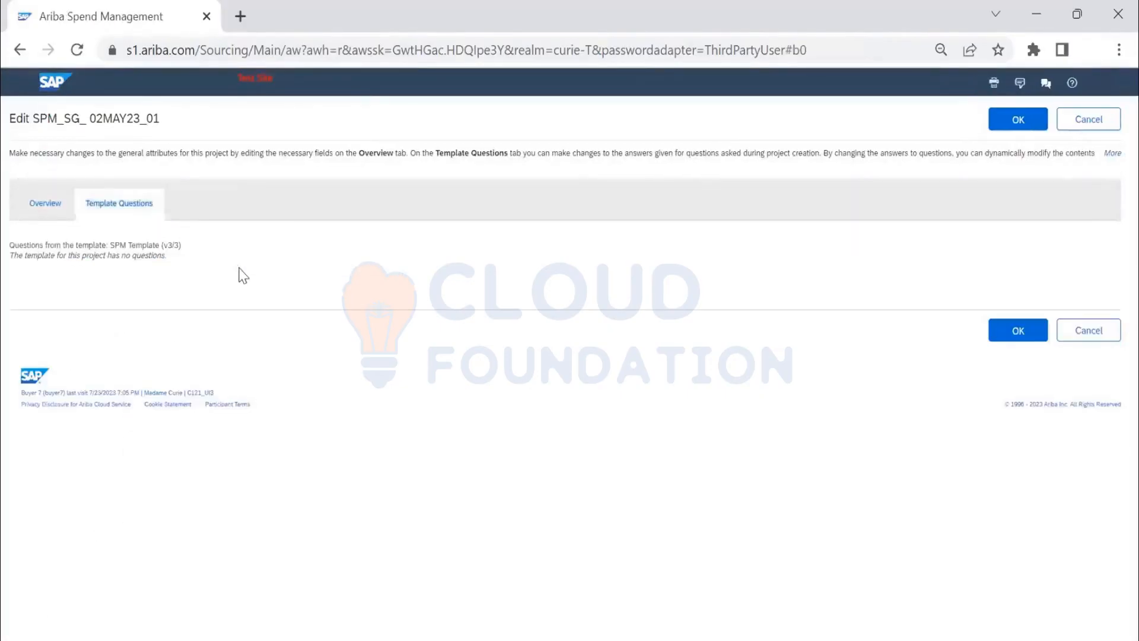
drag(107, 246, 146, 248)
click(1096, 123)
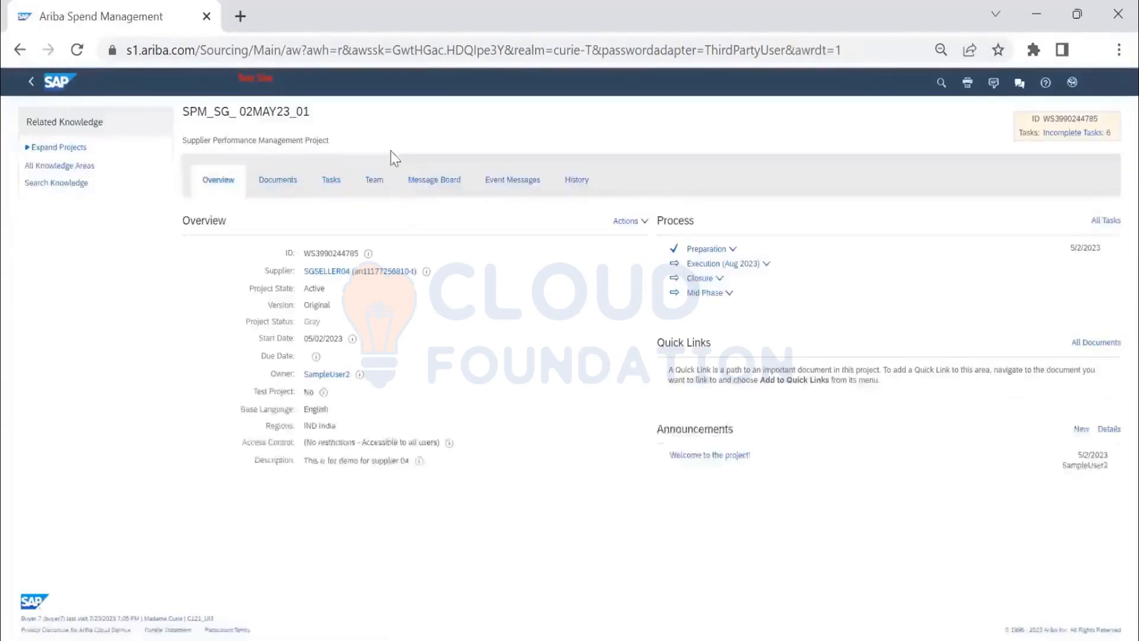
Return to the home page and start a new Supplier Performance Management Project.
click(57, 81)
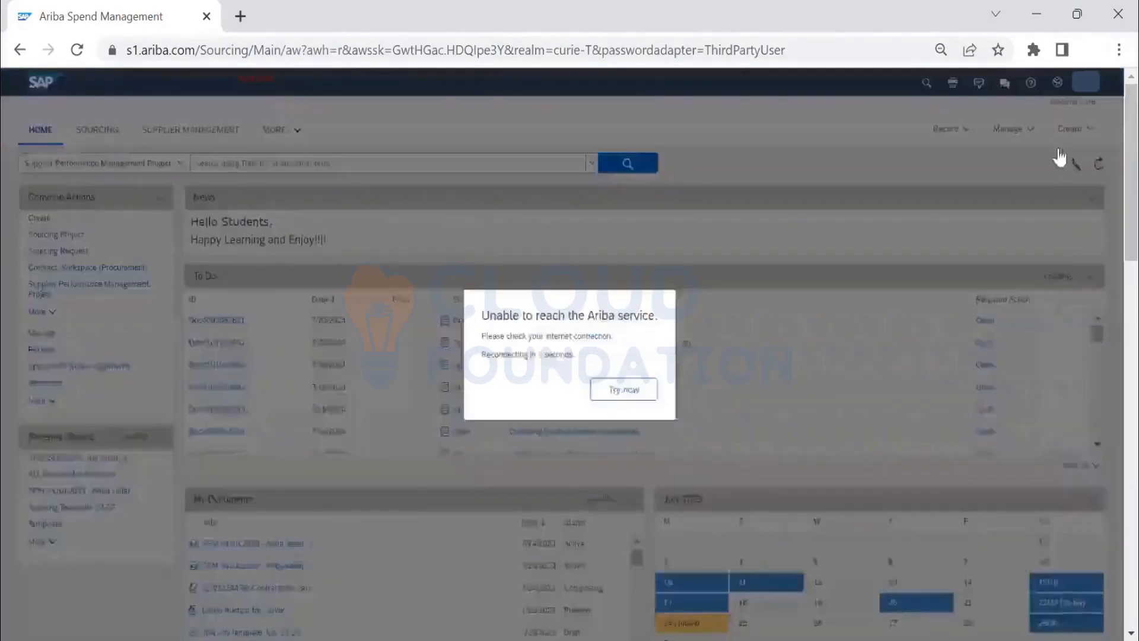
click(1068, 129)
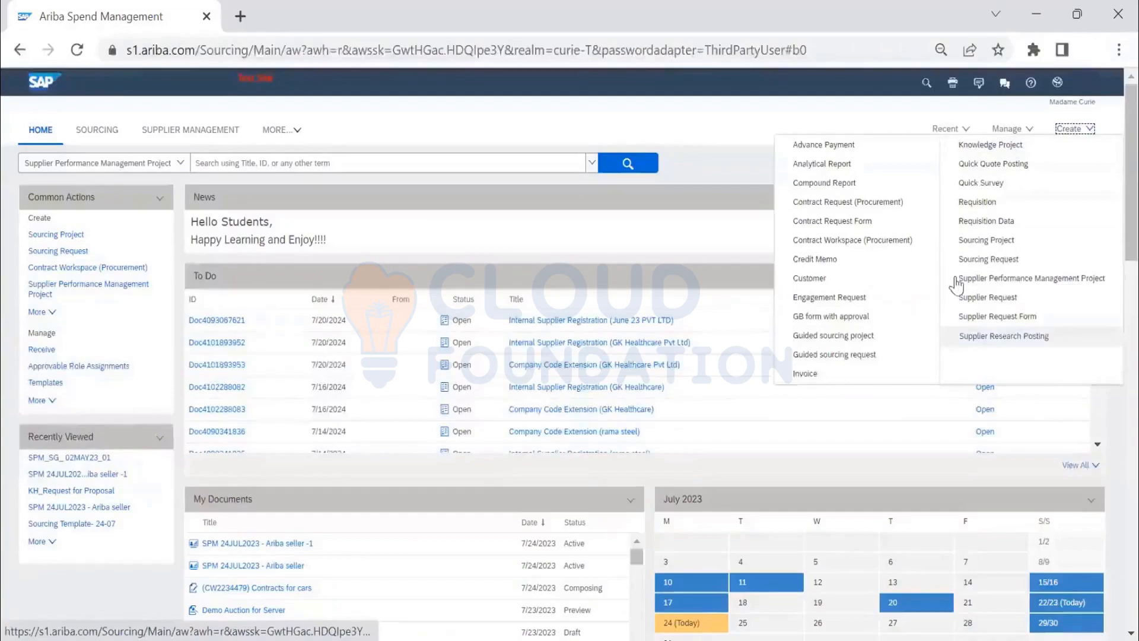
click(1024, 276)
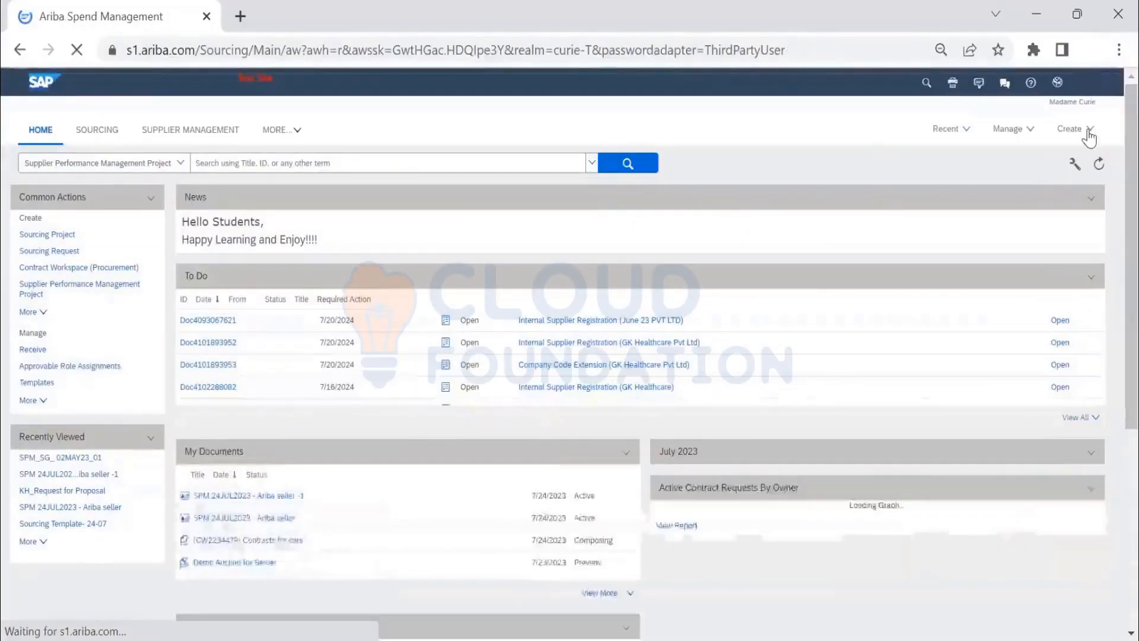
click(1088, 133)
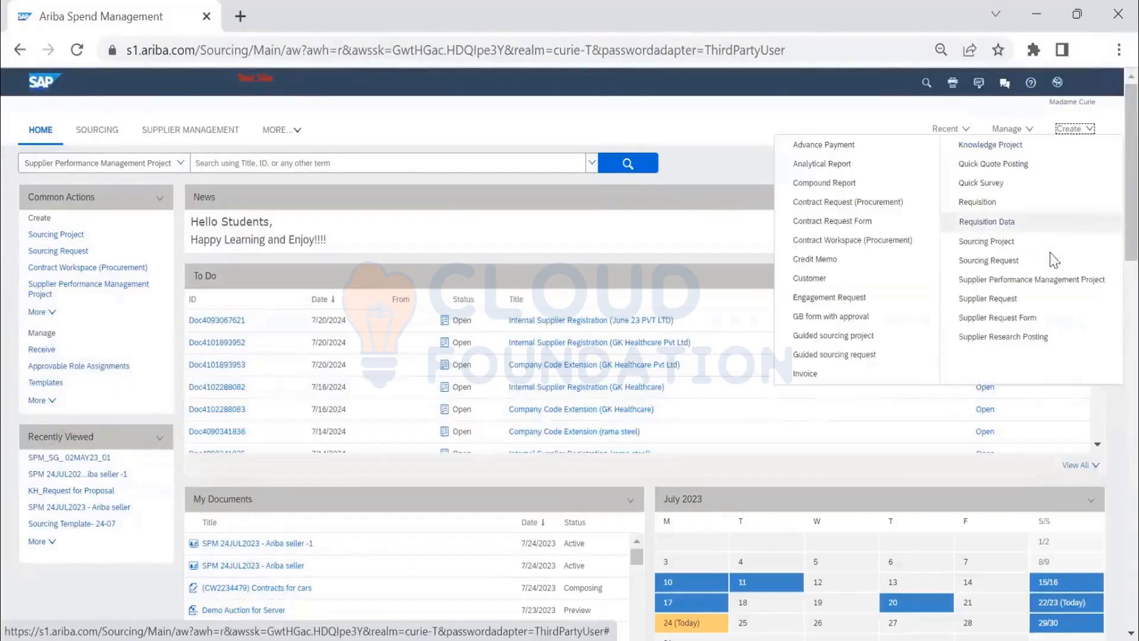
click(1042, 282)
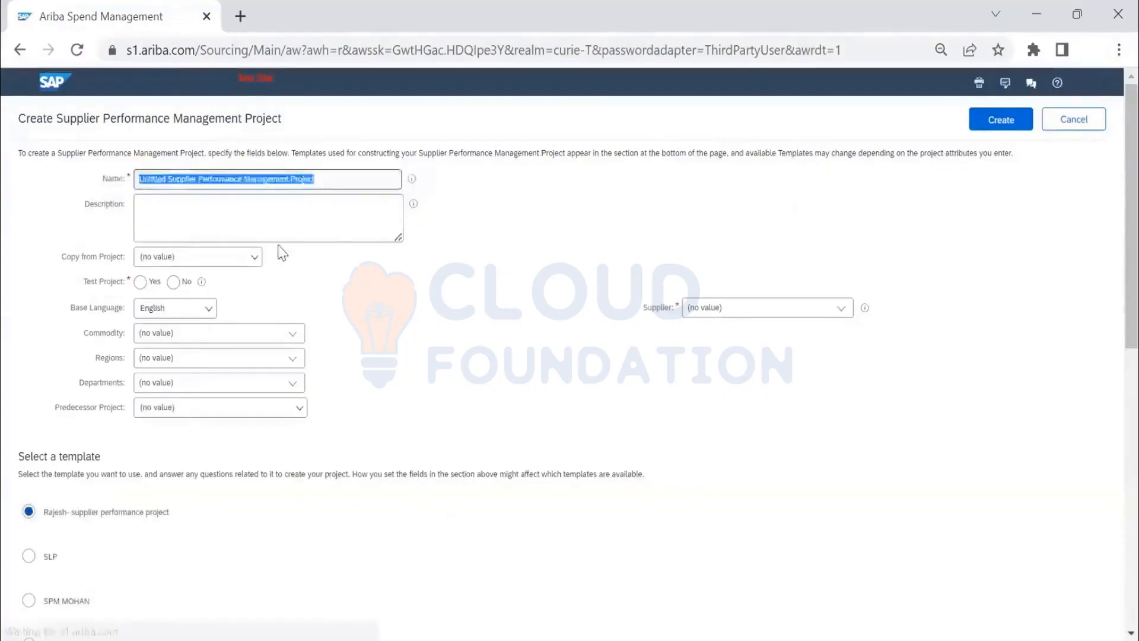
Look through the available templates and choose "SPM Template" for the new project.
scroll(353, 342, down, 8)
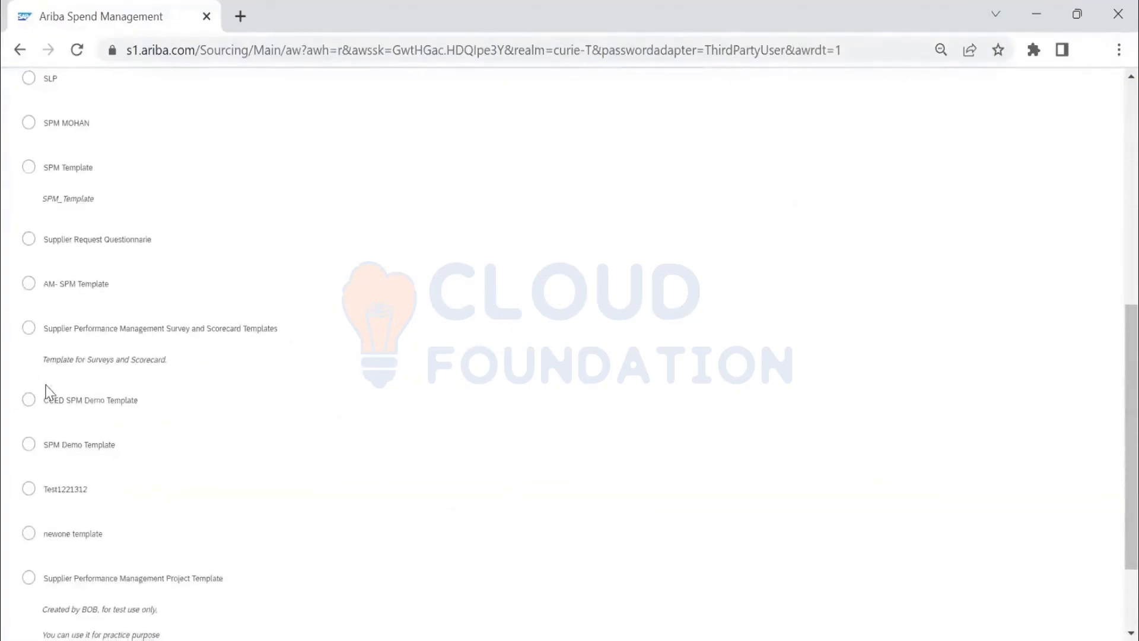
scroll(50, 392, down, 2)
scroll(40, 350, up, 3)
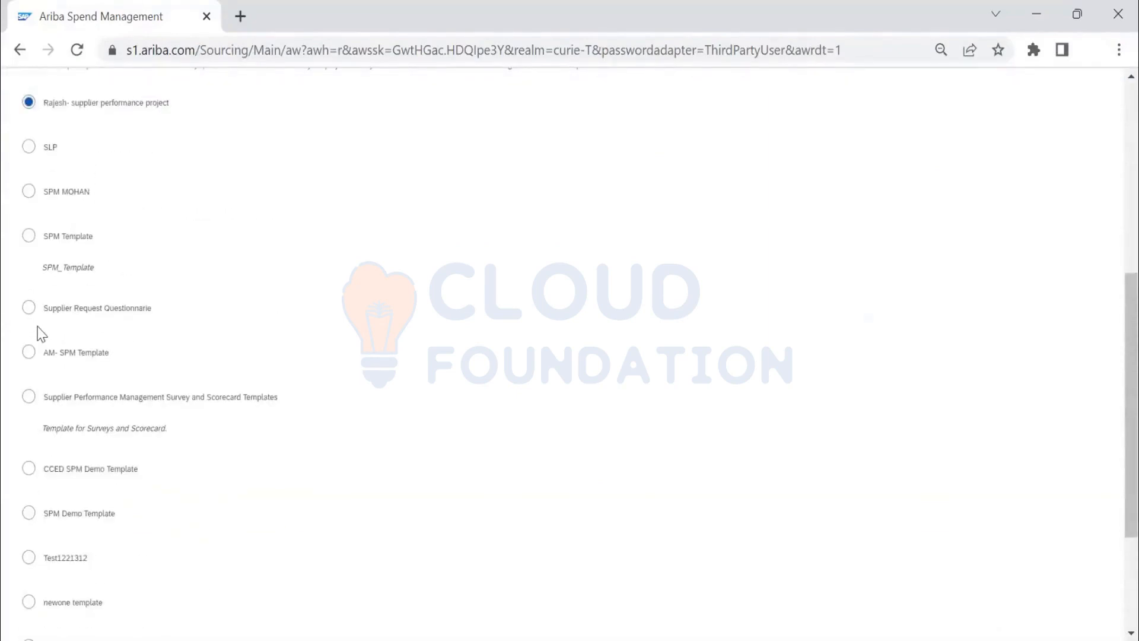
click(27, 237)
scroll(272, 309, down, 3)
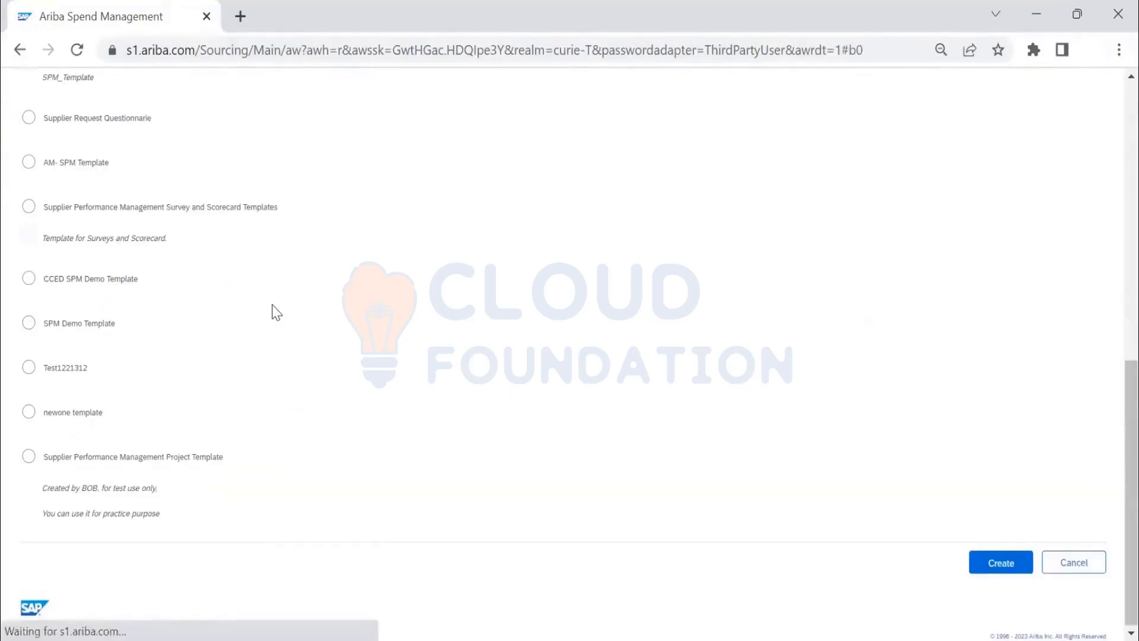
Name the new Supplier Performance Management Project "SPM 24JUL2023 - Ariba seller -2".
scroll(275, 315, up, 10)
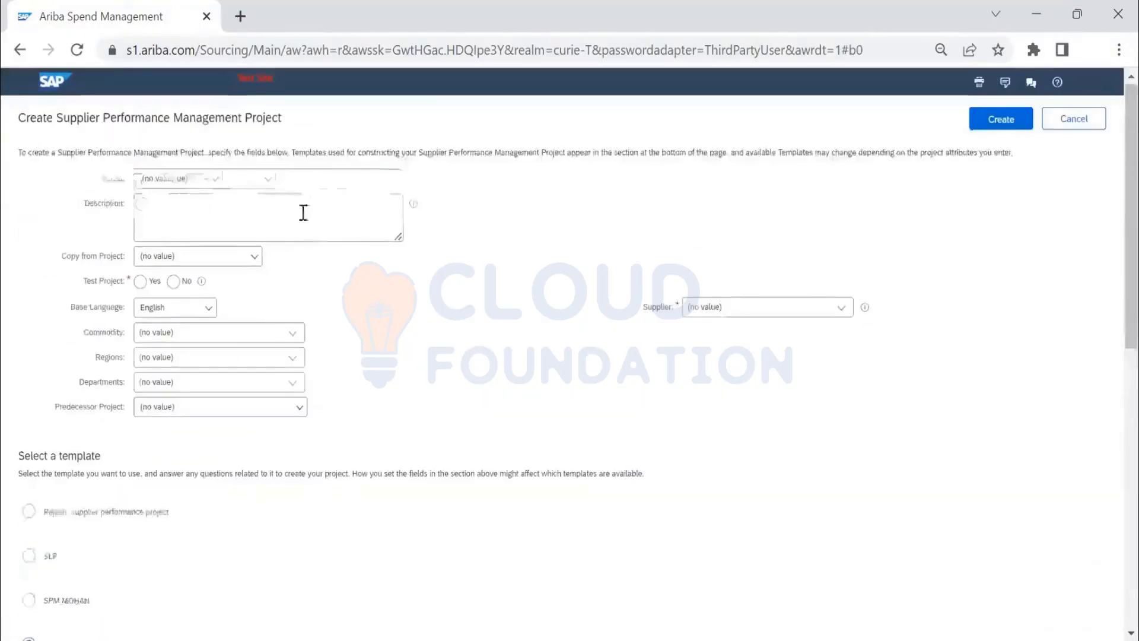
drag(313, 178, 5, 174)
key(BackSpace)
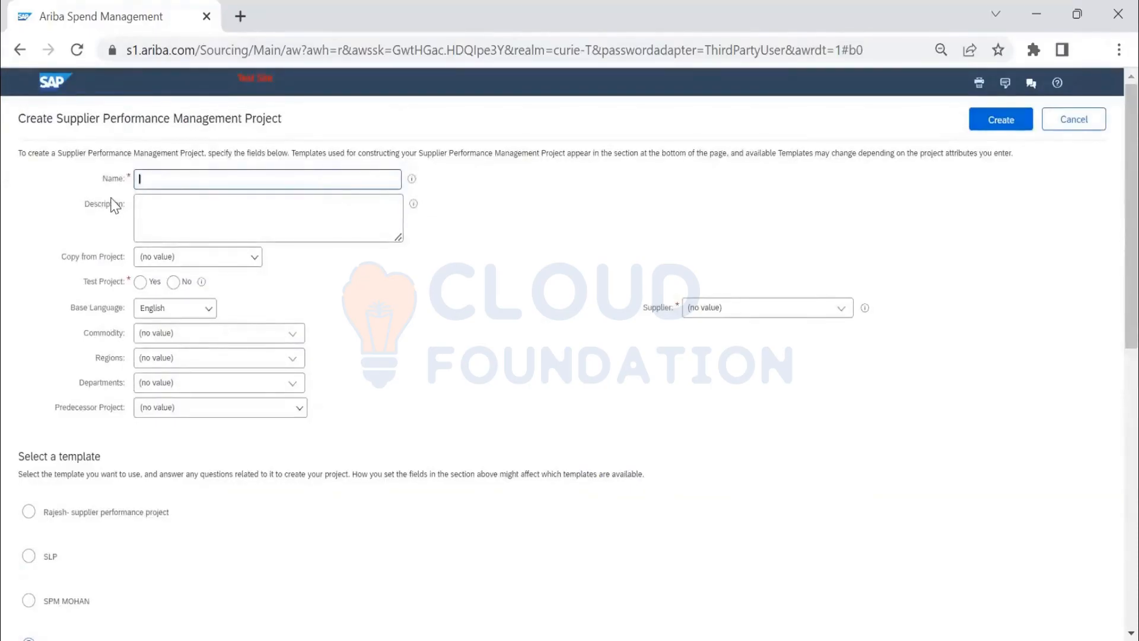
text(SPM 24JUL2023 - Ariba seller -1)
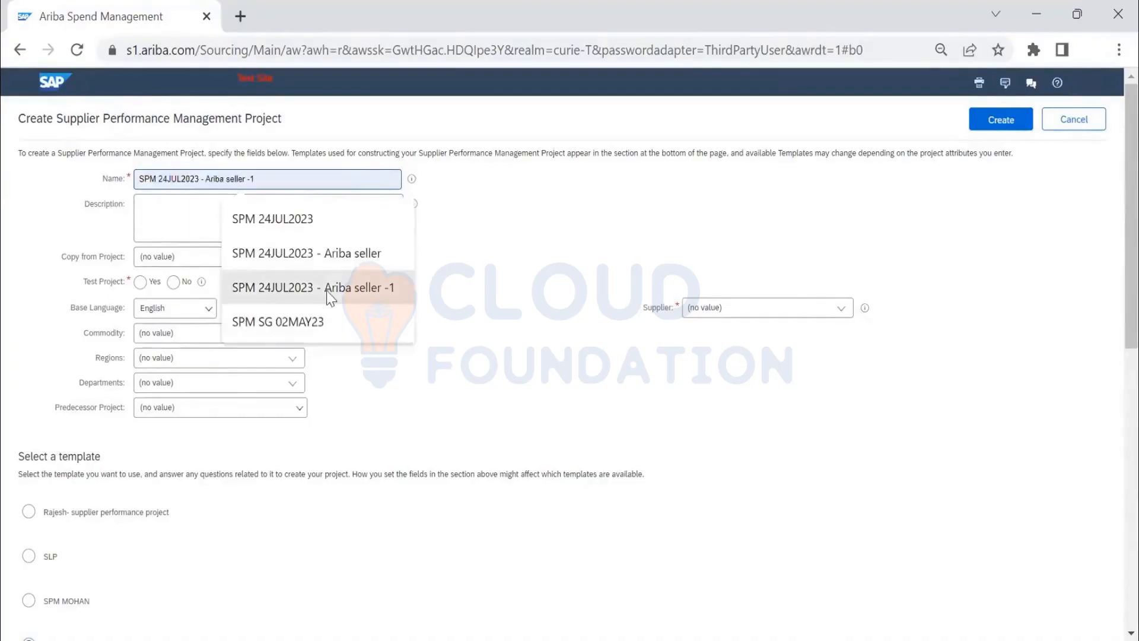
click(331, 291)
key(BackSpace)
text(24JUL2023 - Ariba seller -2)
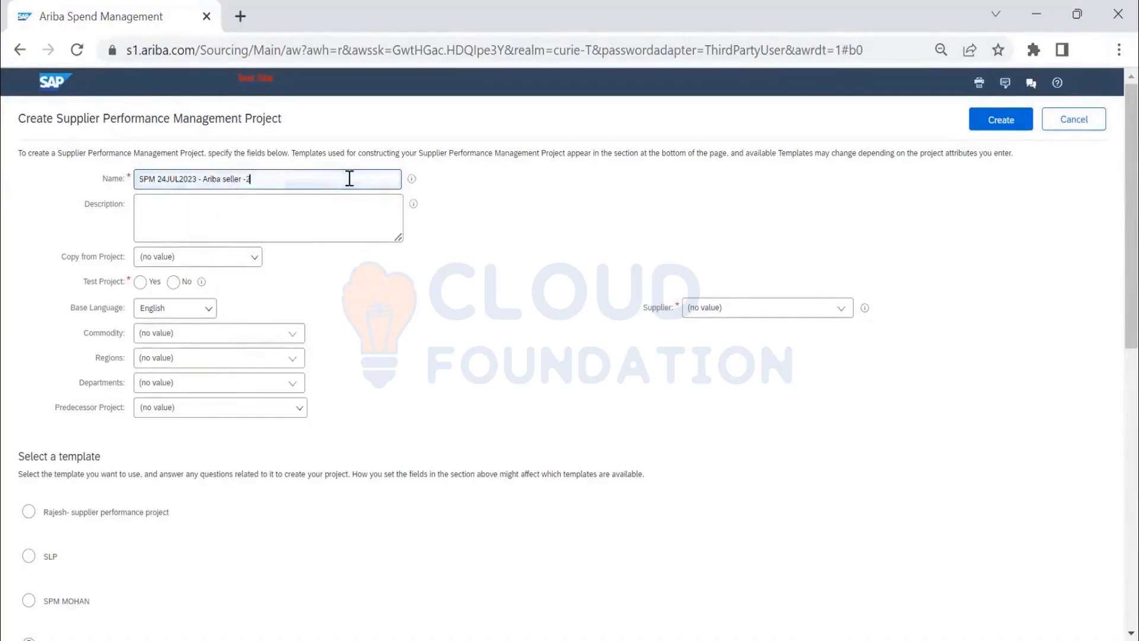
Choose Test Supplier as the supplier, set Test Project to No, and create the project.
click(850, 318)
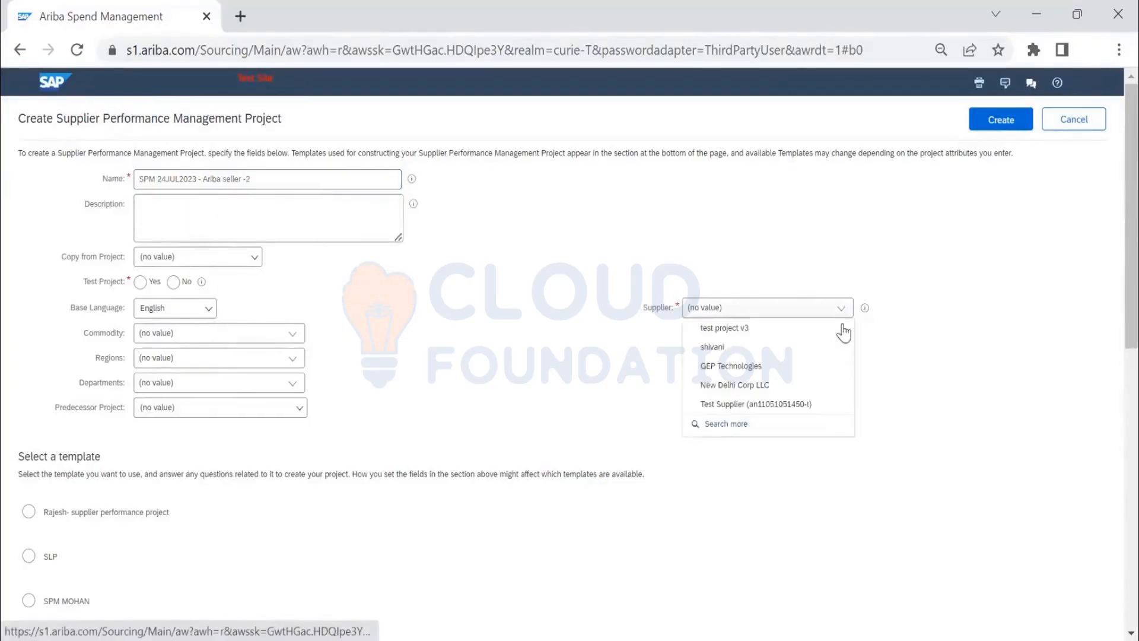
click(808, 408)
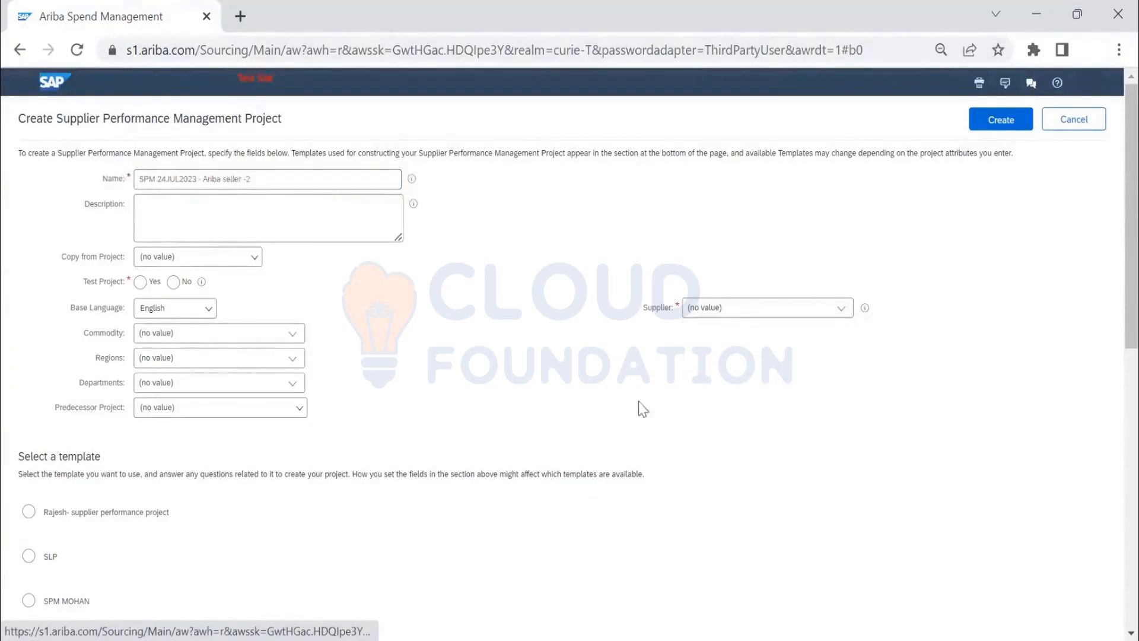
click(173, 282)
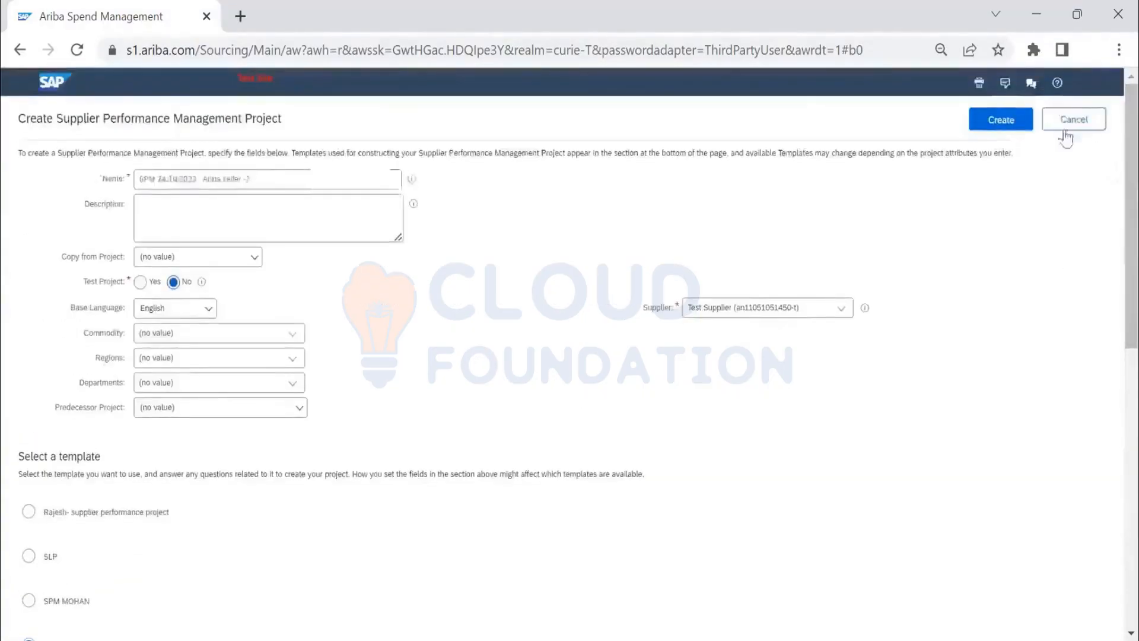
click(1009, 121)
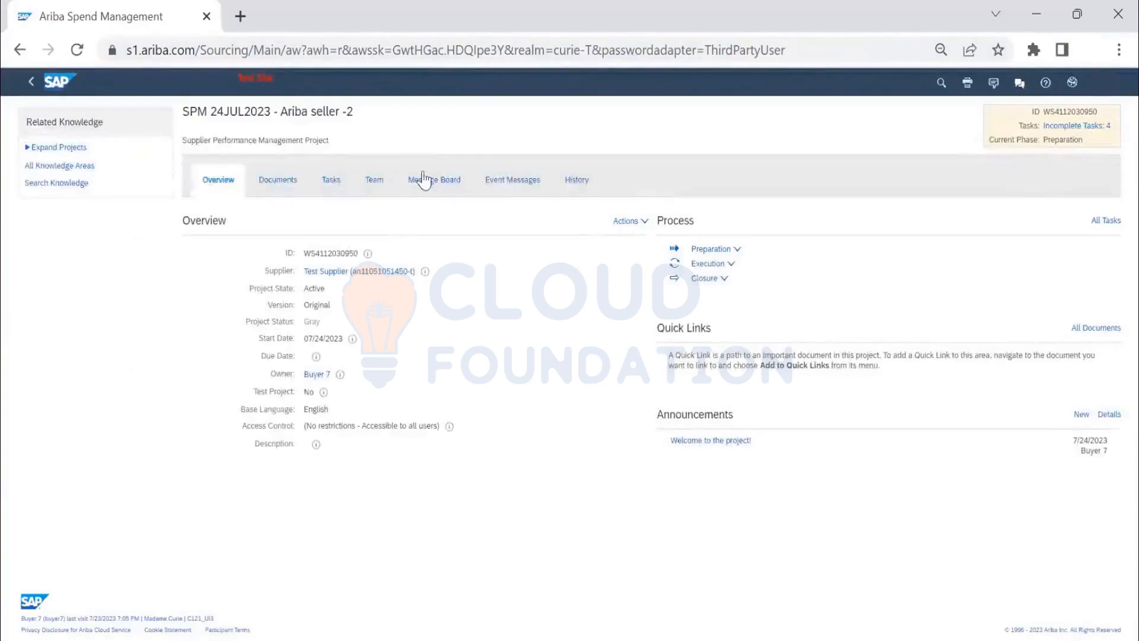
Check the new project's task phases and the contents of its Scorecard and Survey documents folder.
click(335, 186)
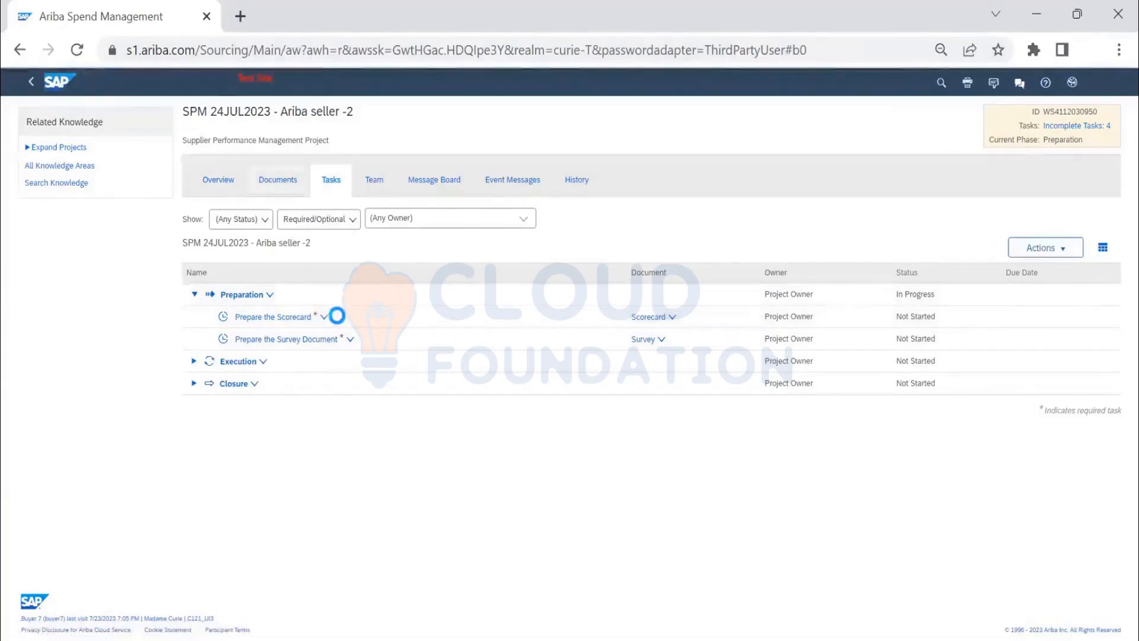
click(194, 267)
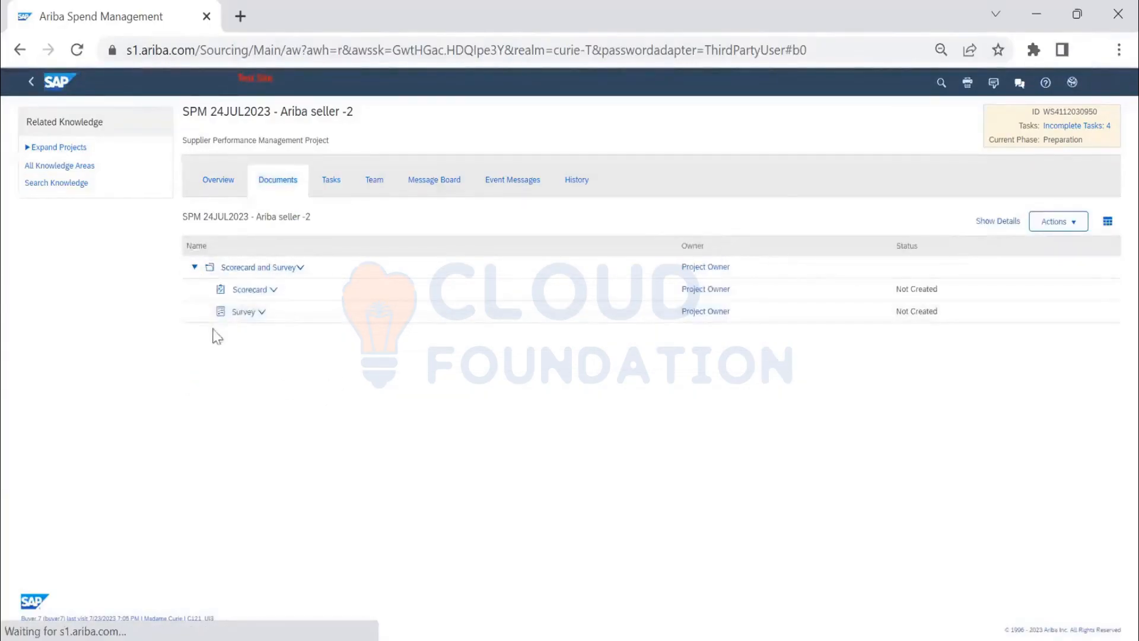
click(331, 180)
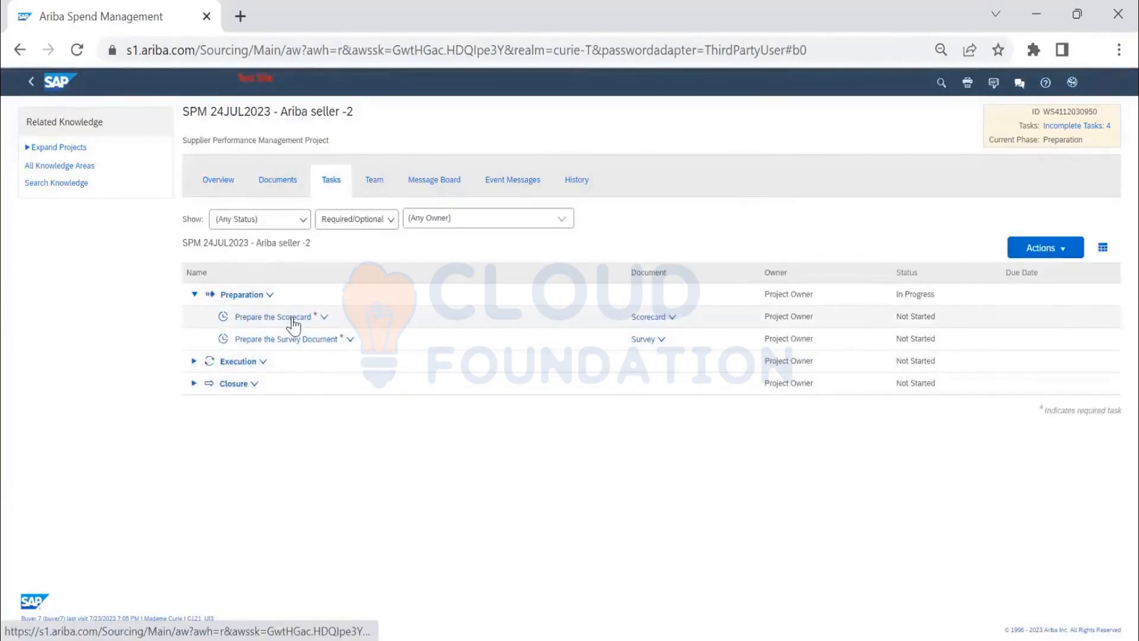
View the details of the Prepare the Scorecard task and open its Scorecard document.
click(293, 318)
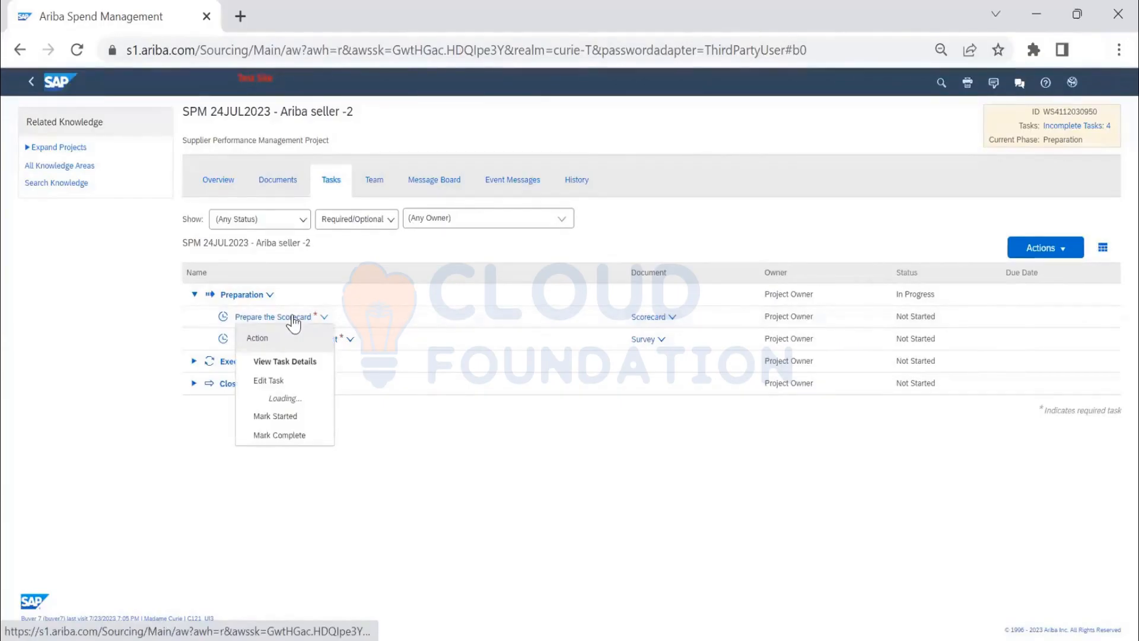
click(267, 418)
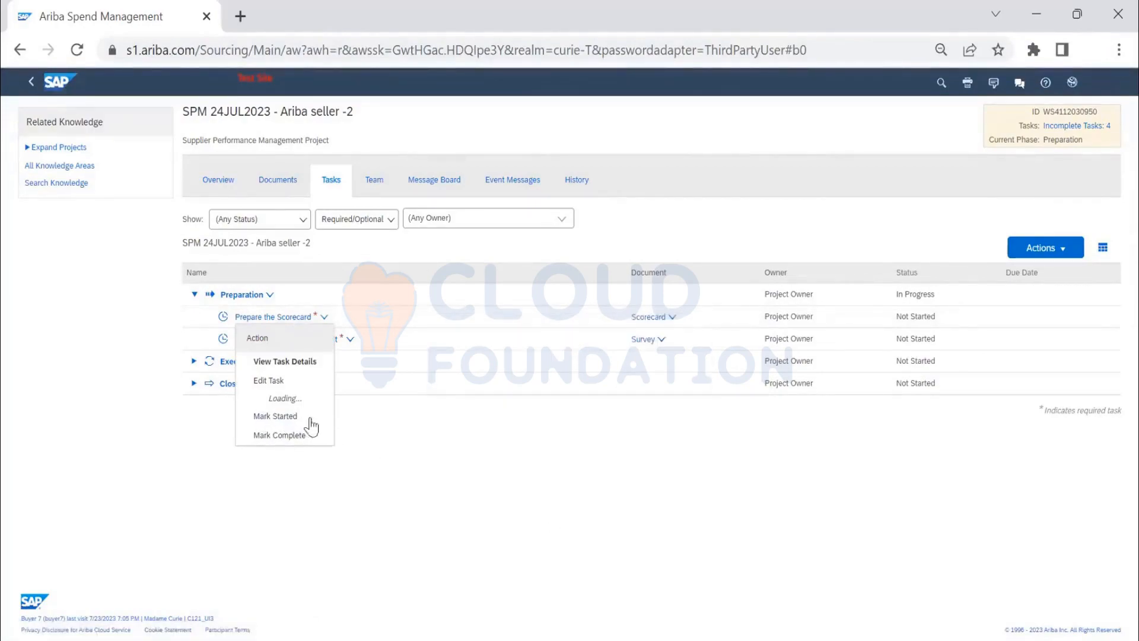
click(291, 363)
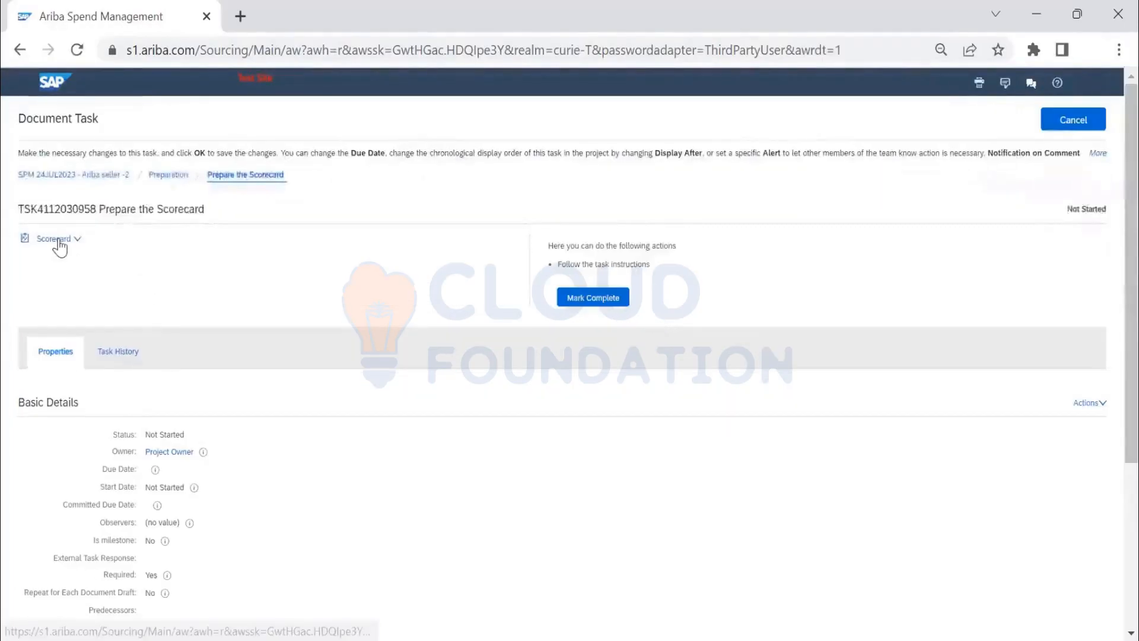
click(63, 240)
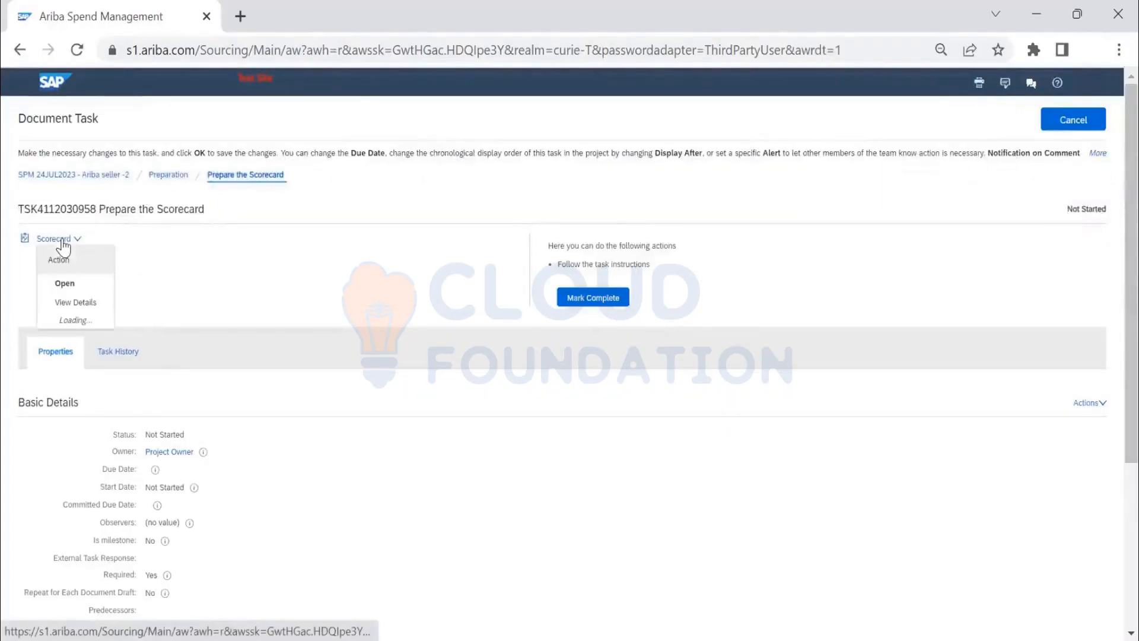
click(81, 287)
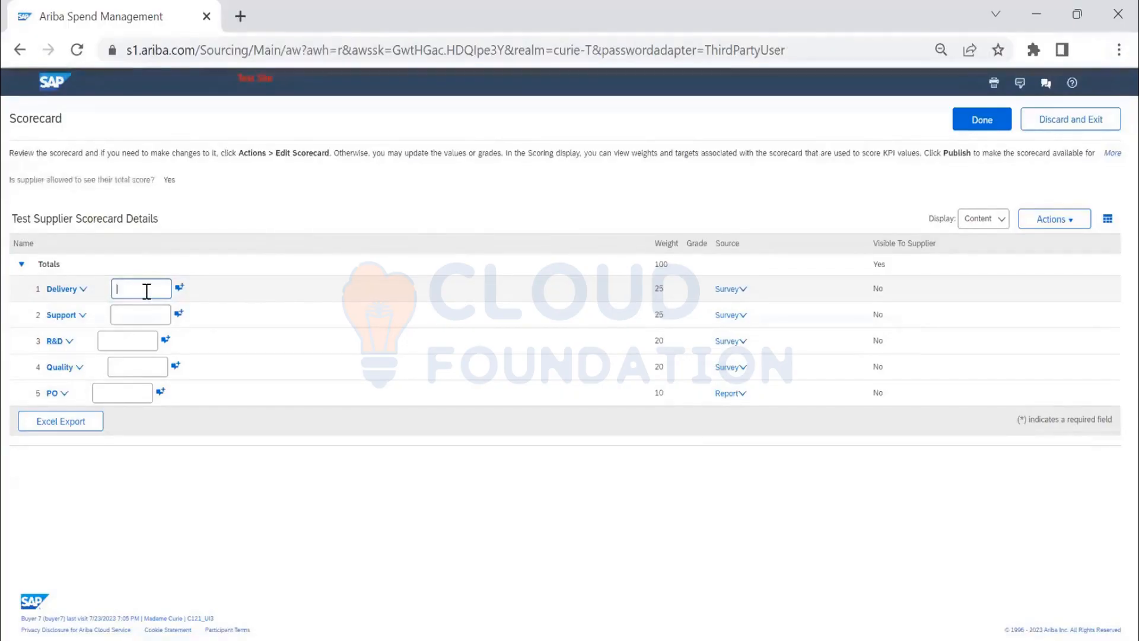
Enter 20 for each scorecard KPI: Delivery, Support, R&D, Quality and PO.
text(20)
key(Tab)
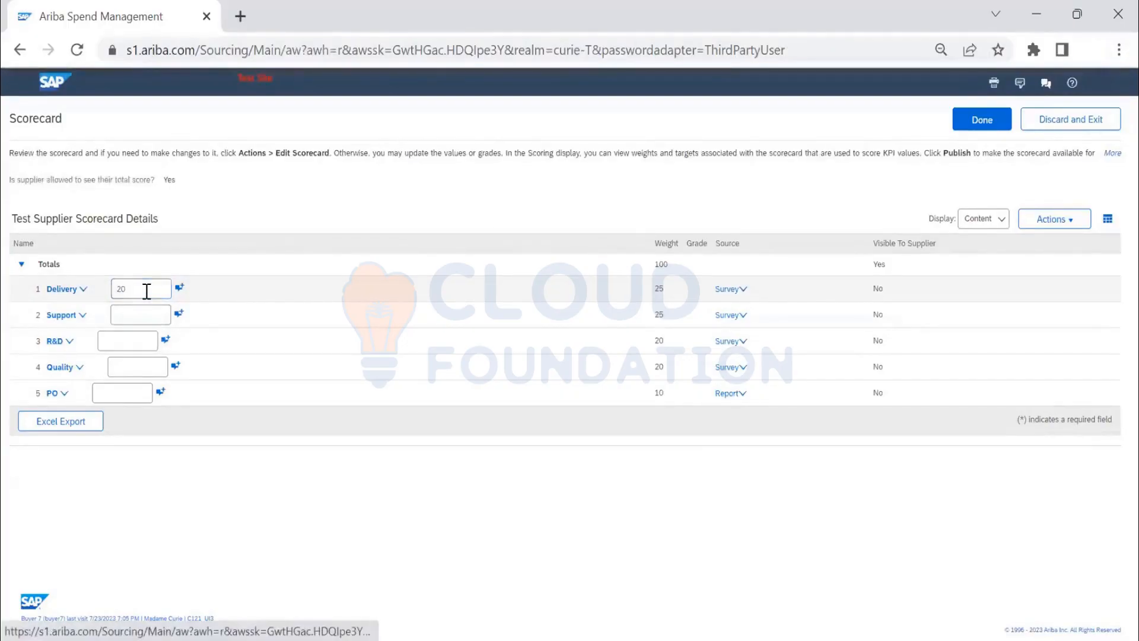
click(140, 322)
text(20)
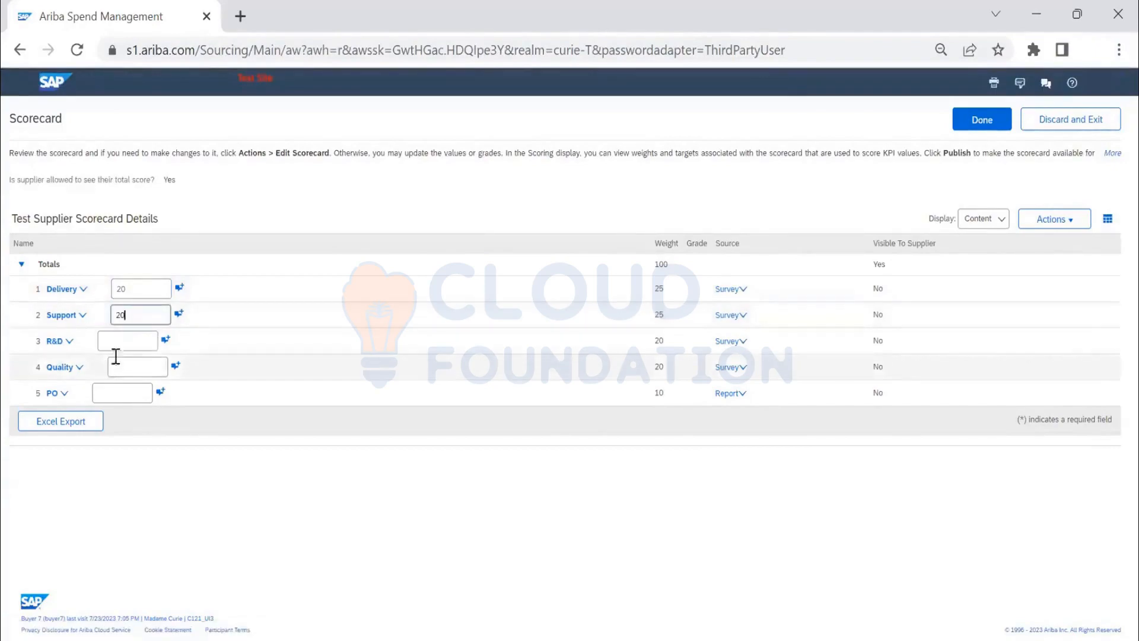
click(132, 341)
text(20)
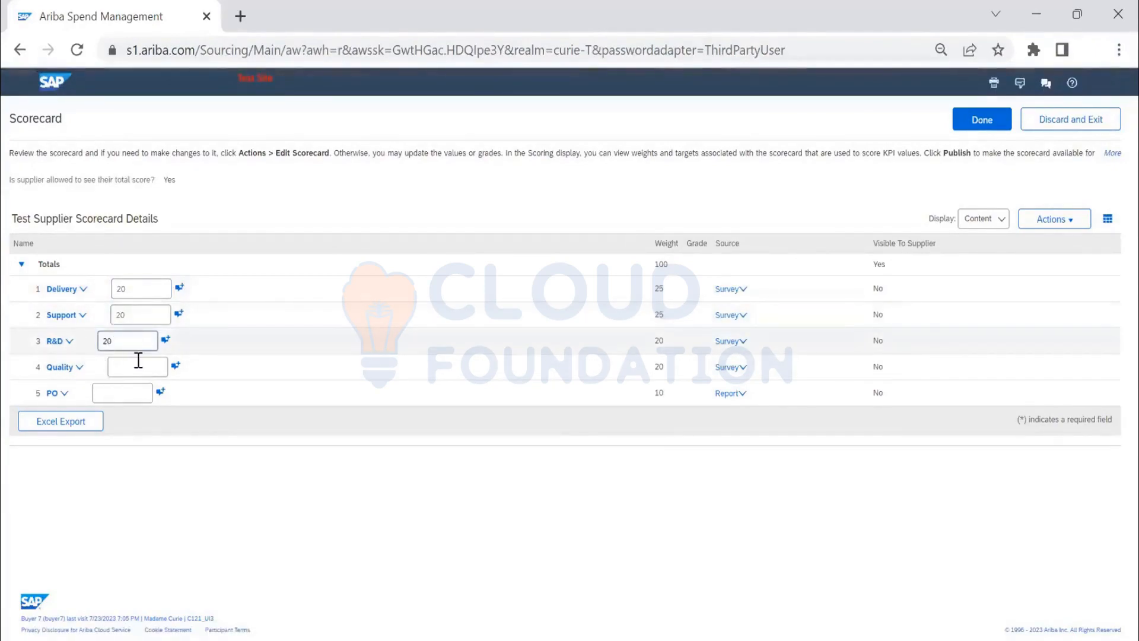
click(139, 367)
text(20)
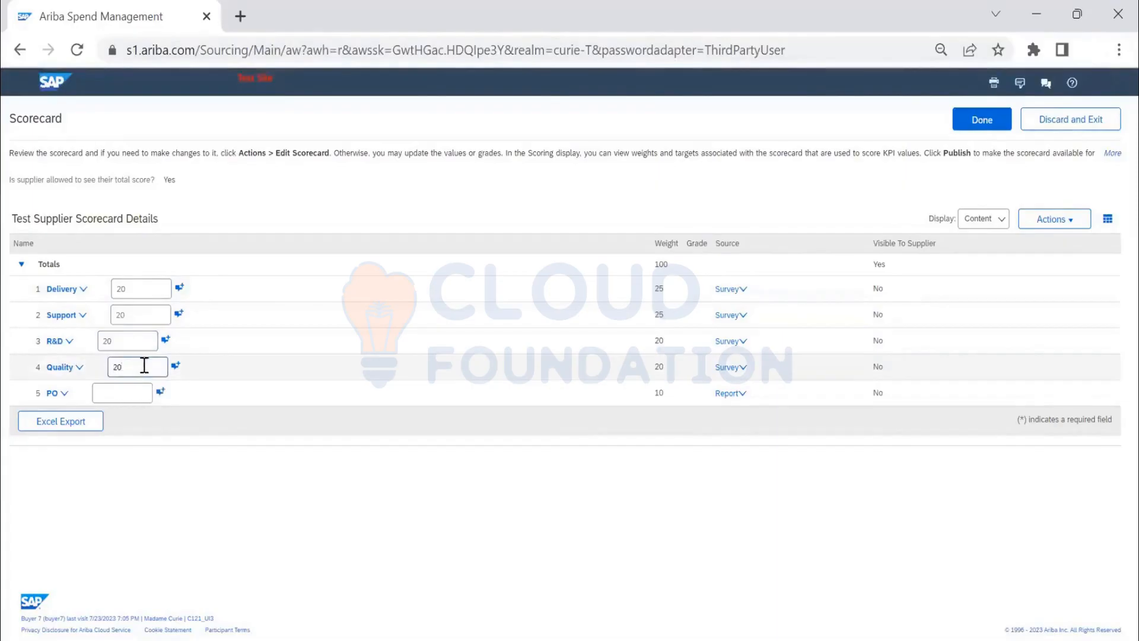
click(141, 391)
text(20)
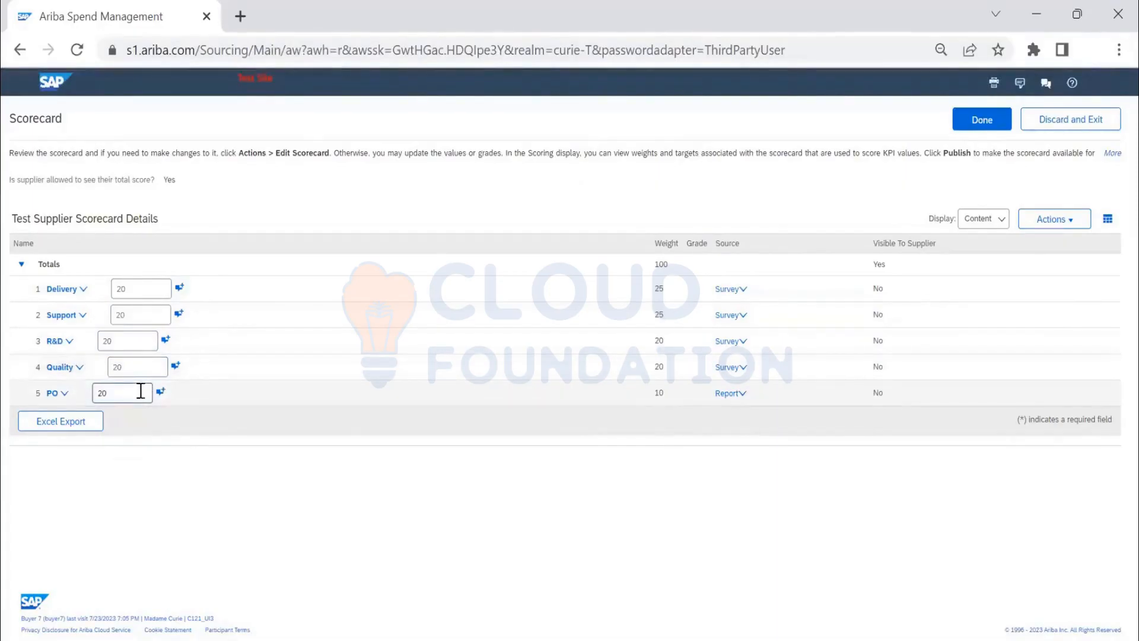
Update the scorecard totals and finish the scorecard, keeping the entered values.
click(1055, 218)
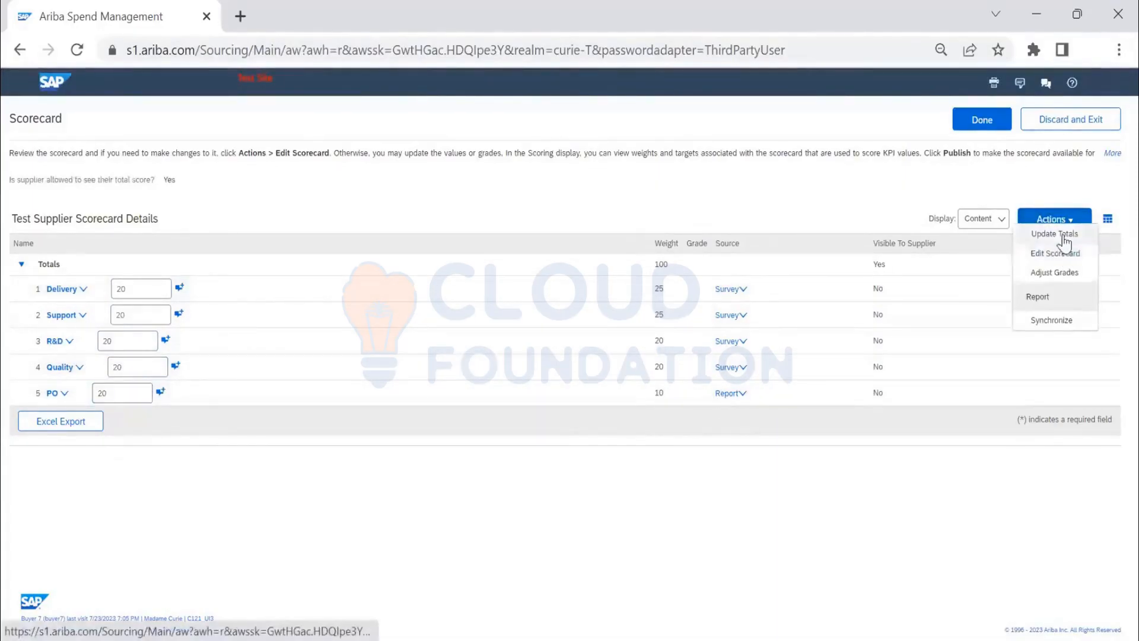
click(1054, 235)
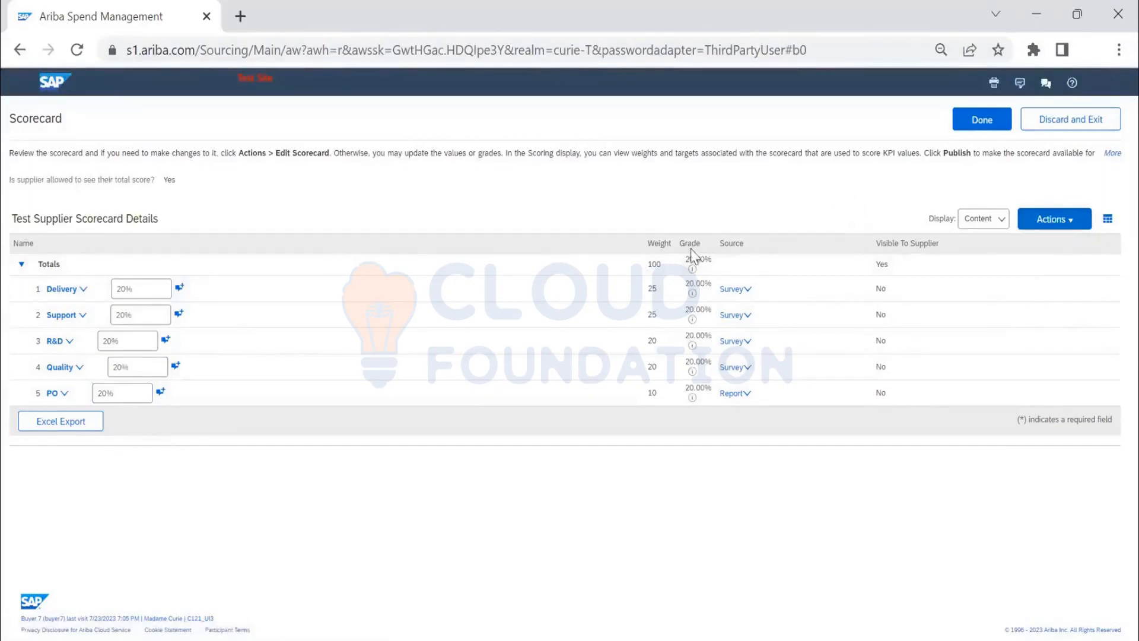
click(1071, 209)
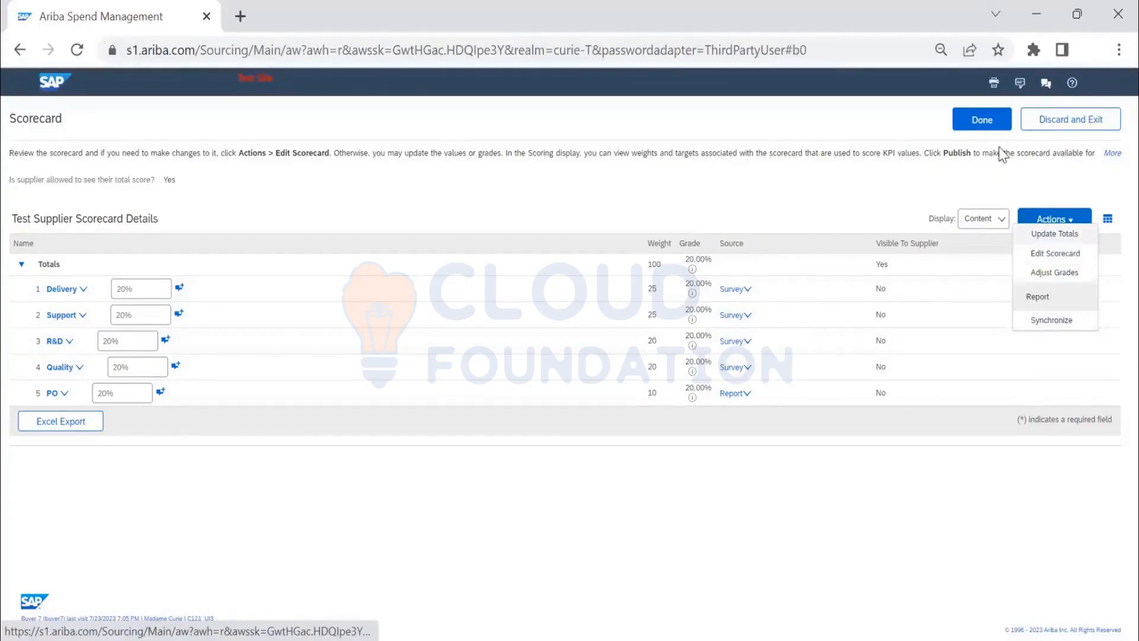
click(992, 123)
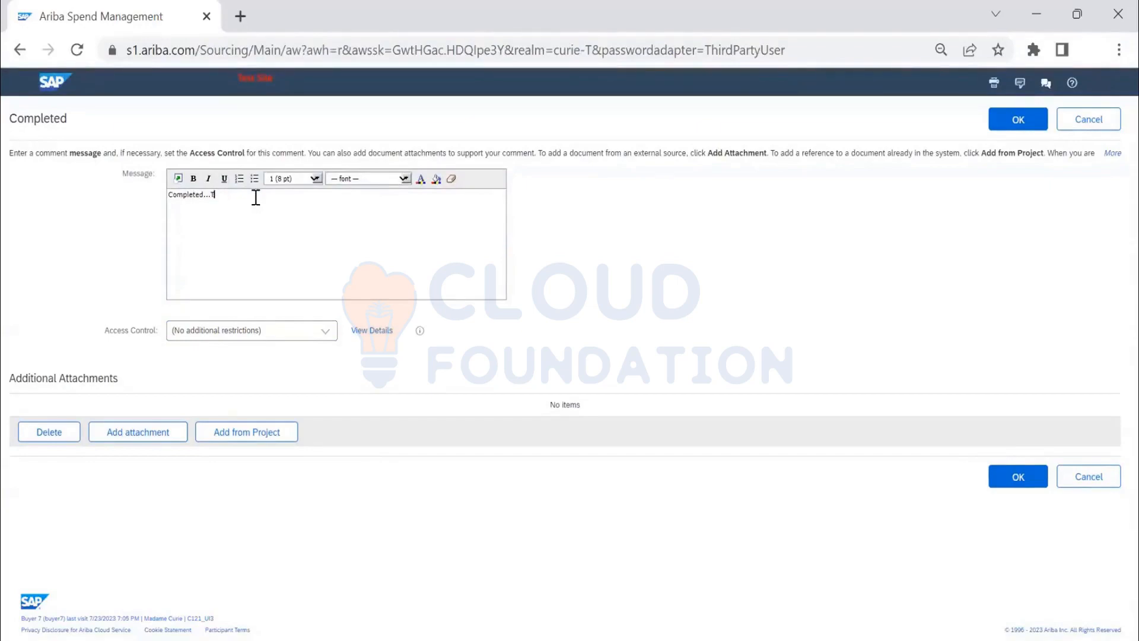
Mark the Prepare the Scorecard task complete with the message "Completed...test 24th july".
key(BackSpace)
text(test 24th july)
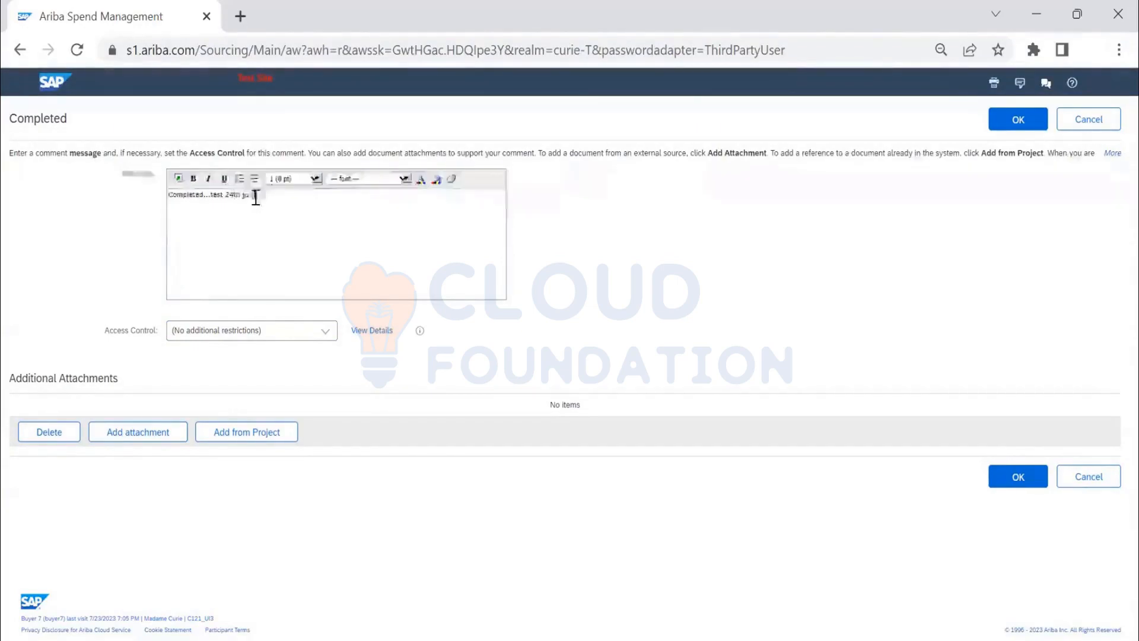
click(1028, 119)
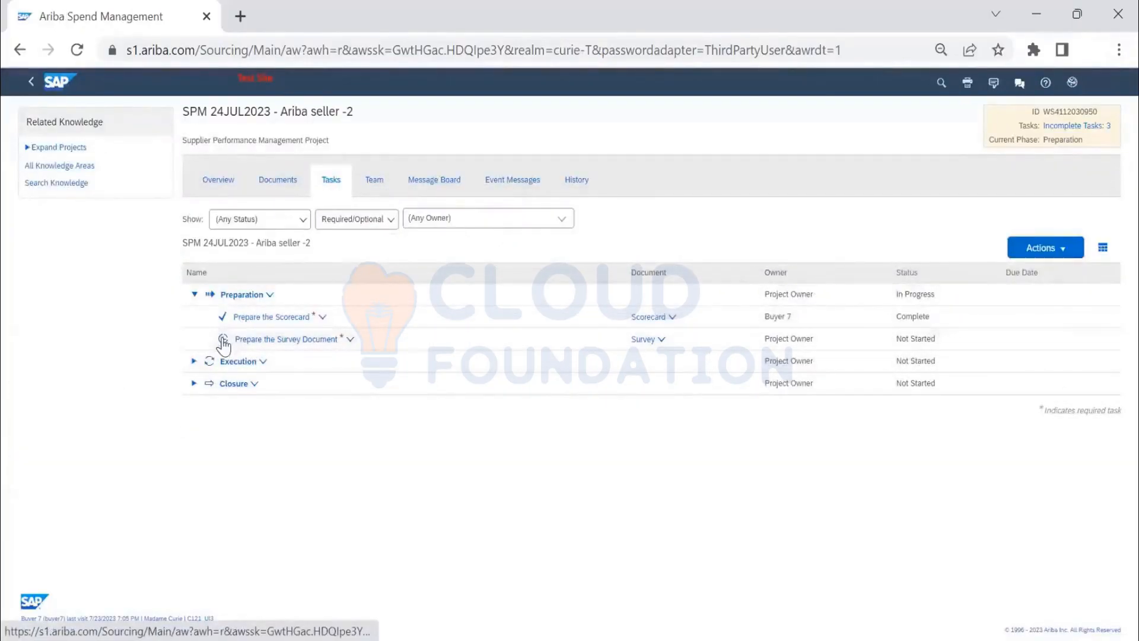
Open the Survey document from the Prepare the Survey Document task and check its questions and display options.
click(224, 342)
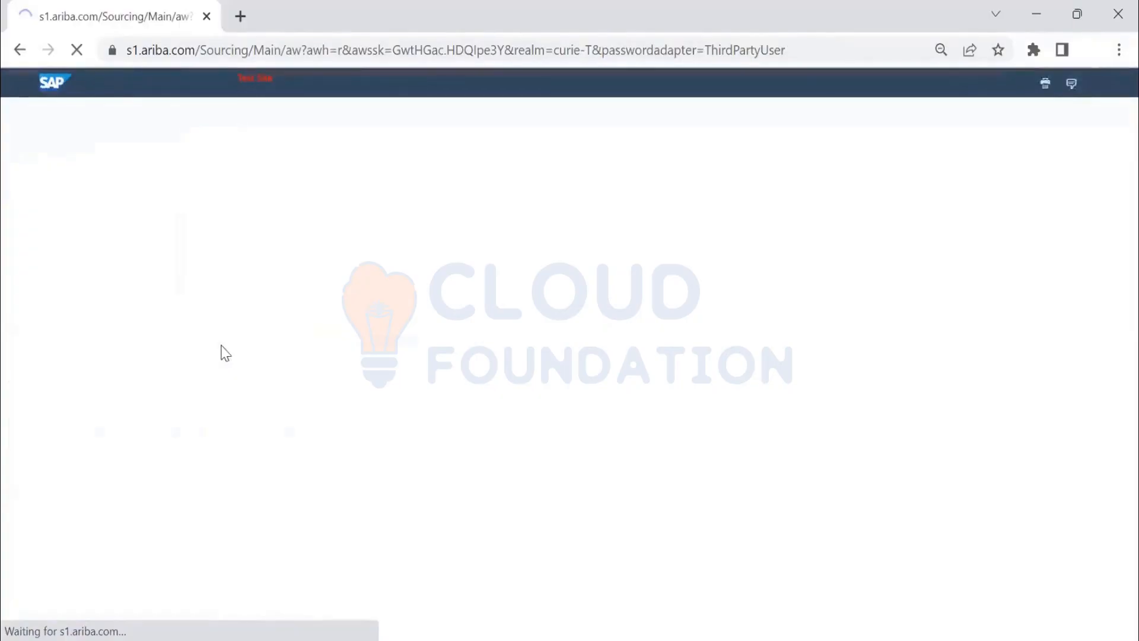
click(49, 239)
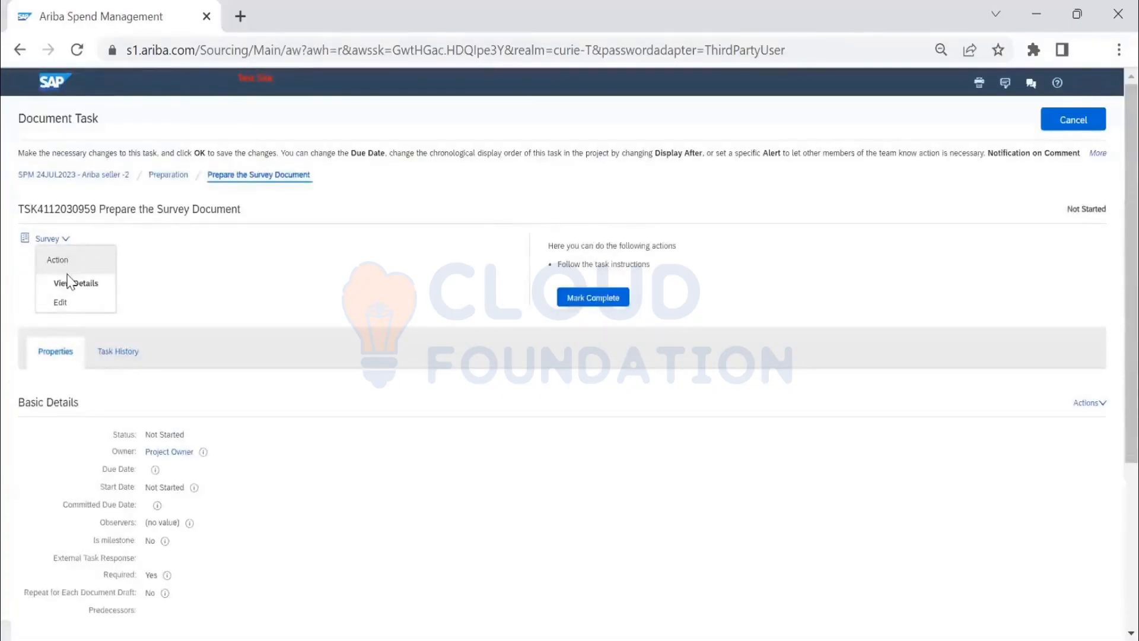
click(70, 303)
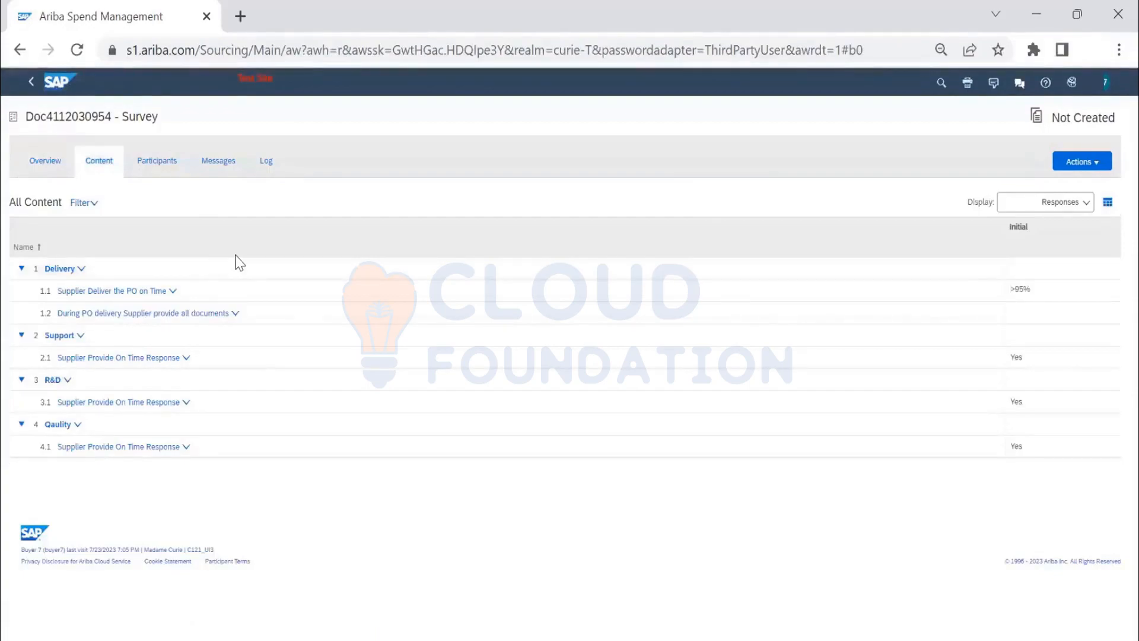
click(1062, 202)
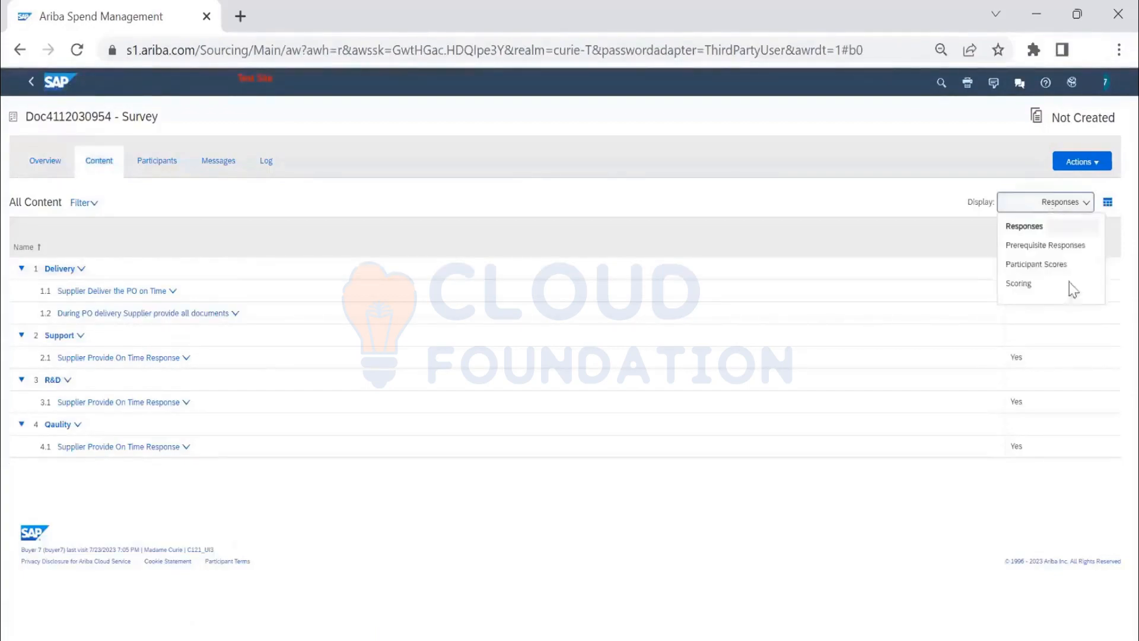
click(621, 212)
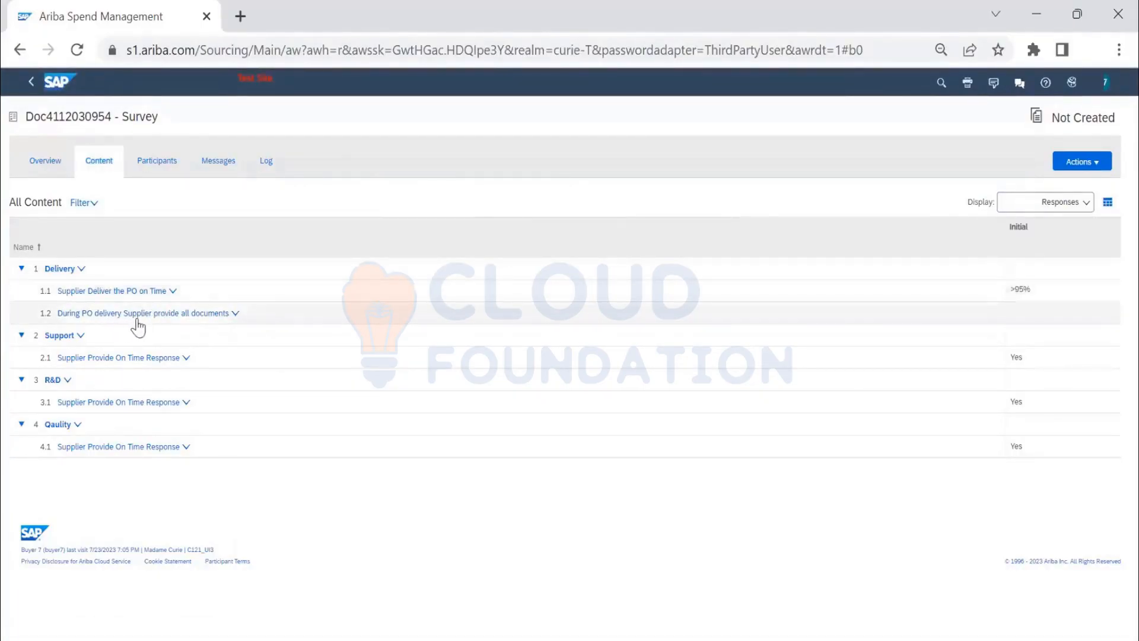
Check the survey's participants, overview and available actions, and go back to the Prepare the Survey Document task.
click(158, 162)
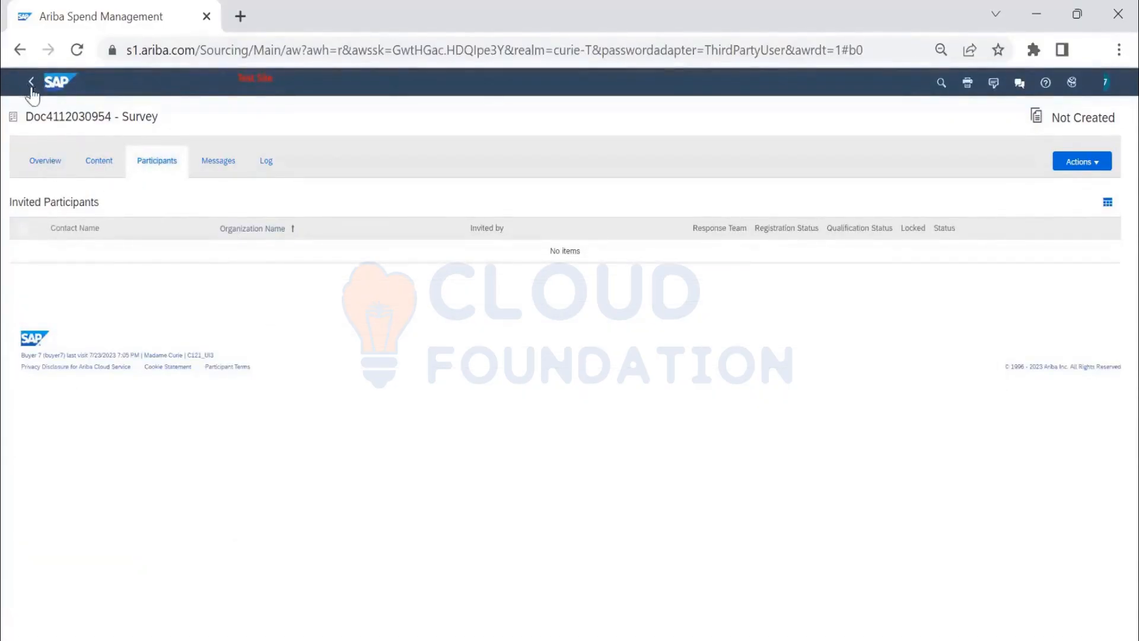
click(45, 161)
click(1048, 162)
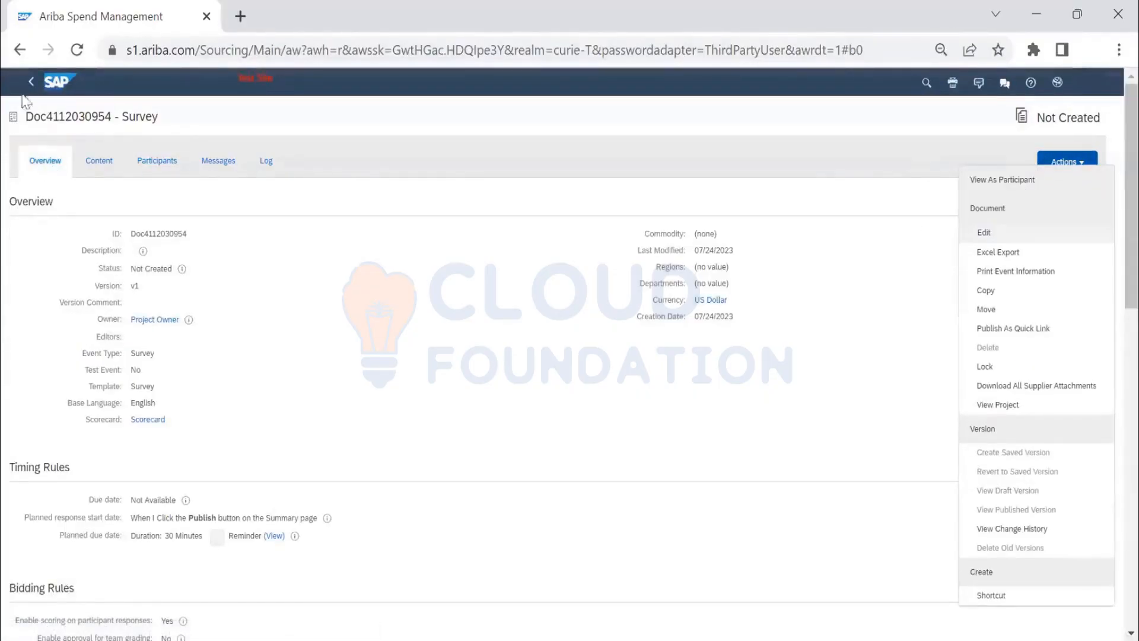
click(266, 169)
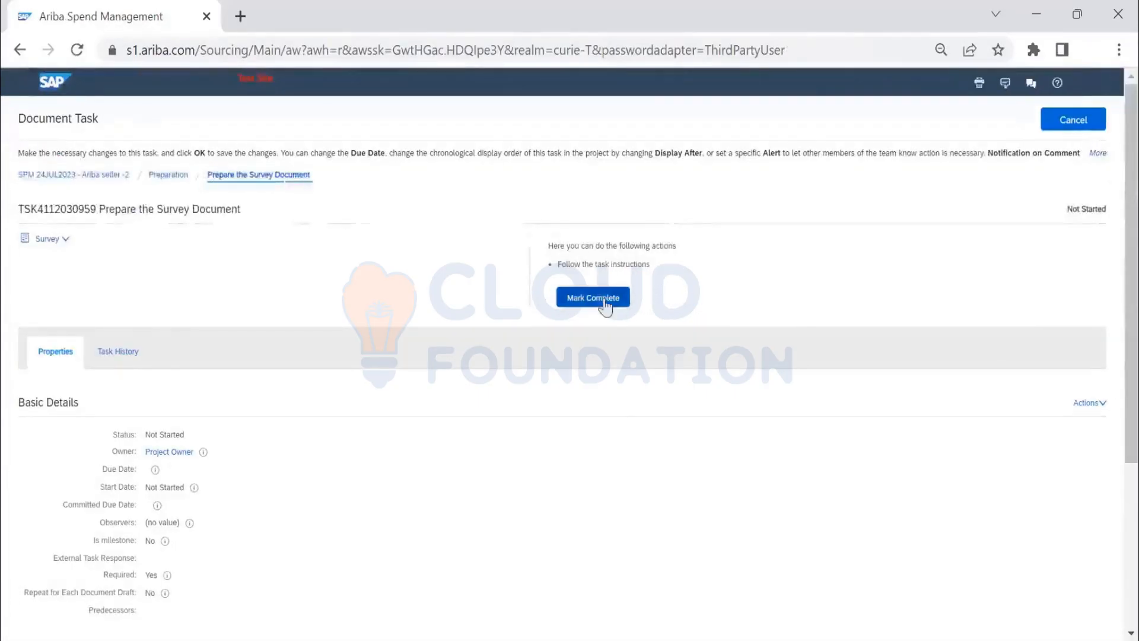
Try to mark the Prepare the Survey Document task complete with the message "Completed".
click(605, 302)
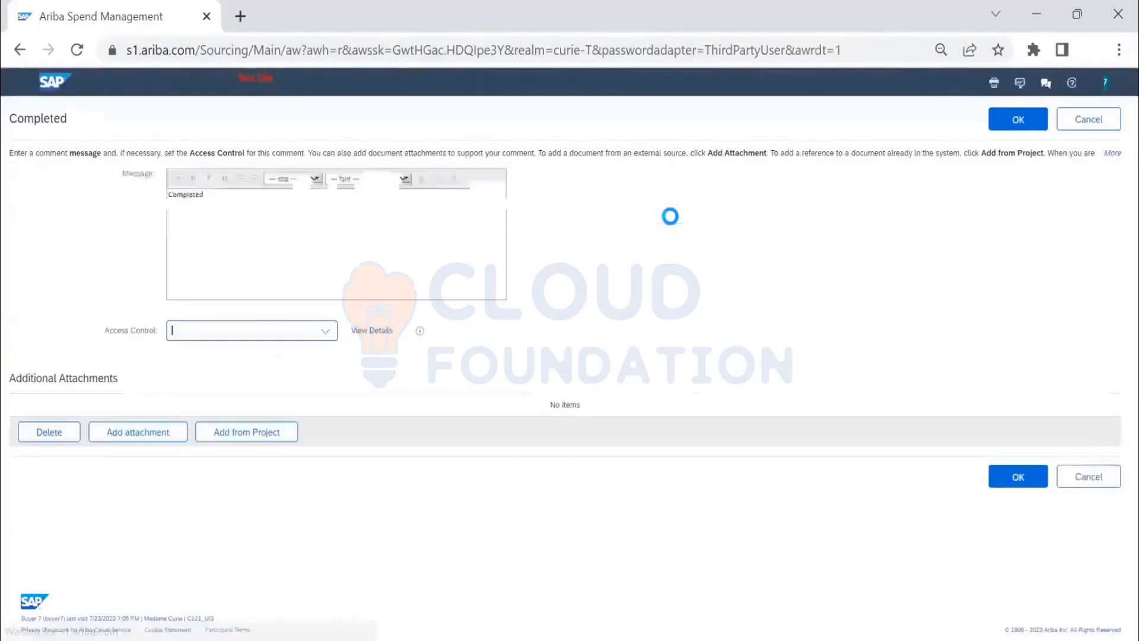
click(1016, 122)
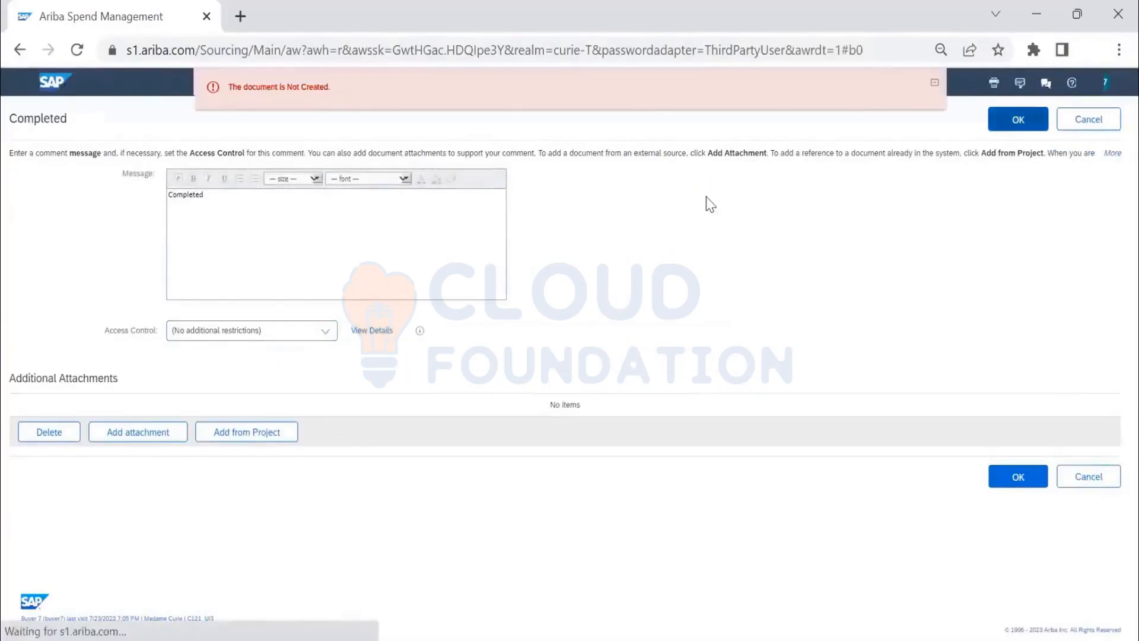
click(1093, 126)
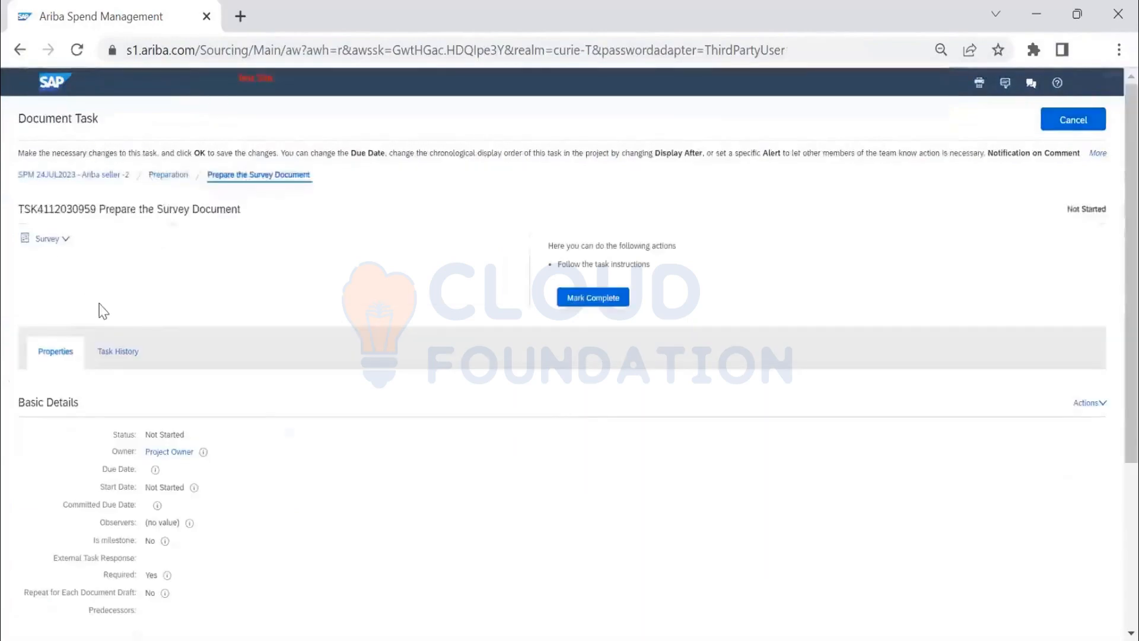
Open the Survey document for editing from the Prepare the Survey Document task and accept its event overview details.
click(48, 238)
click(72, 300)
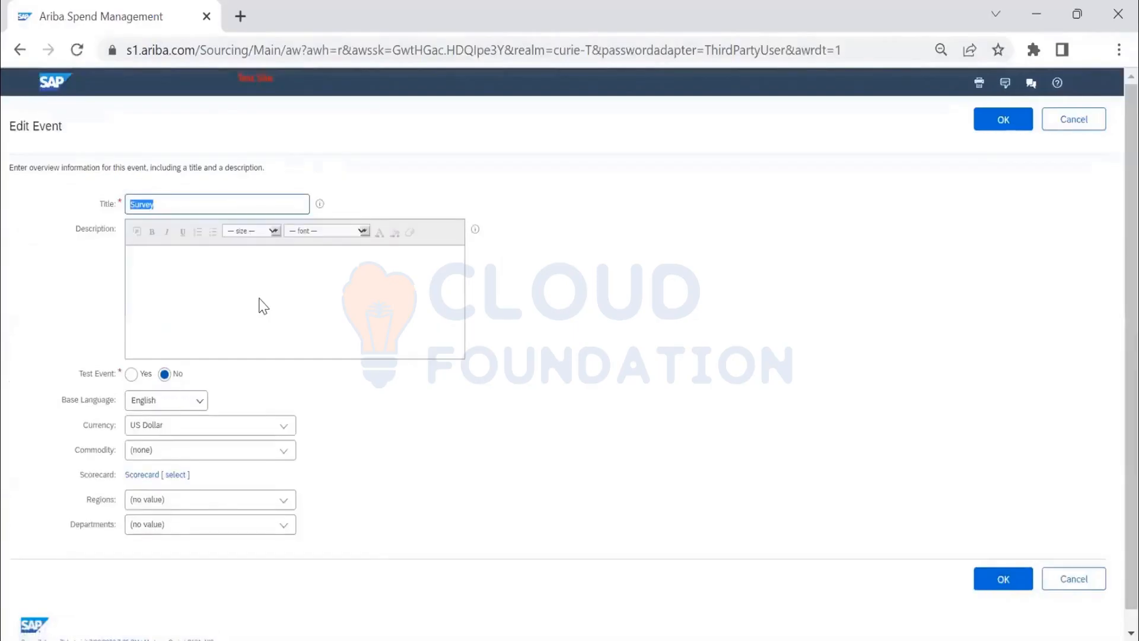
scroll(1007, 127, down, 1)
click(1003, 102)
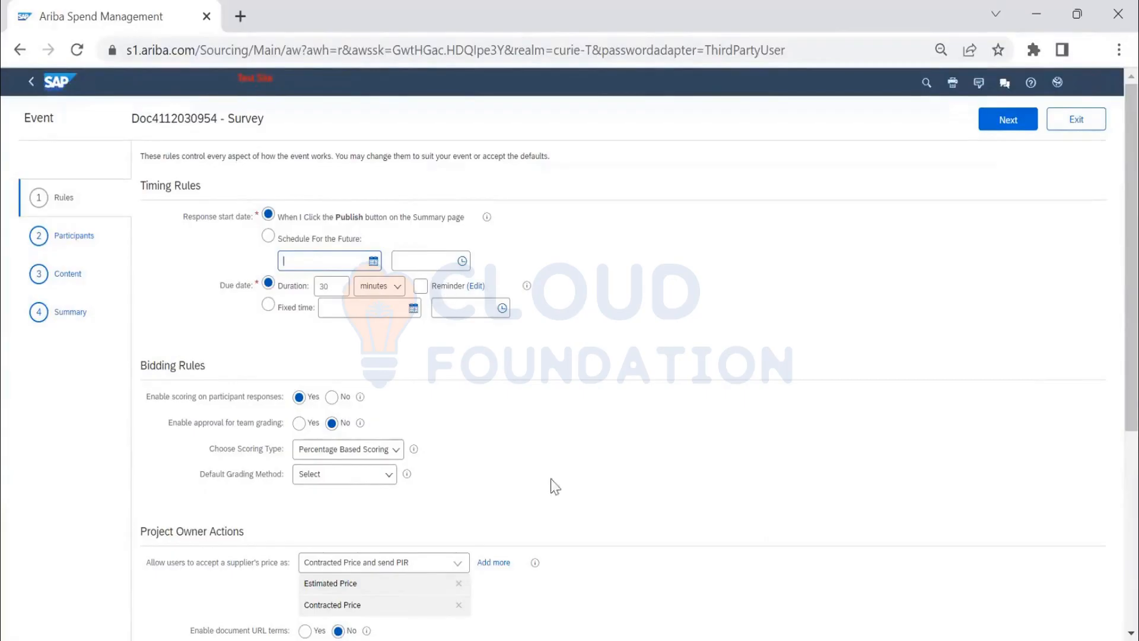
Review the survey's timing, bidding, project owner and market feedback rules, and check its participant invitation page.
scroll(613, 372, down, 5)
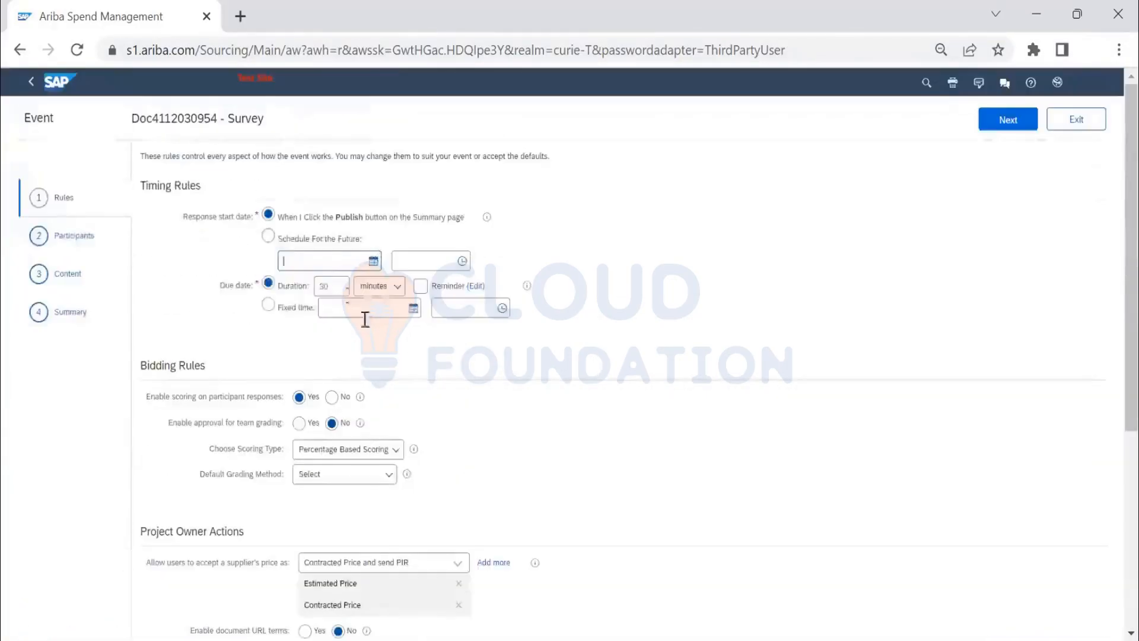
scroll(368, 428, down, 3)
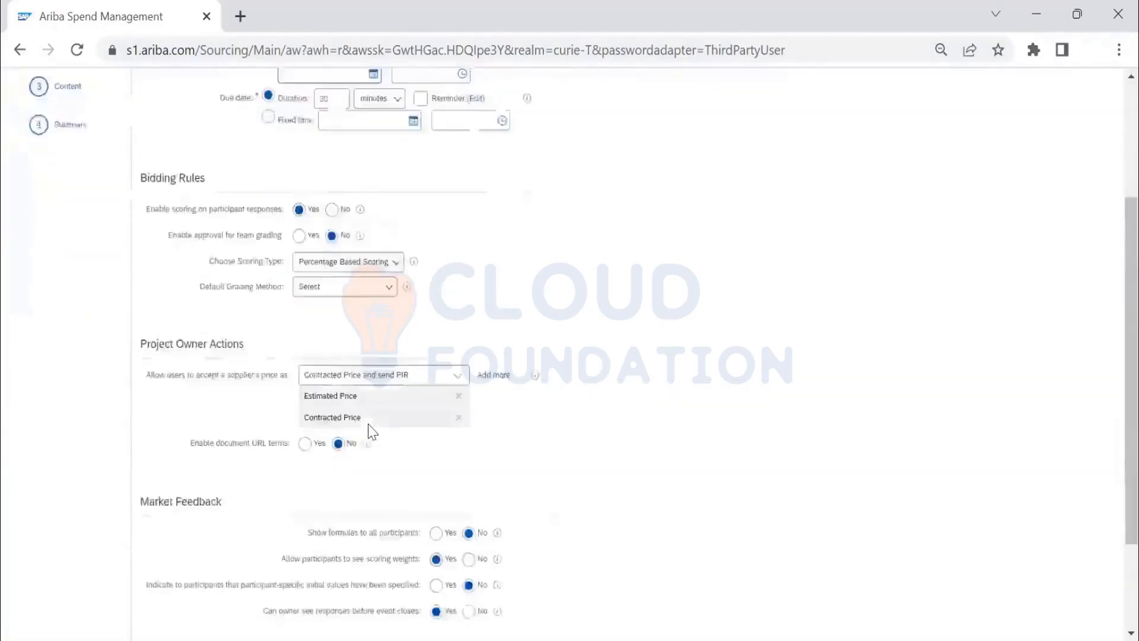
scroll(365, 415, down, 2)
scroll(323, 277, up, 5)
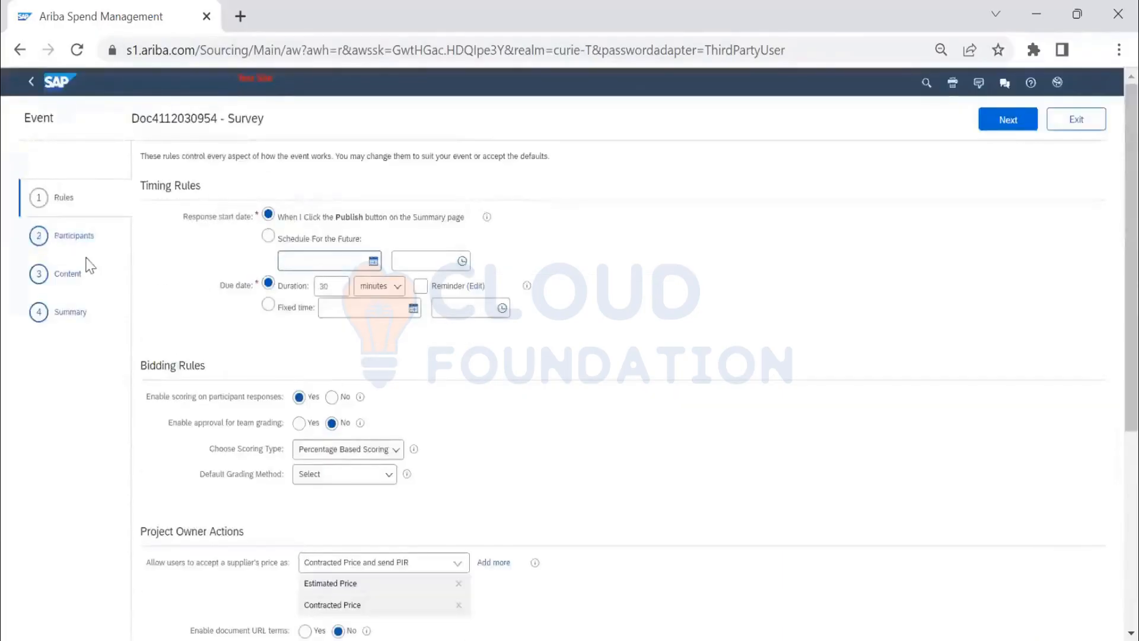
click(111, 268)
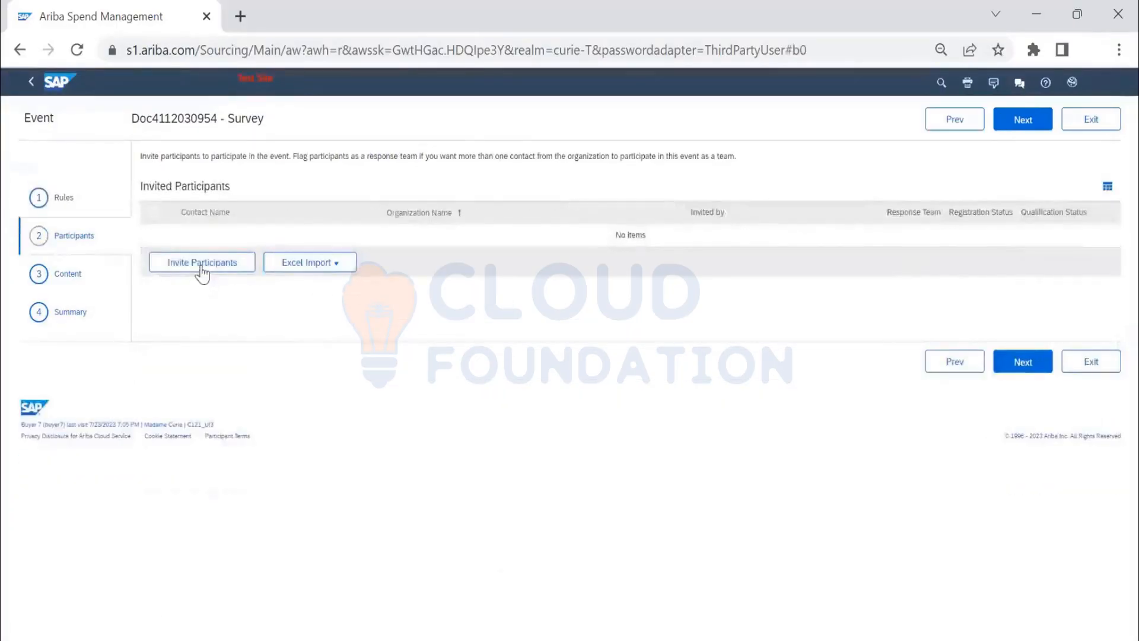
click(198, 272)
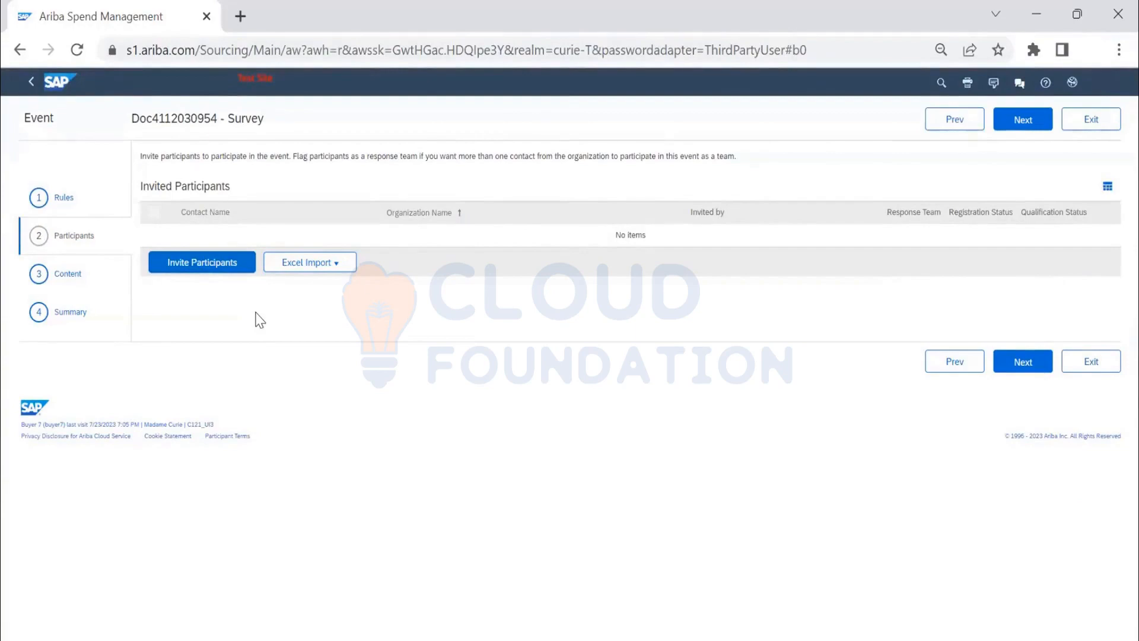
Answer Yes to question 1.2, "During PO delivery Supplier provide all documents", in the survey content and continue to the summary.
click(69, 275)
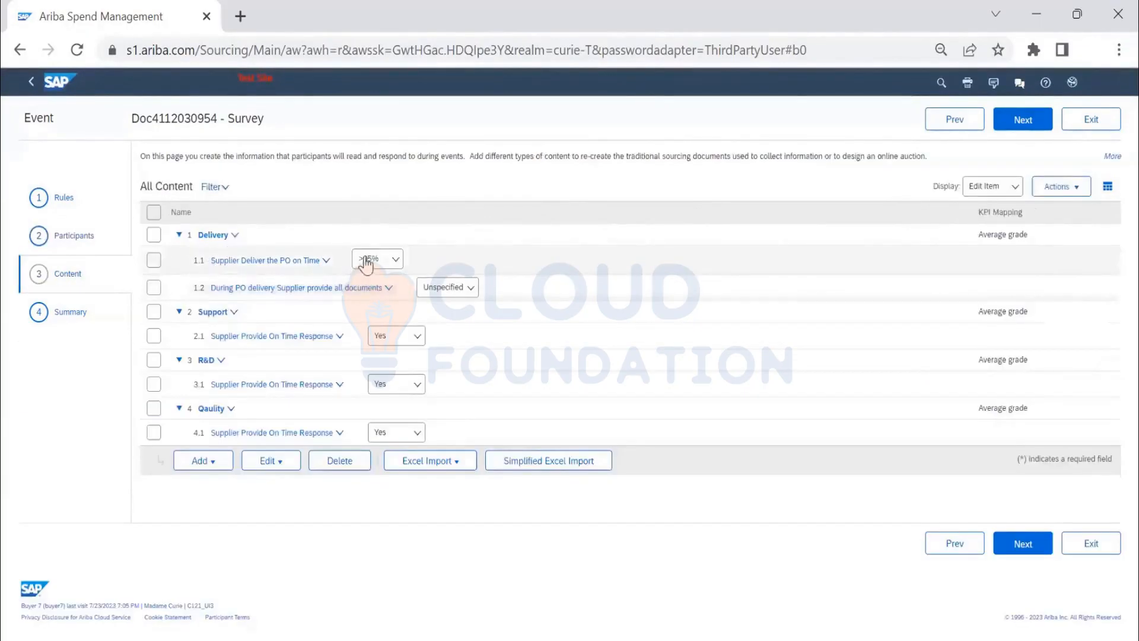
click(361, 263)
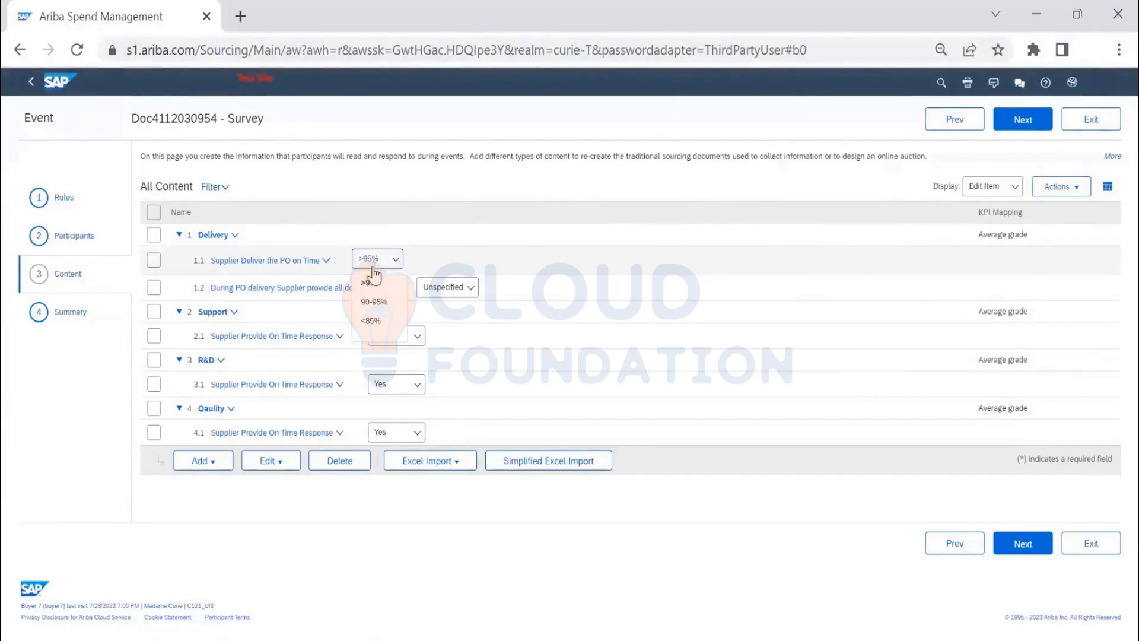
click(458, 291)
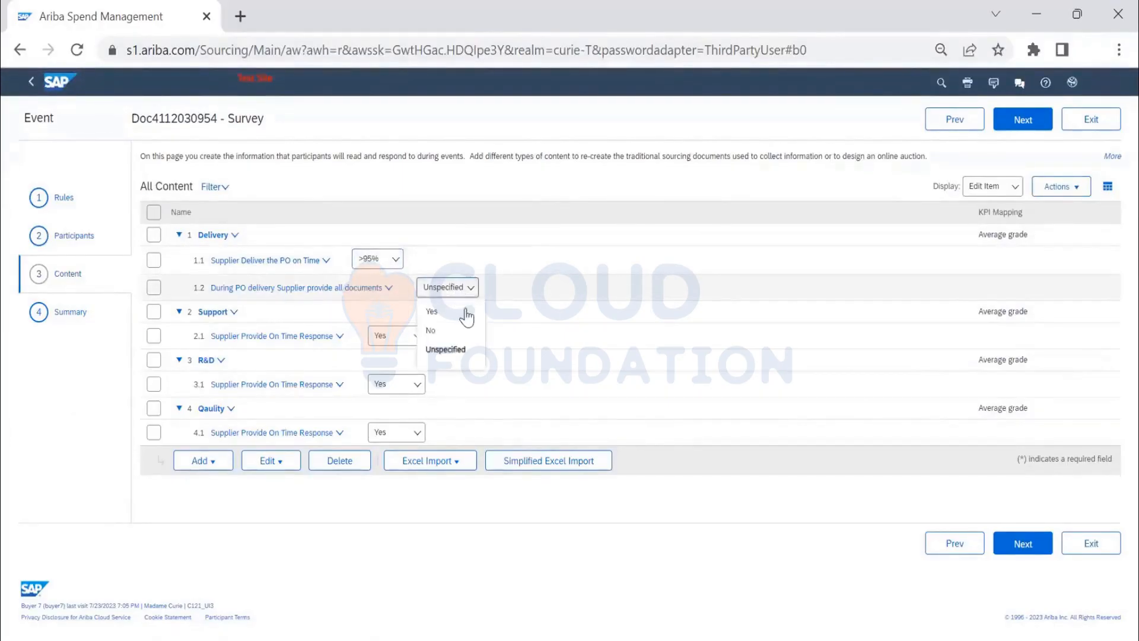
click(465, 312)
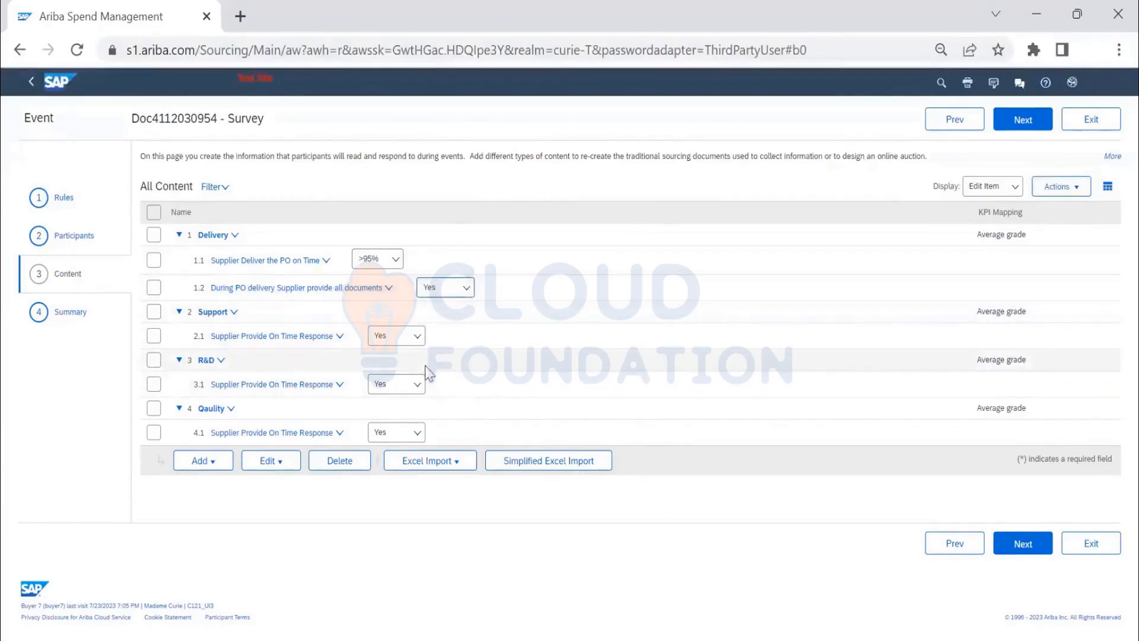
click(1023, 120)
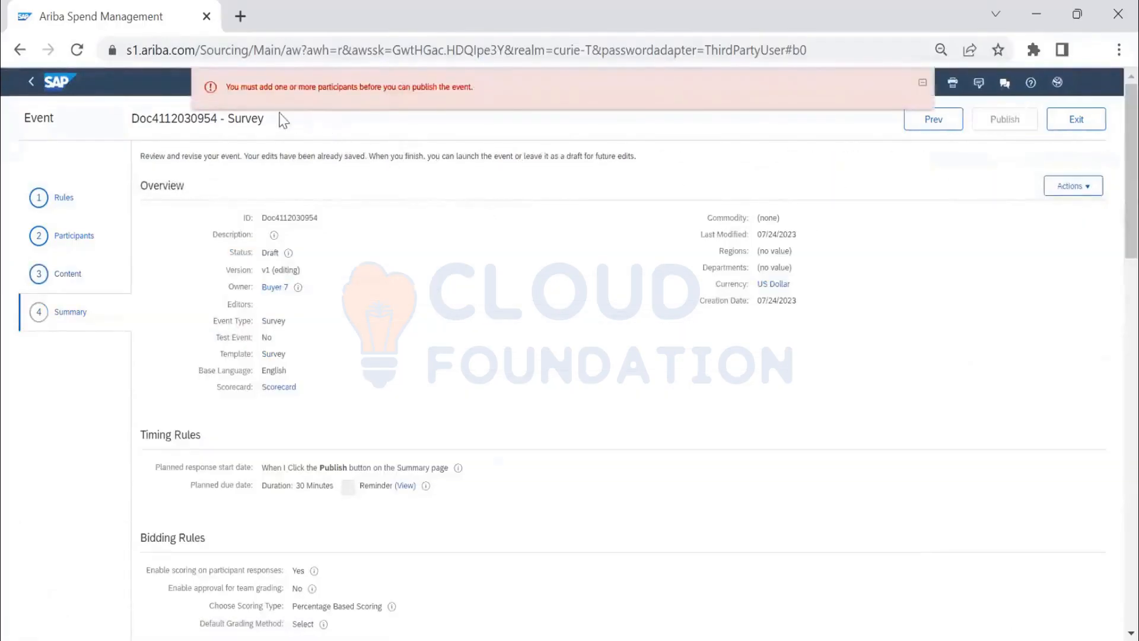
Search for survey participants to invite using the term "test supplier".
click(89, 236)
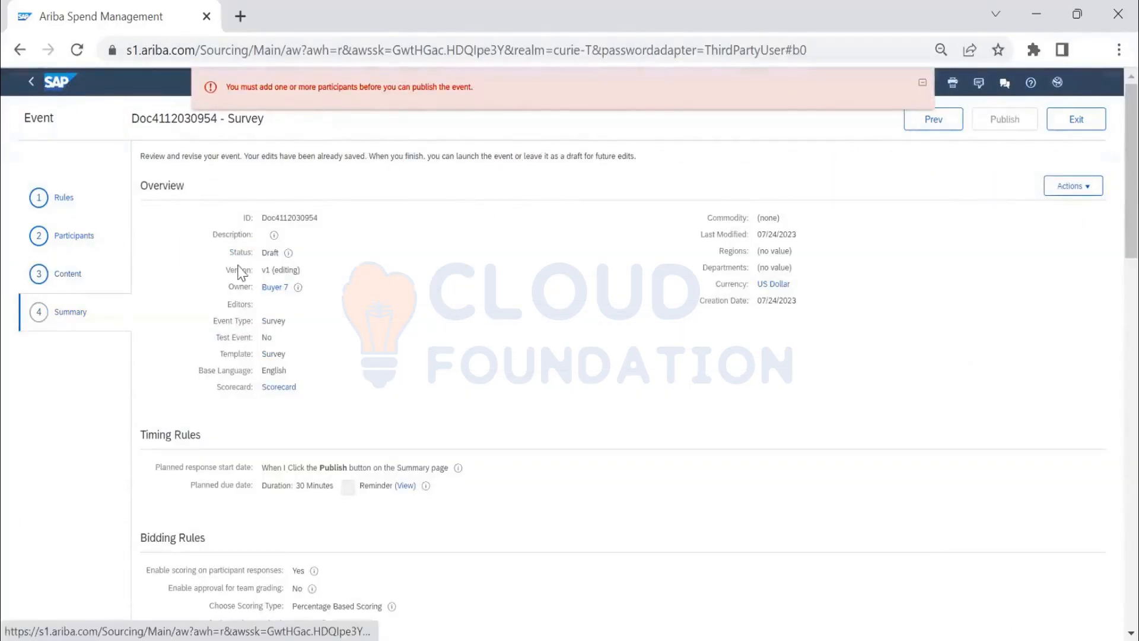
click(223, 262)
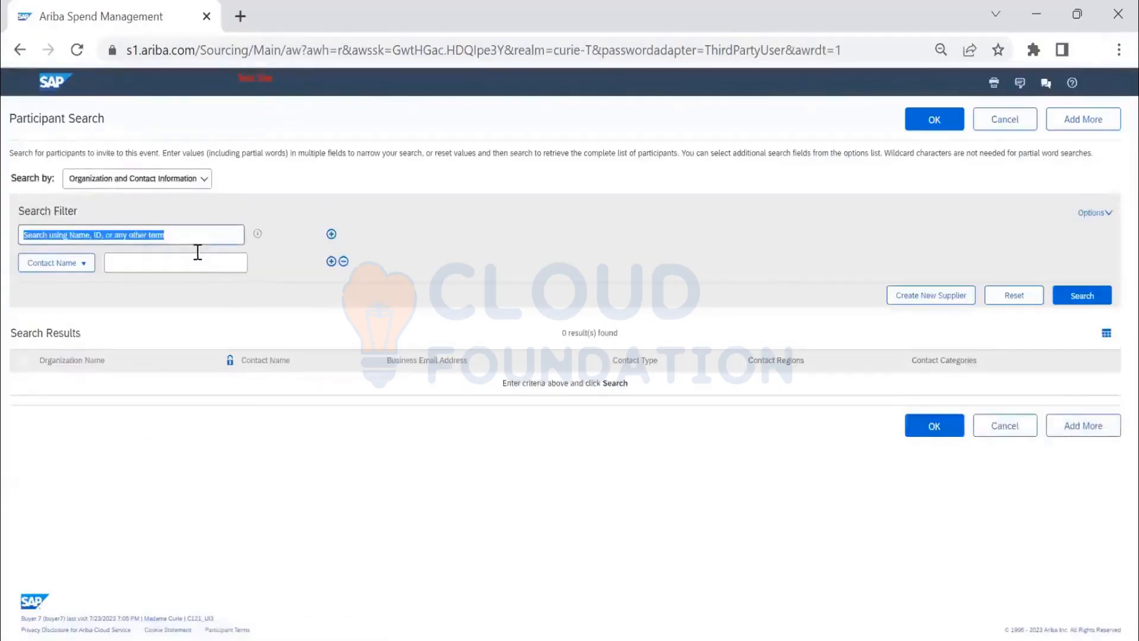
text(test supplier)
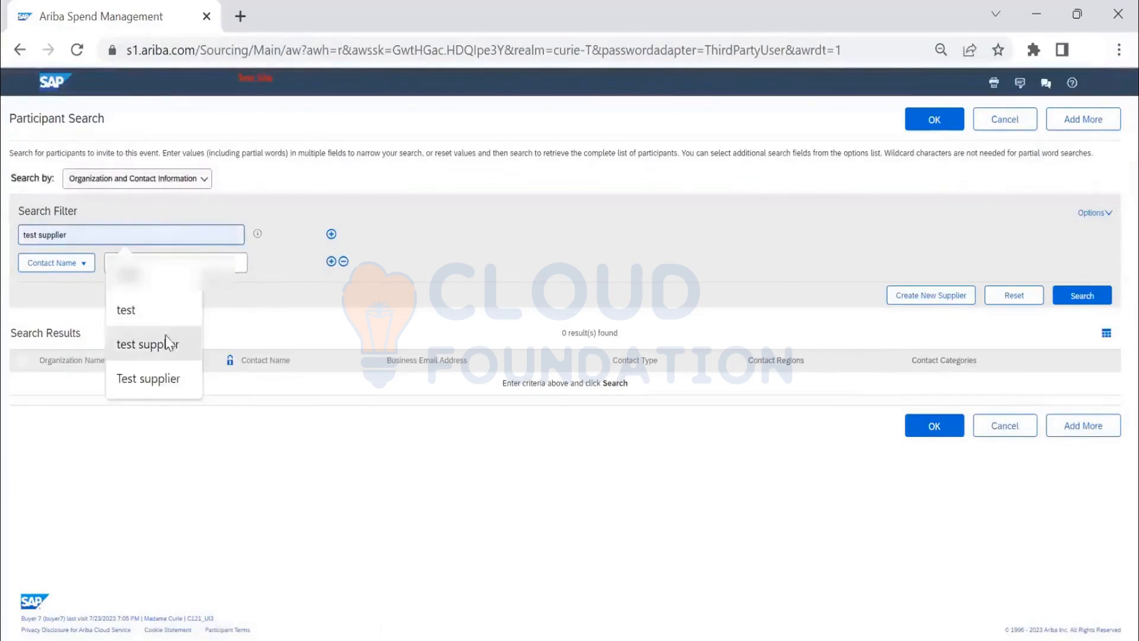
click(168, 343)
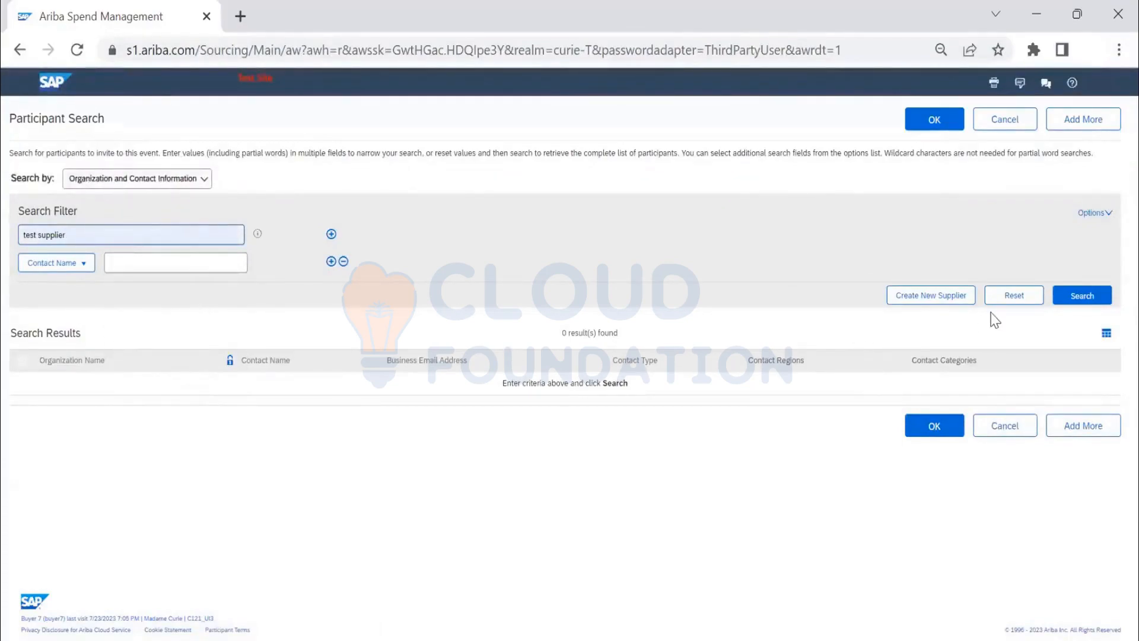
click(1082, 295)
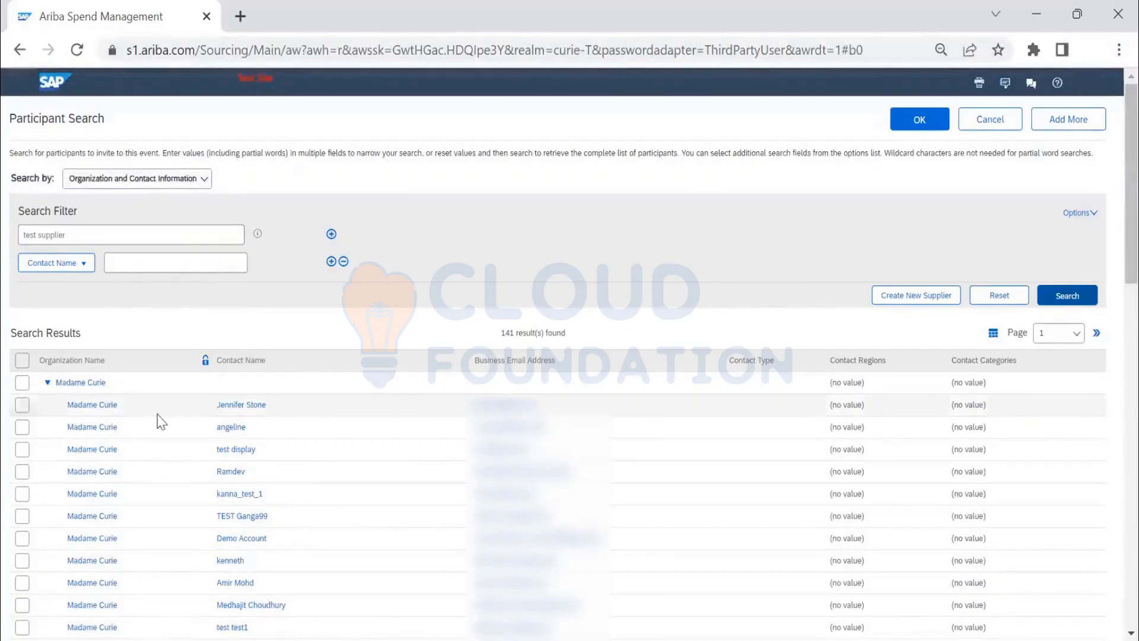
Add the Buyer 7 contact of the Madame Curie organization as an invited survey participant.
scroll(415, 462, down, 3)
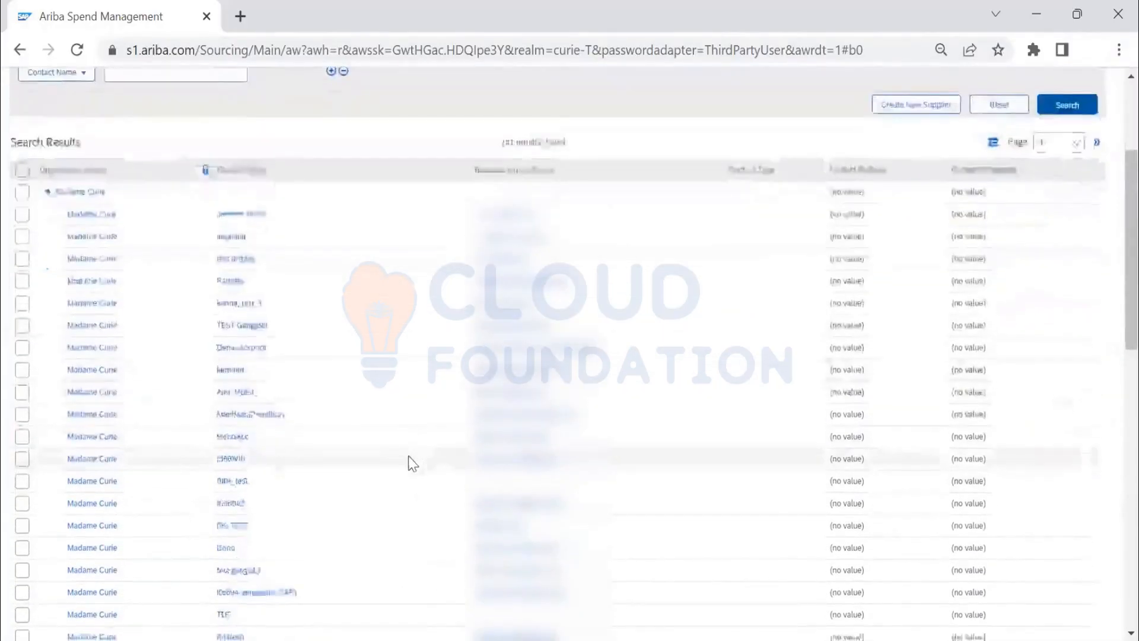
scroll(408, 455, down, 6)
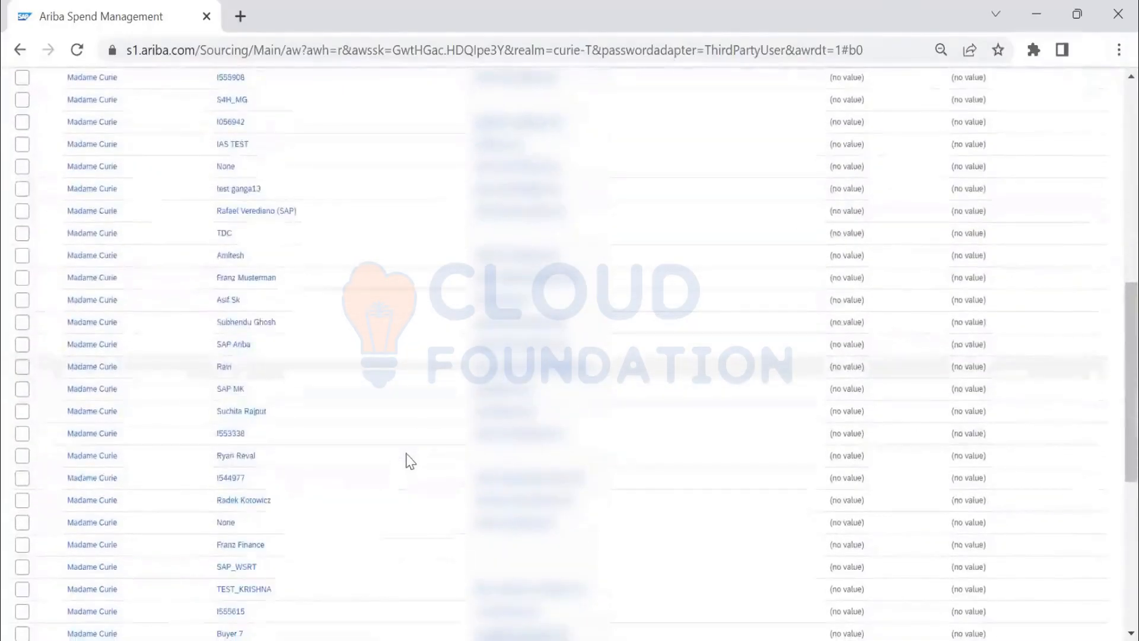
key(ctrl+f)
scroll(374, 489, down, 3)
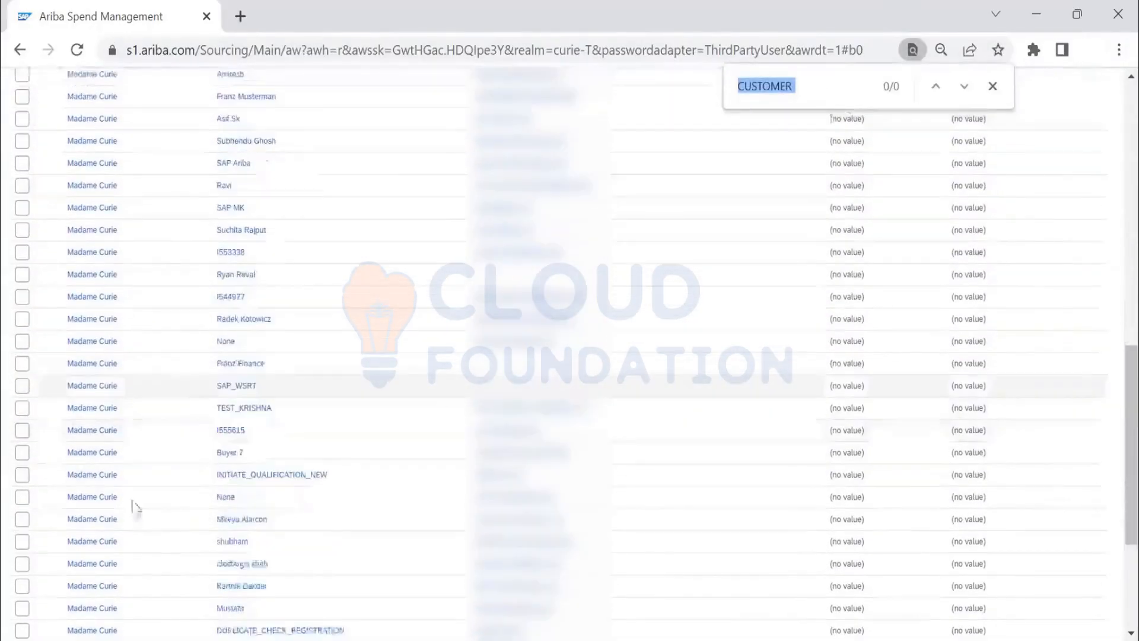
click(25, 445)
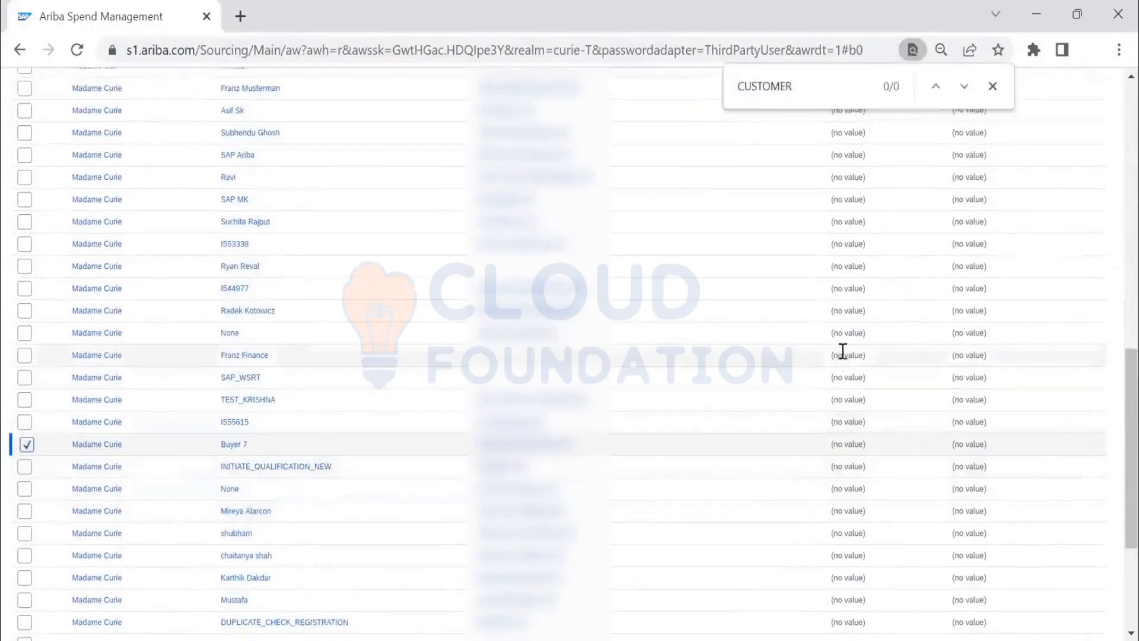
scroll(842, 351, up, 10)
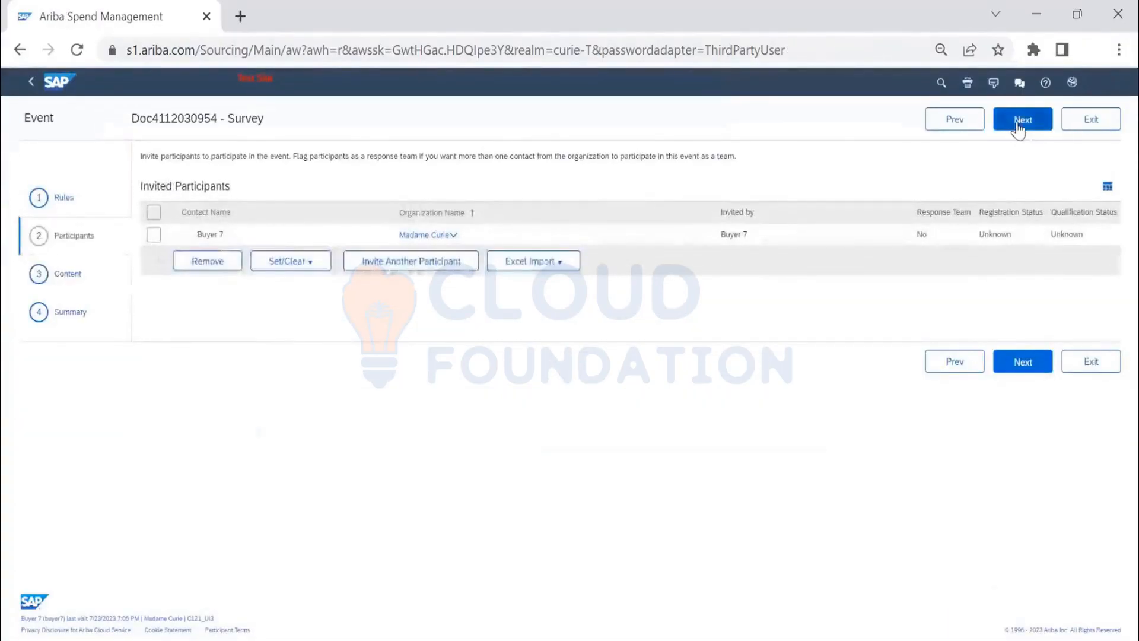
Continue through the survey's content and summary, and exit the event by creating a saved version.
click(1018, 124)
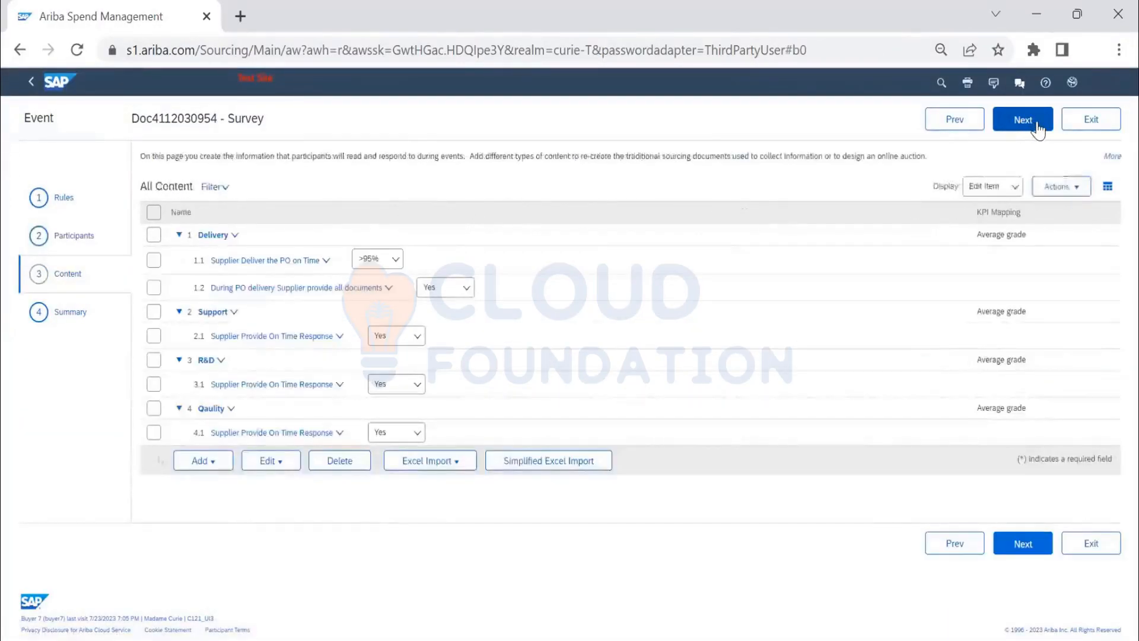
click(1037, 126)
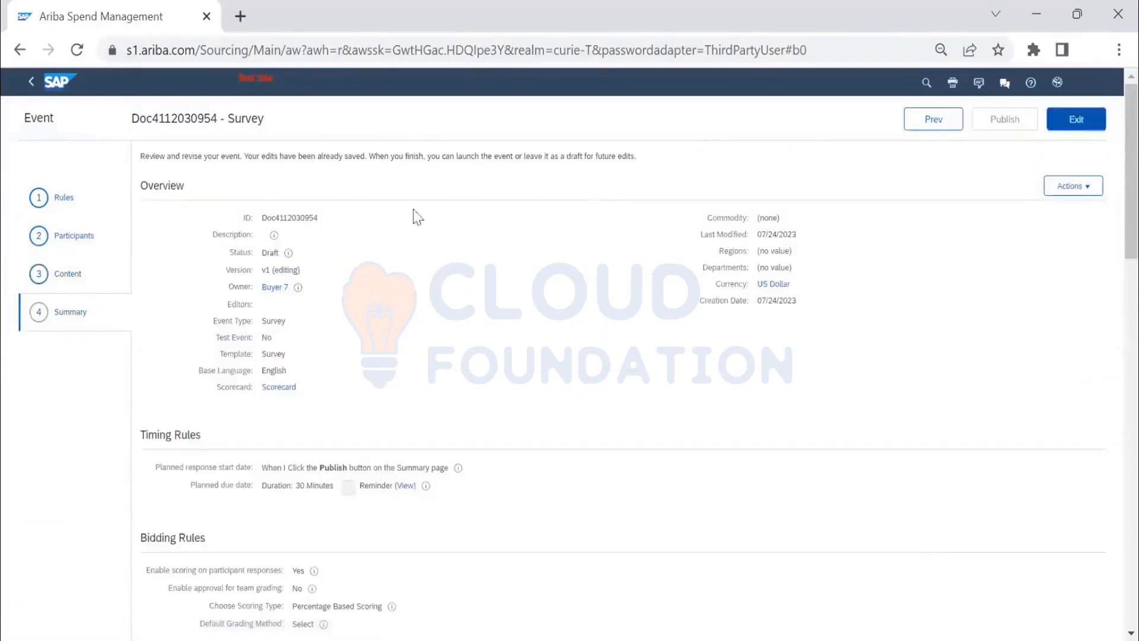
click(1076, 123)
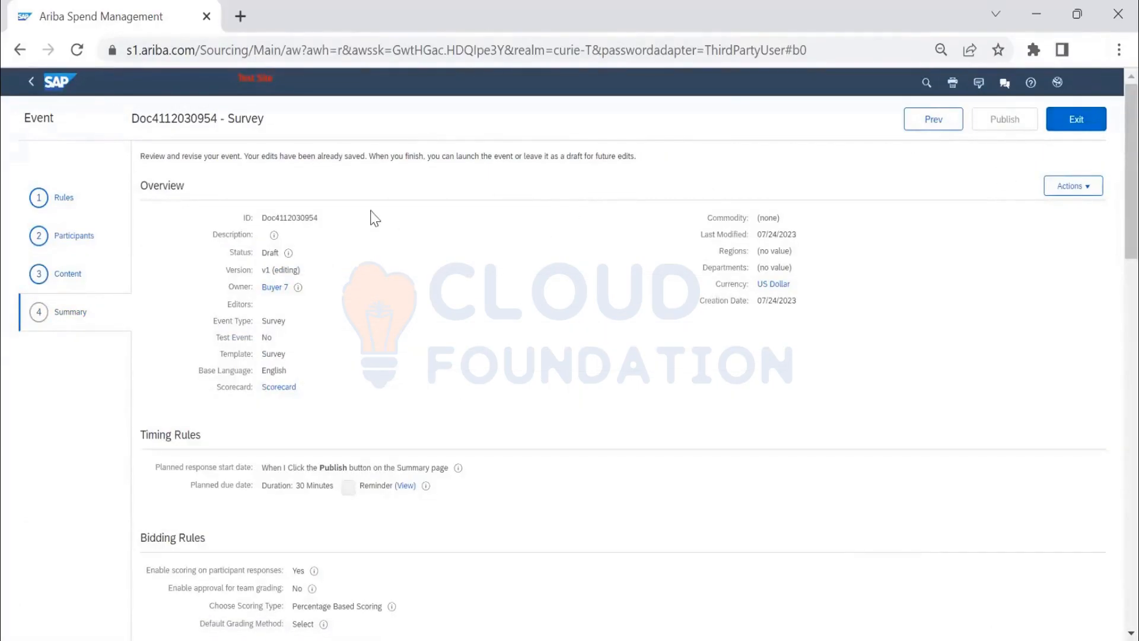
click(1049, 130)
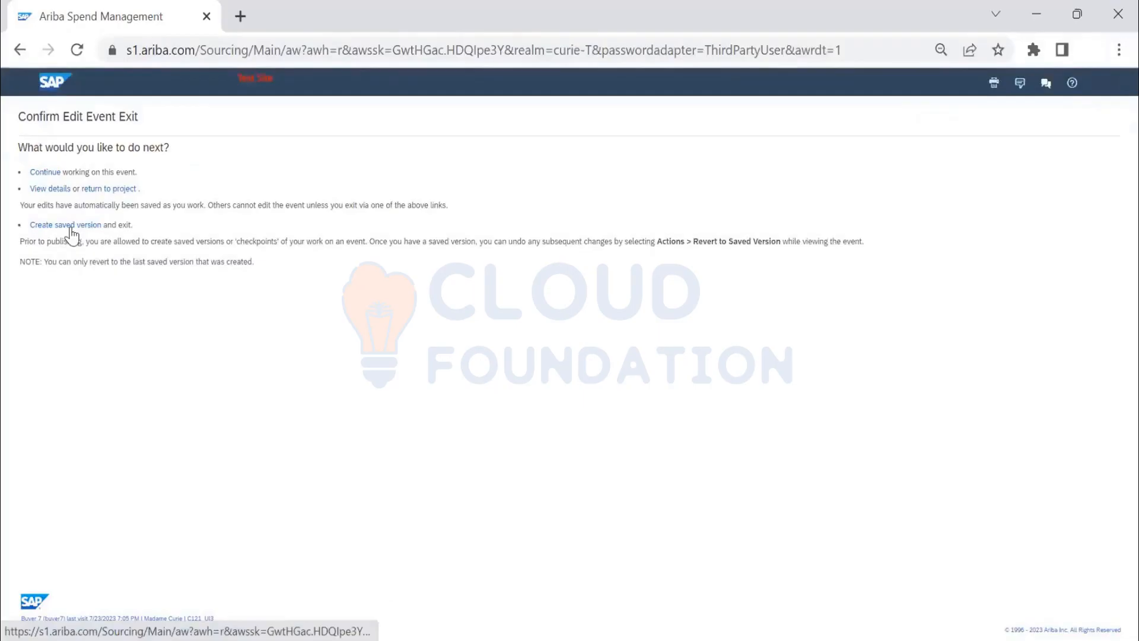
click(72, 232)
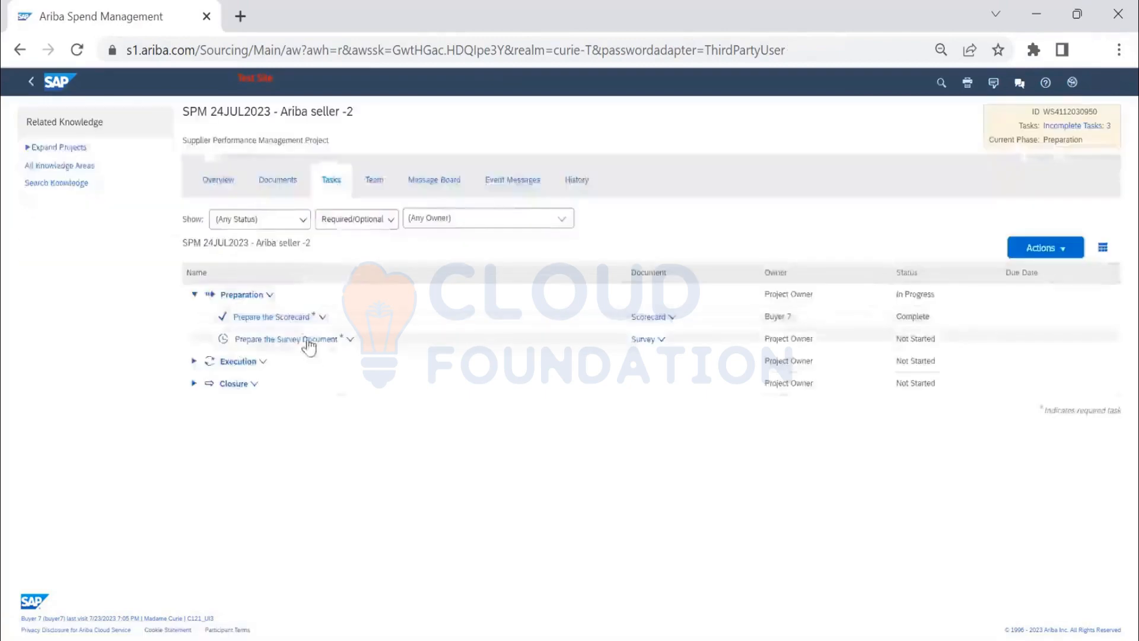
Mark the Prepare the Survey Document task in the Preparation phase complete.
click(306, 341)
click(277, 465)
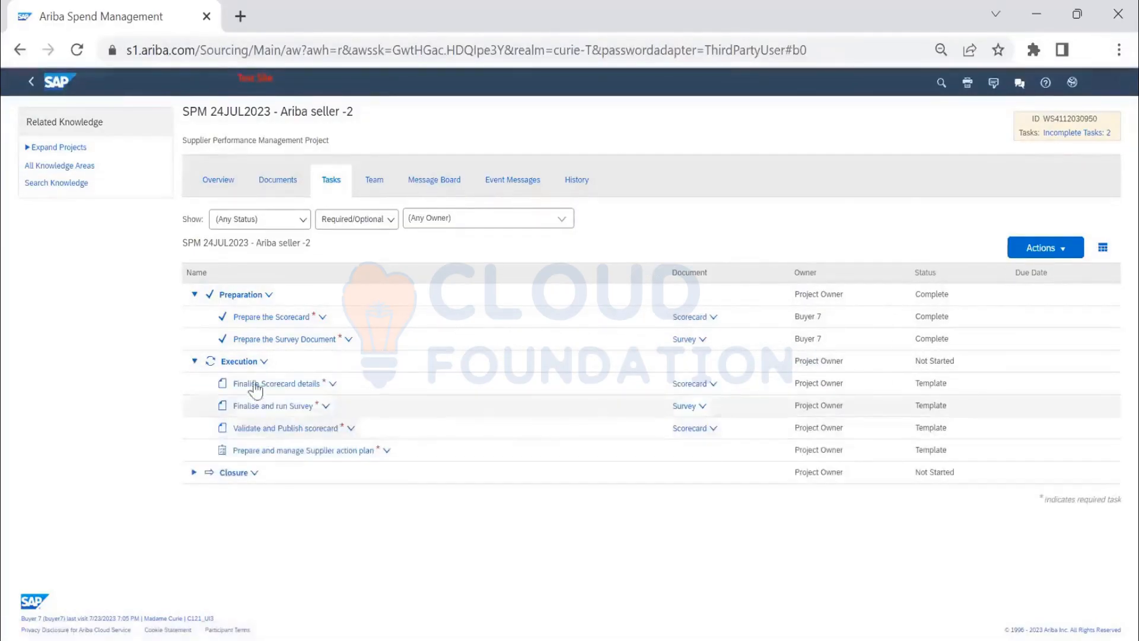
click(252, 362)
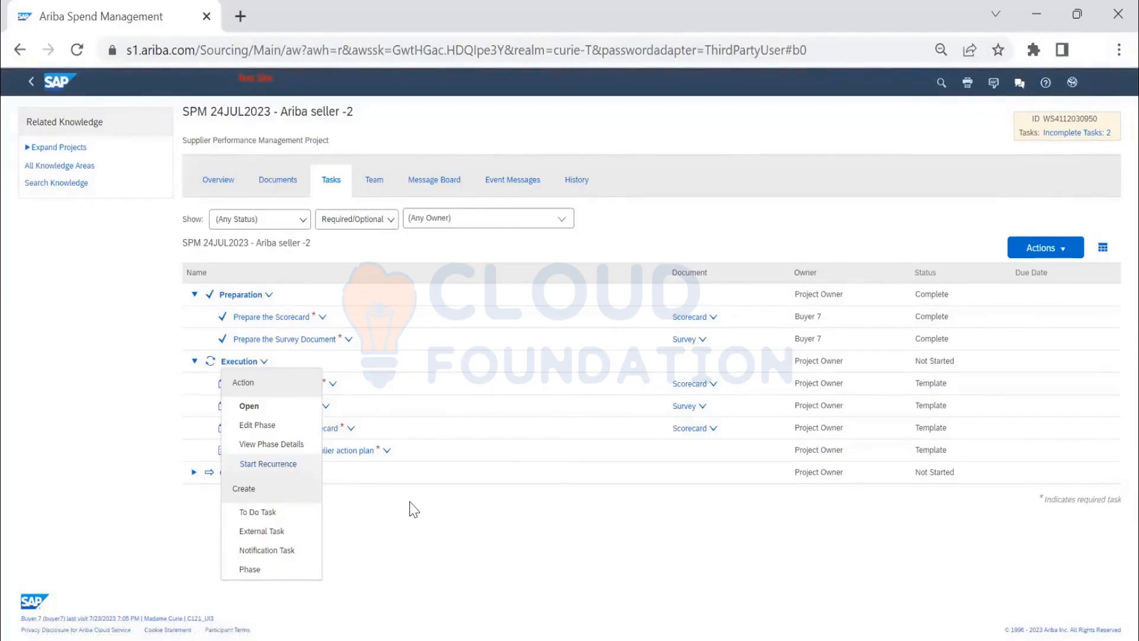
click(248, 360)
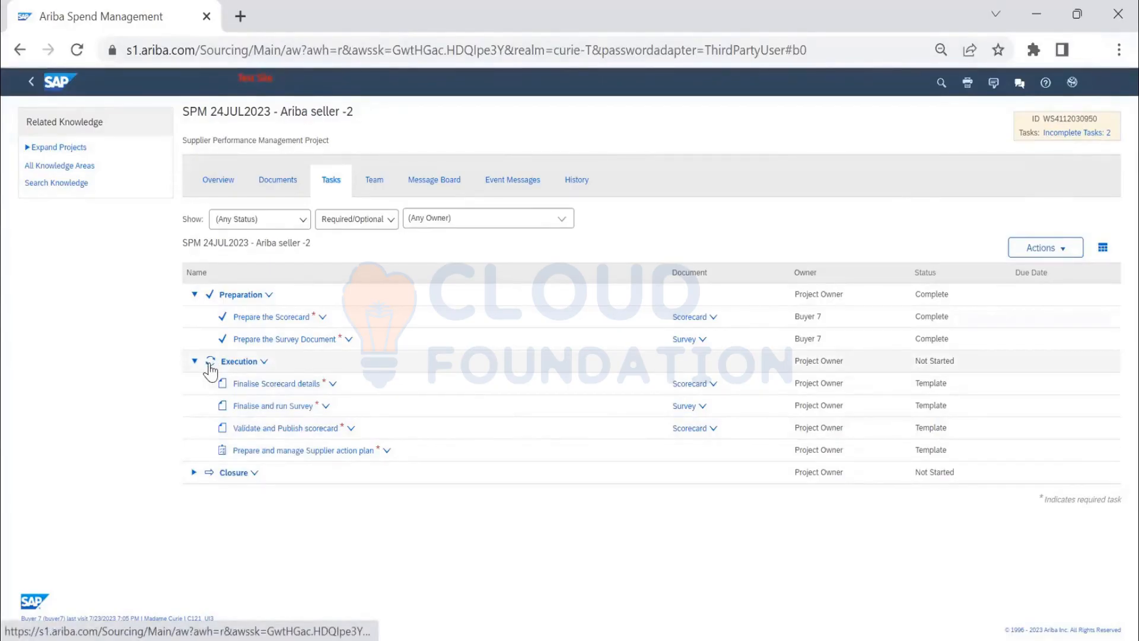
click(278, 245)
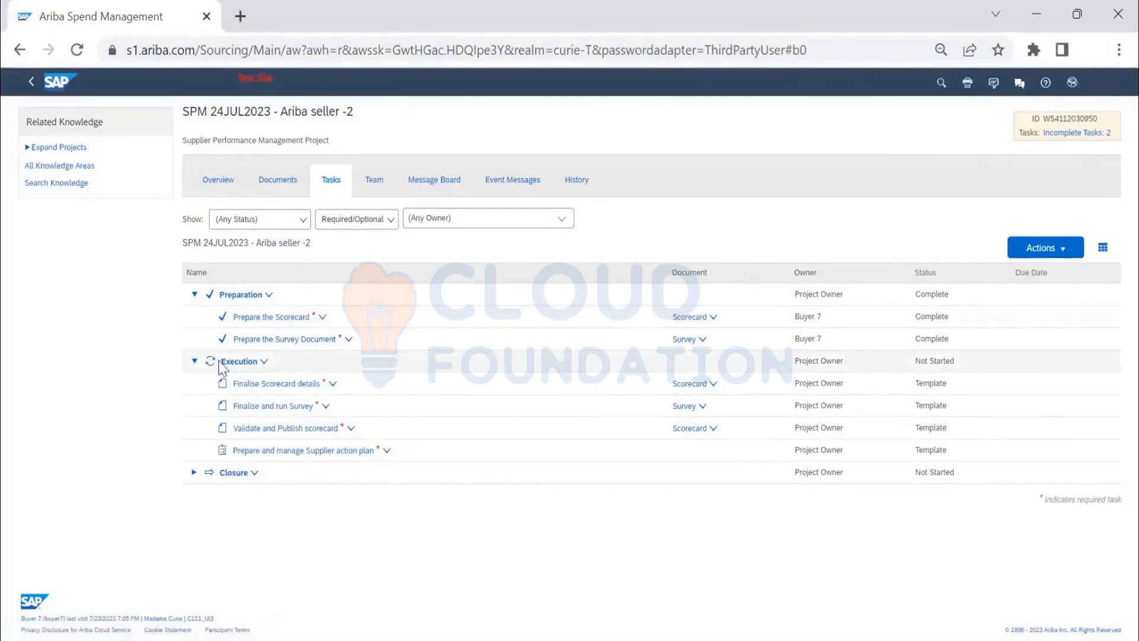
Review the scorecard of the Execution phase's Finalise Scorecard details task and try to mark that task started.
click(292, 387)
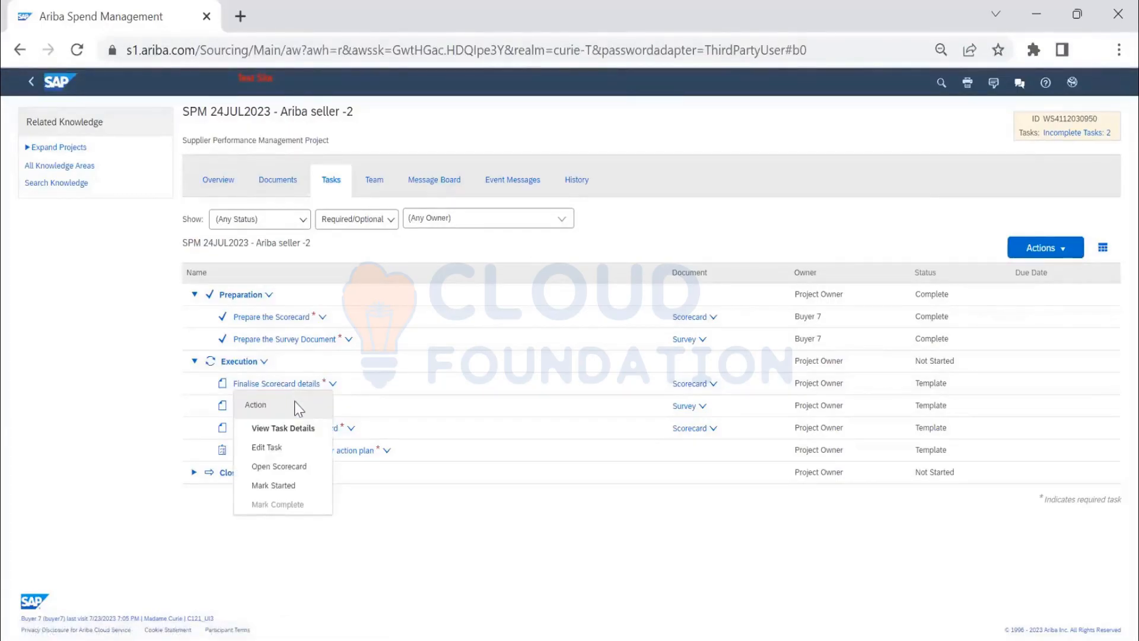
click(300, 465)
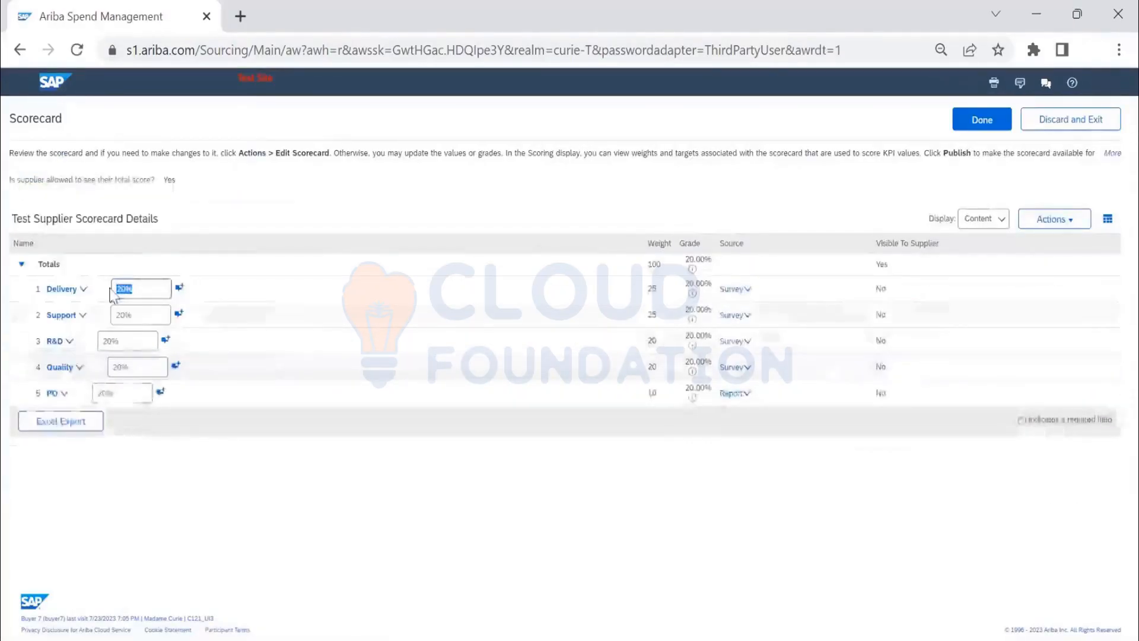
click(982, 120)
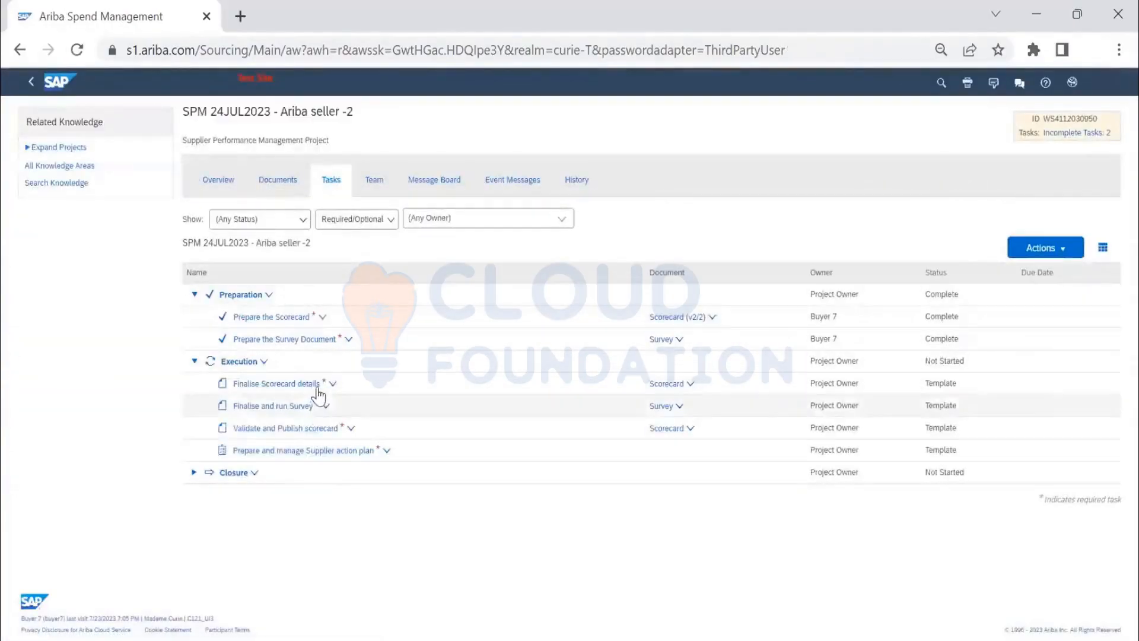
click(316, 386)
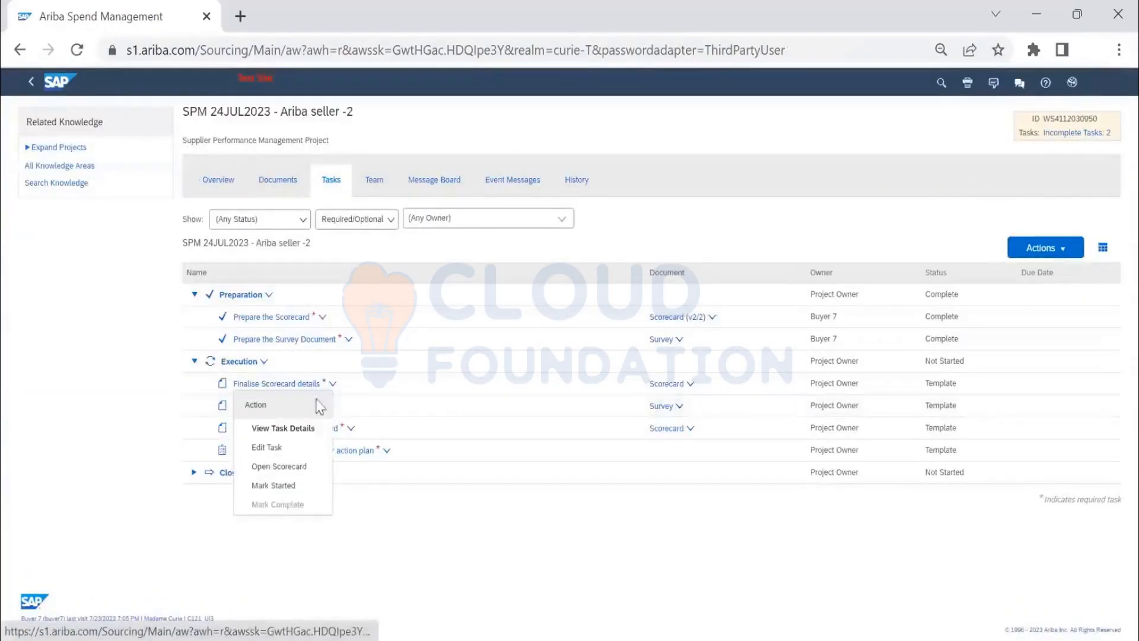
click(298, 489)
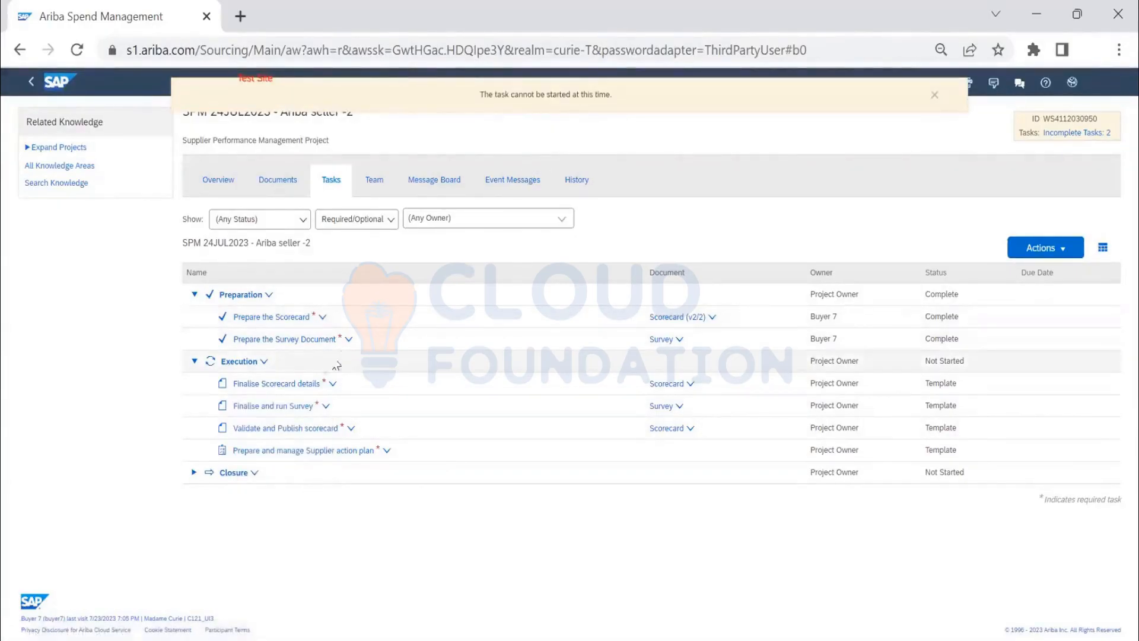
View the phase details of the Execution phase, including its status and recurrence pattern, and exit the view.
click(264, 362)
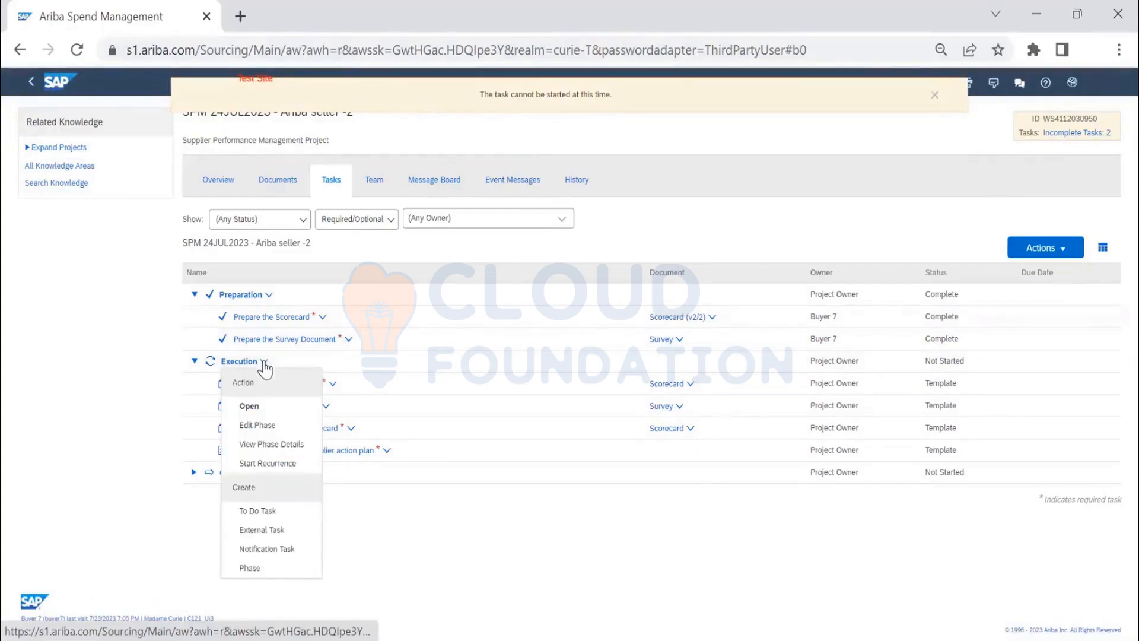
click(275, 447)
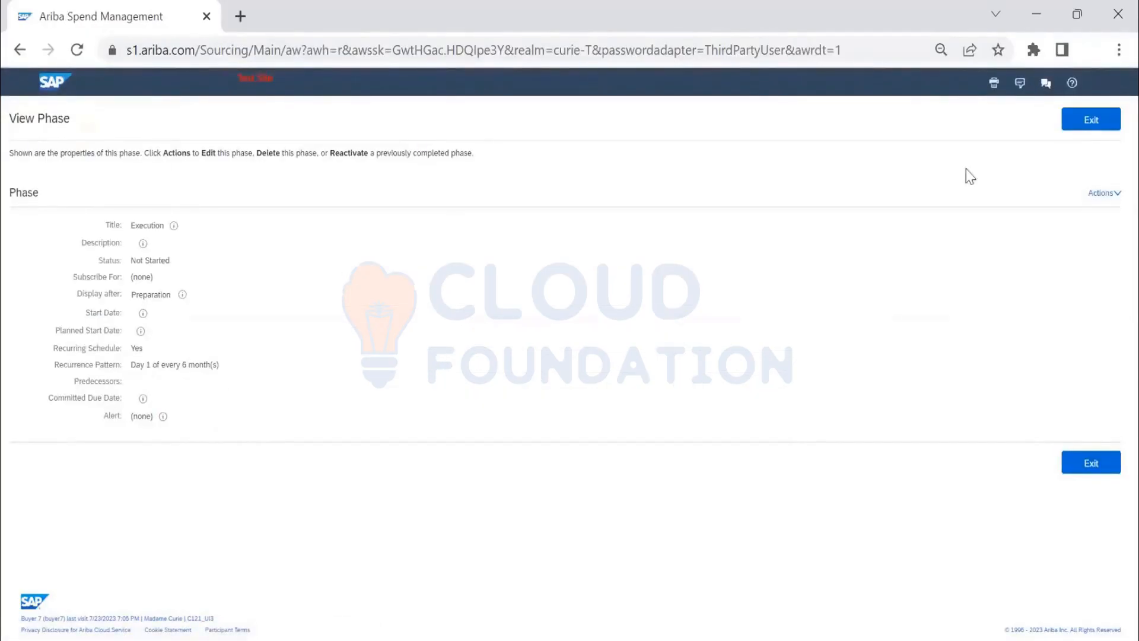
click(1096, 126)
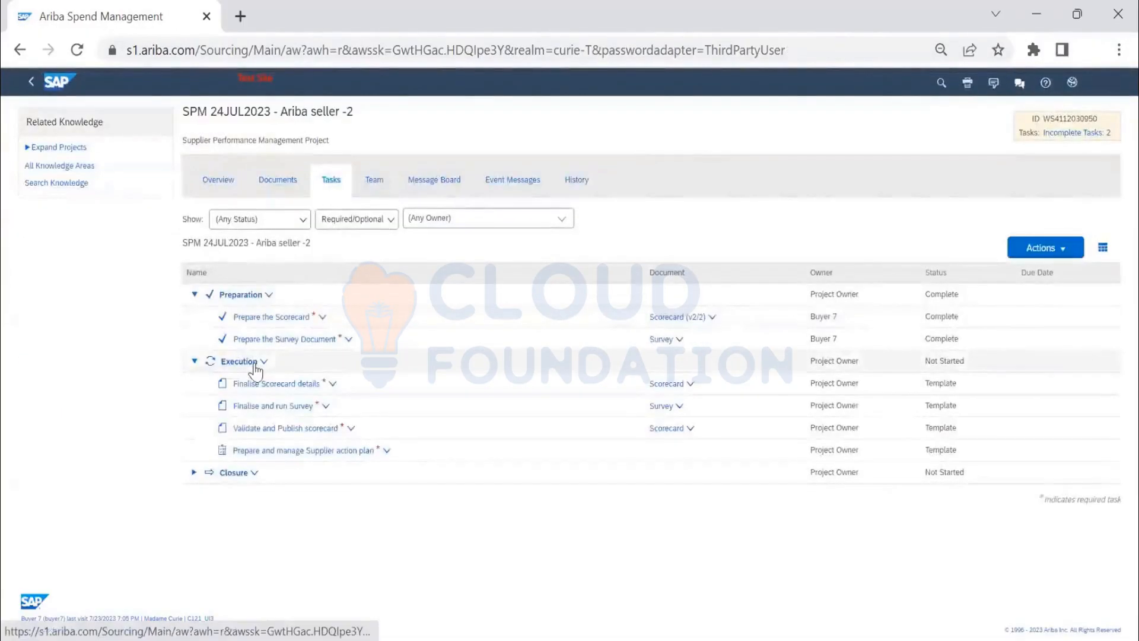
Open the Execution phase for editing, check its recurrence pattern and alert options, and confirm the phase settings.
click(256, 362)
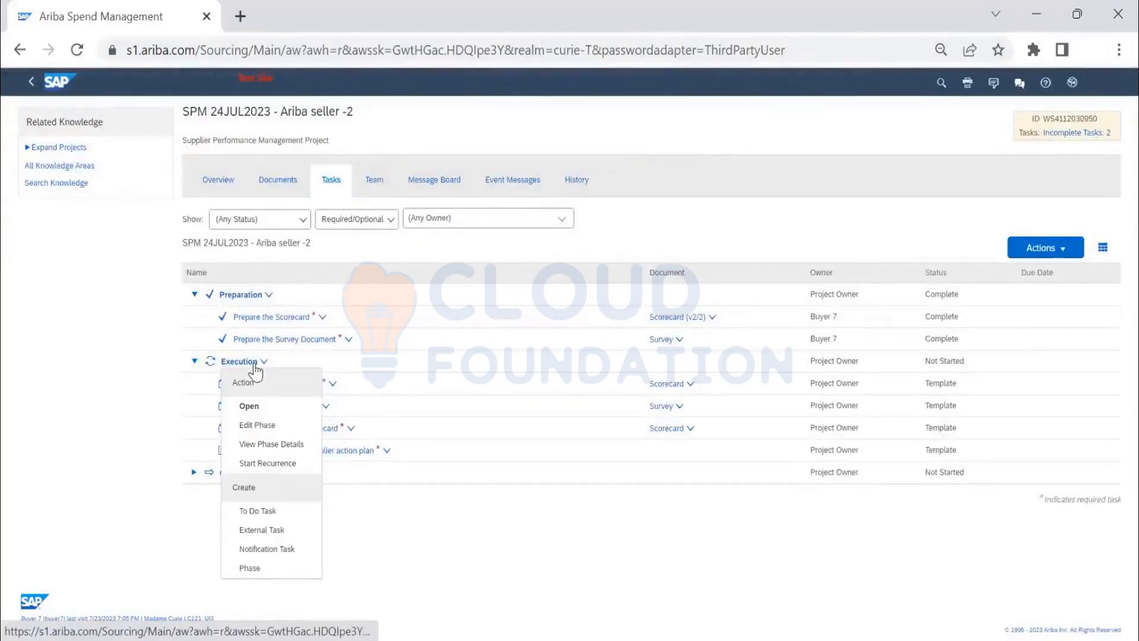
click(268, 425)
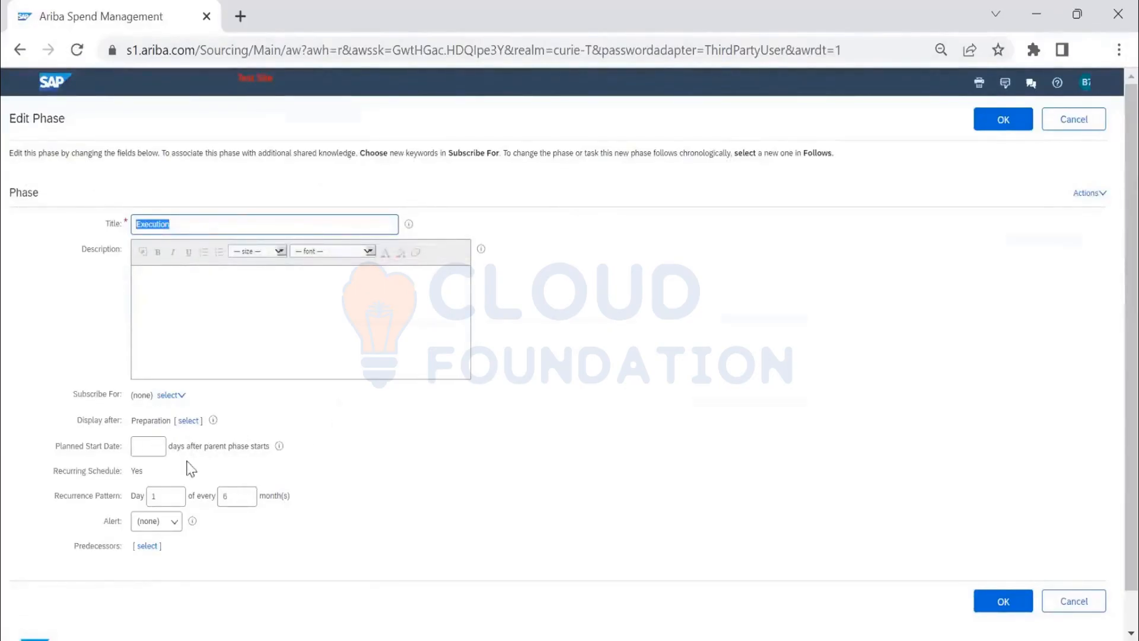
click(173, 522)
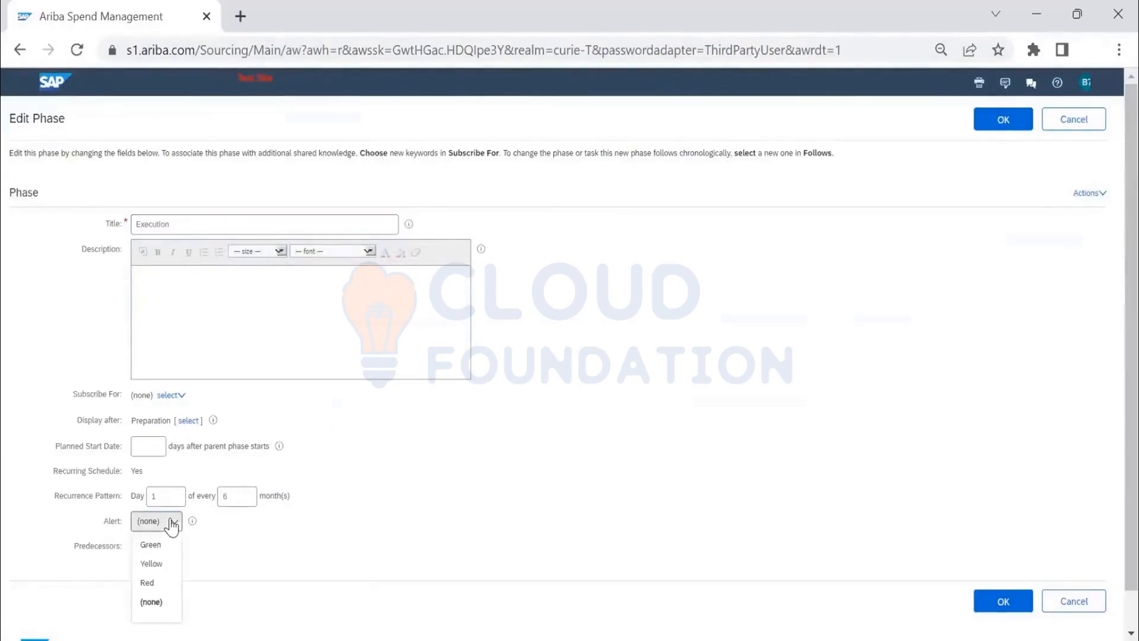
click(294, 532)
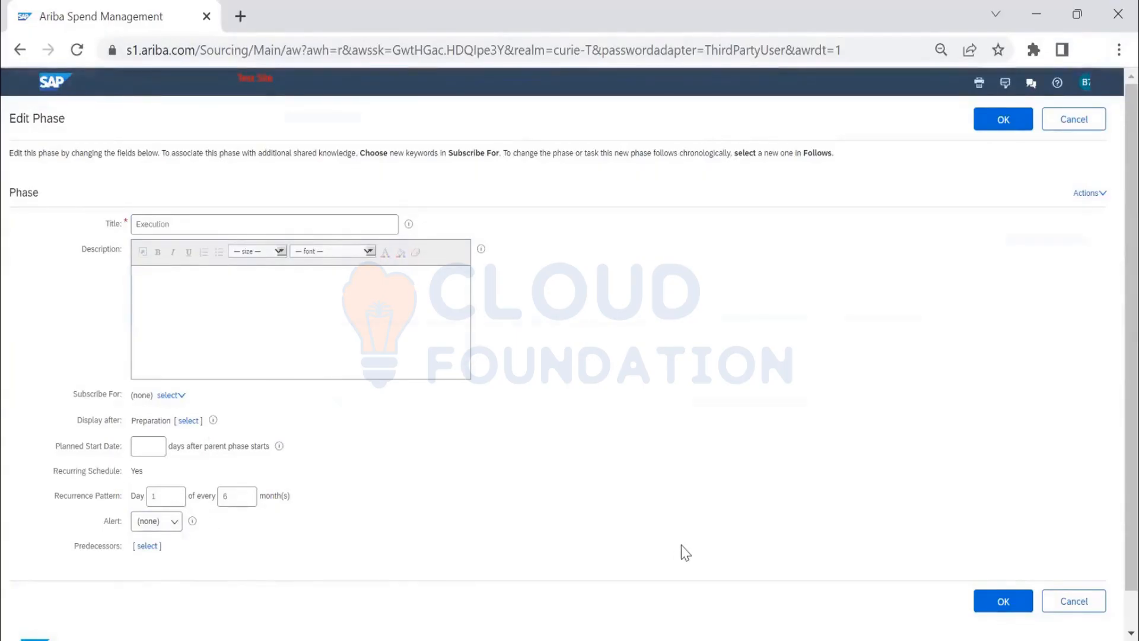
click(1005, 118)
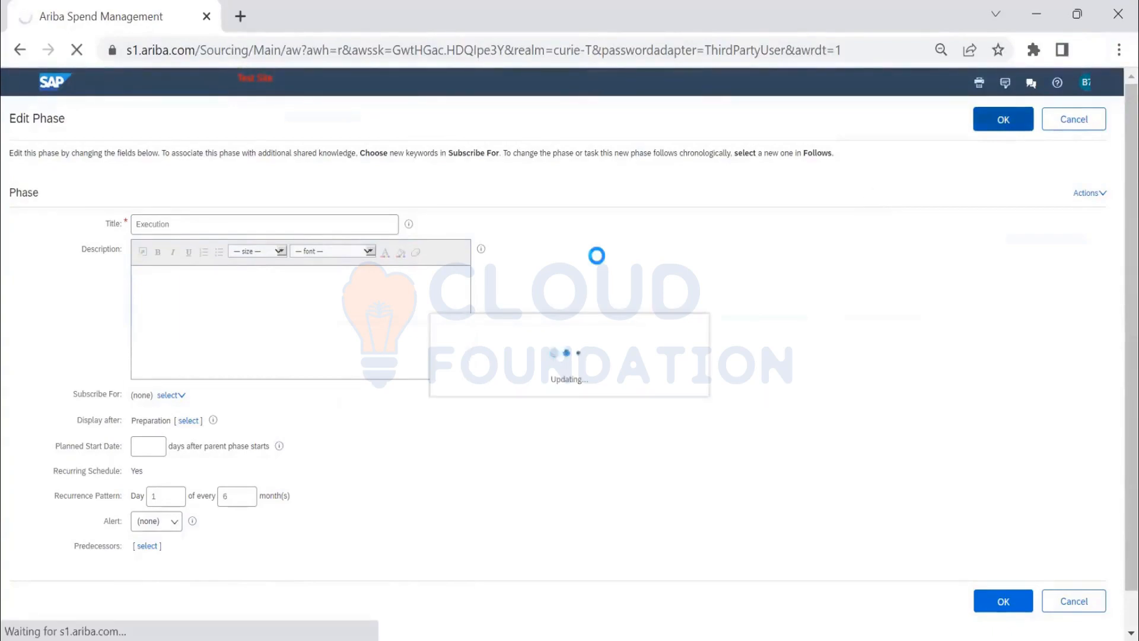
Start the recurrence of the Execution phase and expand the Execution (Aug 2023) phase to show its tasks.
click(254, 362)
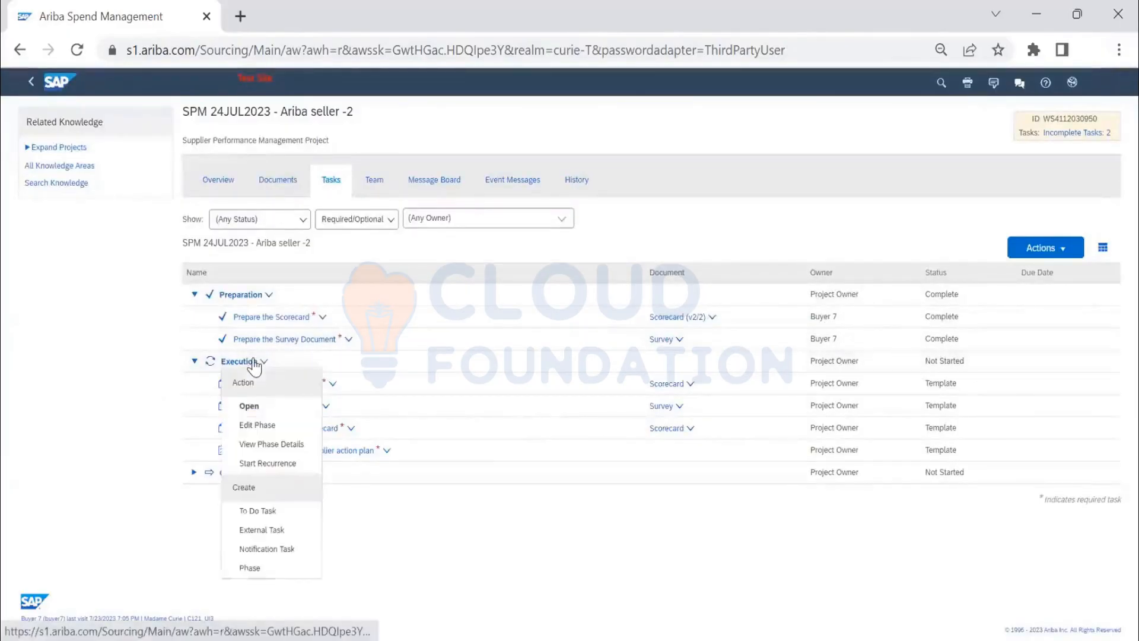
click(285, 462)
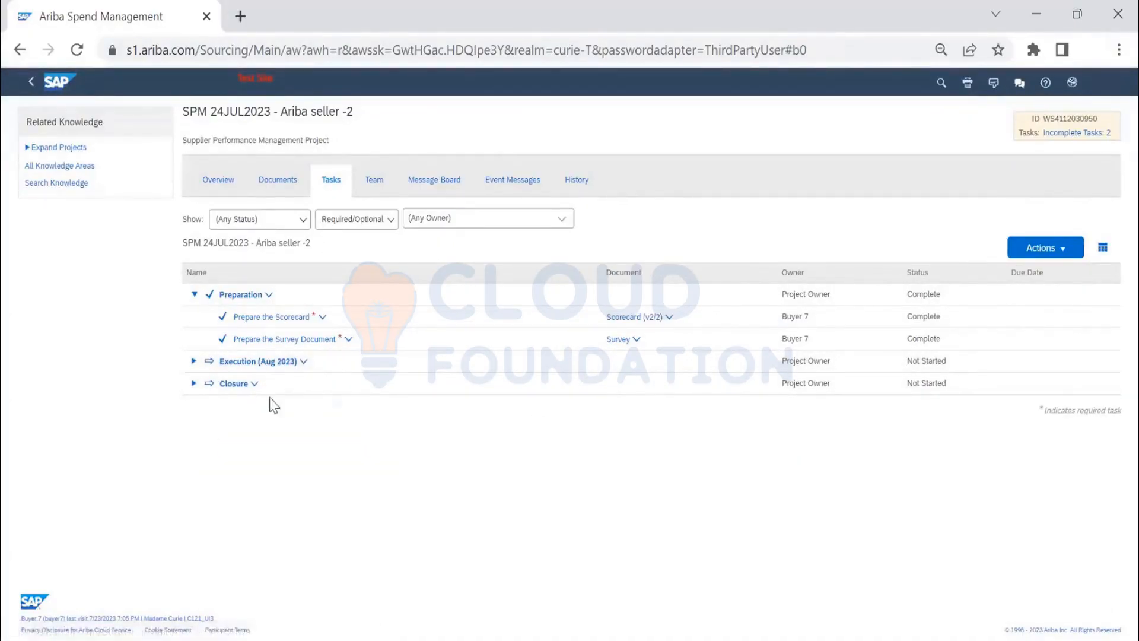
click(194, 361)
Review the Scorecard (Aug 2023) document of the Finalise Scorecard details task and return to the task list.
click(313, 385)
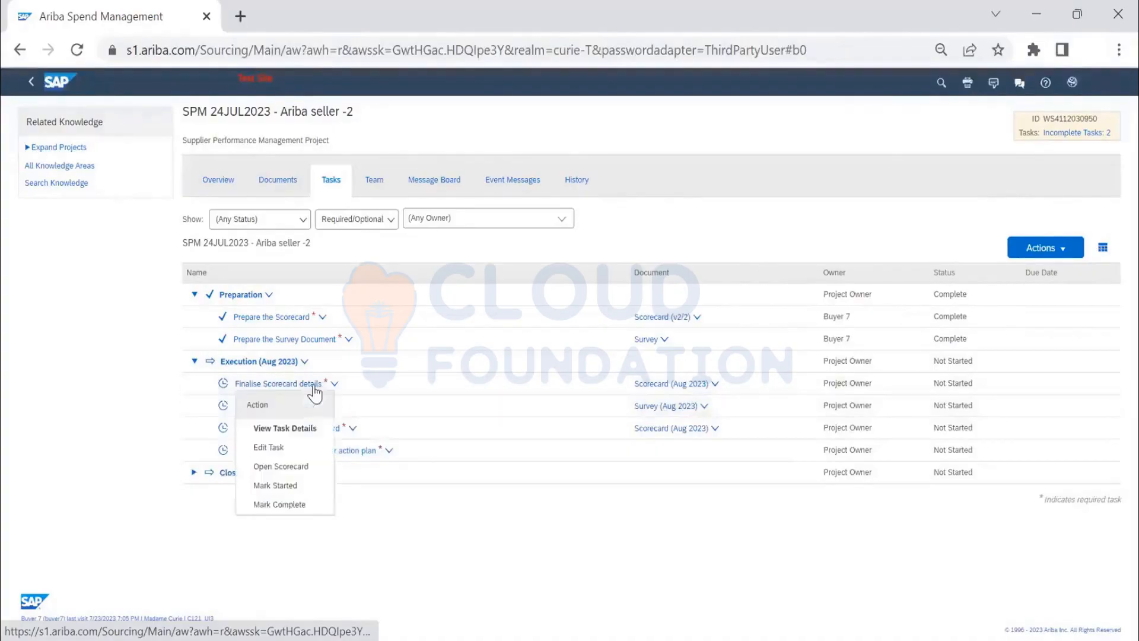
click(300, 468)
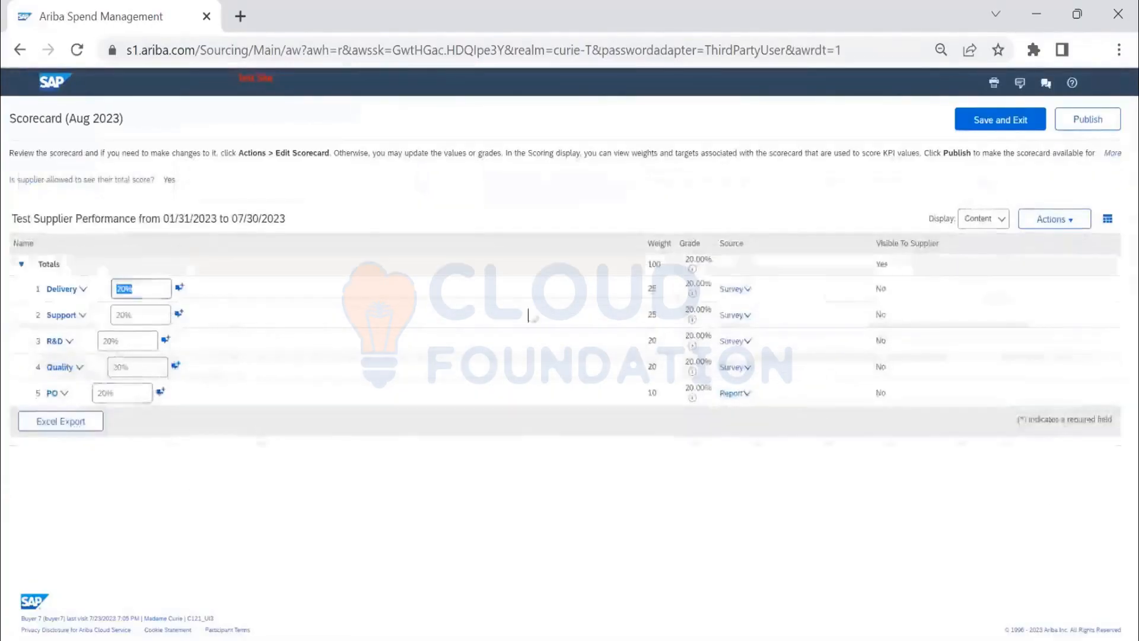
click(1087, 137)
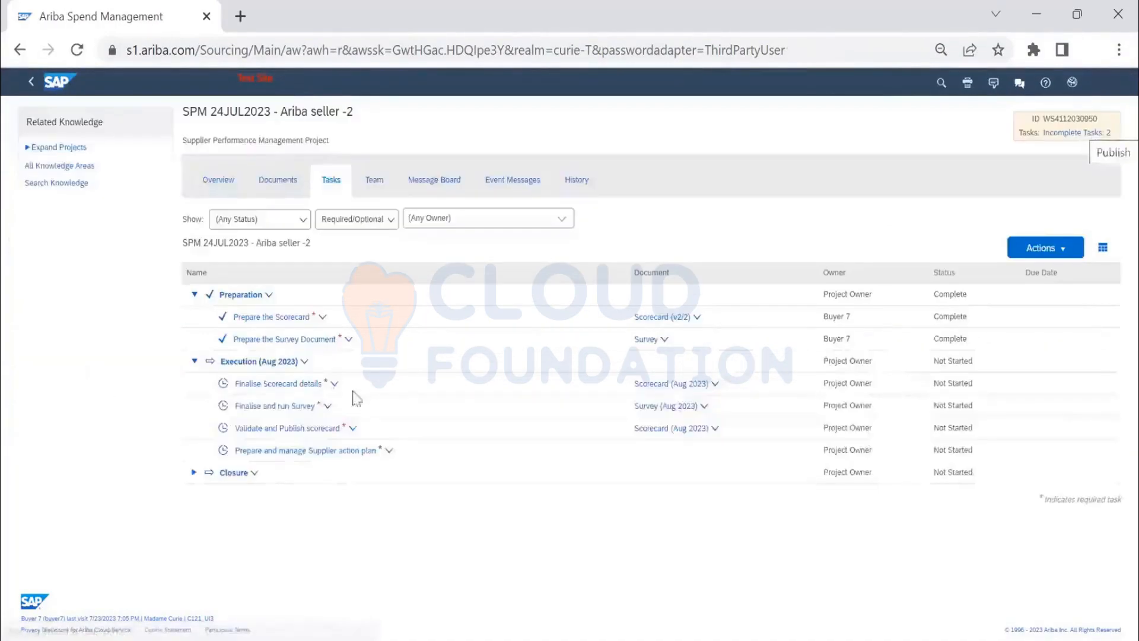
Publish the Scorecard (Aug 2023) with the proposed performance period and mark the Finalise Scorecard details task complete.
click(284, 384)
click(290, 468)
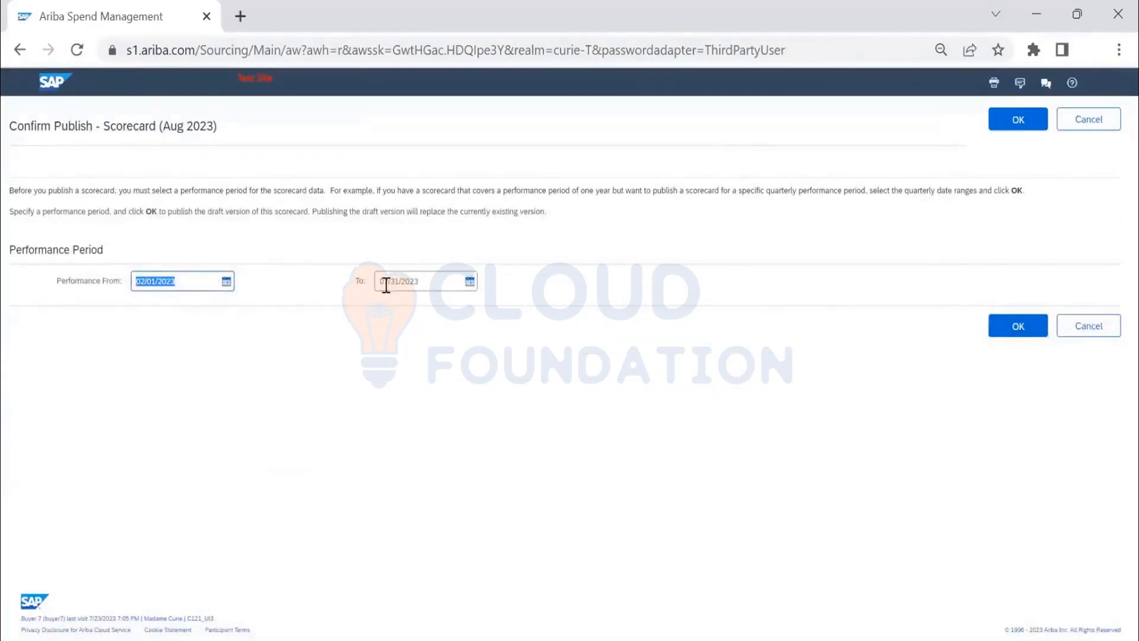
click(1018, 119)
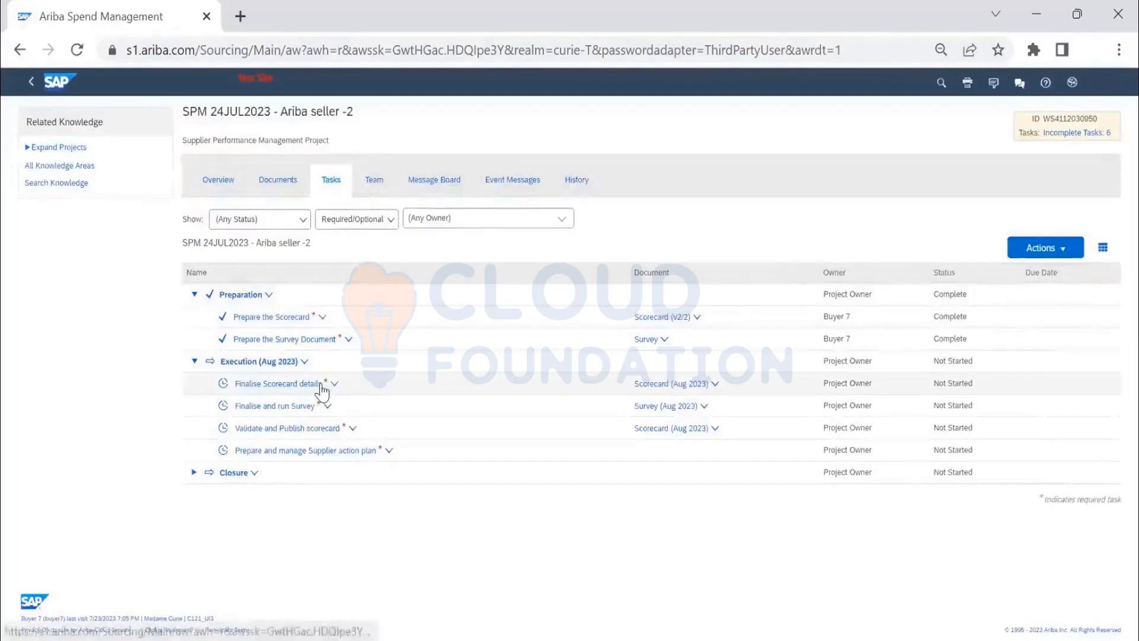
click(318, 385)
click(296, 501)
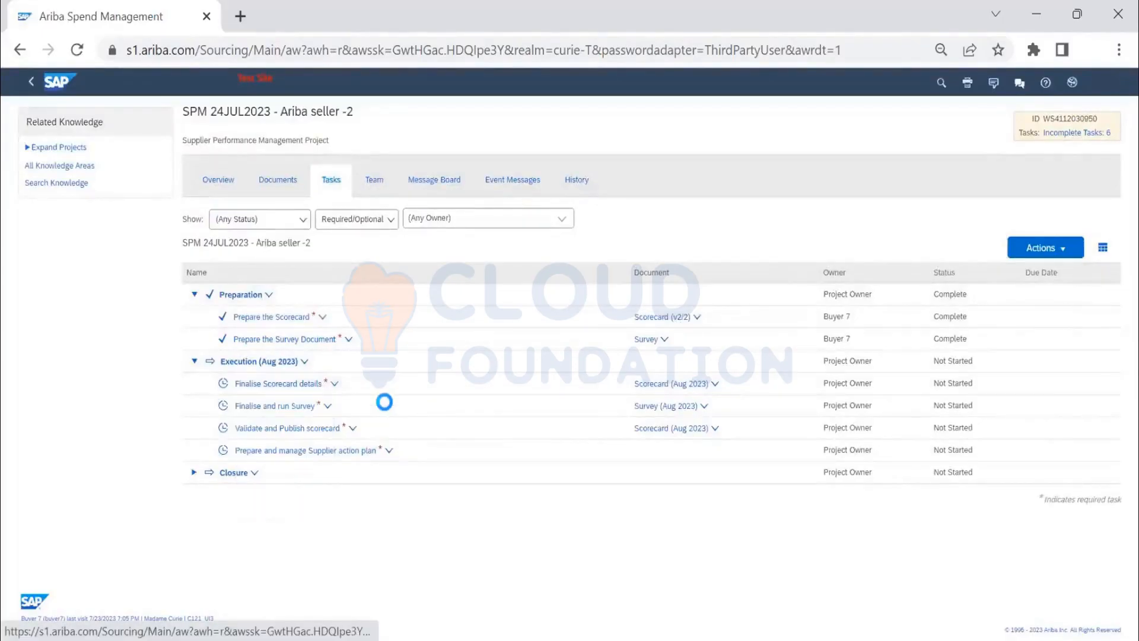
Open the Survey (Aug 2023) from the Finalise and run Survey task, go through its participants and content, and publish it.
click(298, 407)
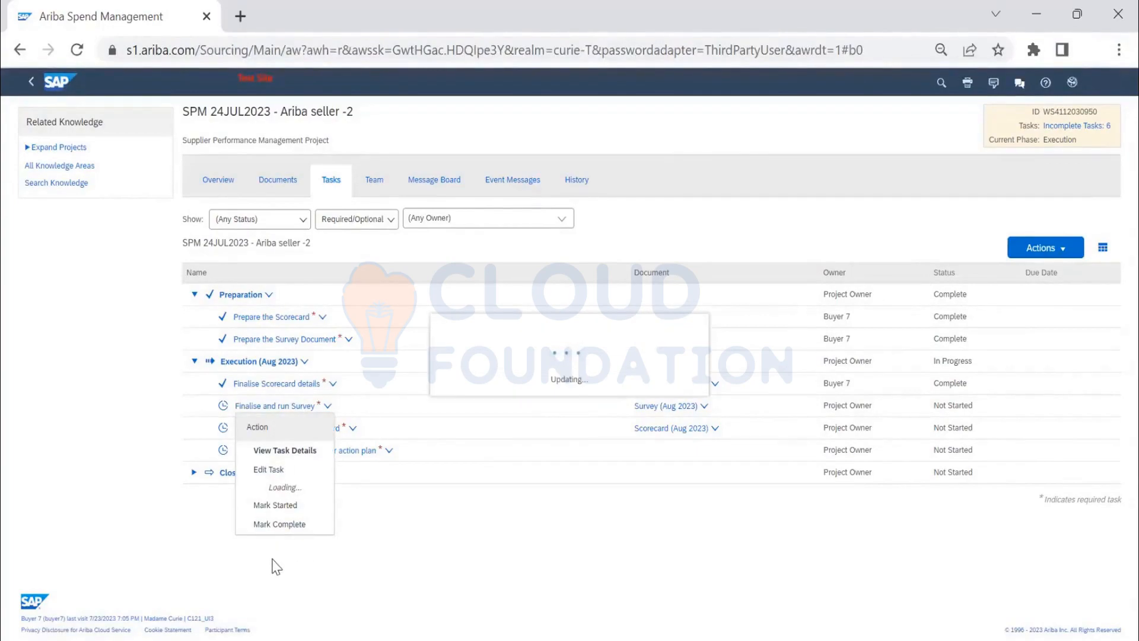
click(295, 504)
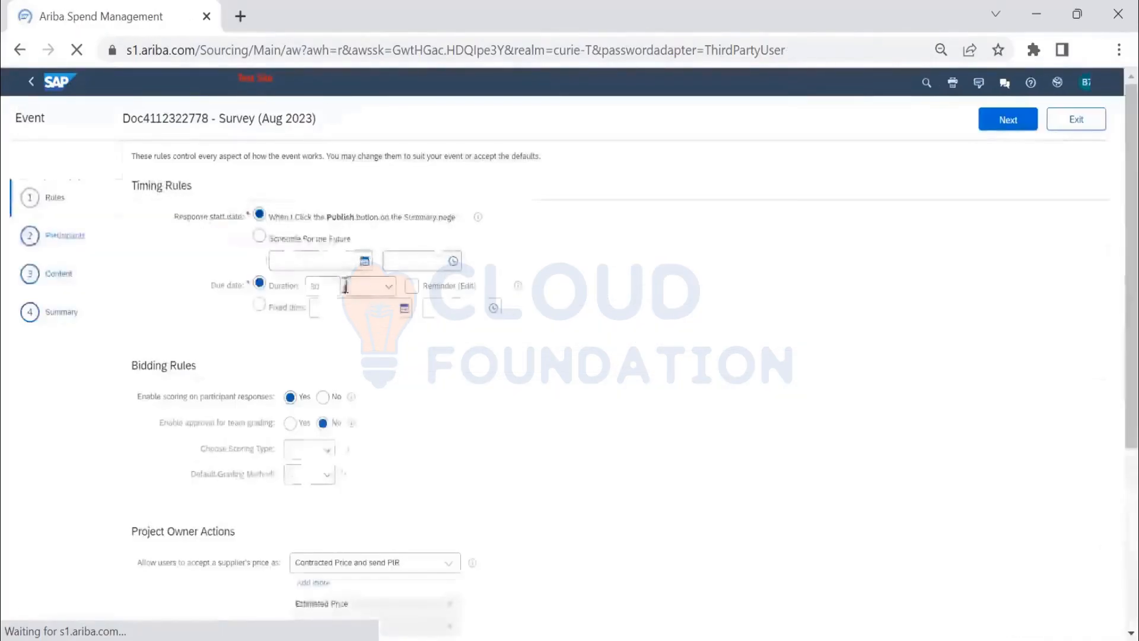
click(82, 237)
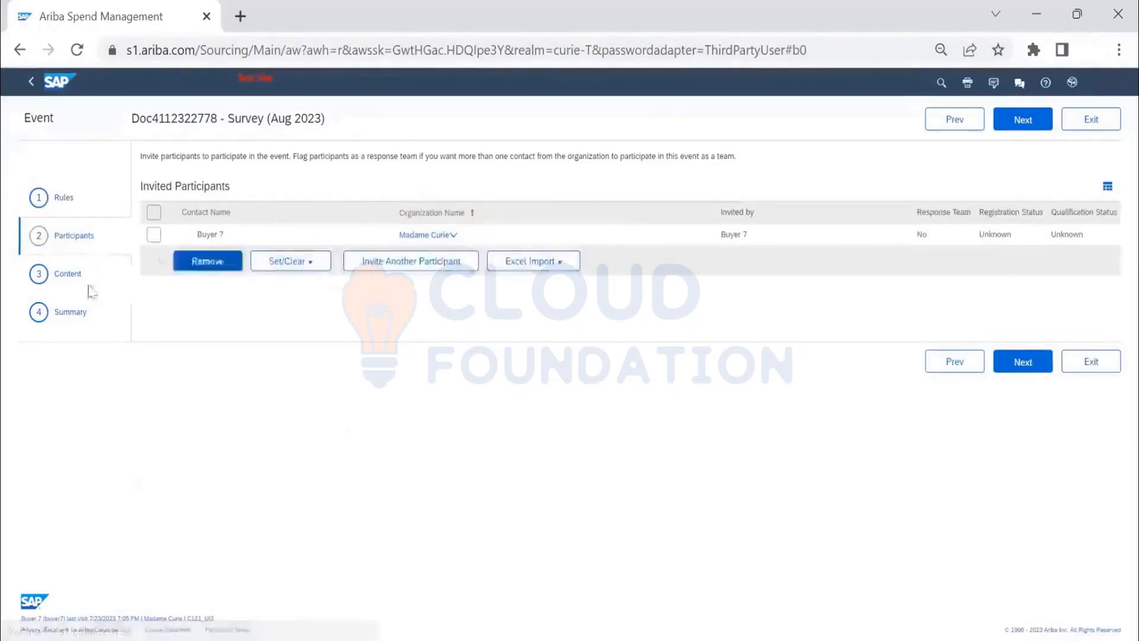
click(74, 278)
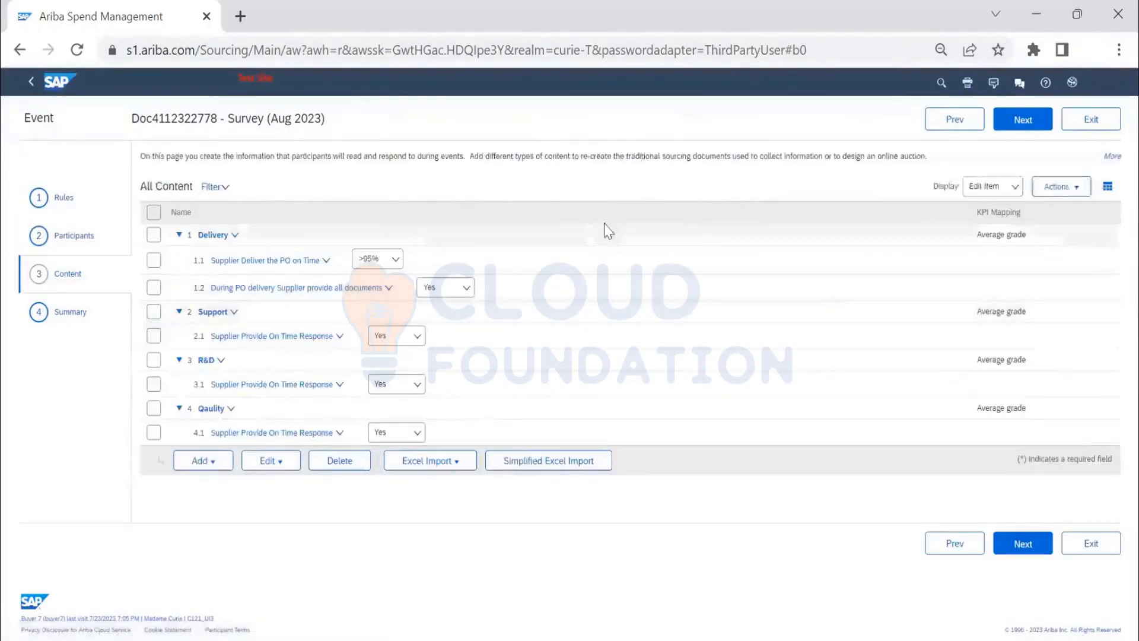
click(72, 312)
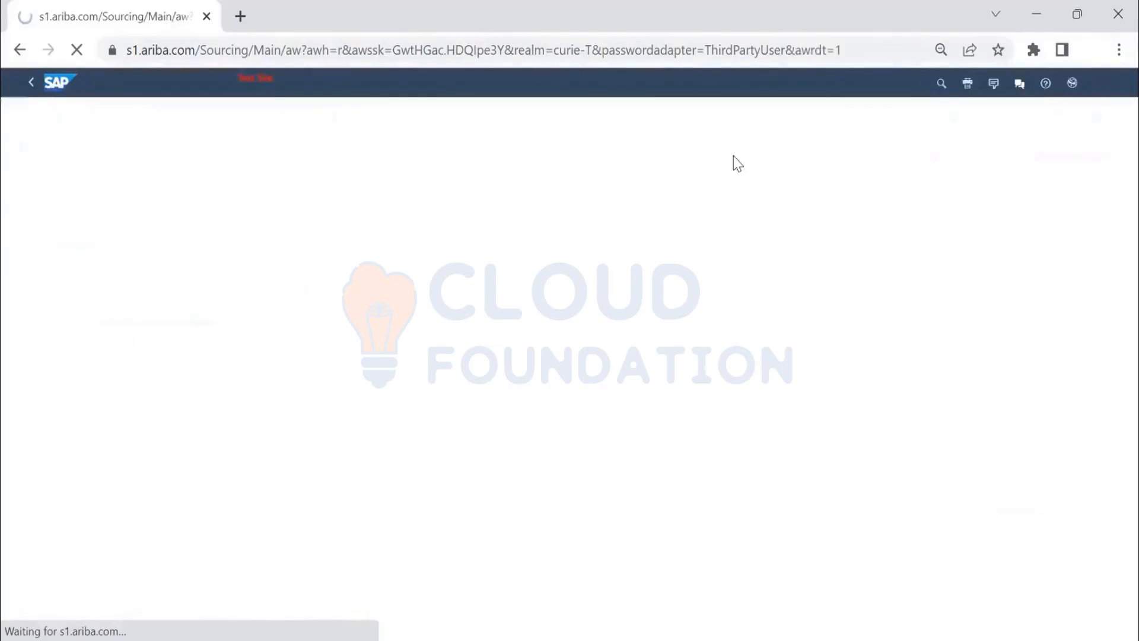
Open the published Survey (Aug 2023) for monitoring and look through its content display options and available event actions.
click(39, 219)
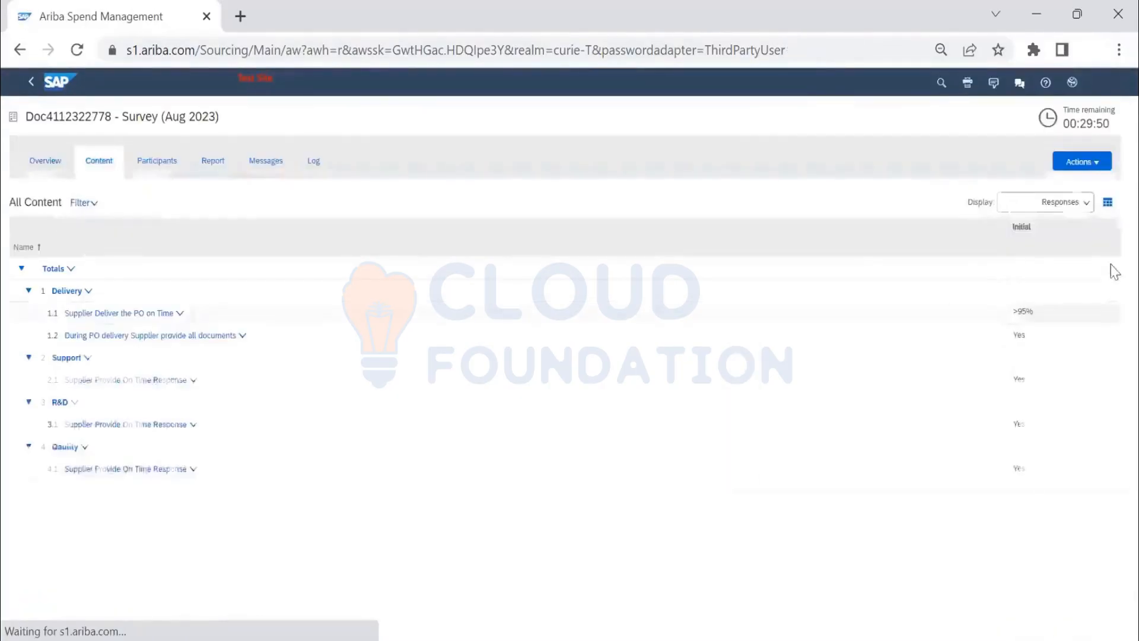
click(1062, 204)
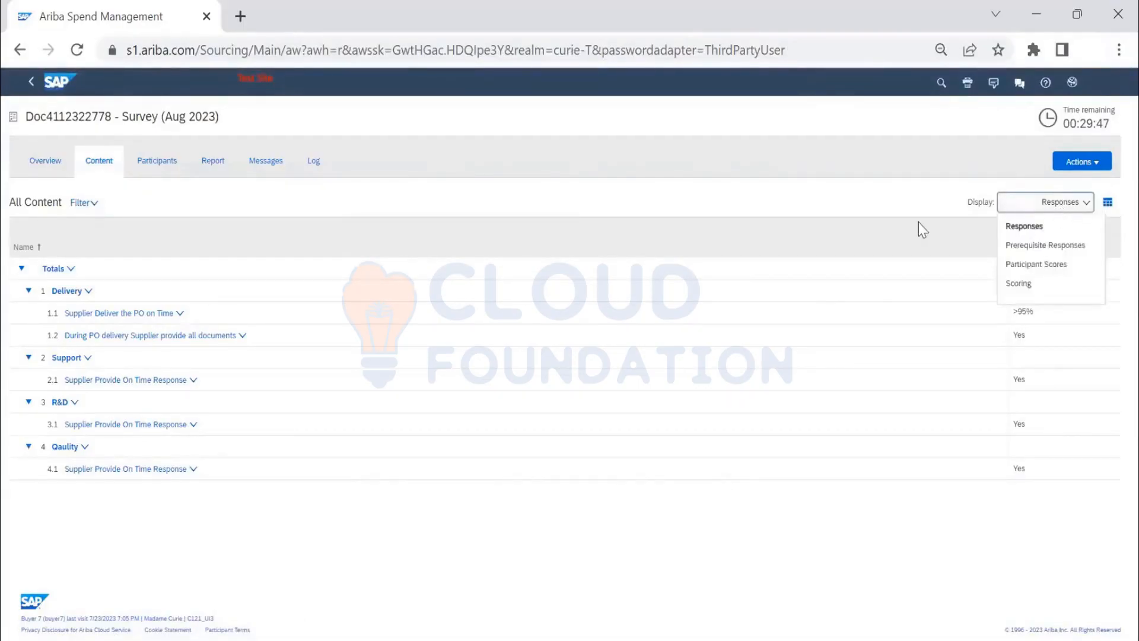
click(1081, 161)
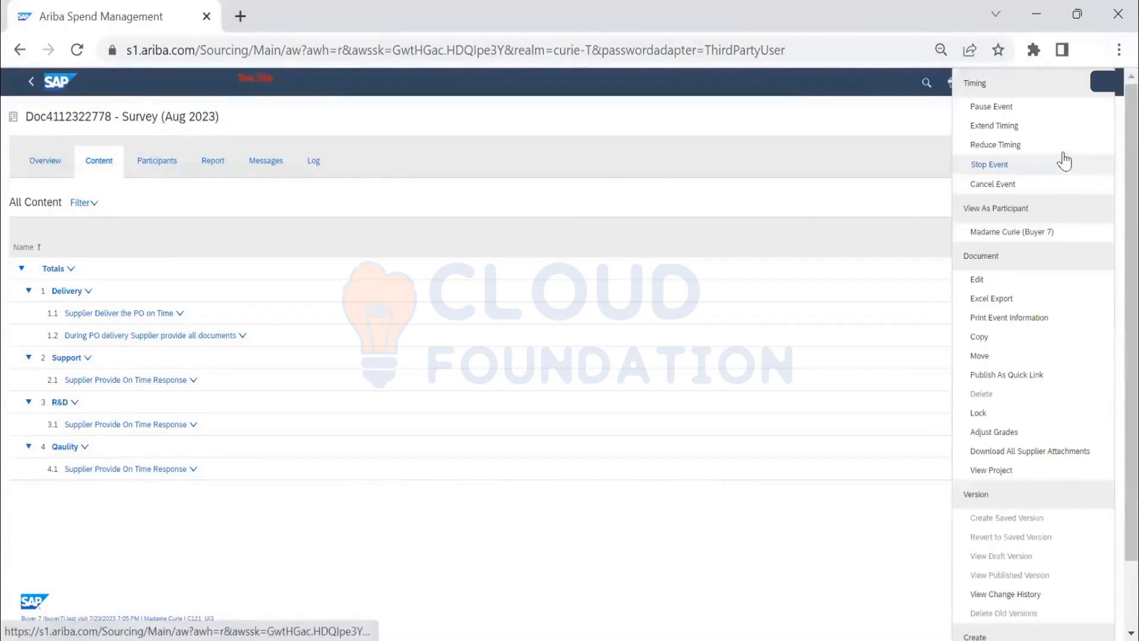
click(828, 209)
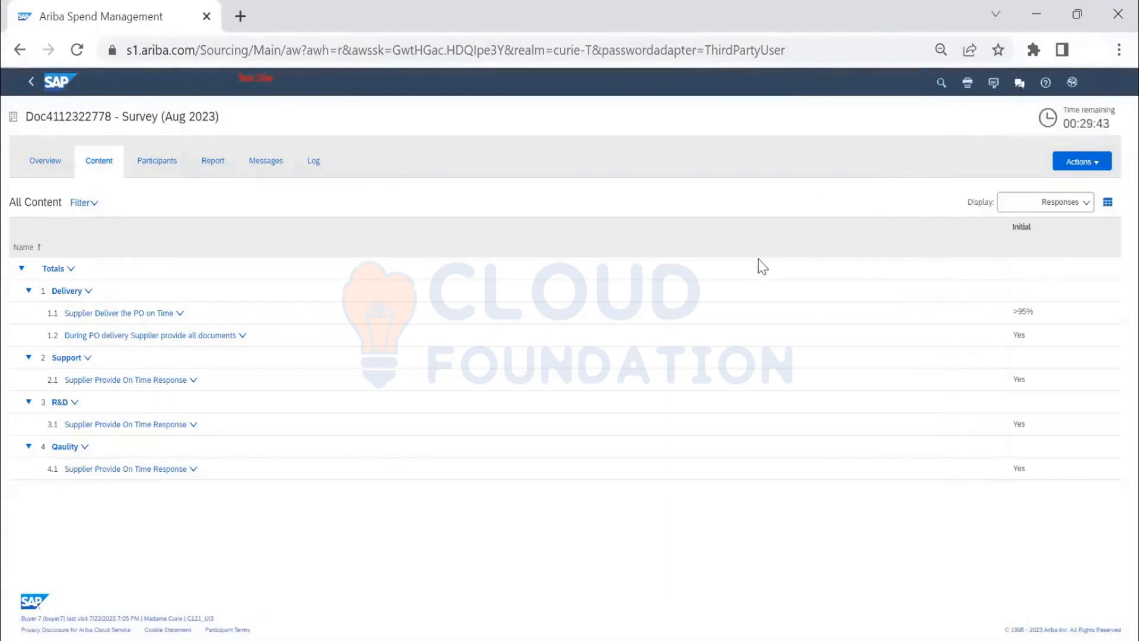
click(1060, 203)
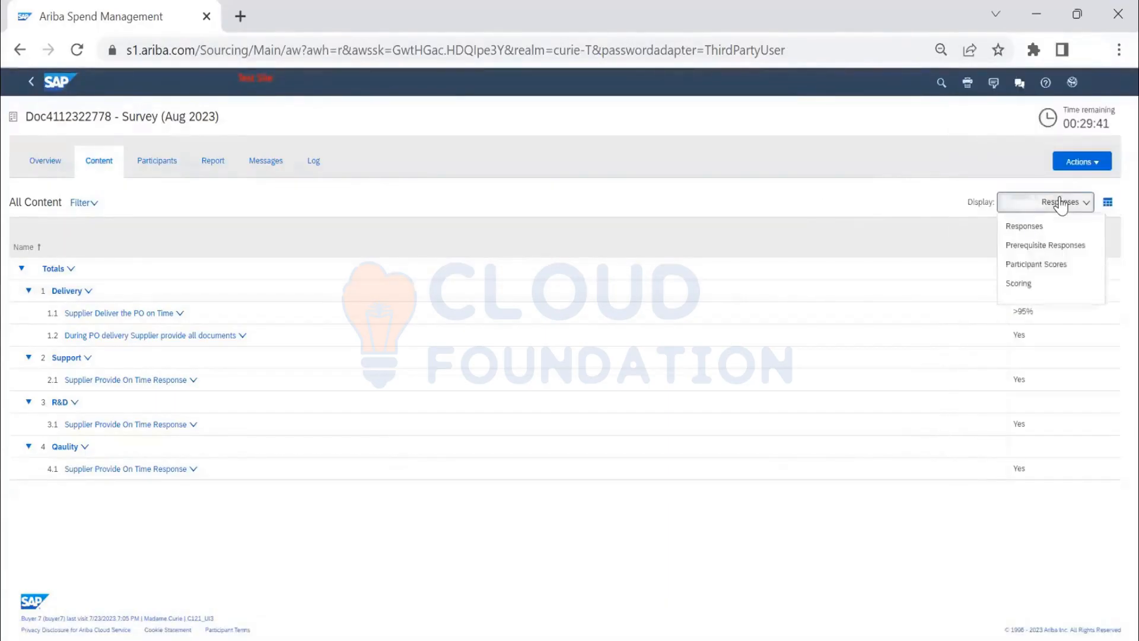
click(1088, 160)
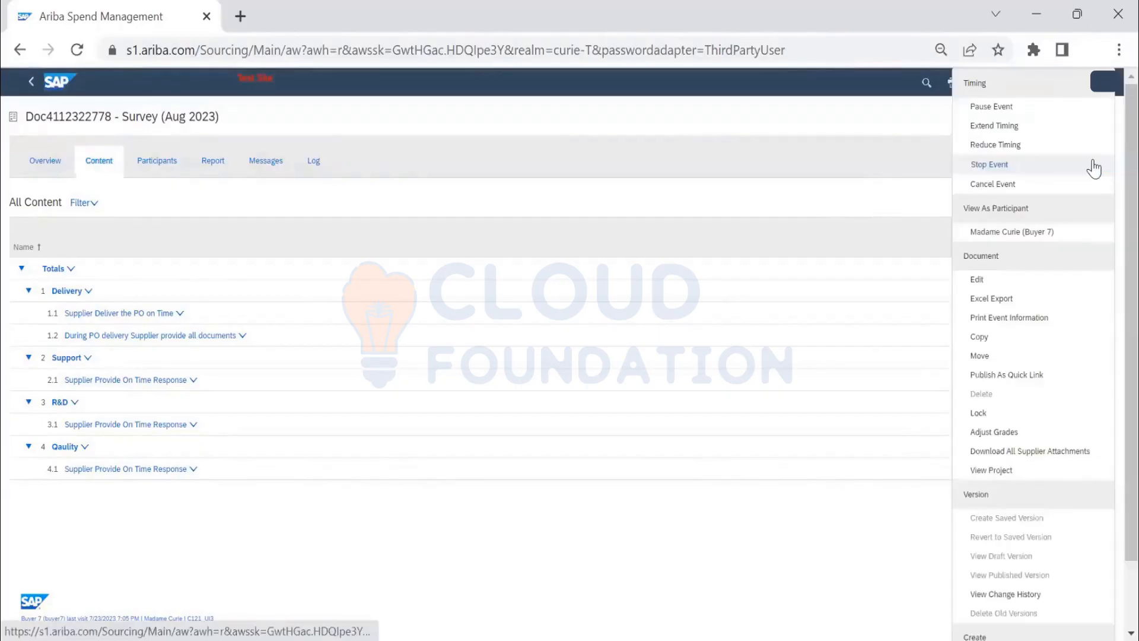
click(1013, 146)
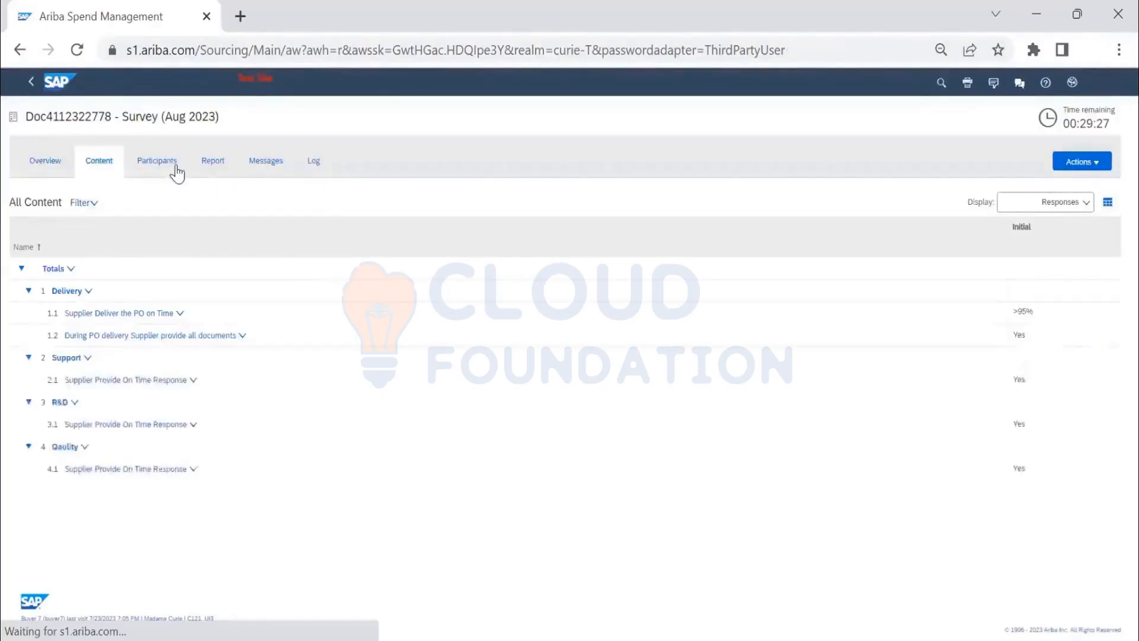
Select the invited participant of the Survey (Aug 2023), preview the questionnaire as that participant, and end the preview.
click(172, 168)
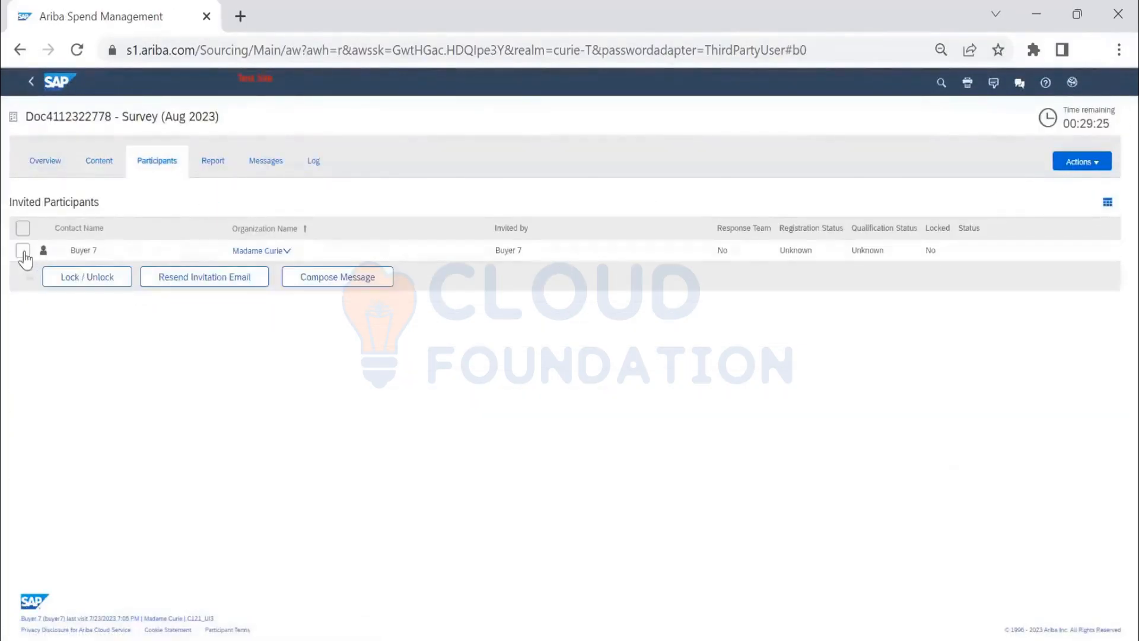
click(23, 251)
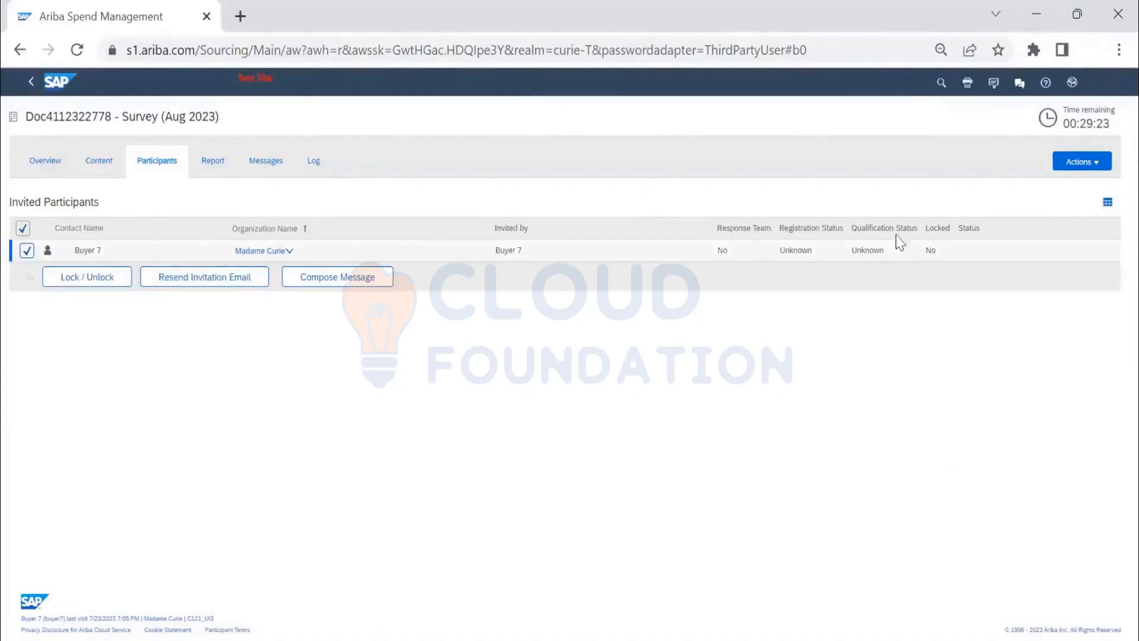
click(1081, 163)
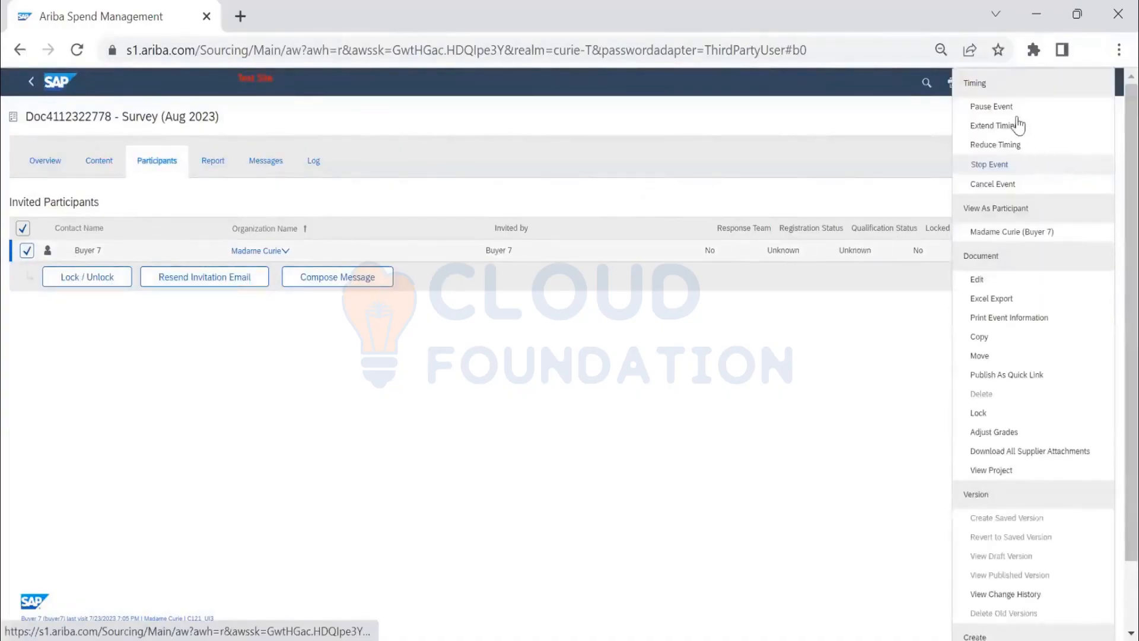
click(1019, 233)
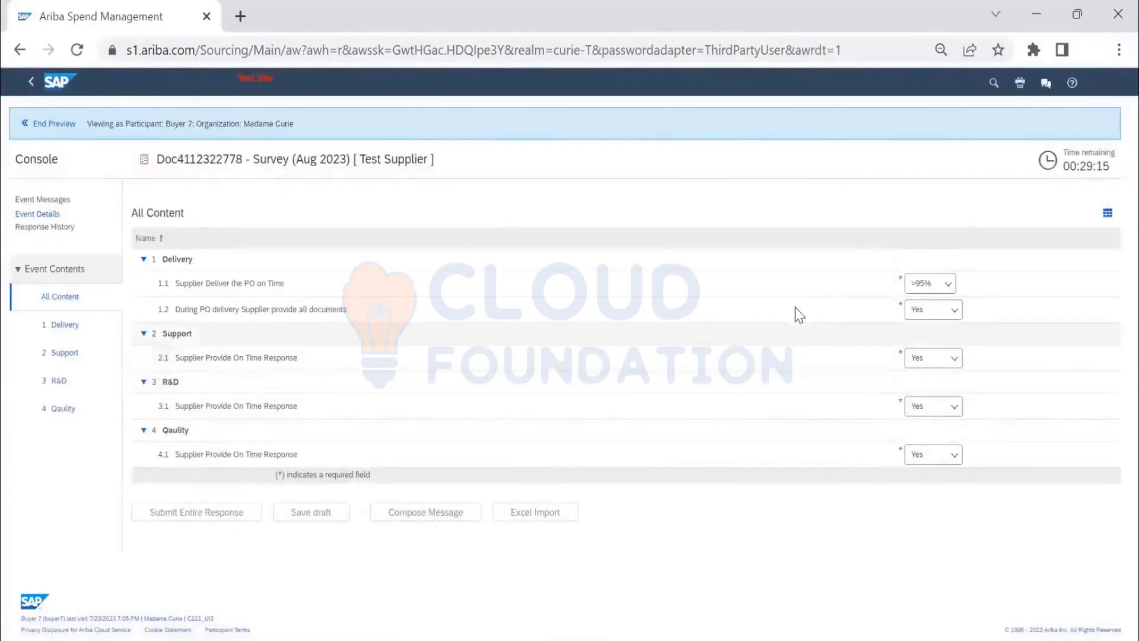
click(45, 126)
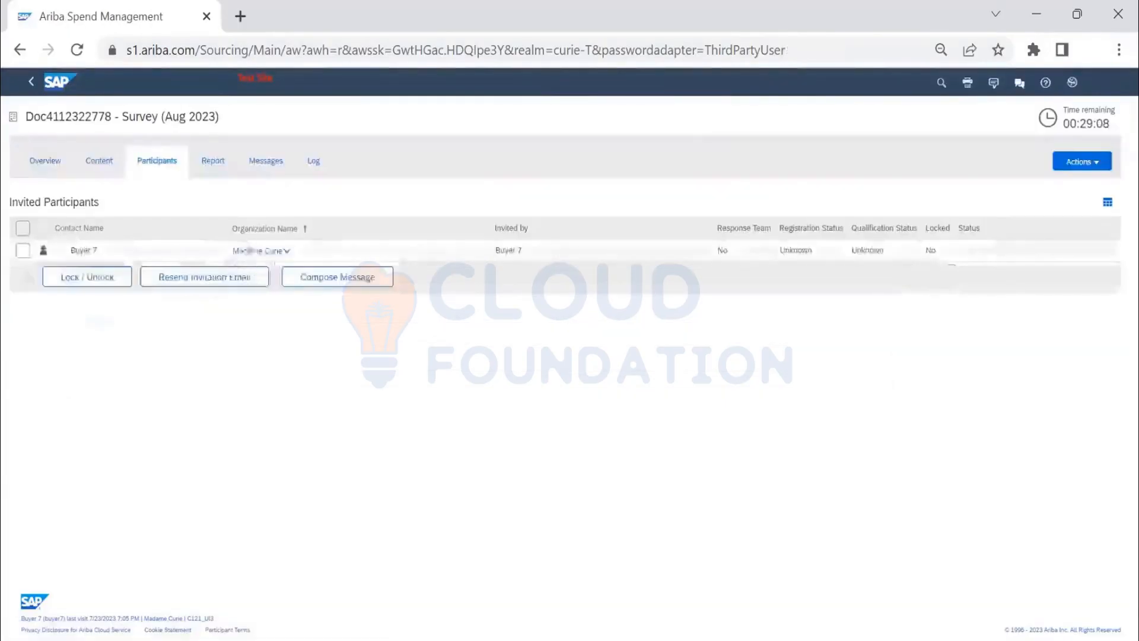
Return to the project and start preparing a response for Survey (Aug 2023) in the Execution (Aug 2023) document folder.
click(31, 83)
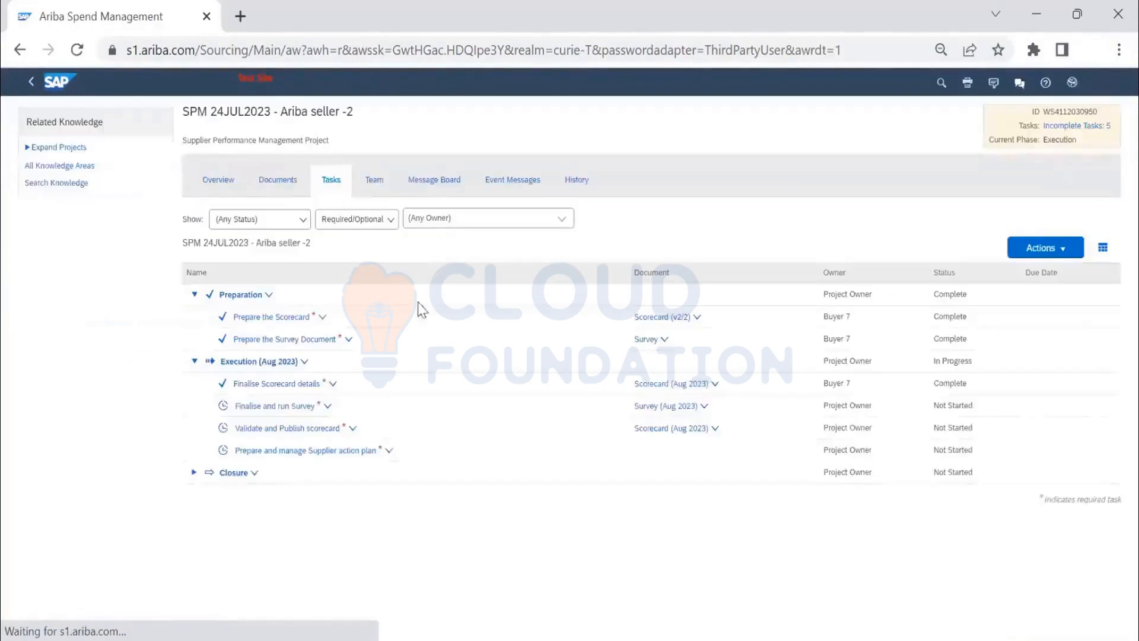
click(279, 180)
click(193, 267)
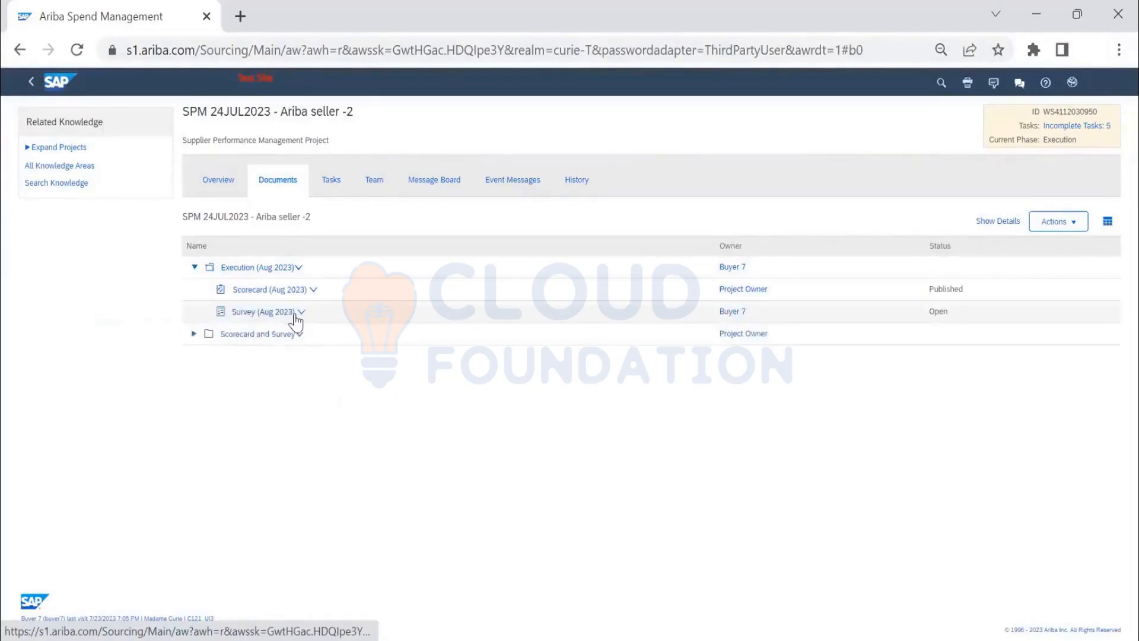
click(295, 314)
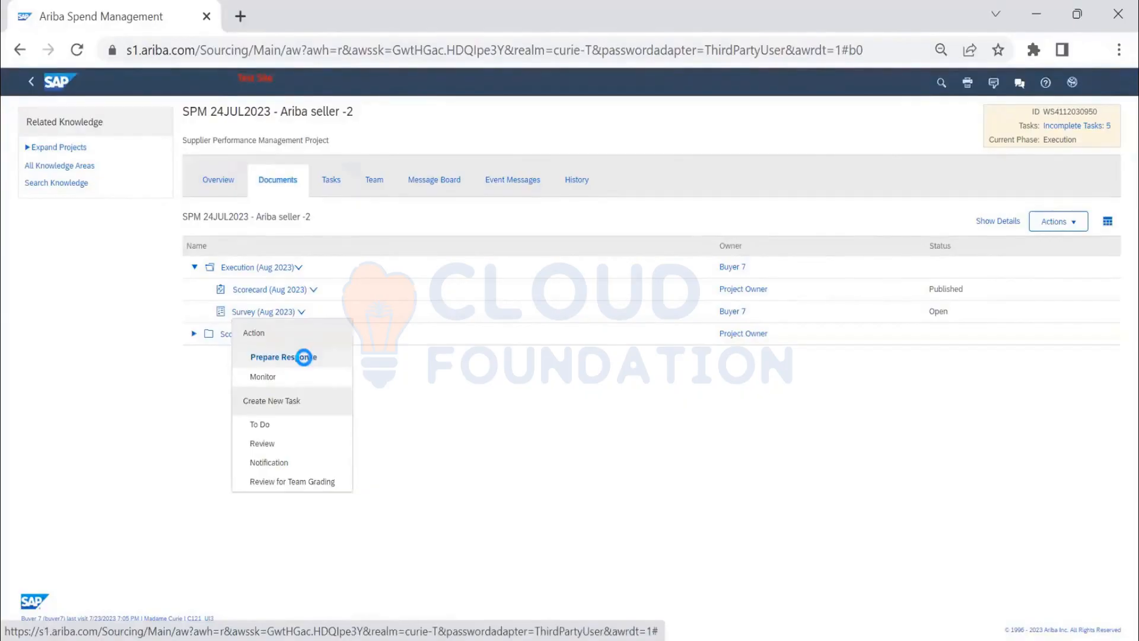
click(304, 357)
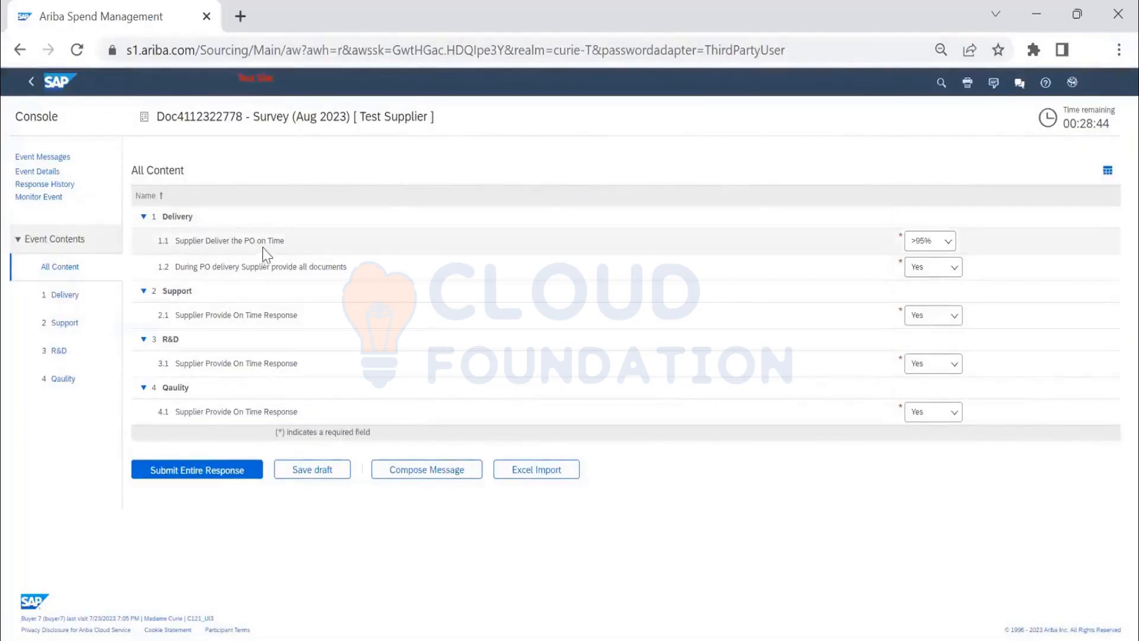
Answer <85% for on-time PO delivery and No for both PO documents and Support response, keep the remaining answers, and submit the entire response.
click(943, 241)
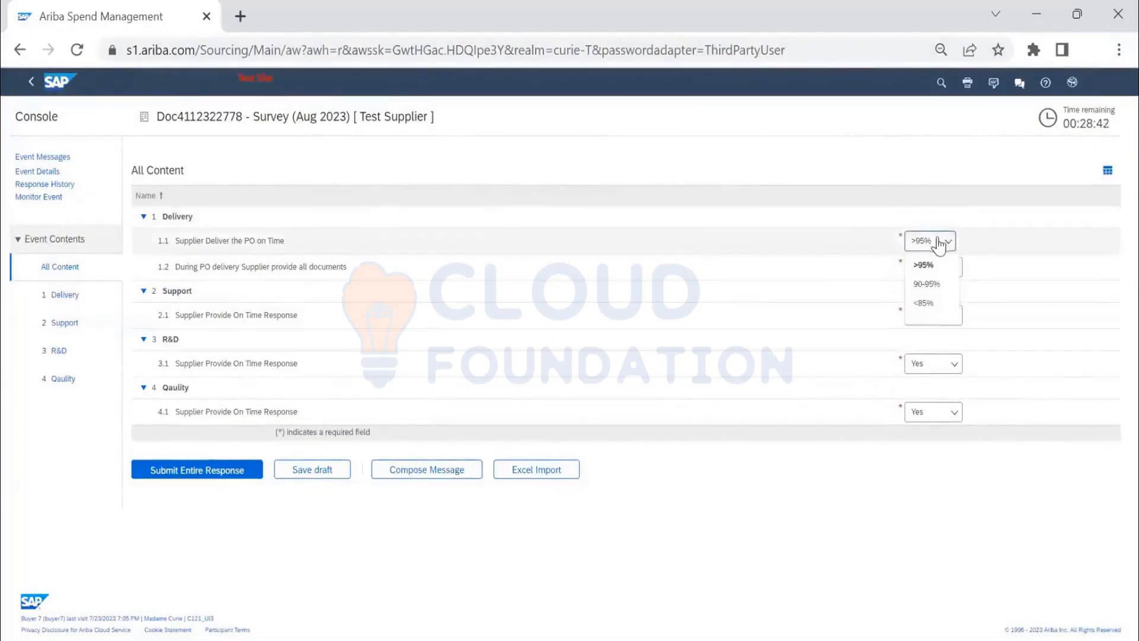
click(939, 301)
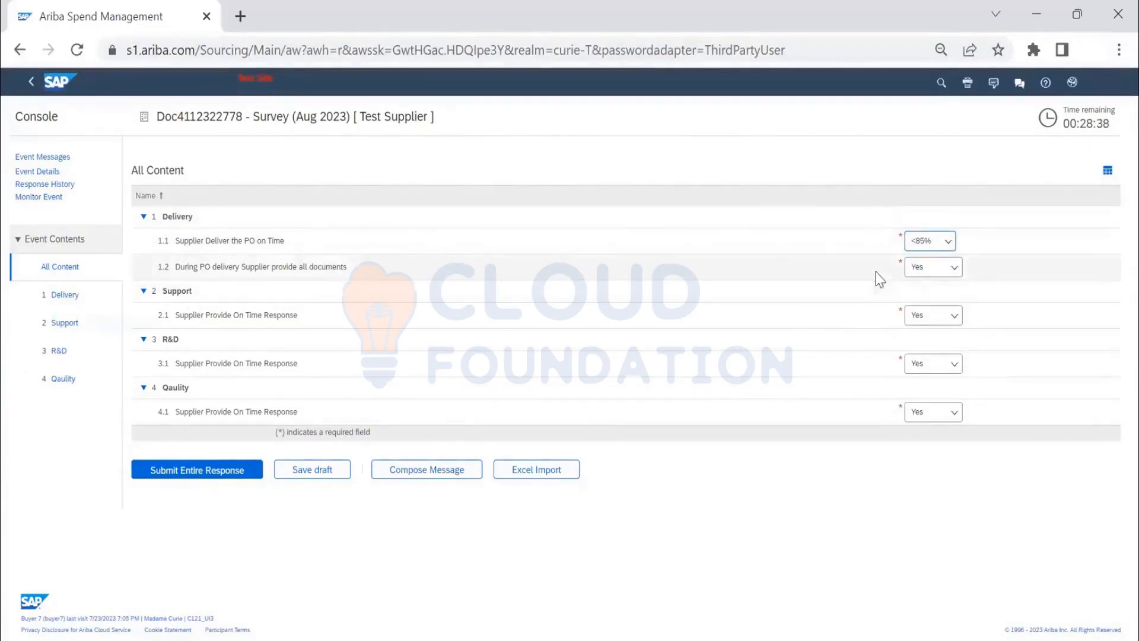
click(926, 267)
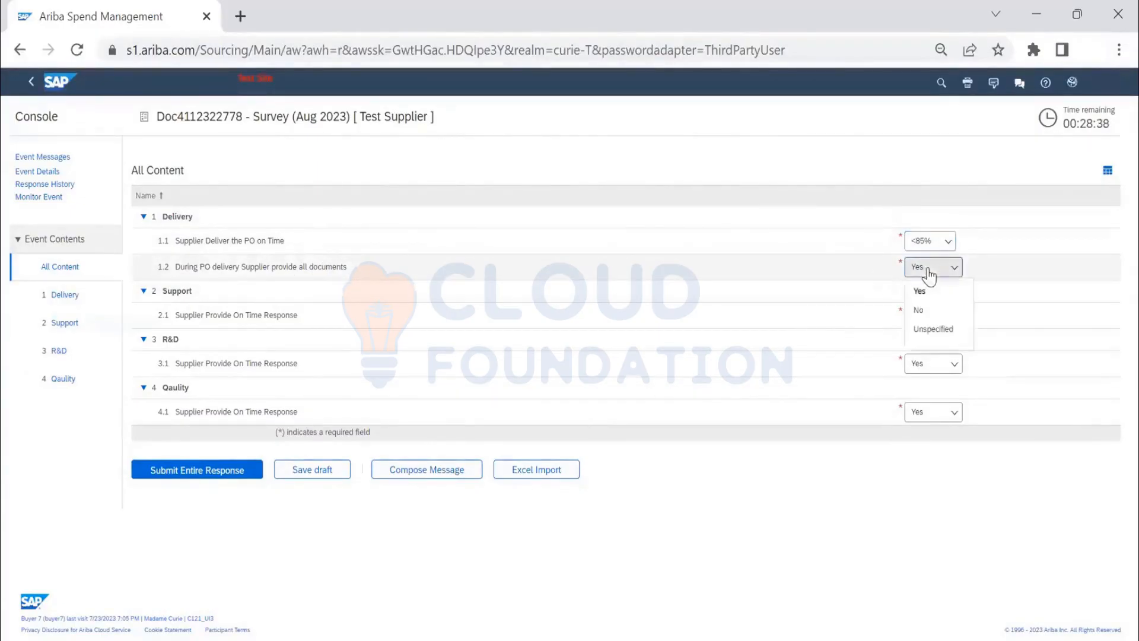
click(937, 310)
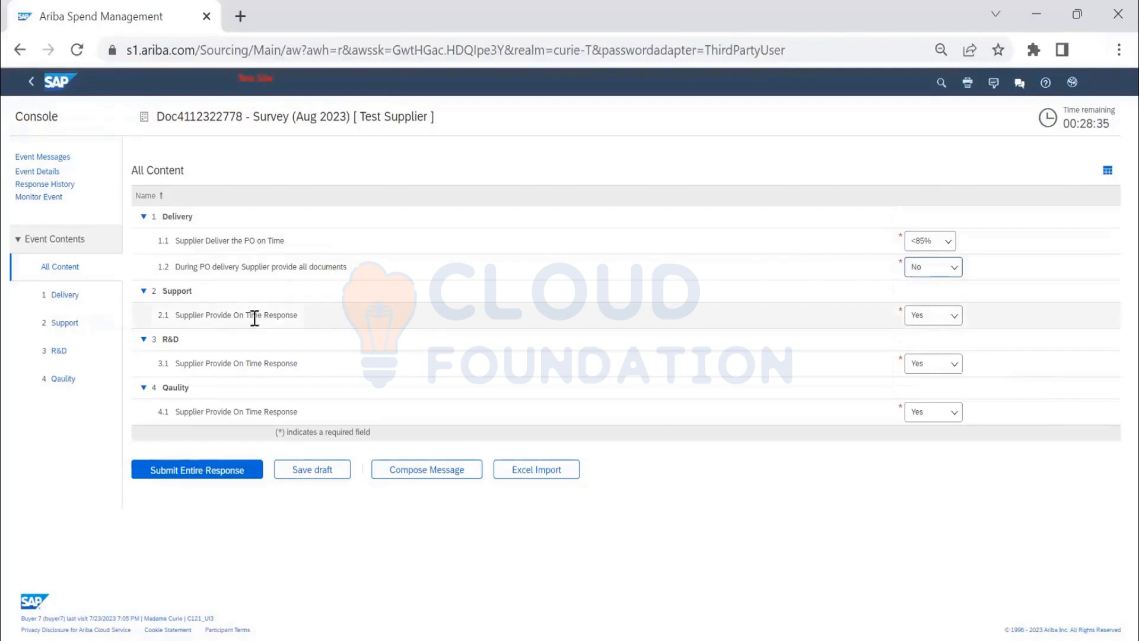
click(949, 317)
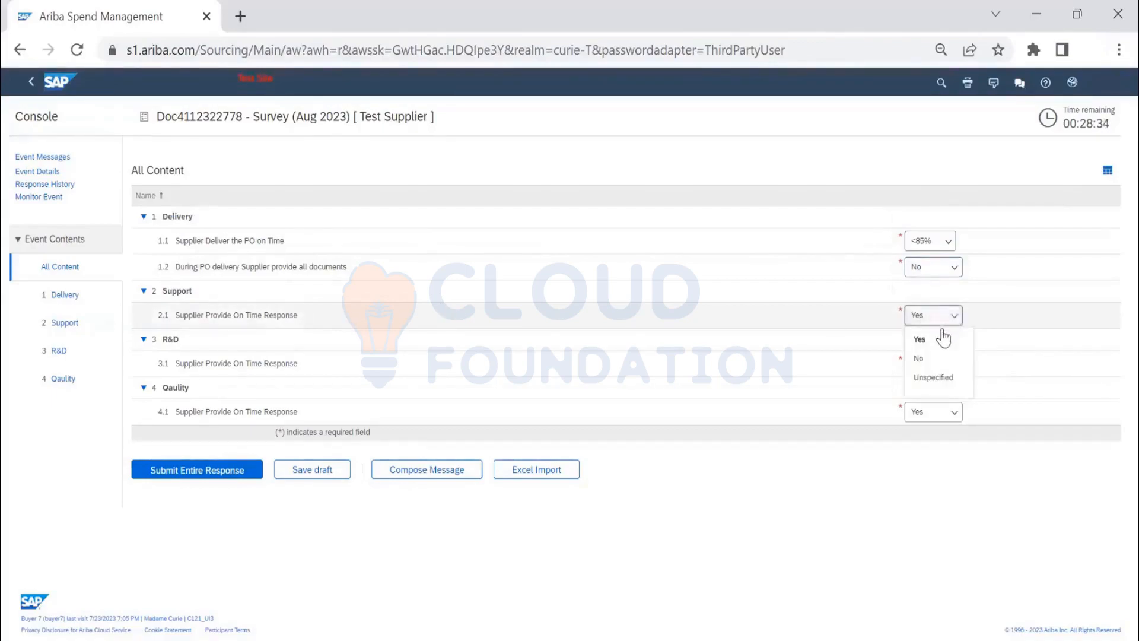
click(934, 359)
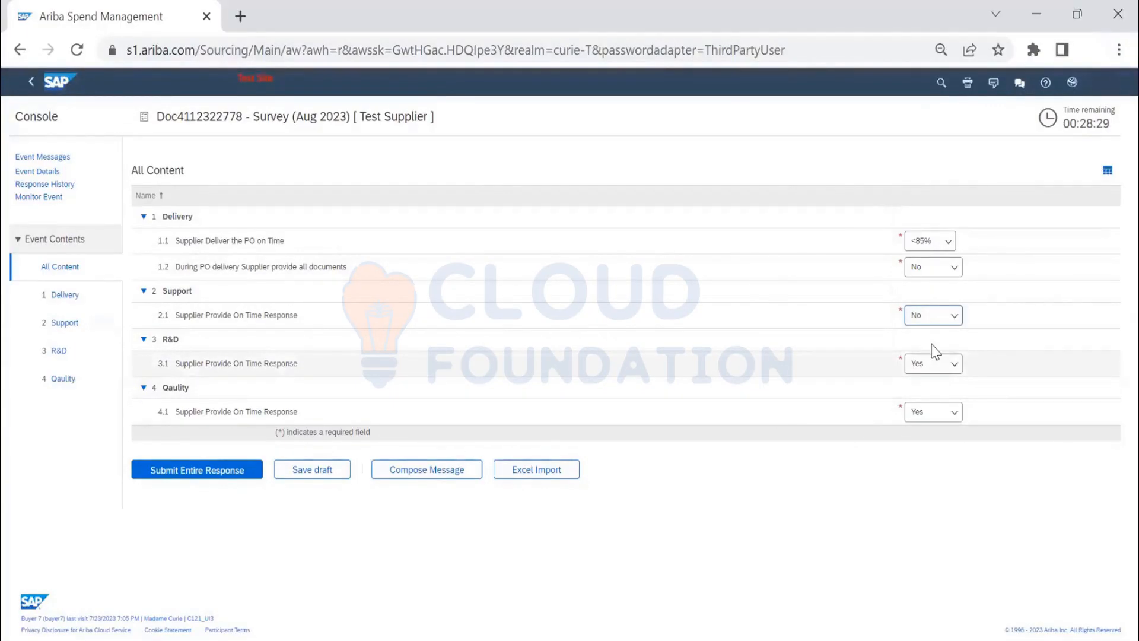
click(941, 360)
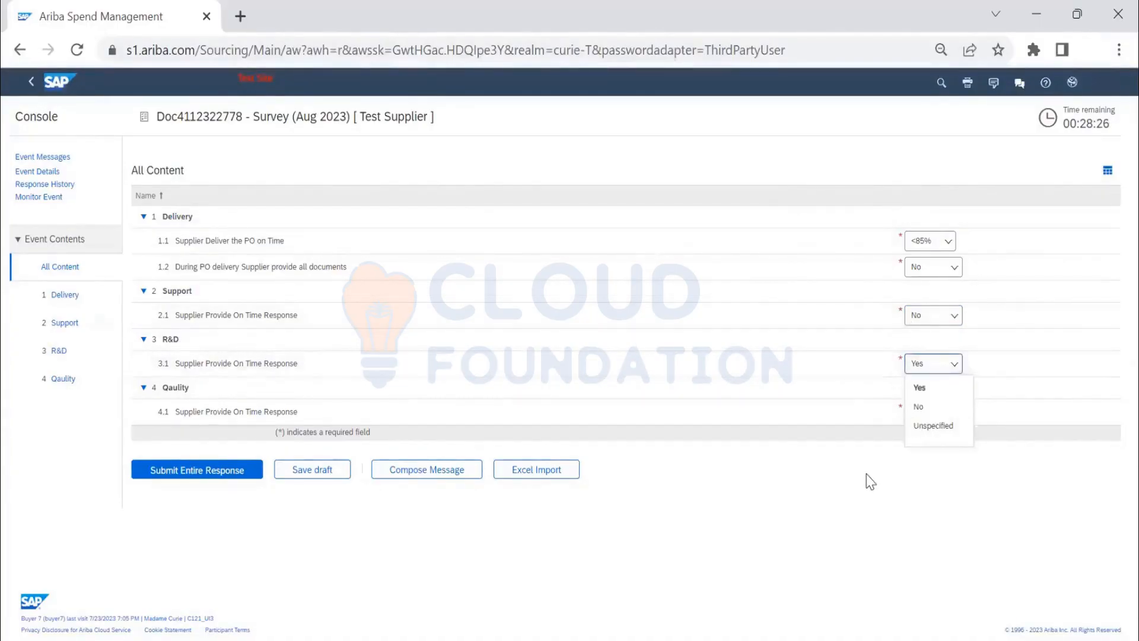
click(310, 406)
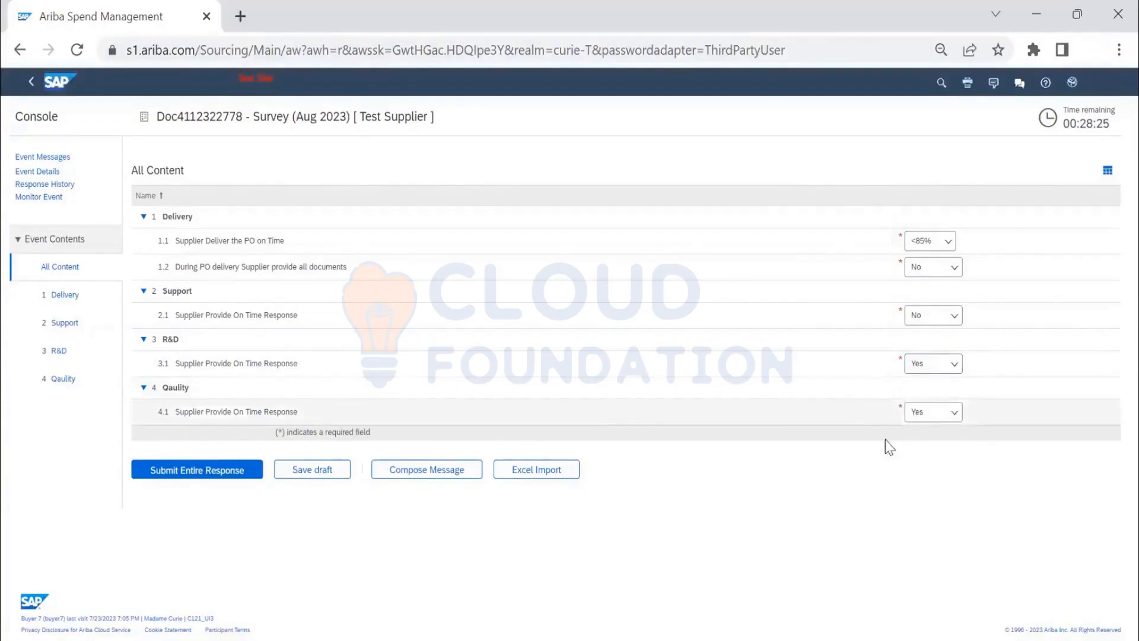
click(201, 473)
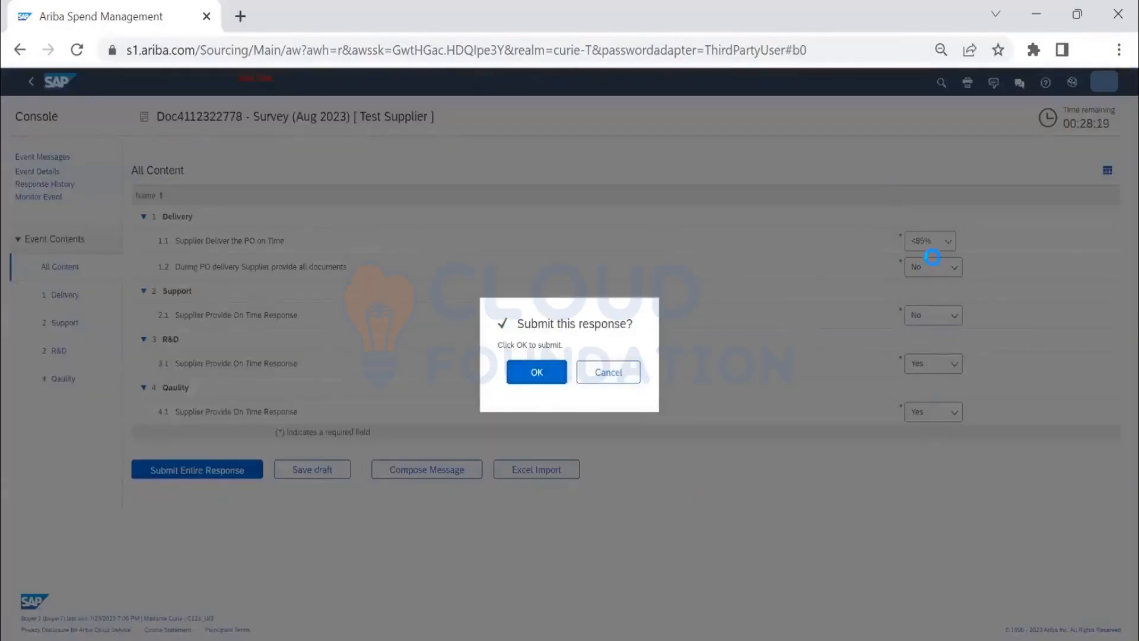
key(Return)
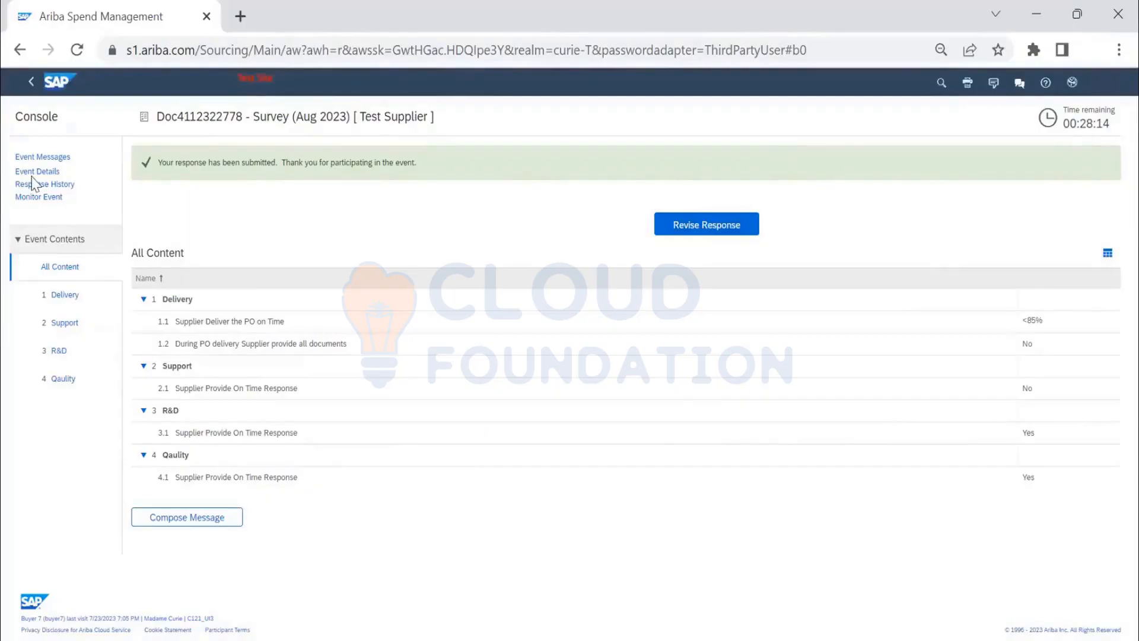
Leave the submitted survey for the home dashboard and switch to the Suppliers dashboard.
click(30, 85)
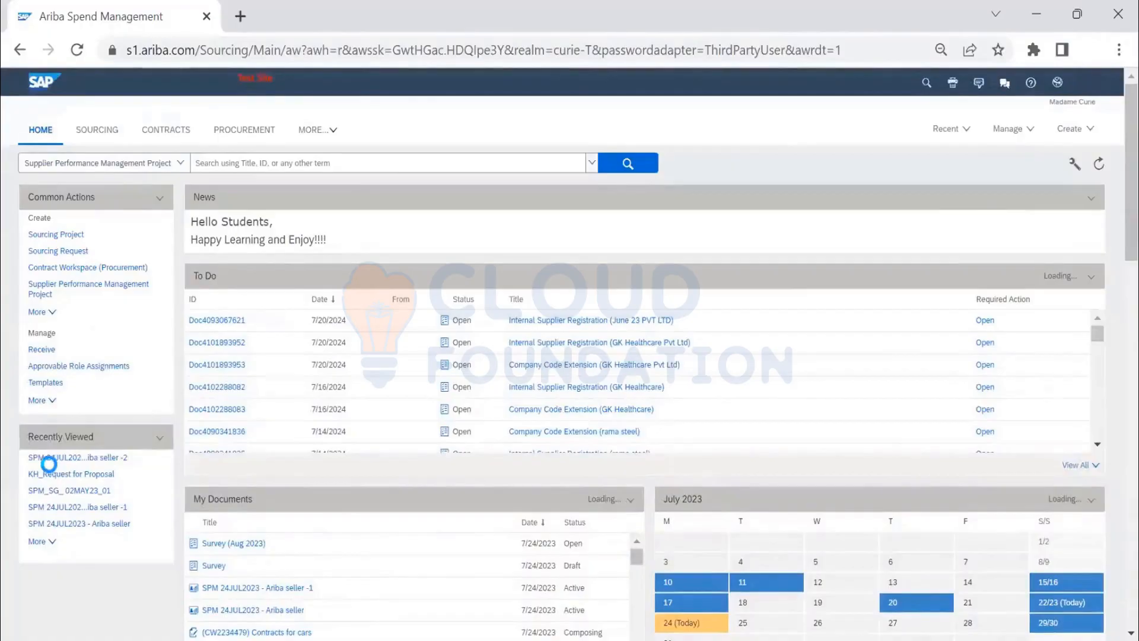
click(43, 458)
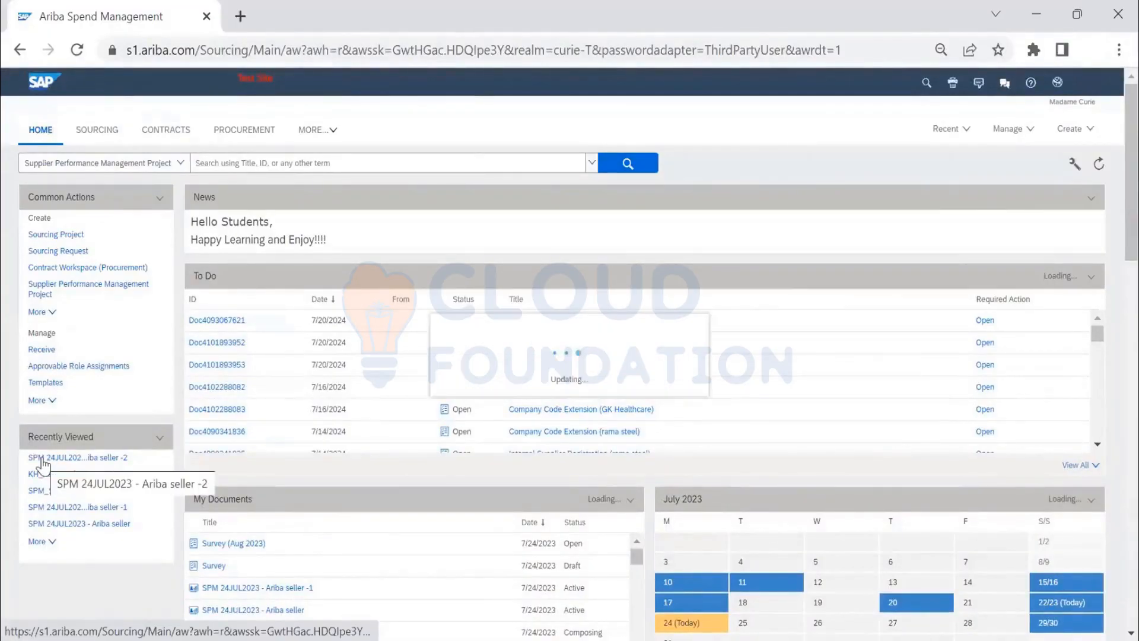
click(314, 131)
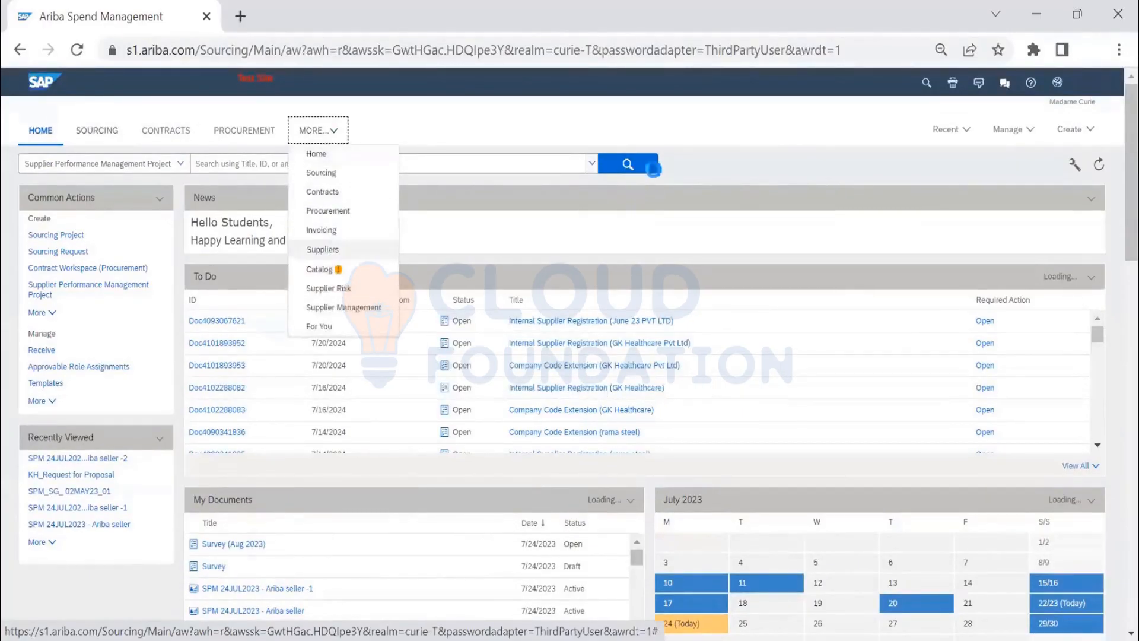
click(323, 249)
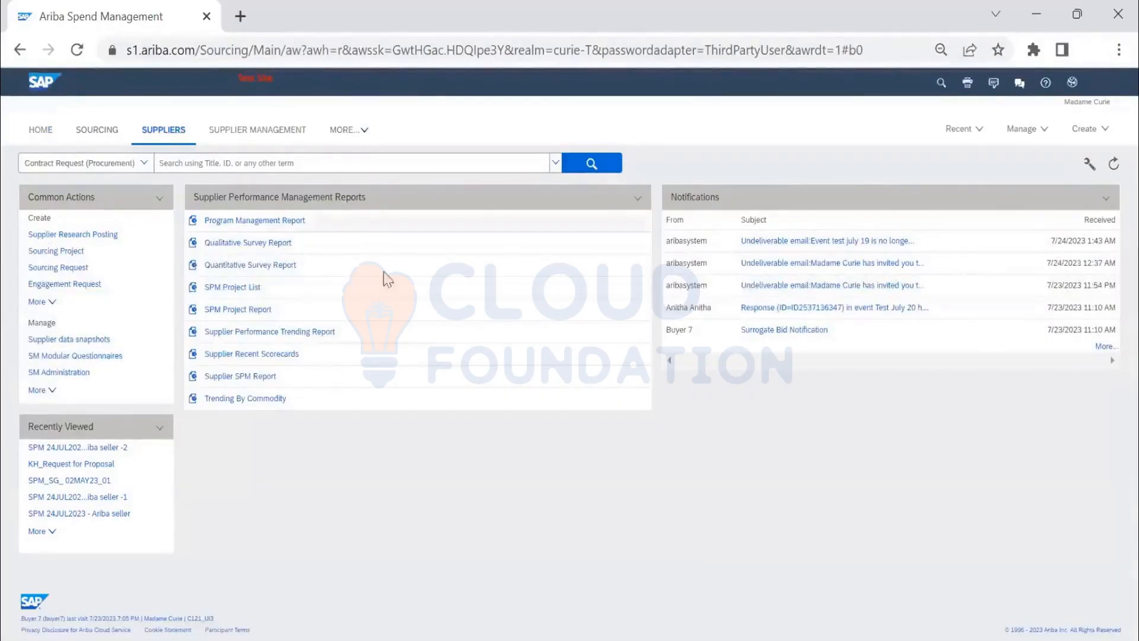
Add the My Documents content to the Suppliers dashboard and open the SPM 24JUL2023 - Ariba seller -2 project from it.
click(1091, 169)
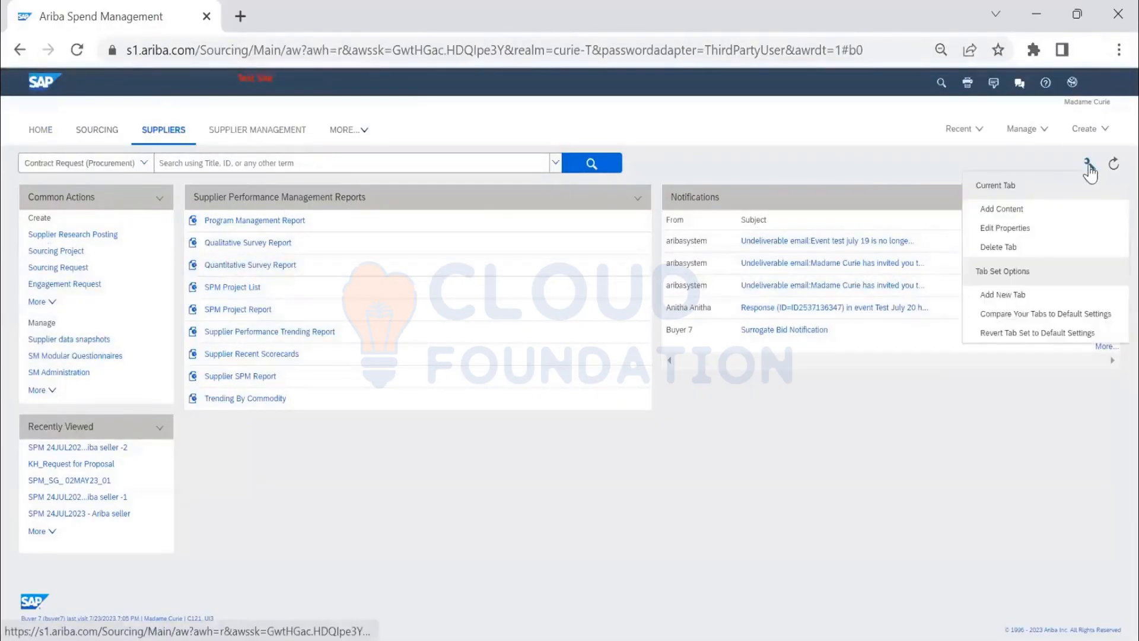
click(1001, 209)
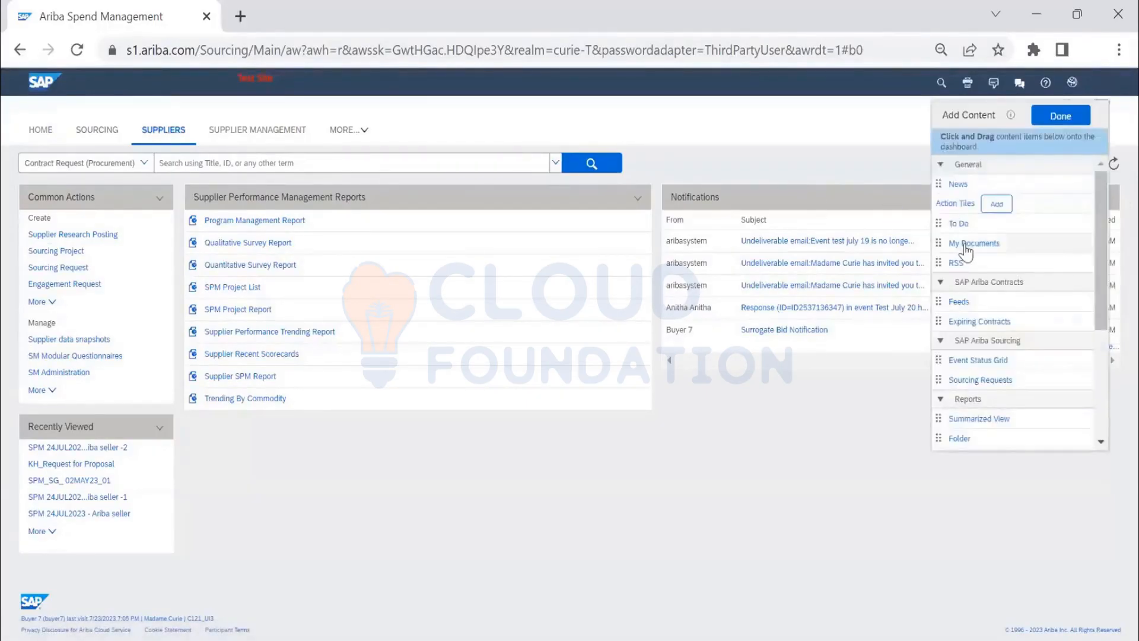
click(969, 248)
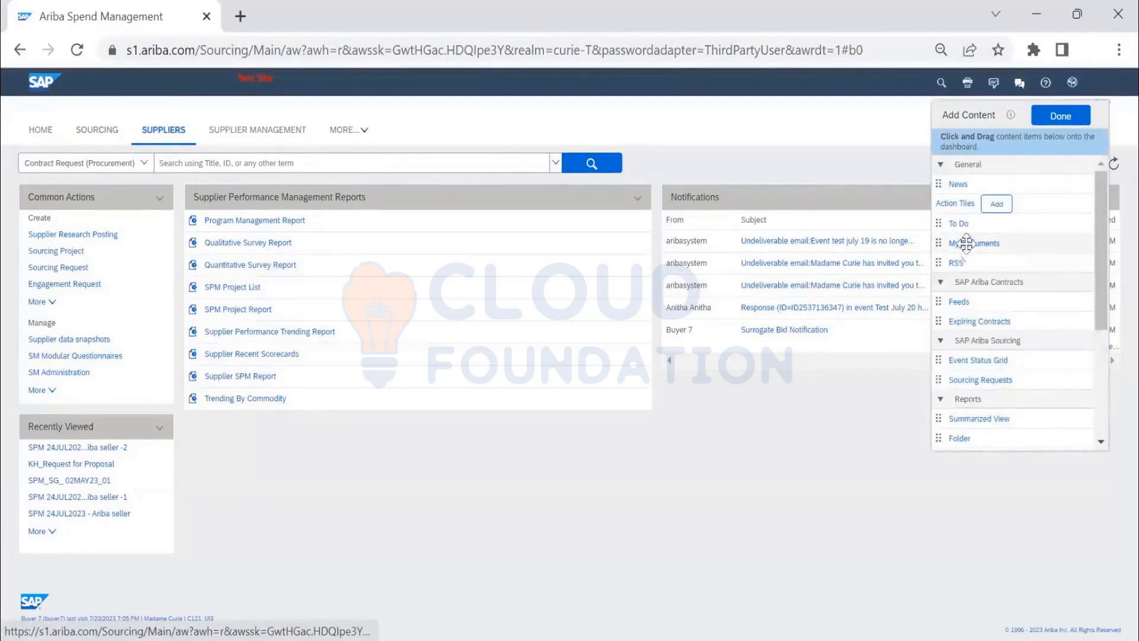
click(1065, 123)
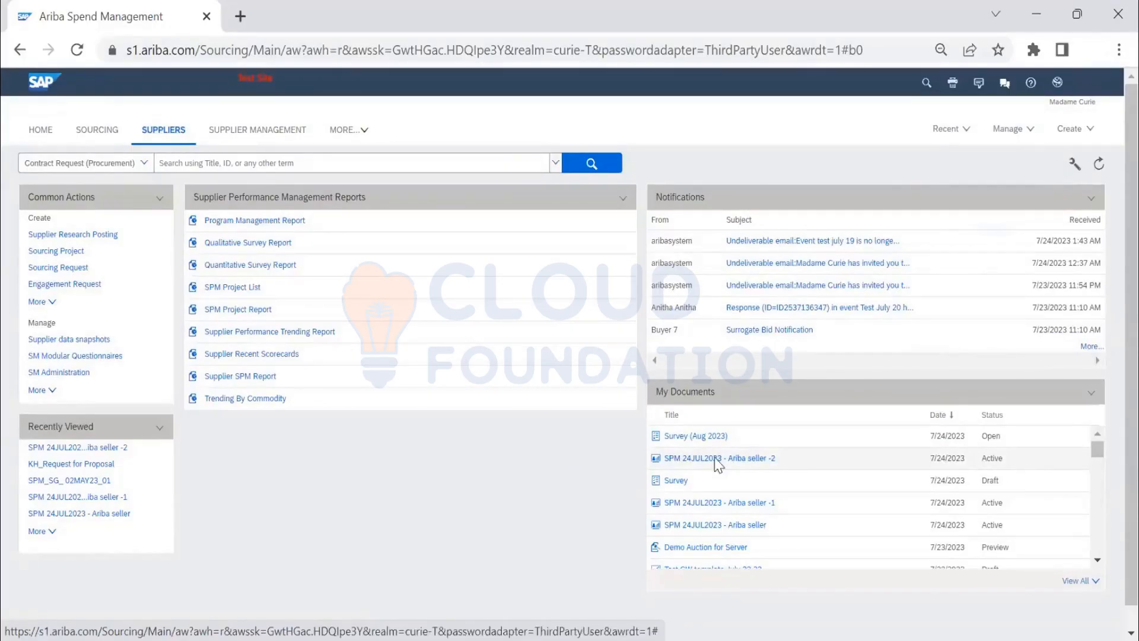
click(726, 460)
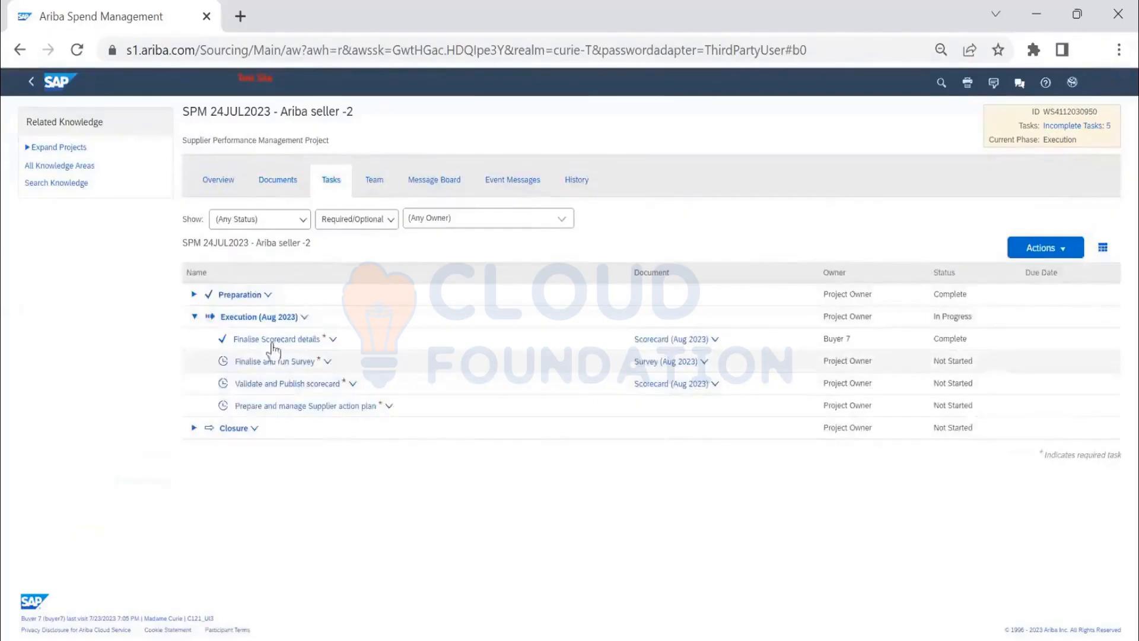
Mark the Finalise and run Survey task in the Execution (Aug 2023) phase as started and then complete.
click(275, 363)
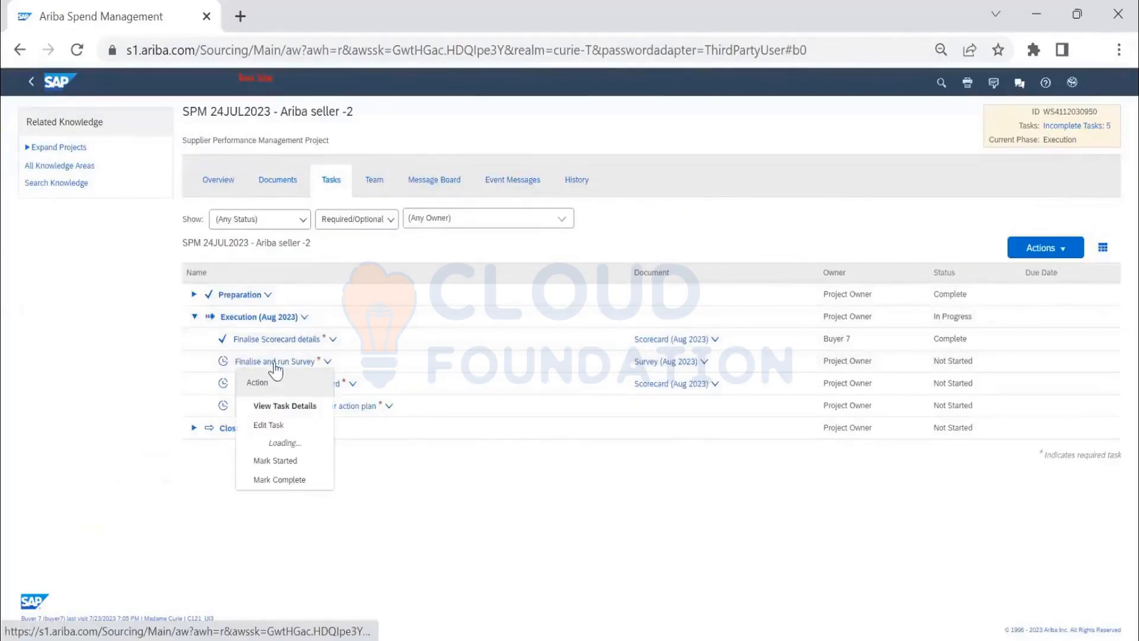
click(295, 465)
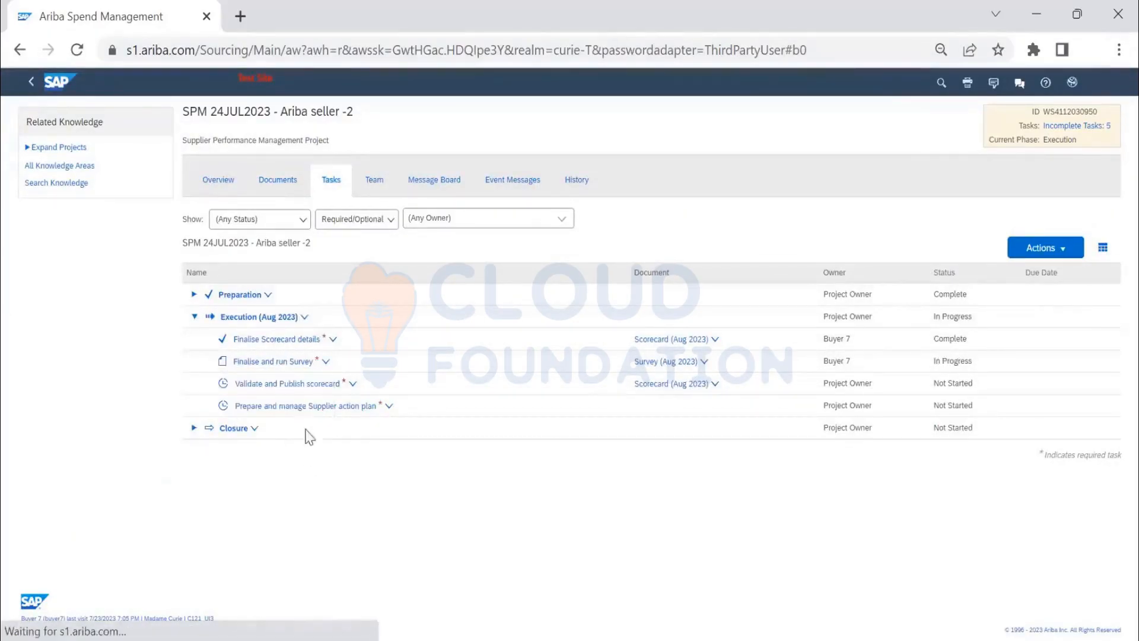
click(275, 361)
click(293, 490)
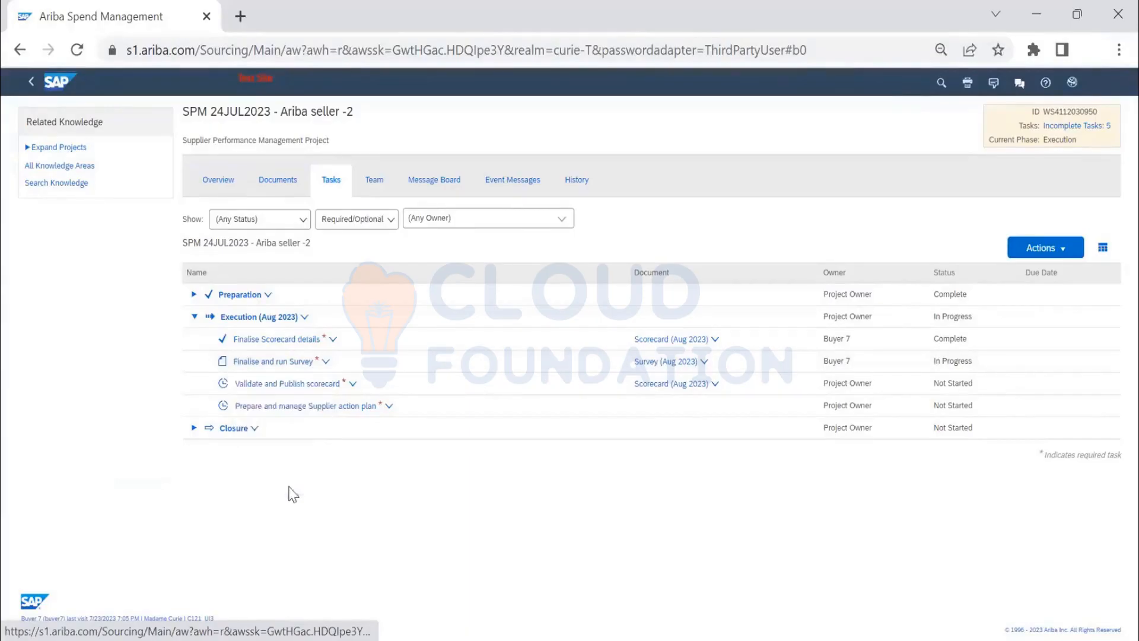
Review Scorecard (Aug 2023) from the Validate and Publish scorecard task, check its available actions, and return to the project tasks.
click(260, 387)
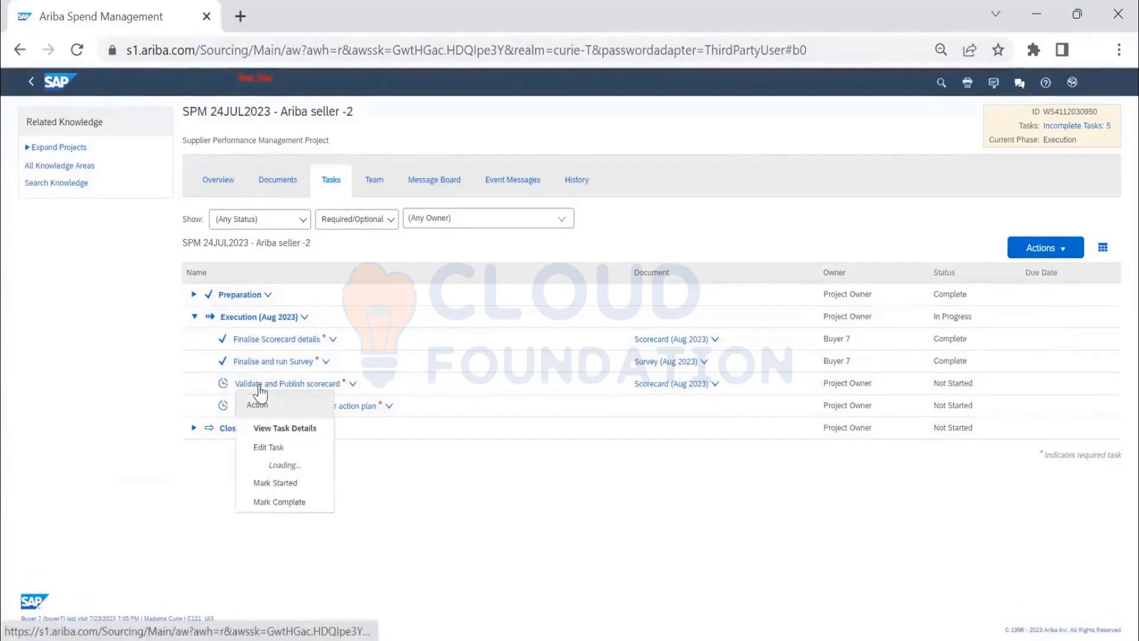
click(290, 468)
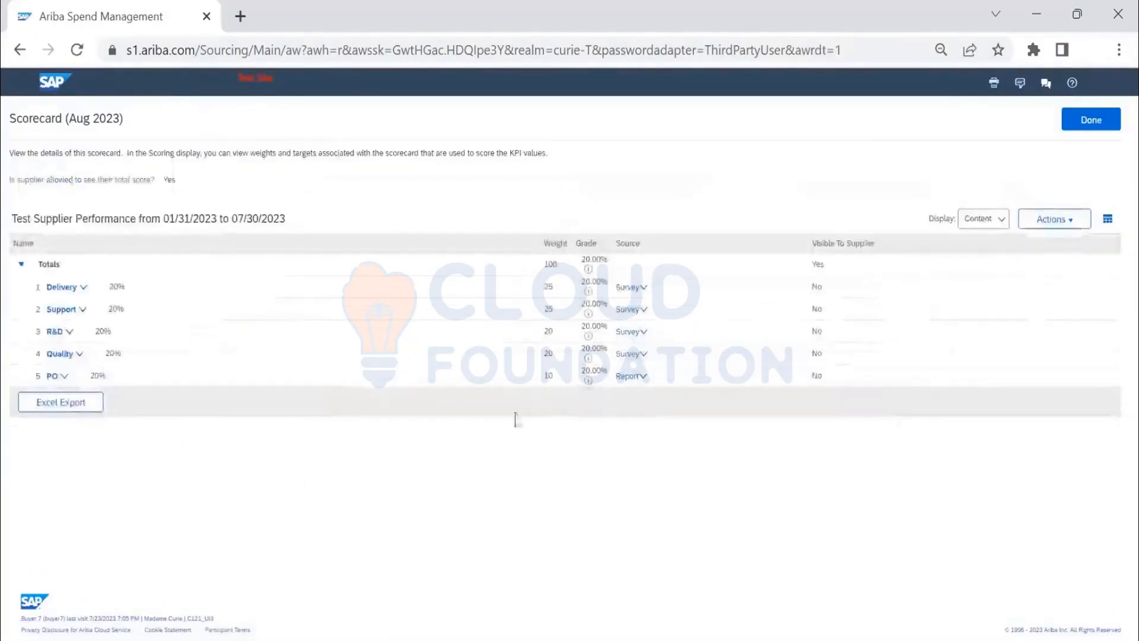
click(1035, 217)
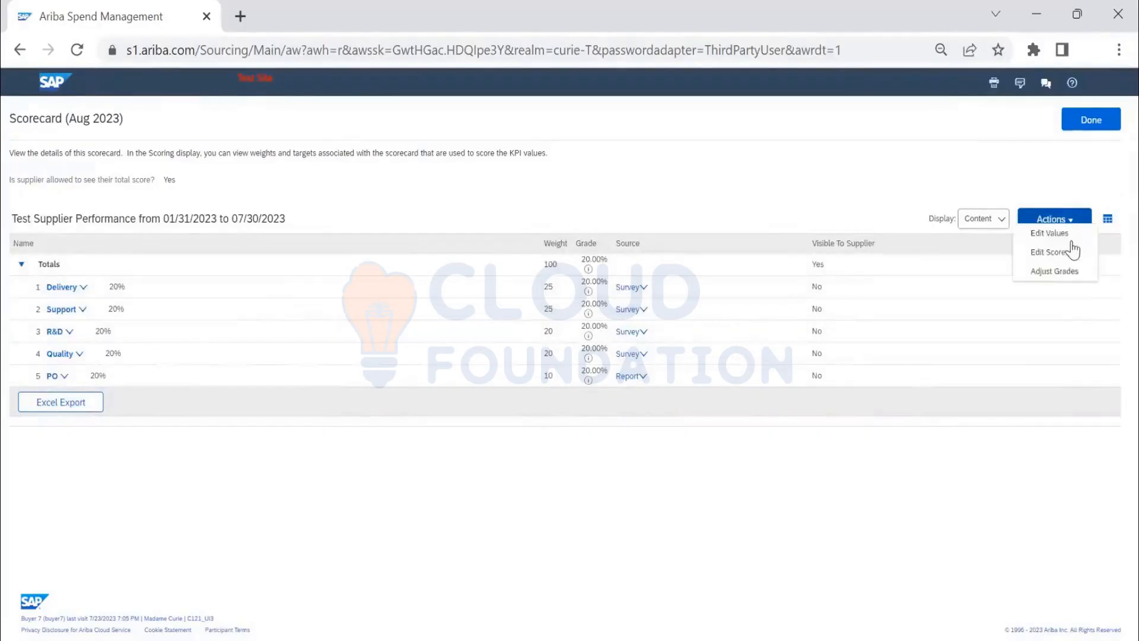
click(539, 222)
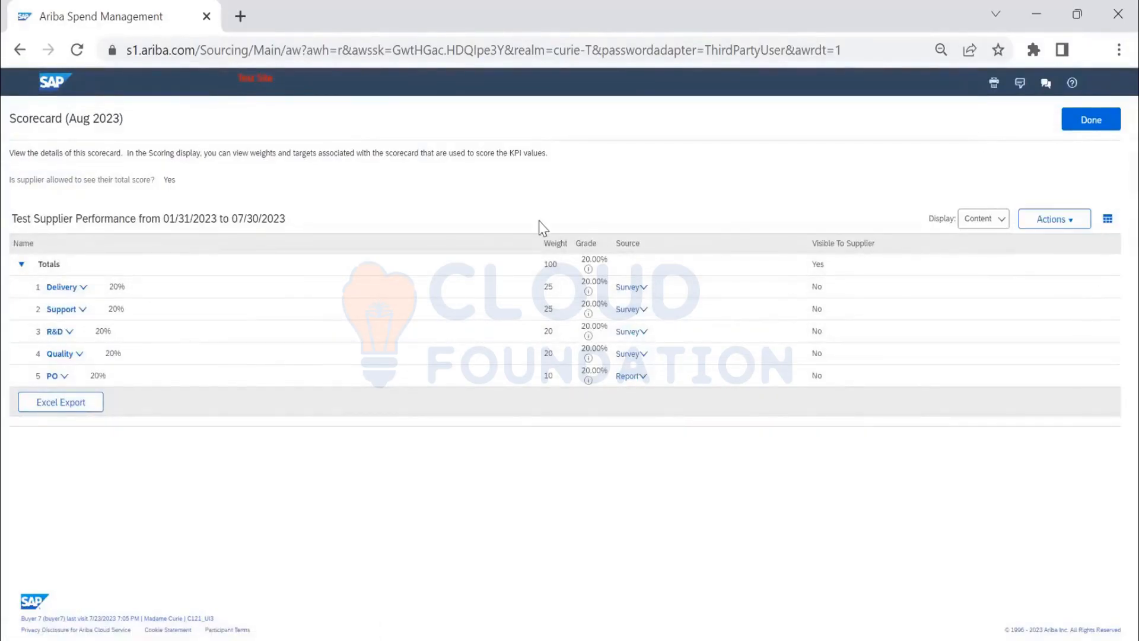
click(1107, 126)
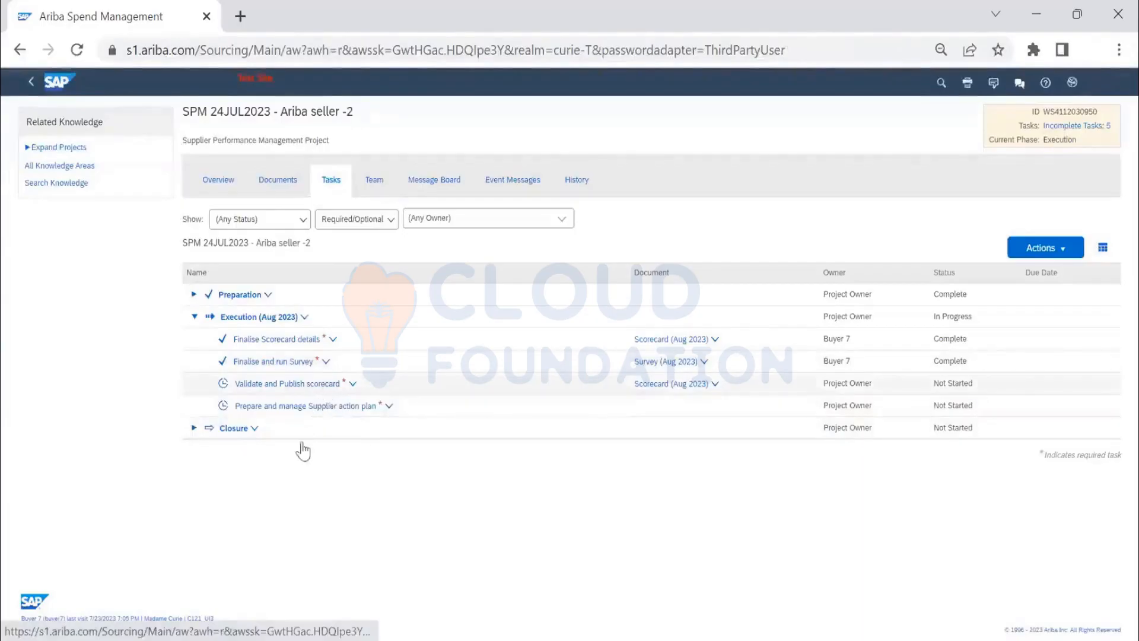
Mark the Validate and Publish scorecard task complete and check the actions available for Prepare and manage Supplier action plan.
click(287, 384)
click(297, 505)
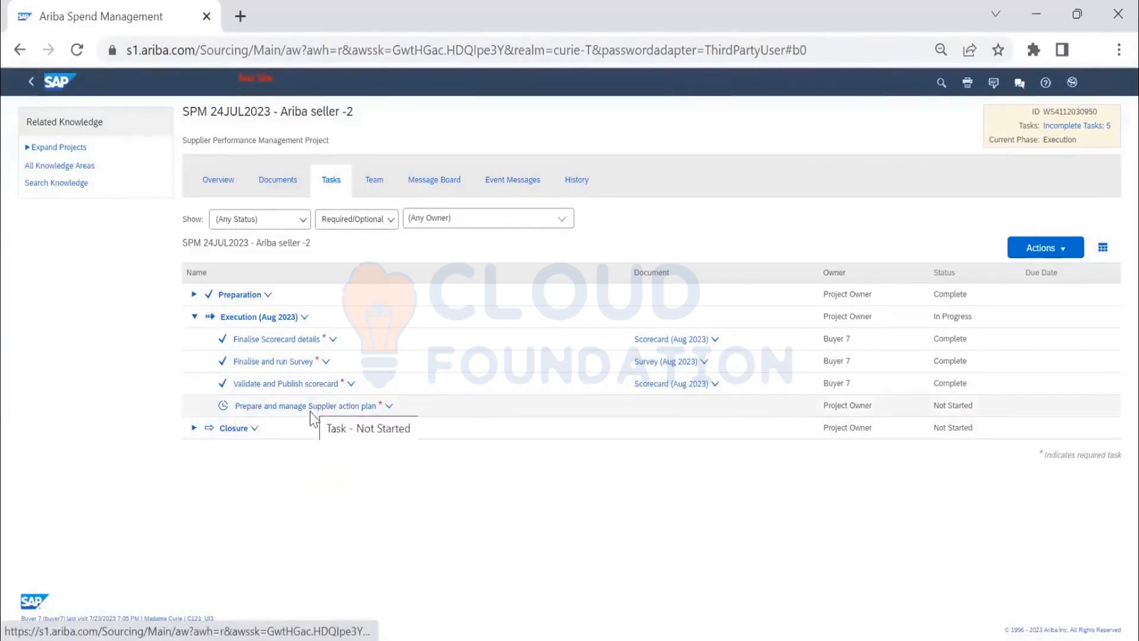
click(311, 405)
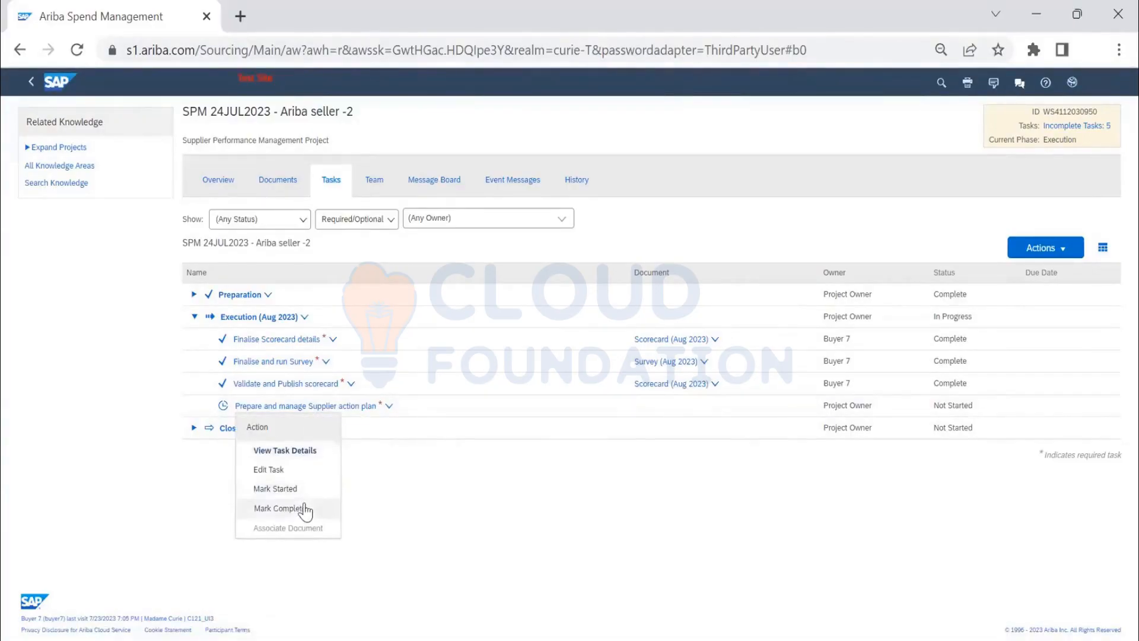
click(397, 457)
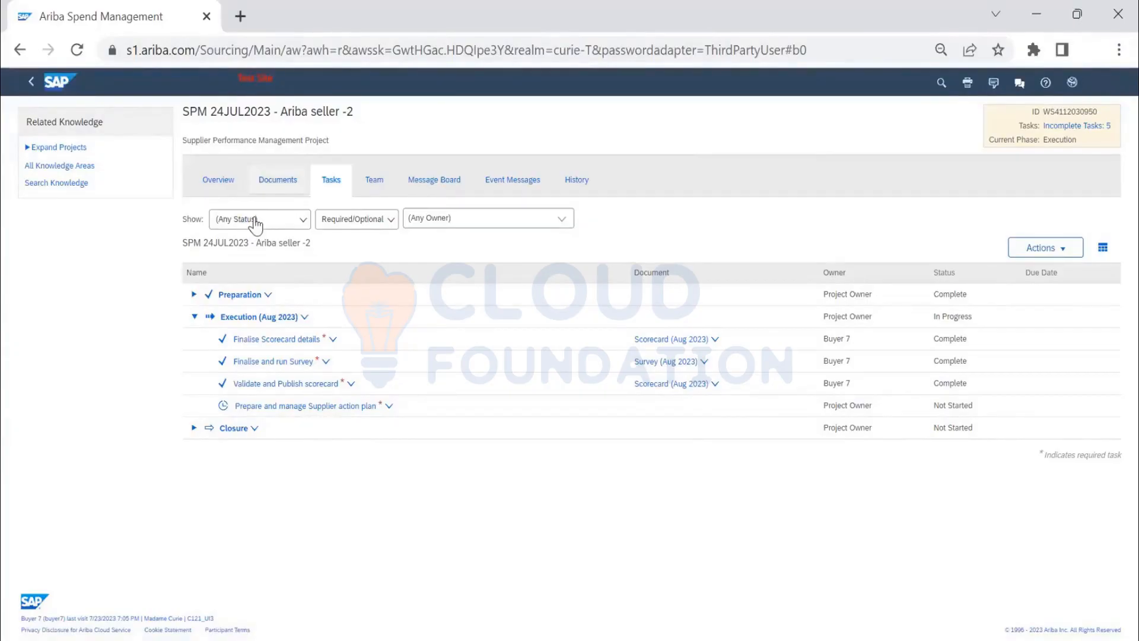
Monitor Survey (Aug 2023) from the project's documents and display the Participant Scores to compare the item grades.
click(282, 179)
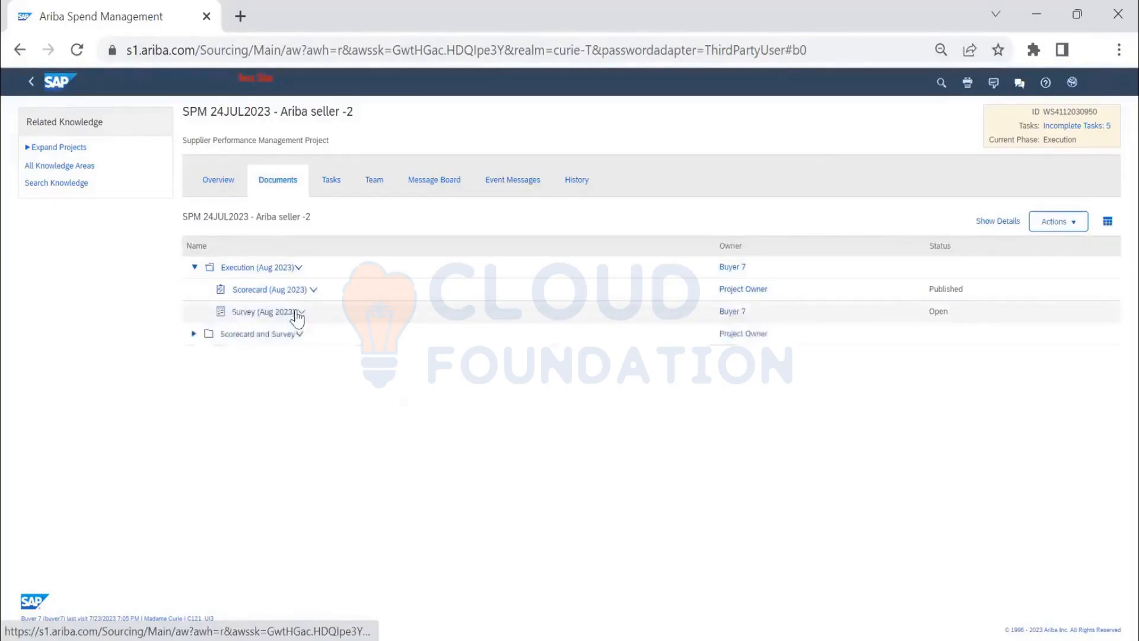
click(295, 313)
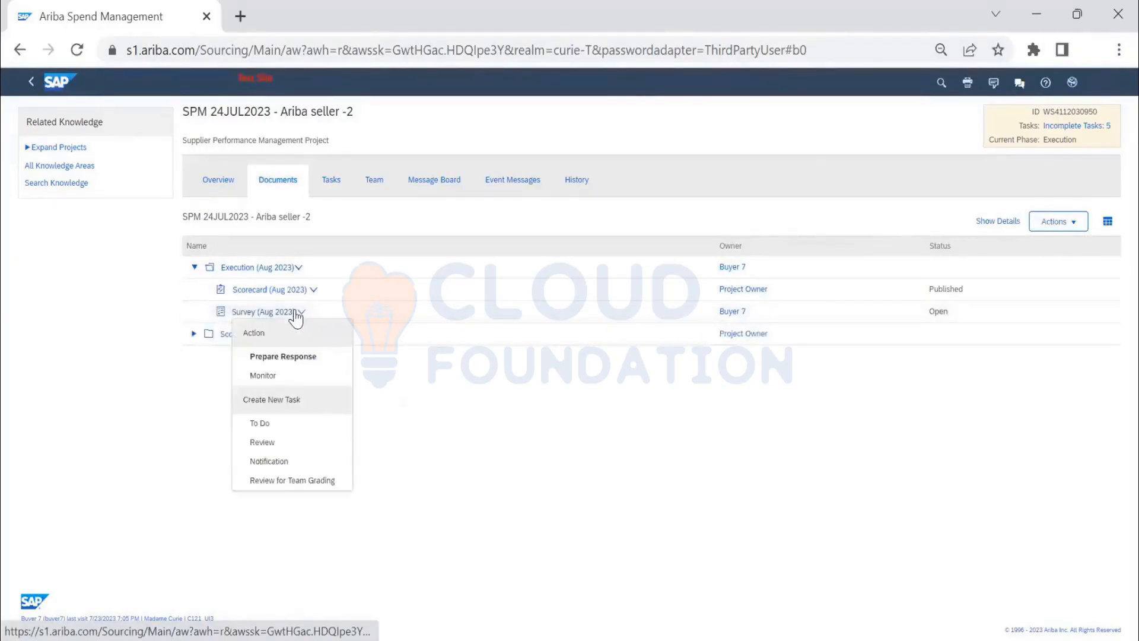
click(283, 377)
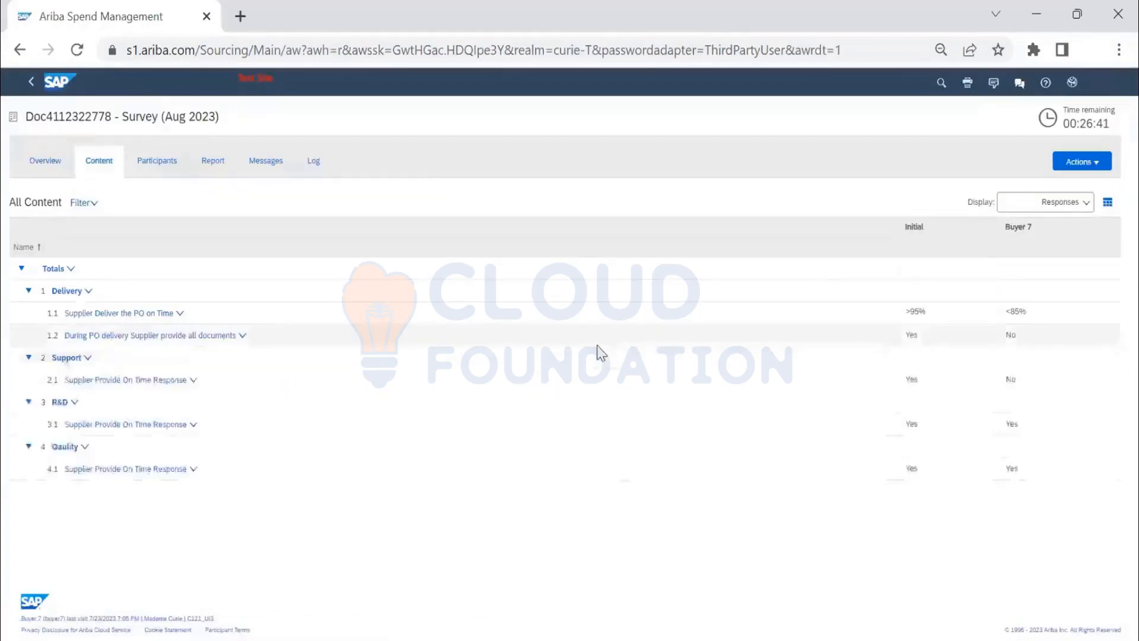
click(1064, 203)
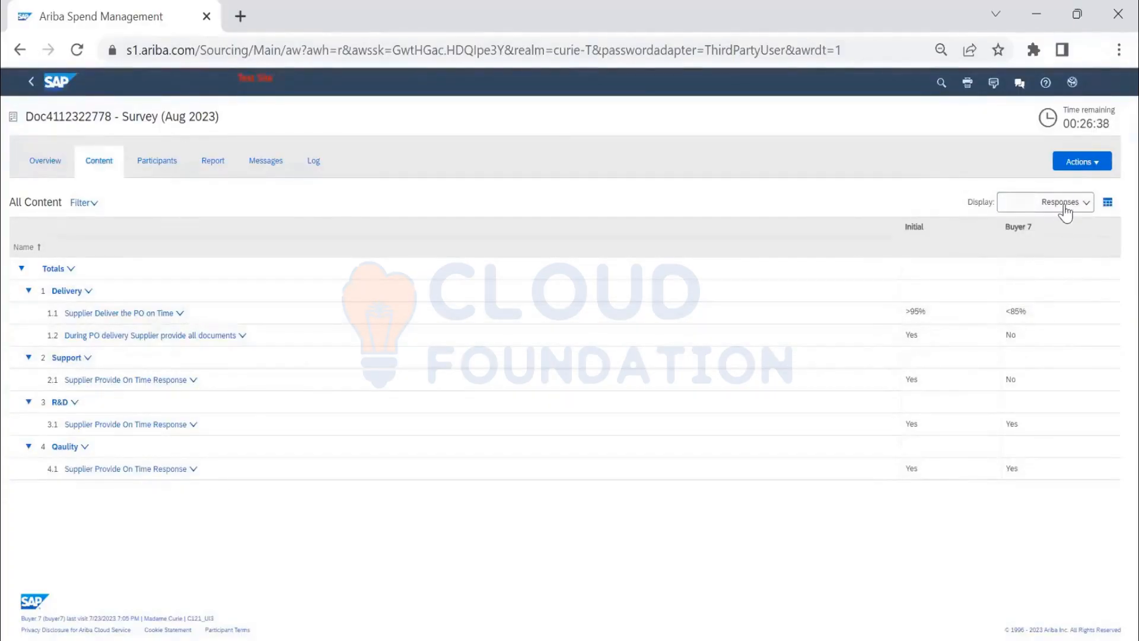
click(1065, 204)
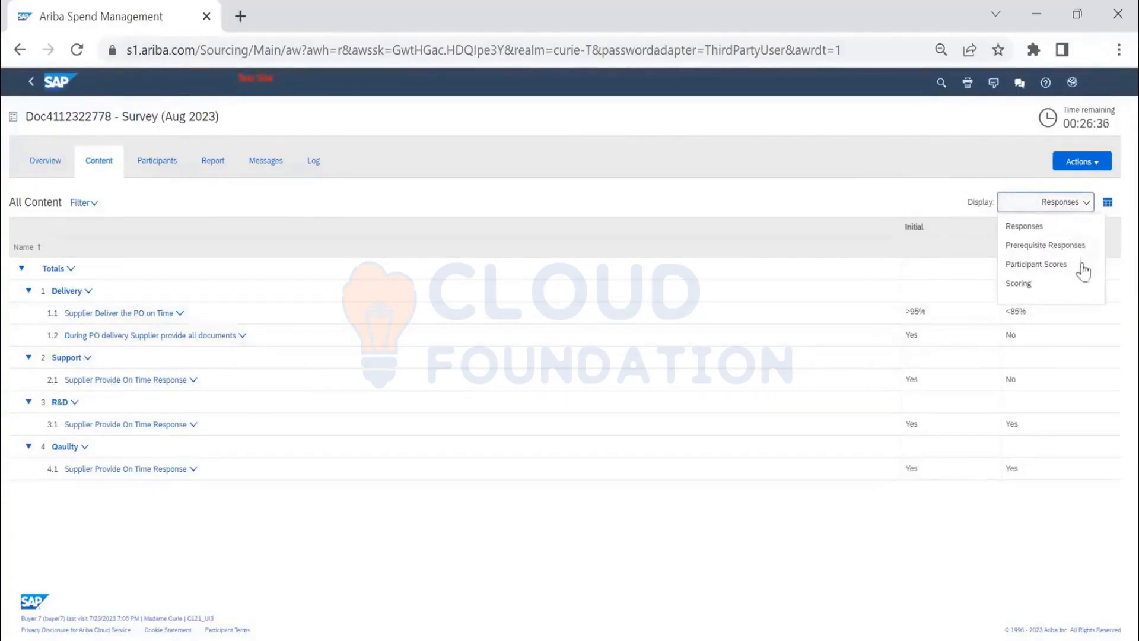
click(1062, 264)
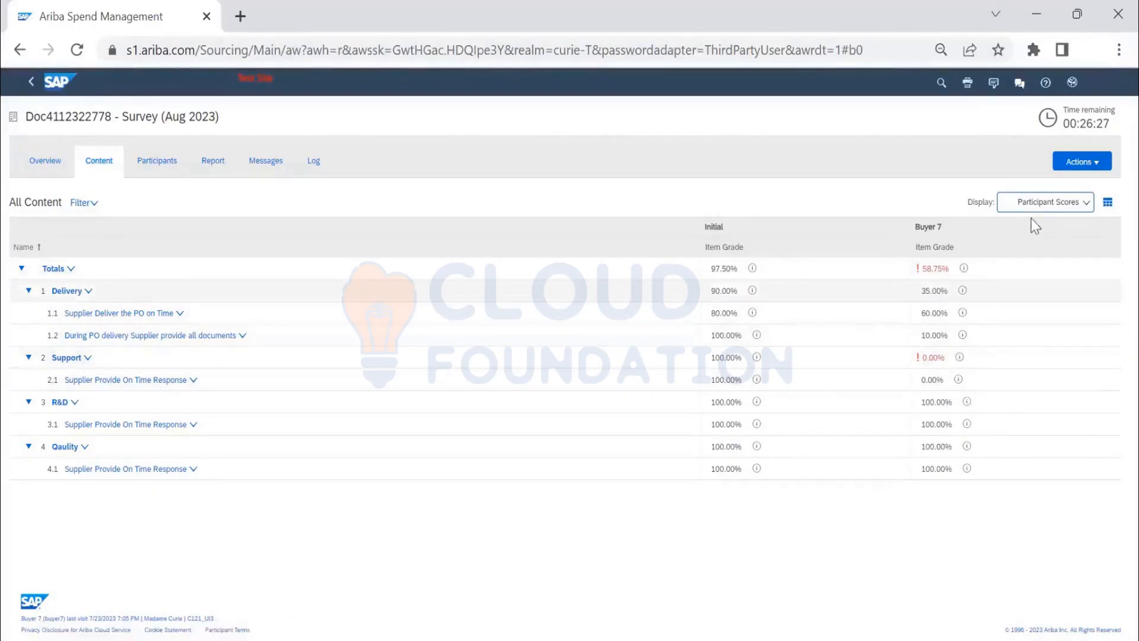
Display the survey's Scoring and examine the weights, overall percentages and answer grades for every section.
click(1050, 206)
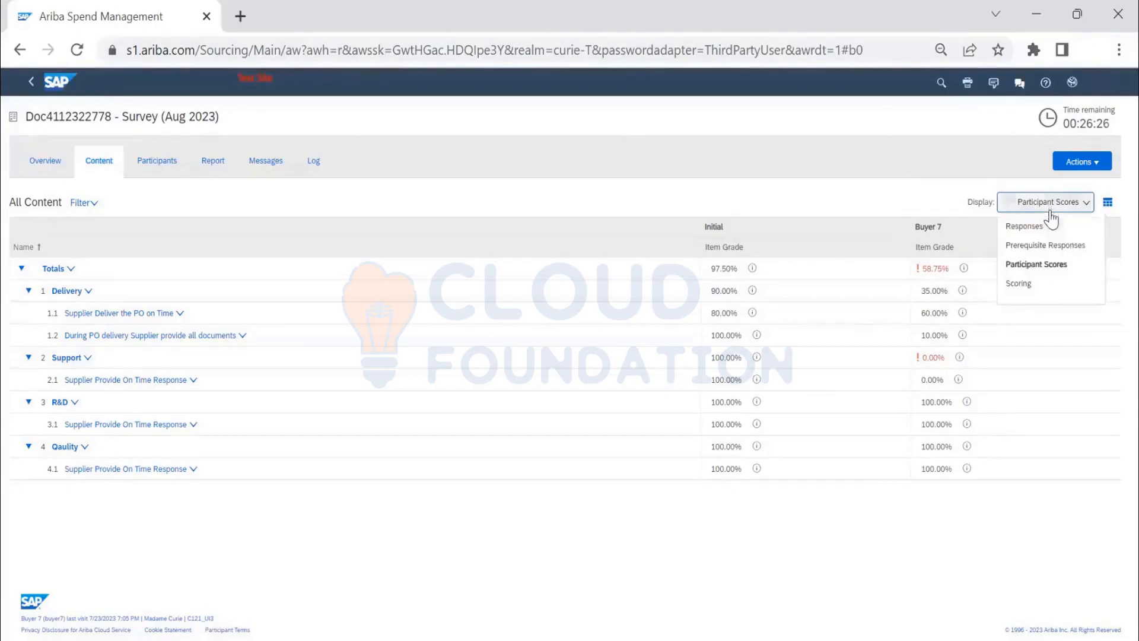
click(1036, 285)
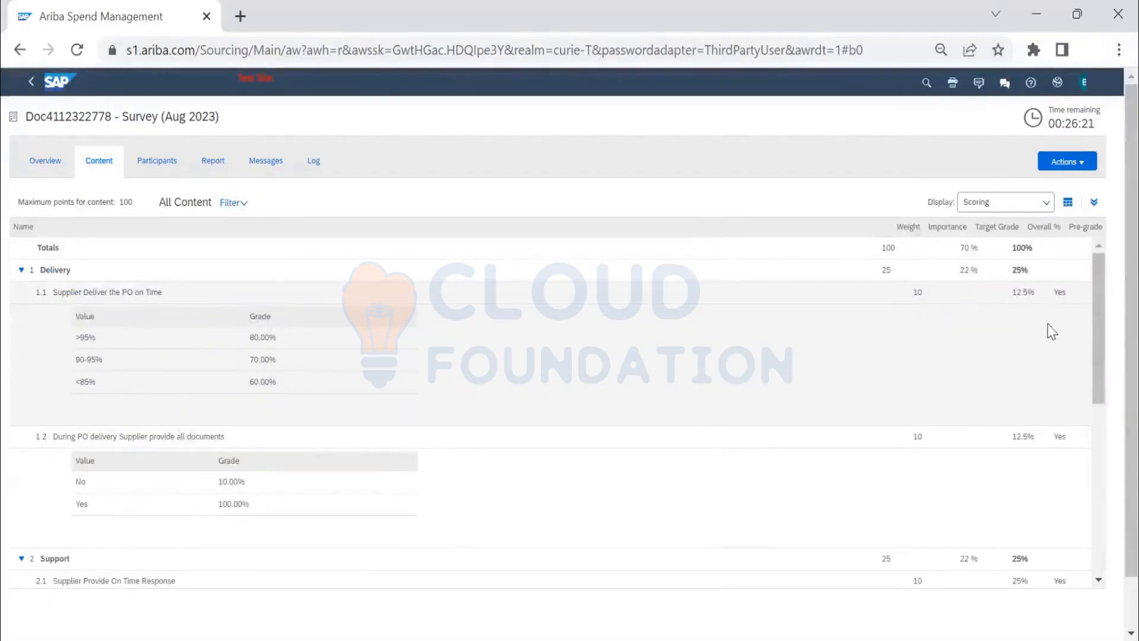
scroll(1052, 331, down, 2)
scroll(1038, 361, down, 2)
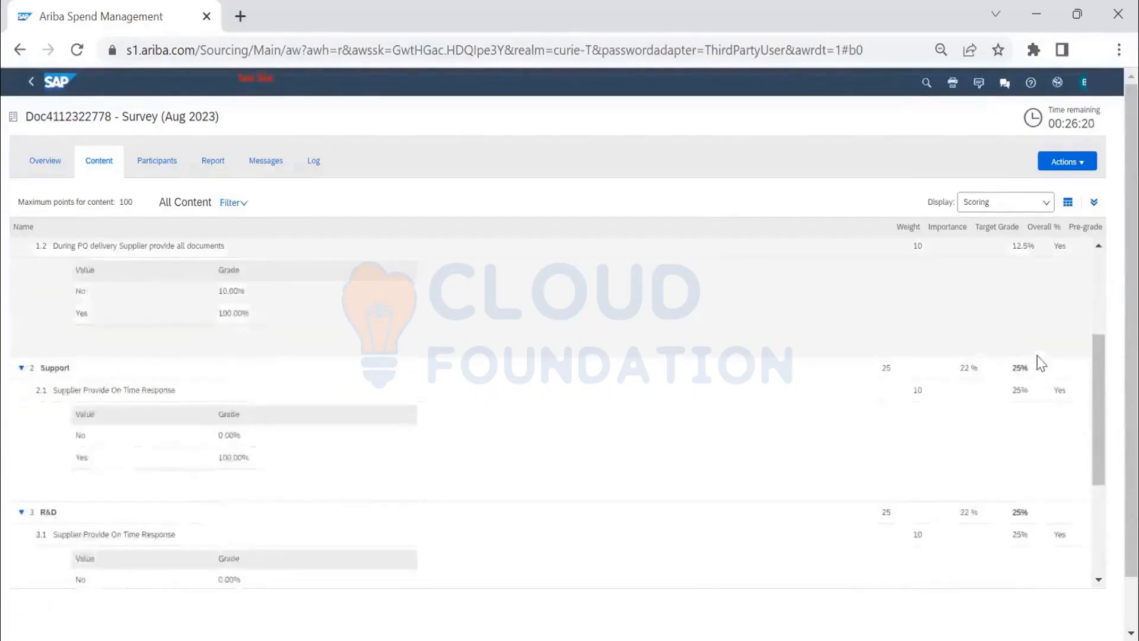
scroll(1015, 368, up, 3)
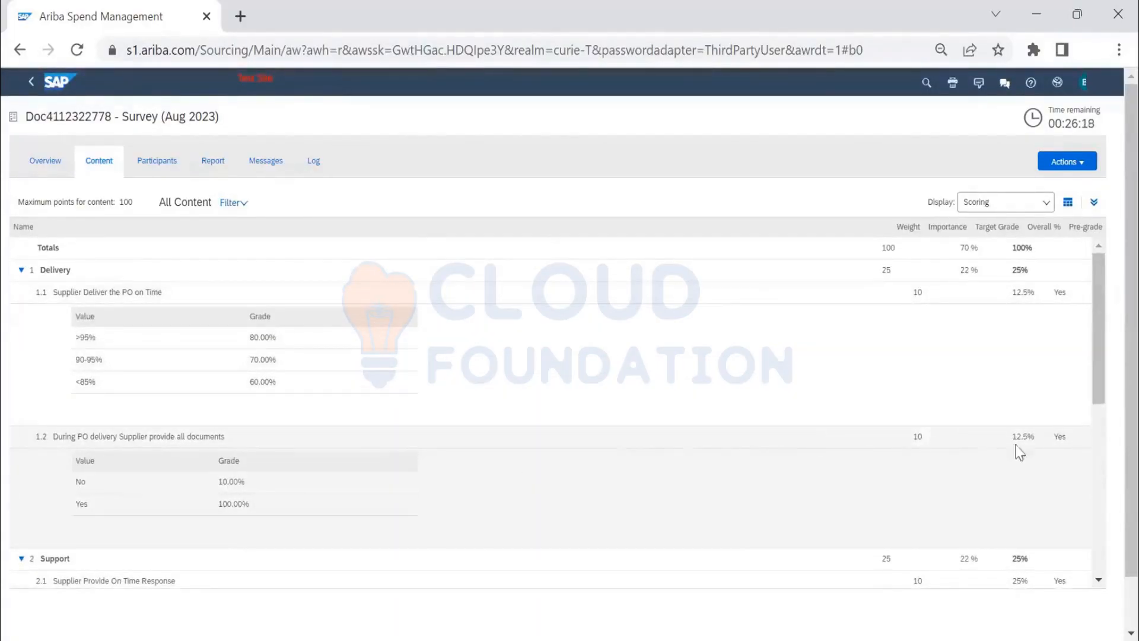
scroll(1016, 309, down, 4)
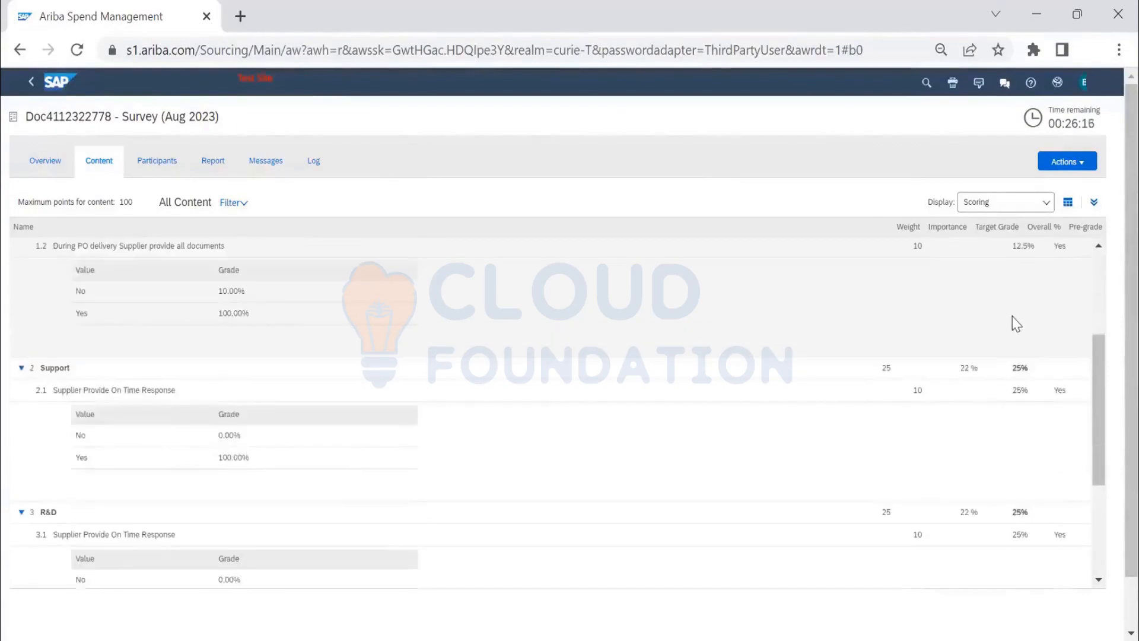
scroll(1012, 335, down, 3)
Show the survey's Responses again and return to the project's documents.
click(1030, 202)
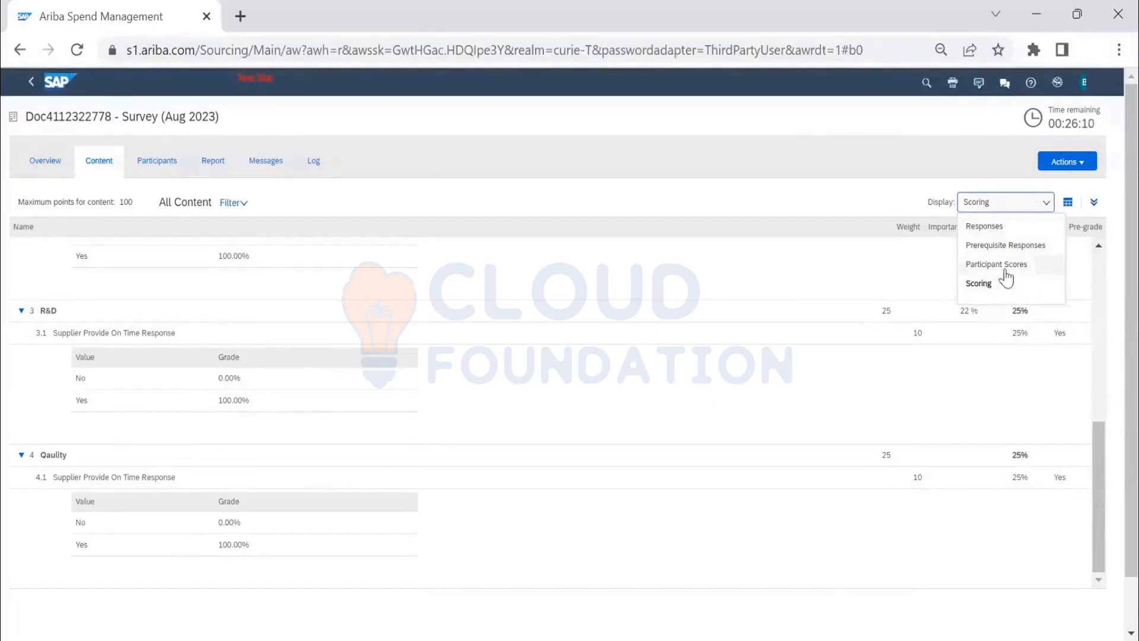
click(985, 227)
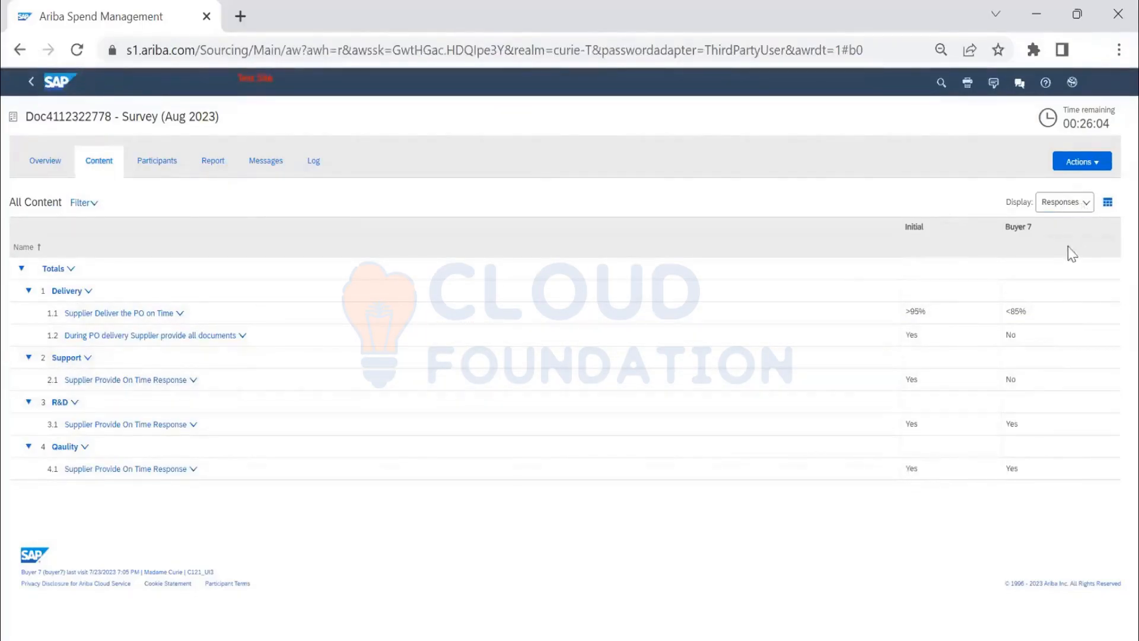
click(1060, 203)
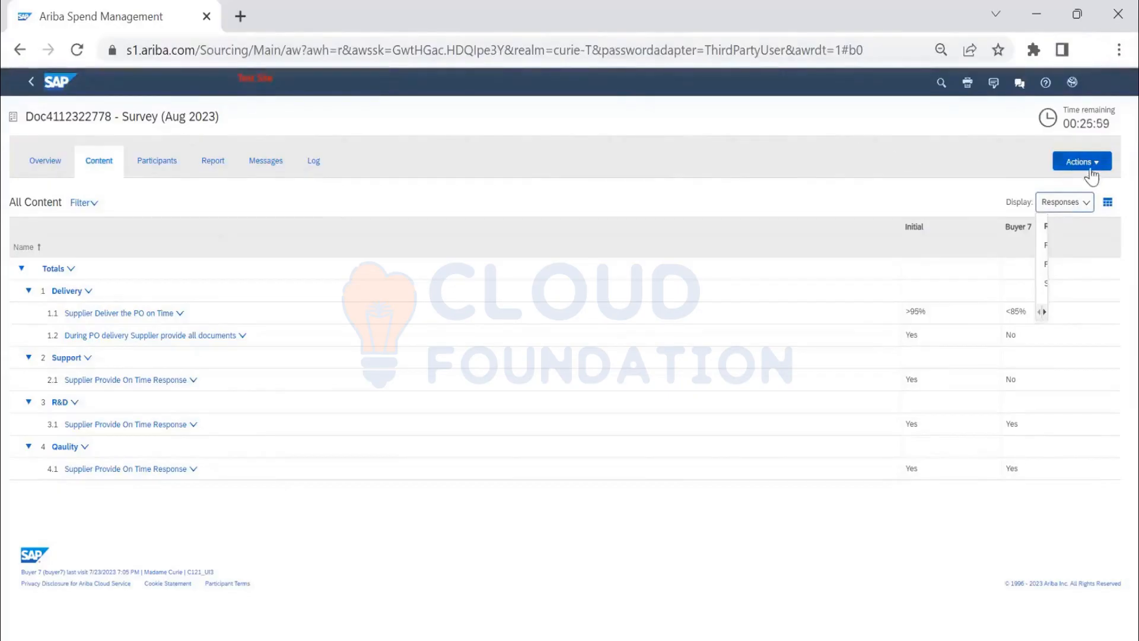
click(31, 83)
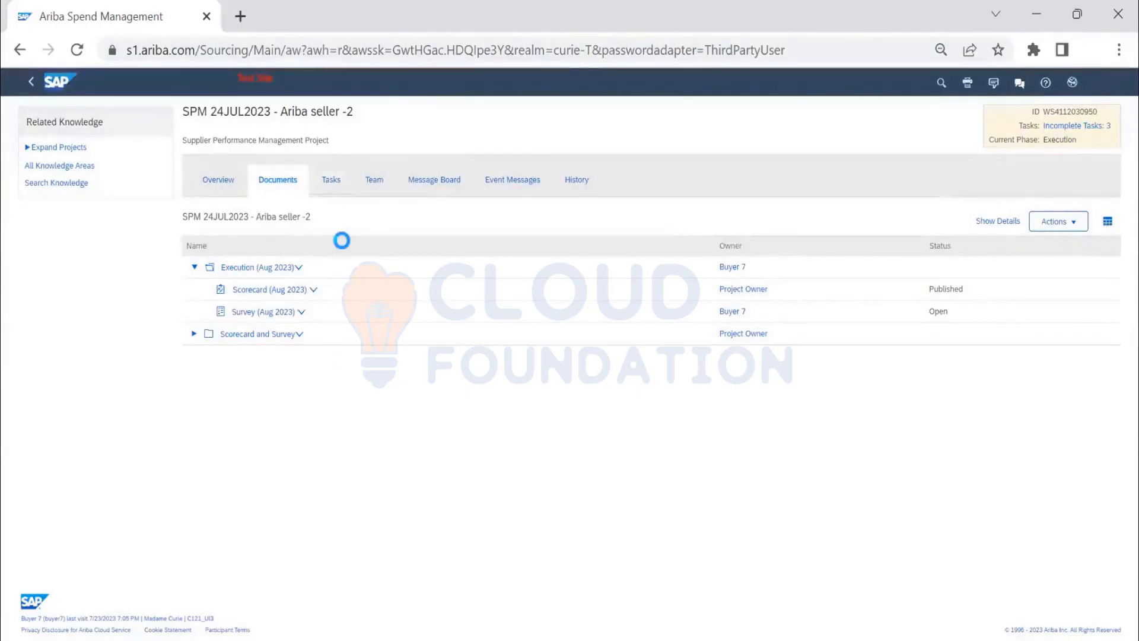
Mark the Prepare and manage Supplier action plan task complete to finish the Execution (Aug 2023) phase.
click(330, 189)
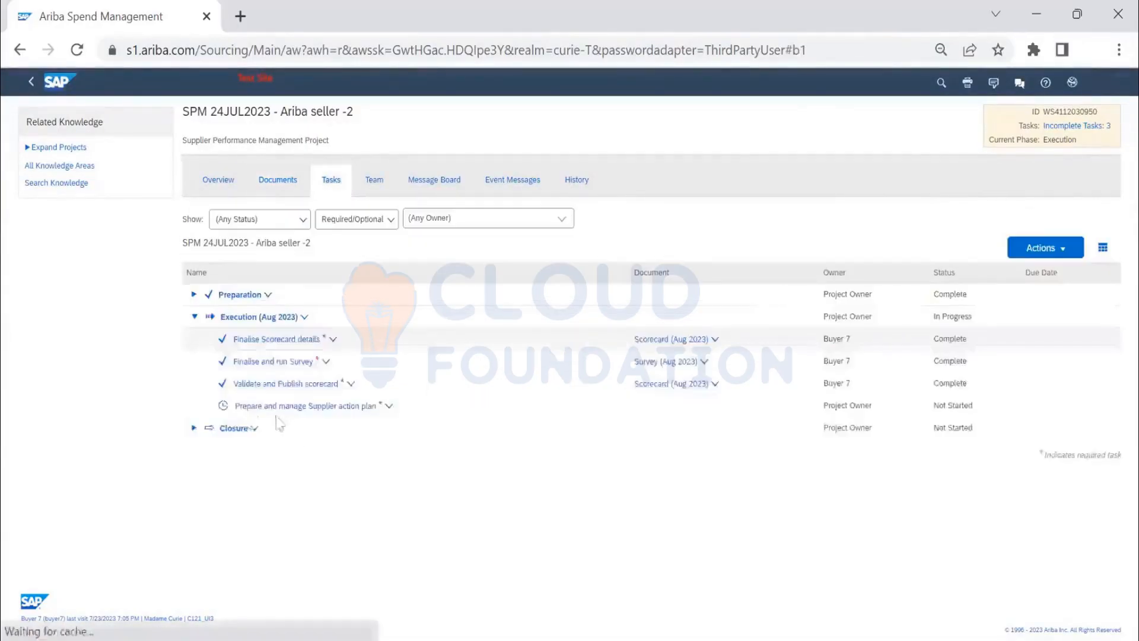
click(356, 408)
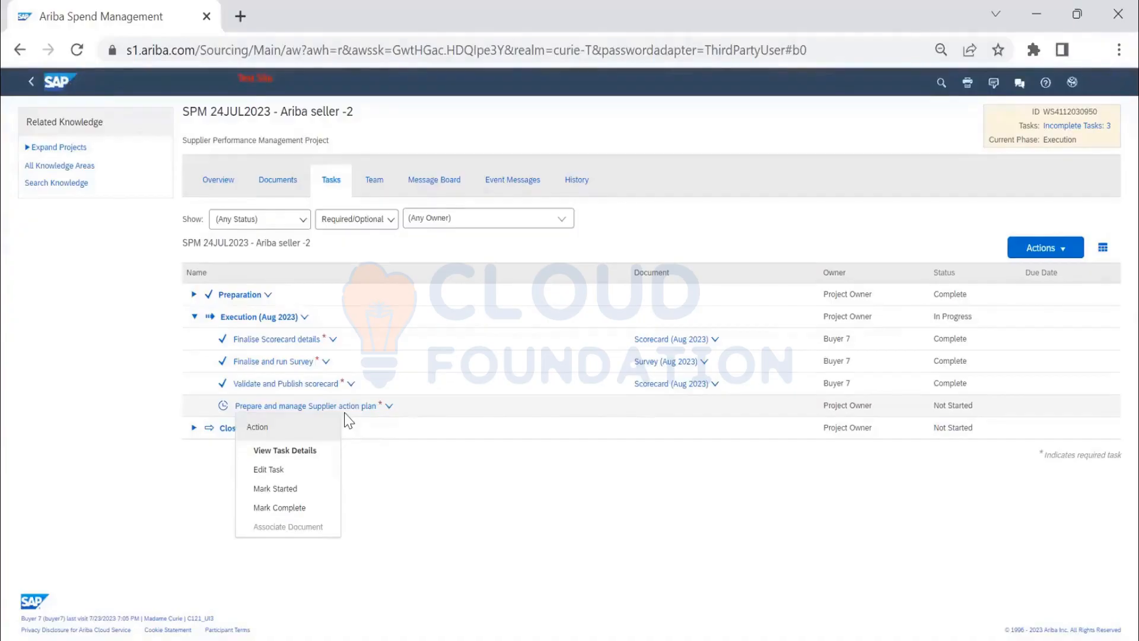
click(285, 509)
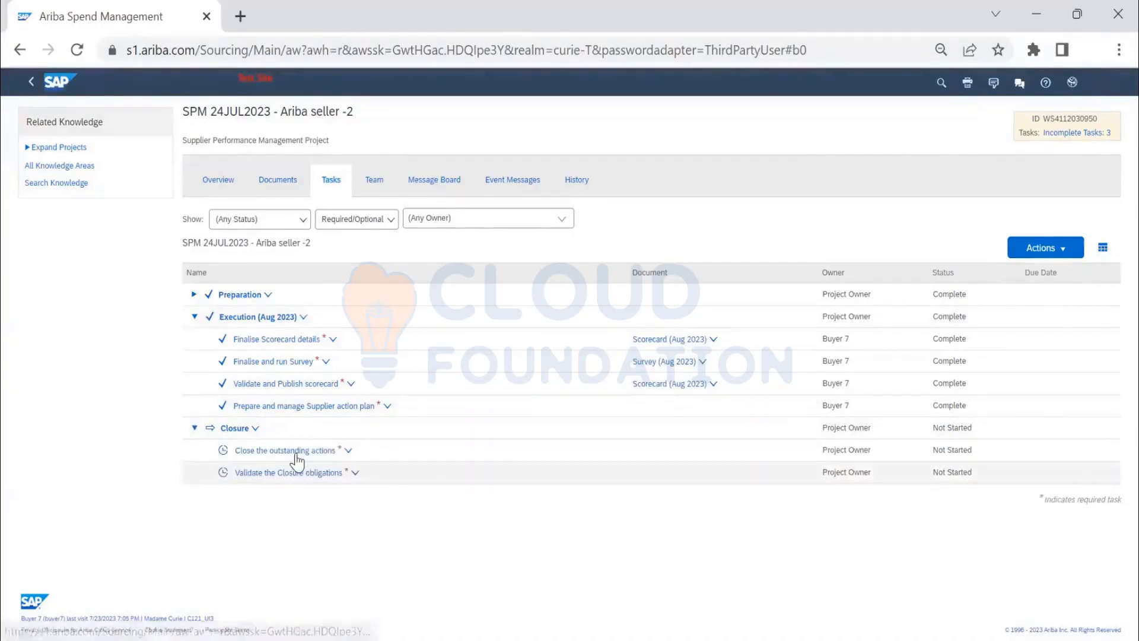
Mark both Closure tasks, Close the outstanding actions and Validate the Closure obligations, complete.
click(296, 452)
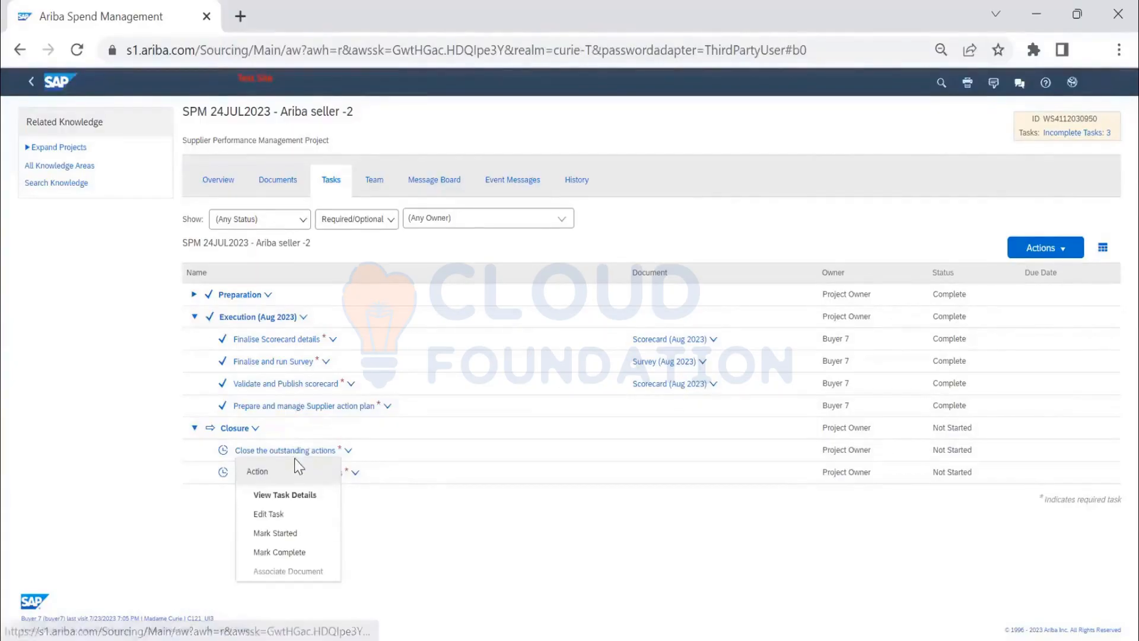
click(291, 557)
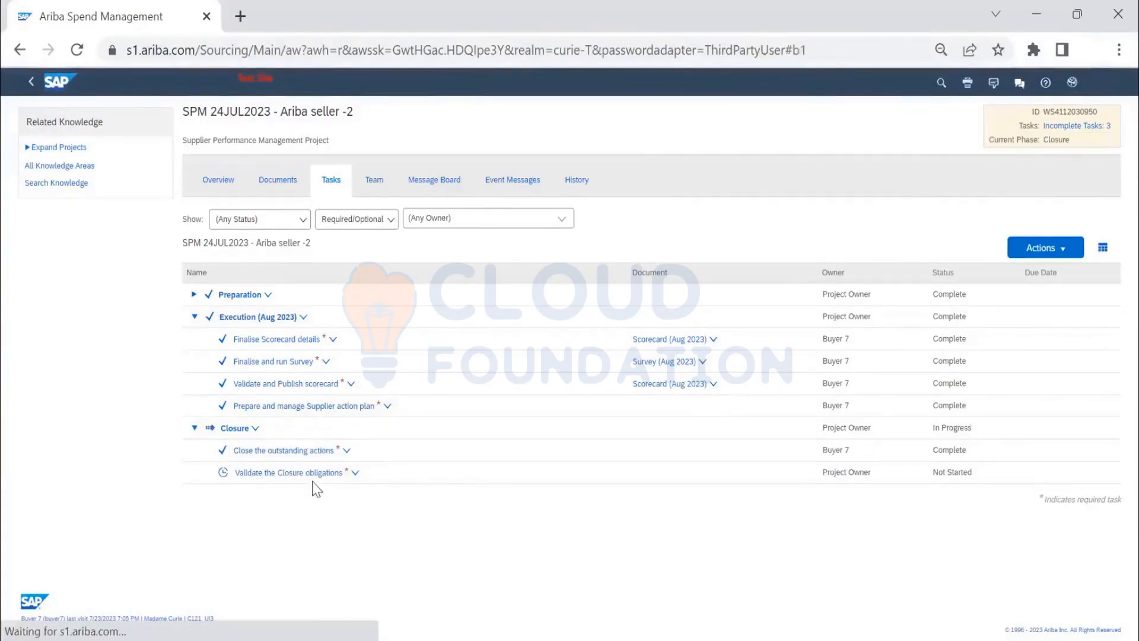
click(312, 475)
click(295, 575)
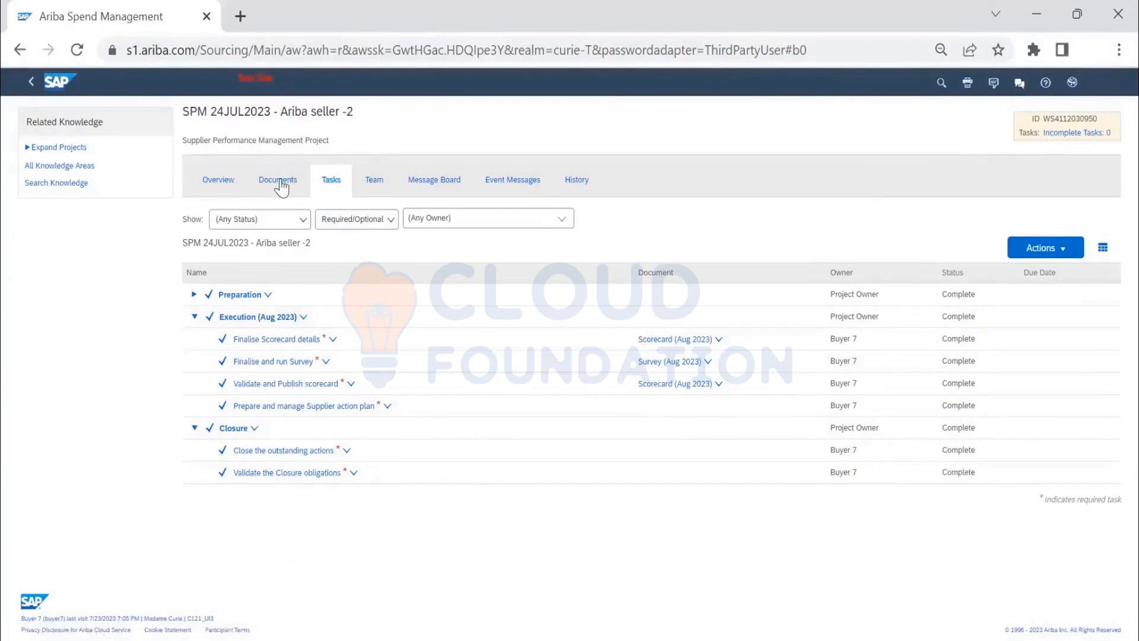
Check the actions available for the Execution (Aug 2023) phase, and collapse the Execution (Aug 2023) and Closure phases in the task list.
click(223, 181)
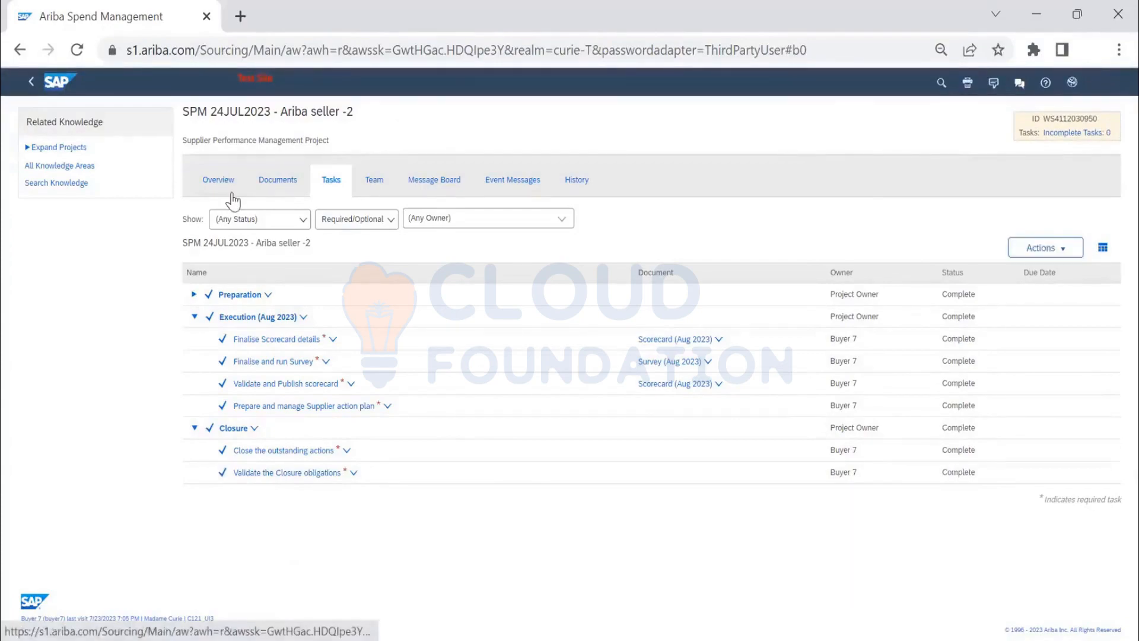
click(331, 188)
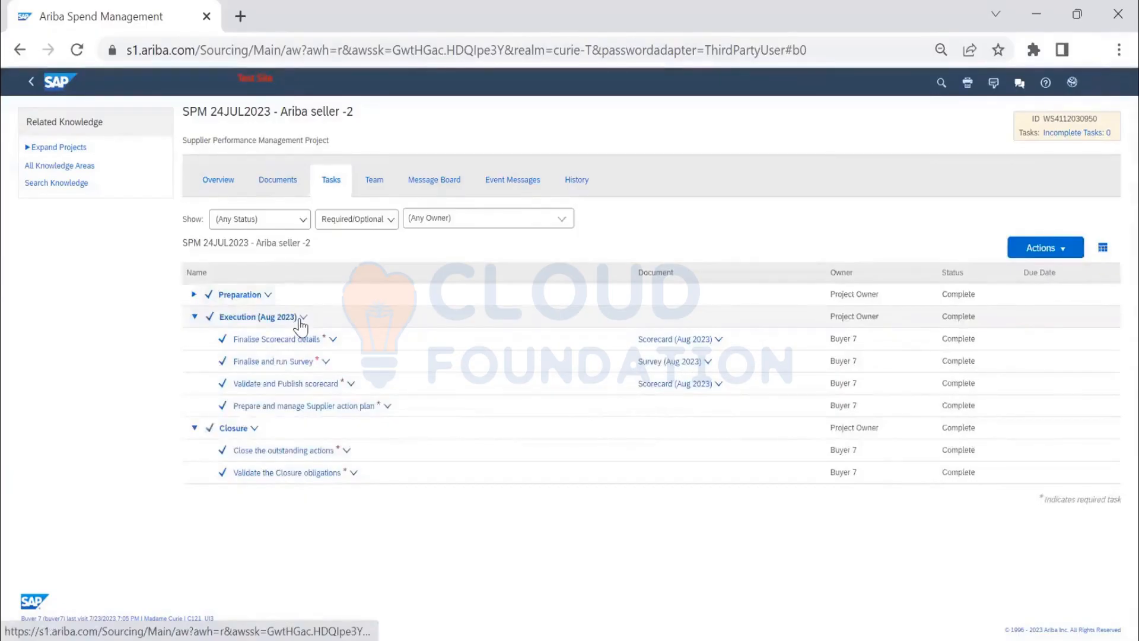
click(297, 321)
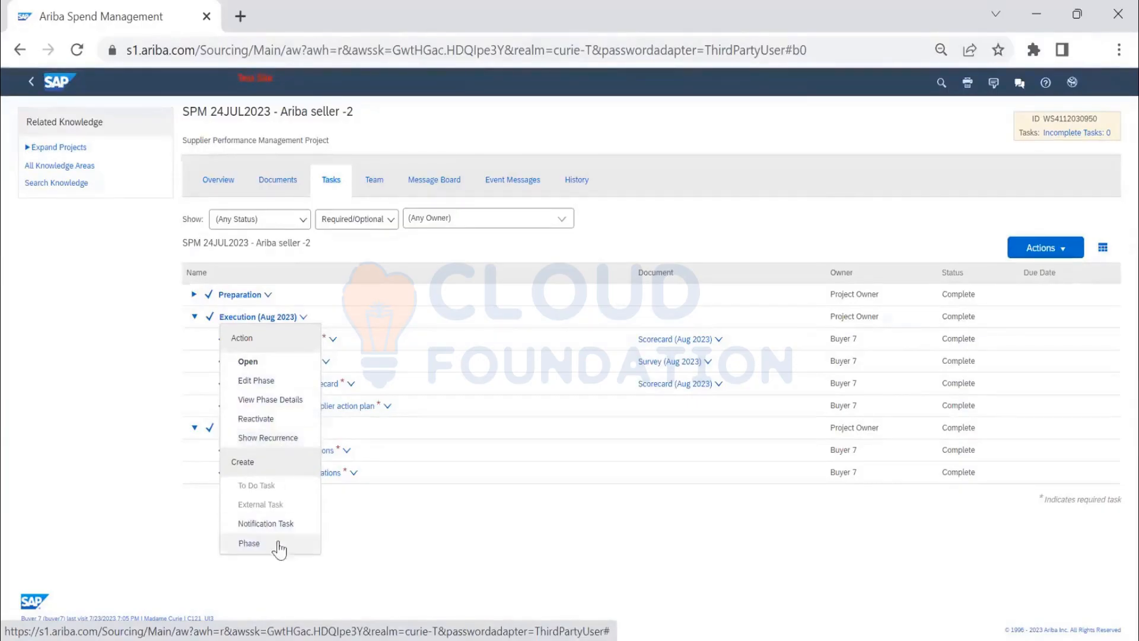
click(426, 529)
click(194, 316)
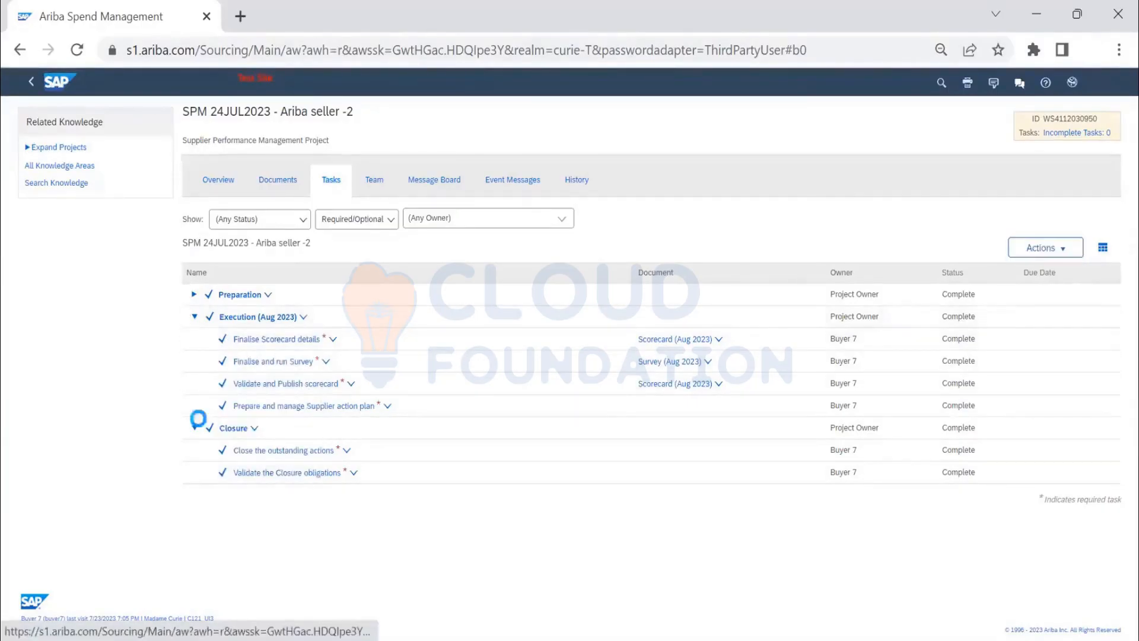
click(194, 339)
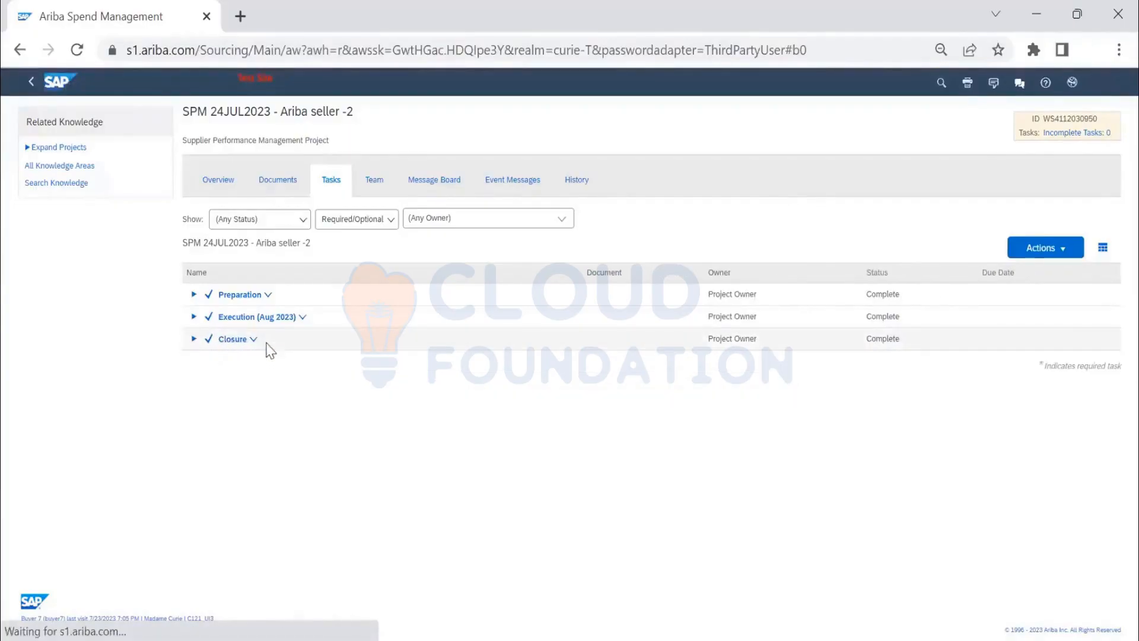
Expand the Preparation phase to show its tasks and look at the actions available for that phase.
click(195, 294)
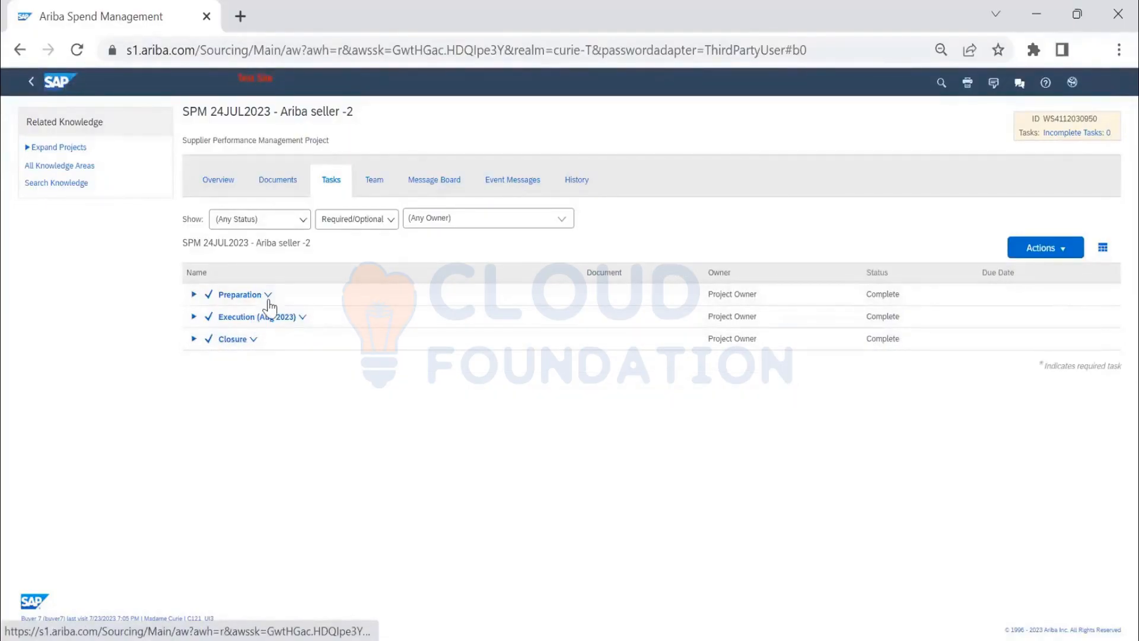
click(268, 296)
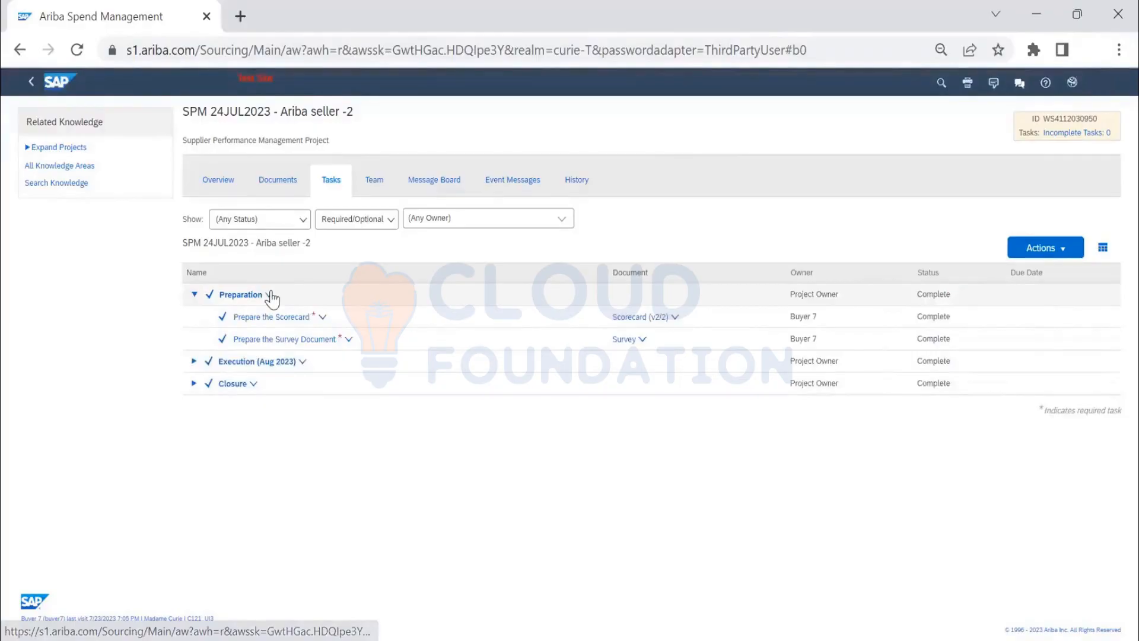
click(269, 296)
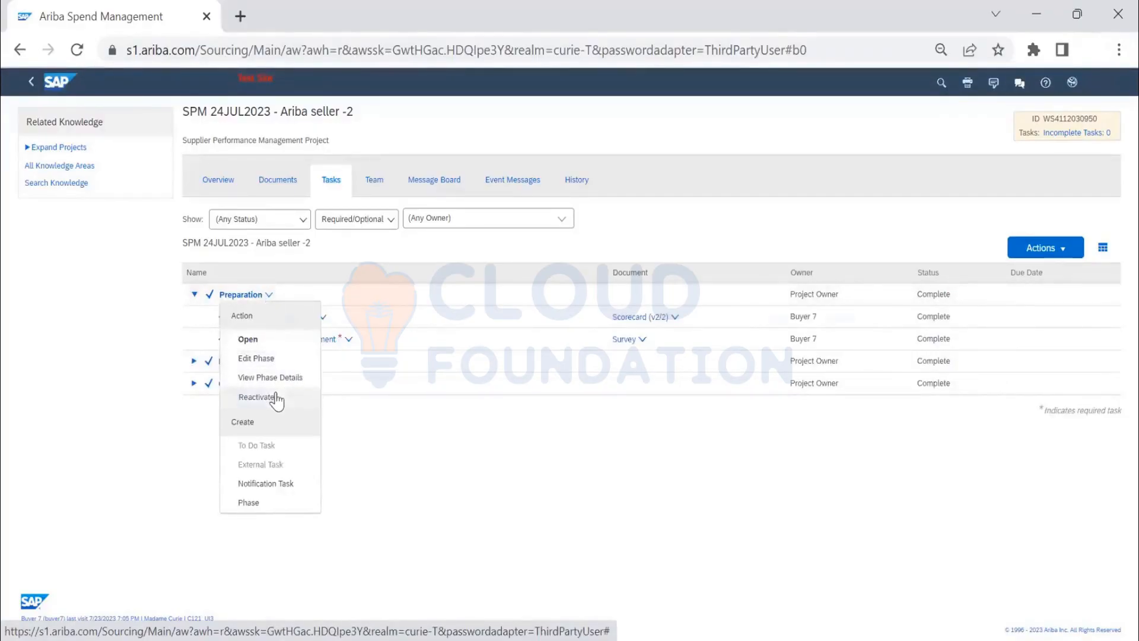
click(407, 421)
Reactivate the Execution (Aug 2023) phase, mark it complete again and show its recurrence in the task list.
click(303, 362)
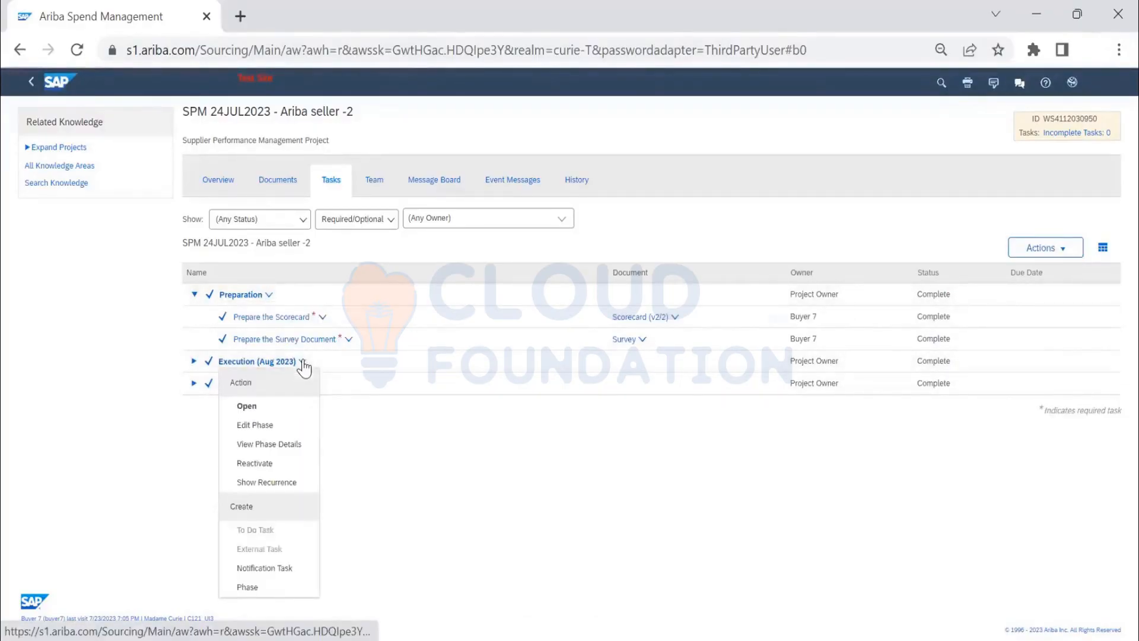
click(272, 466)
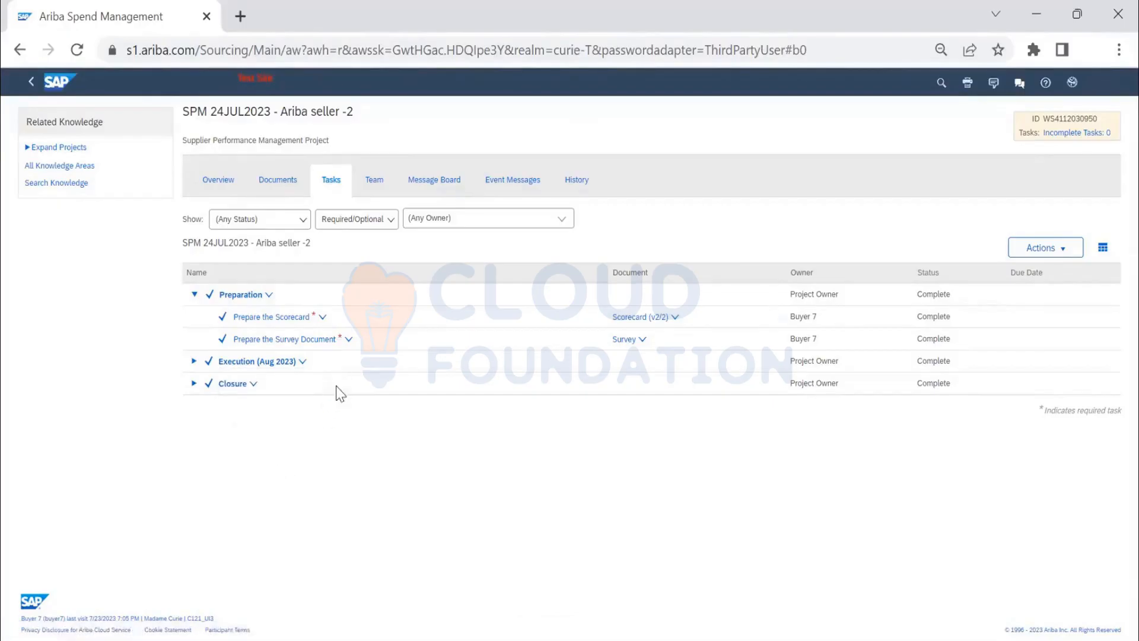
click(296, 364)
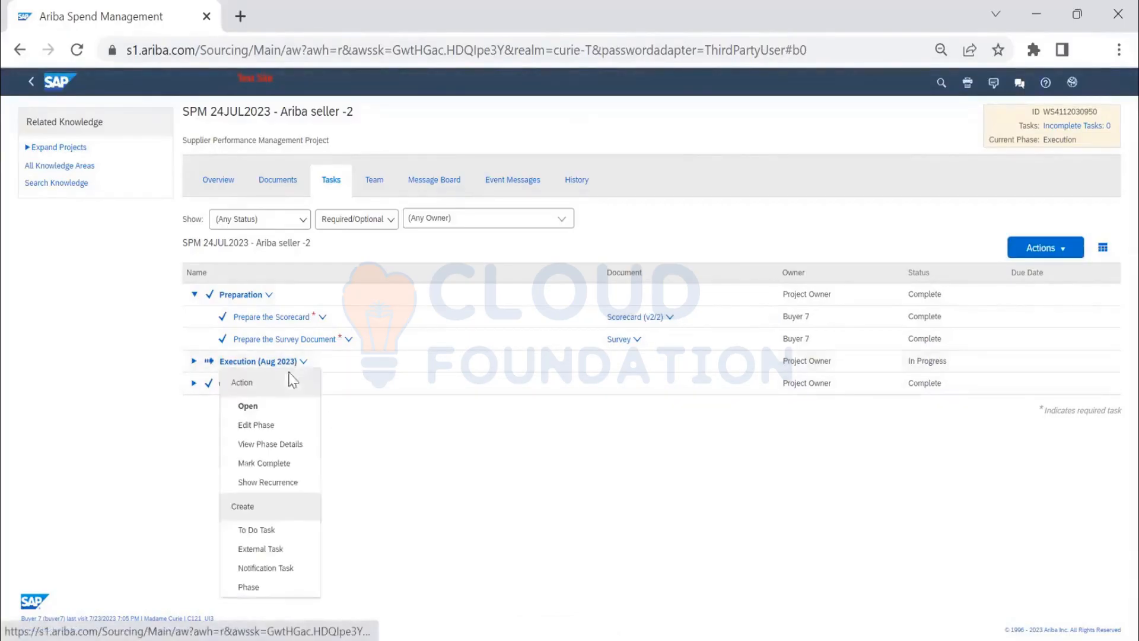
click(288, 466)
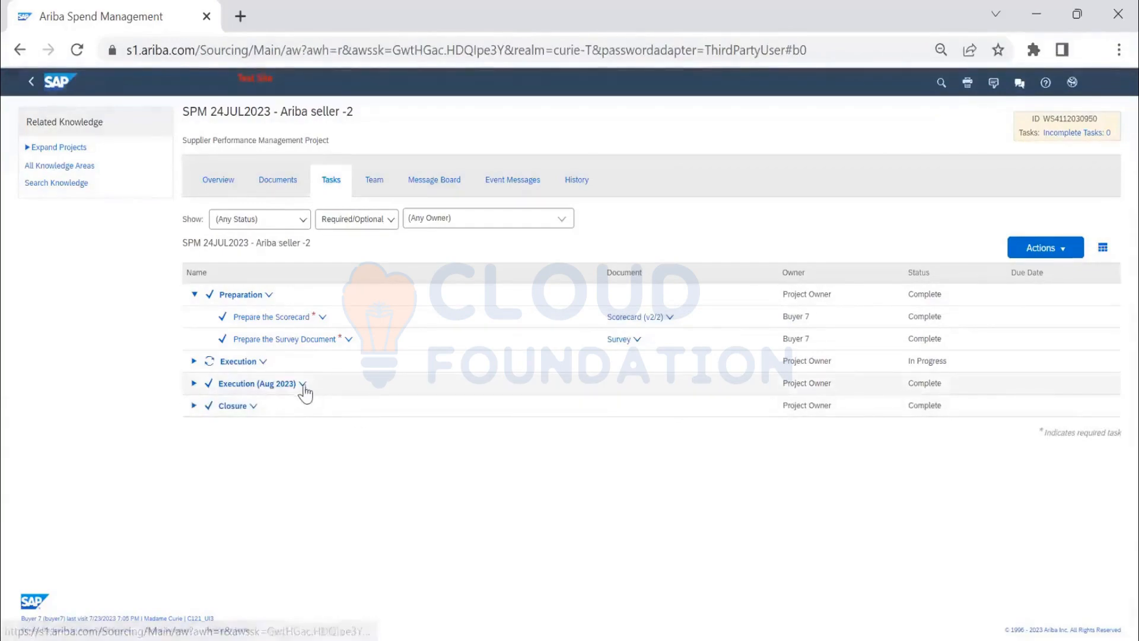
click(302, 384)
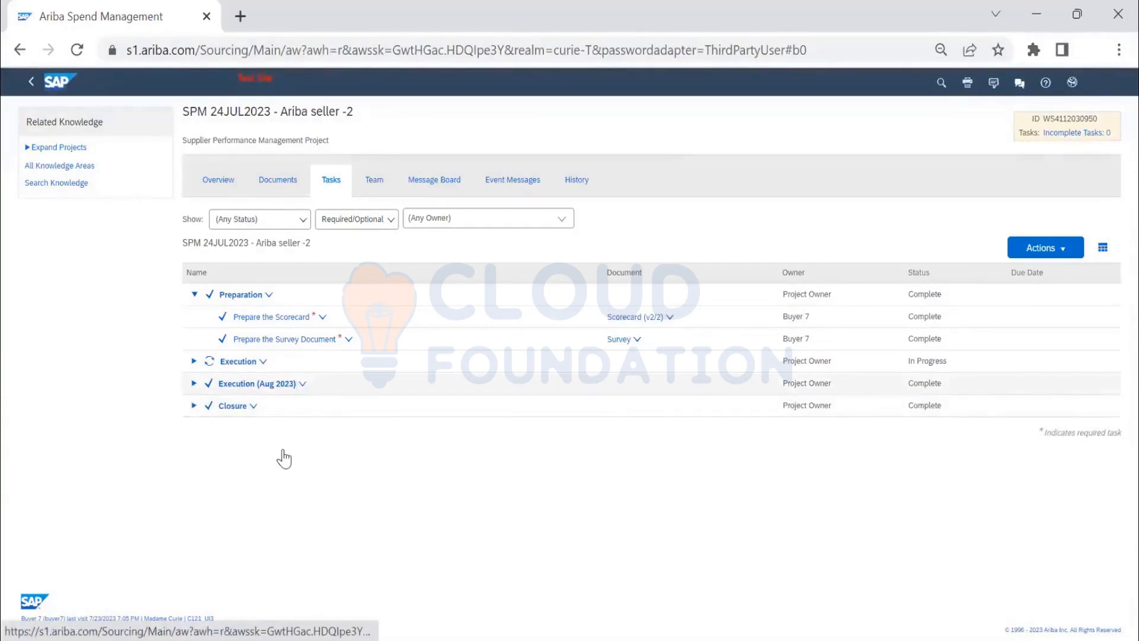
click(367, 503)
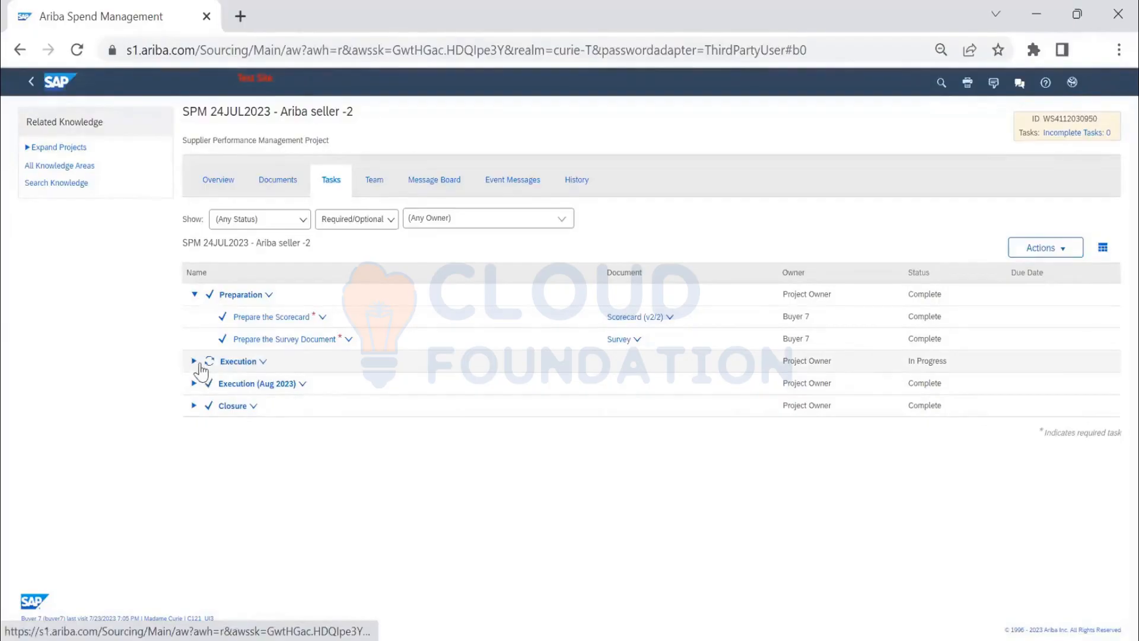
Examine the recurring Execution phase's template tasks and the project's documents, and return to the full project task list.
click(248, 363)
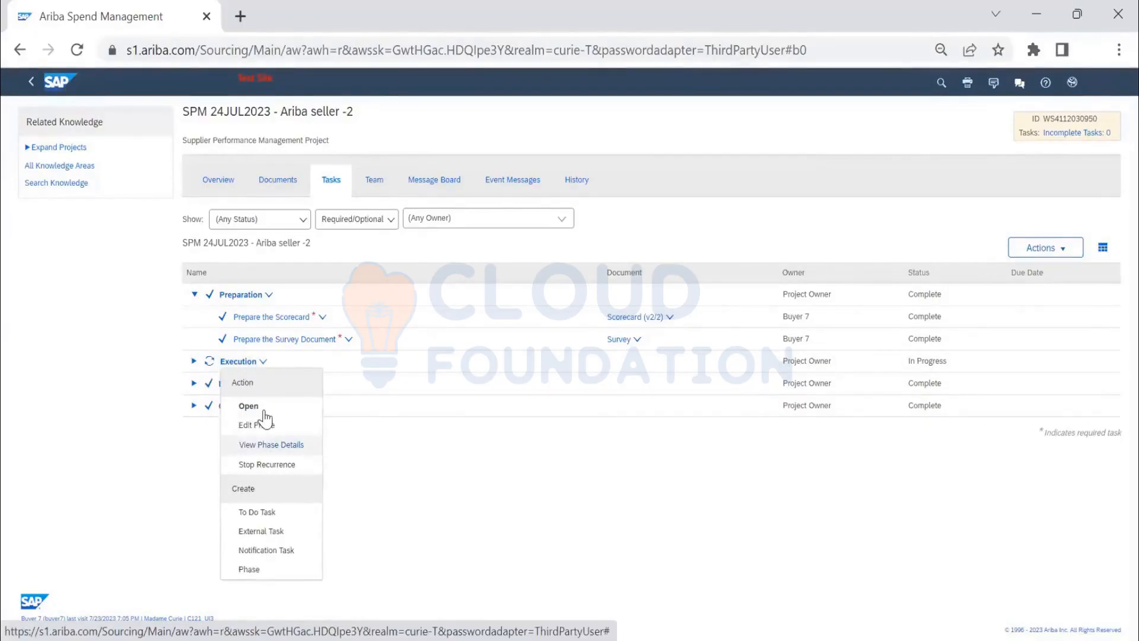
click(283, 423)
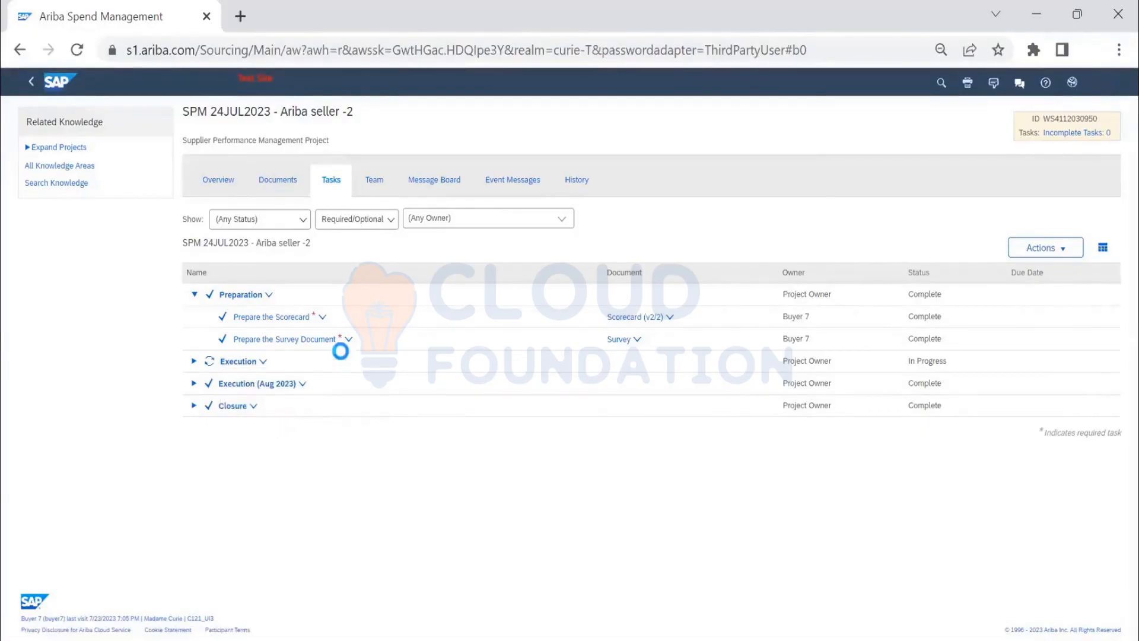
click(295, 340)
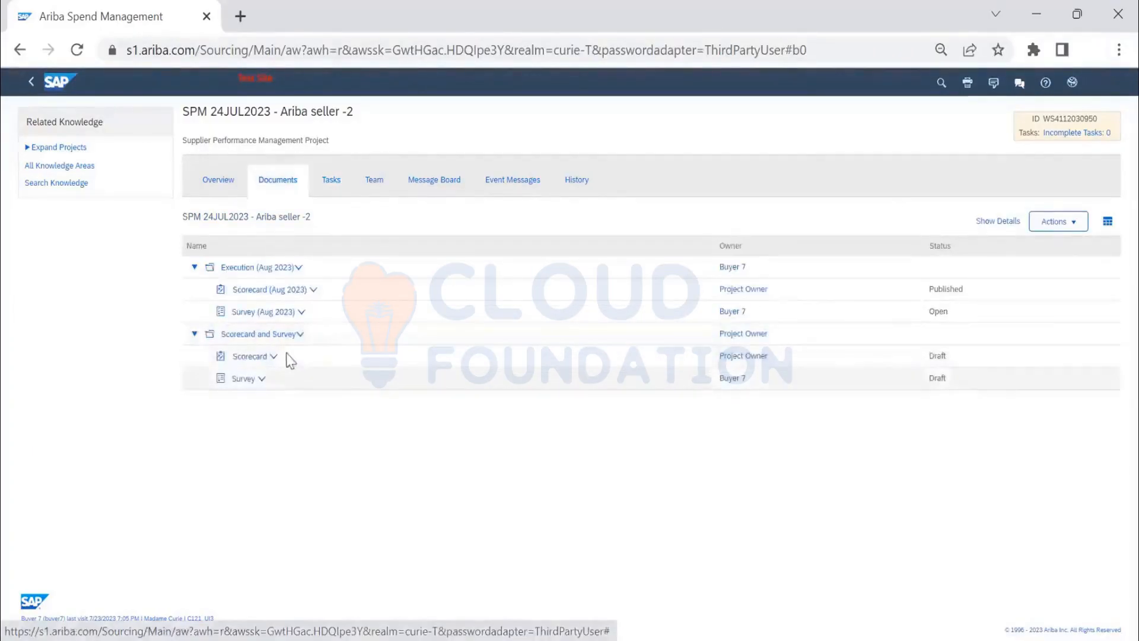
click(332, 184)
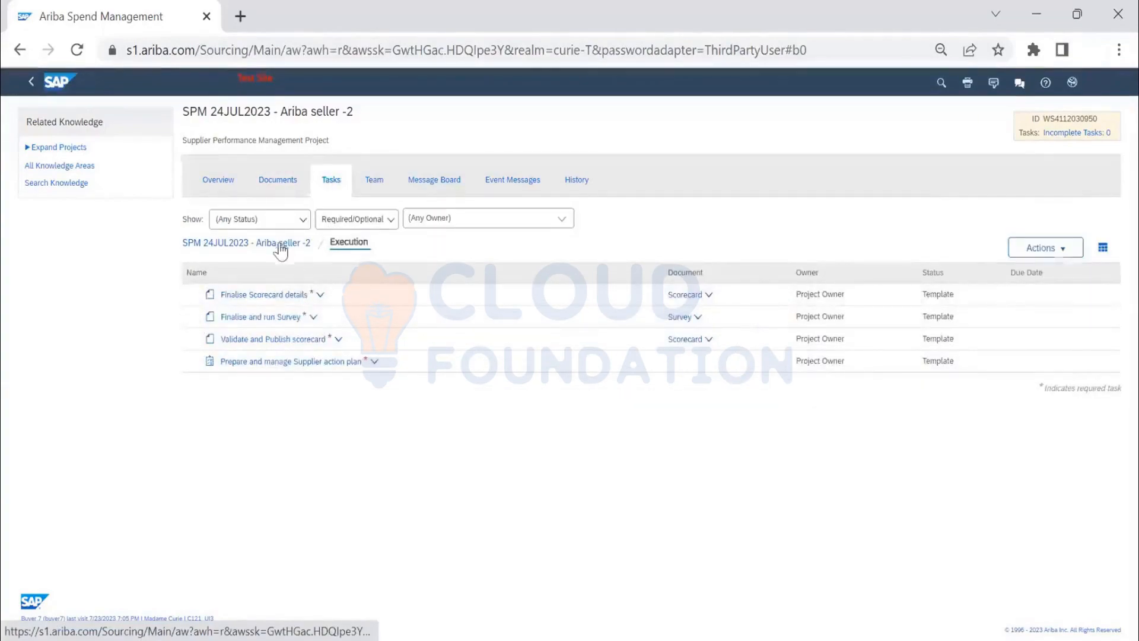
click(279, 243)
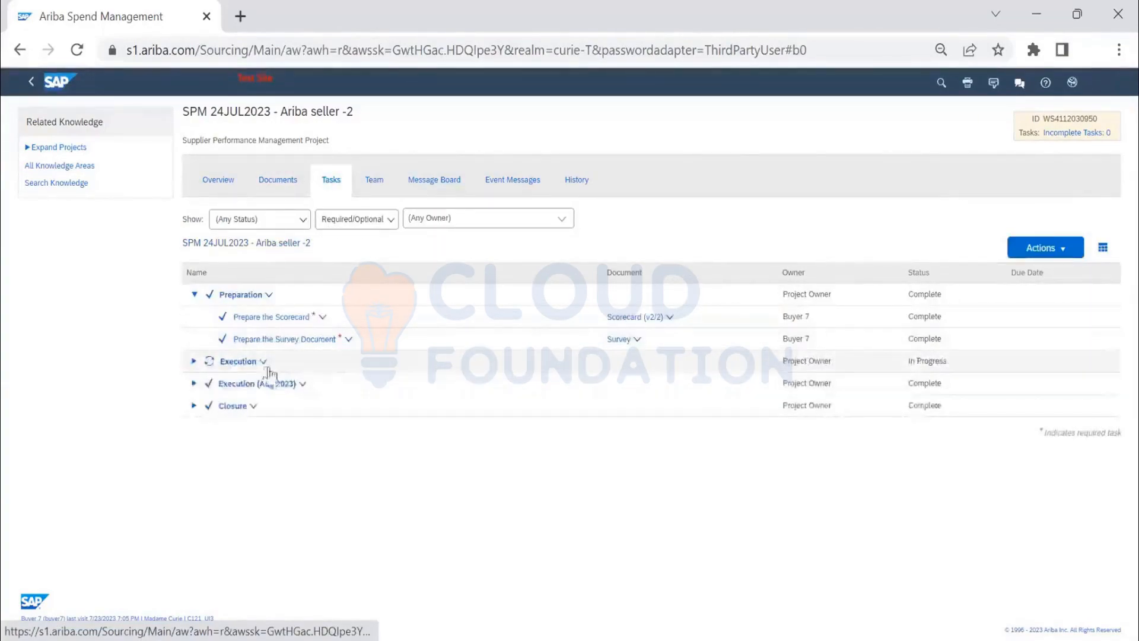
Create a new occurrence of the recurring Execution phase from its phase details and expand the new phase's tasks.
click(261, 363)
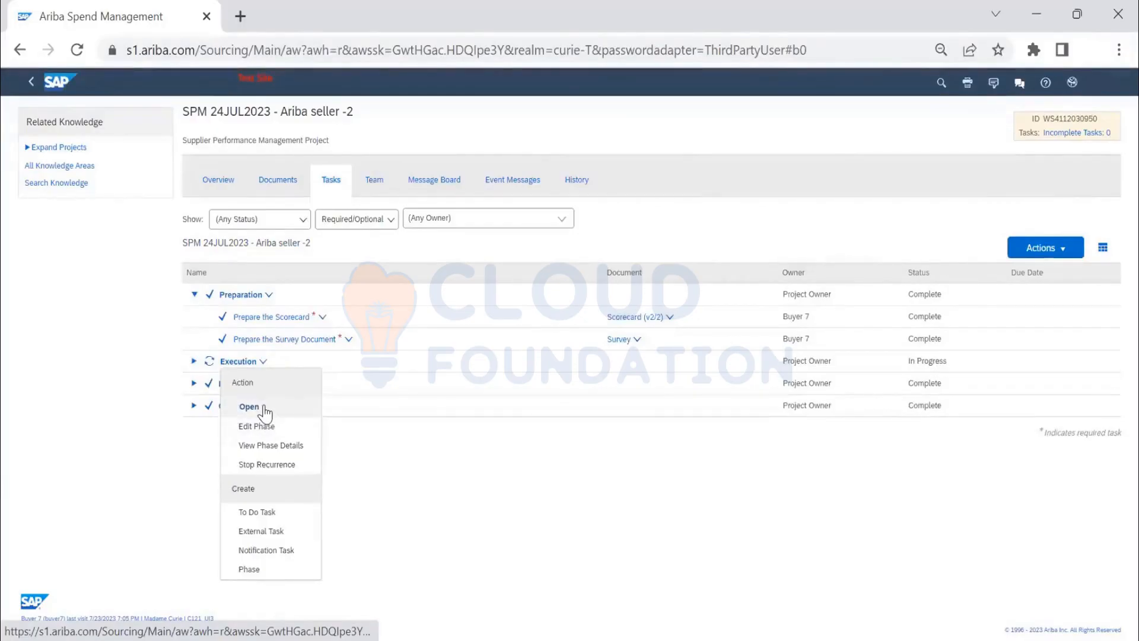
click(262, 426)
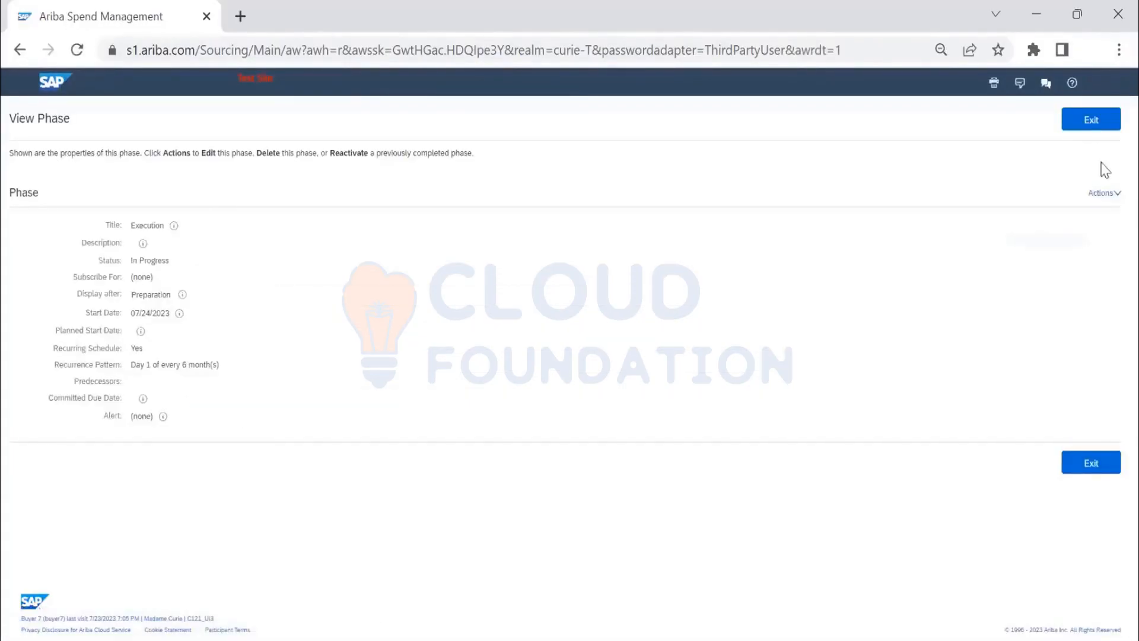
click(1099, 193)
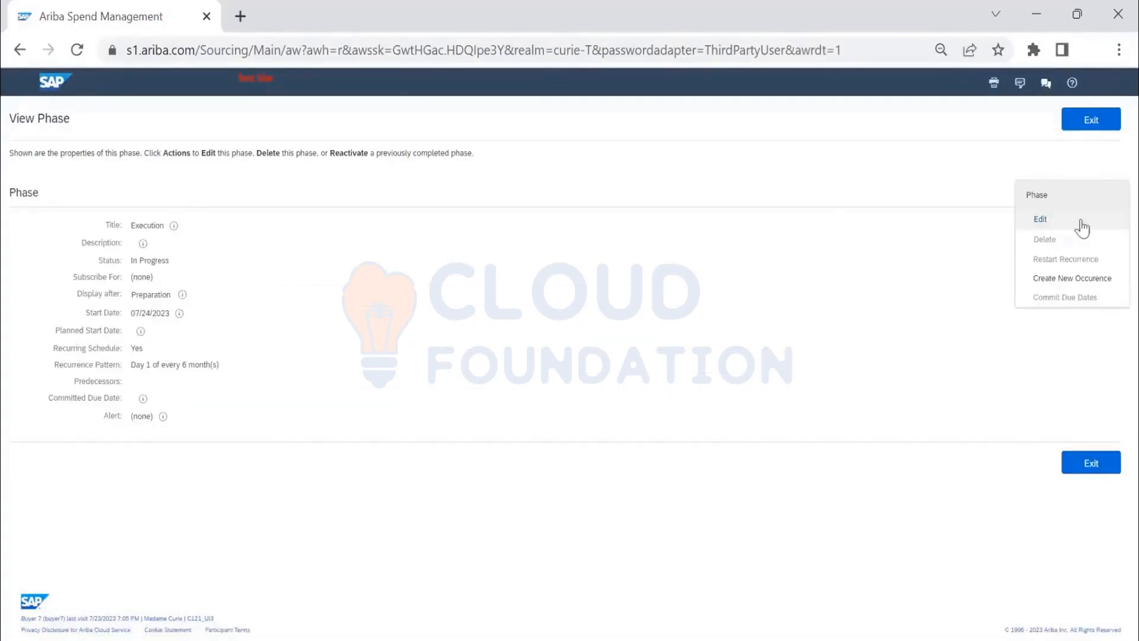
click(1077, 279)
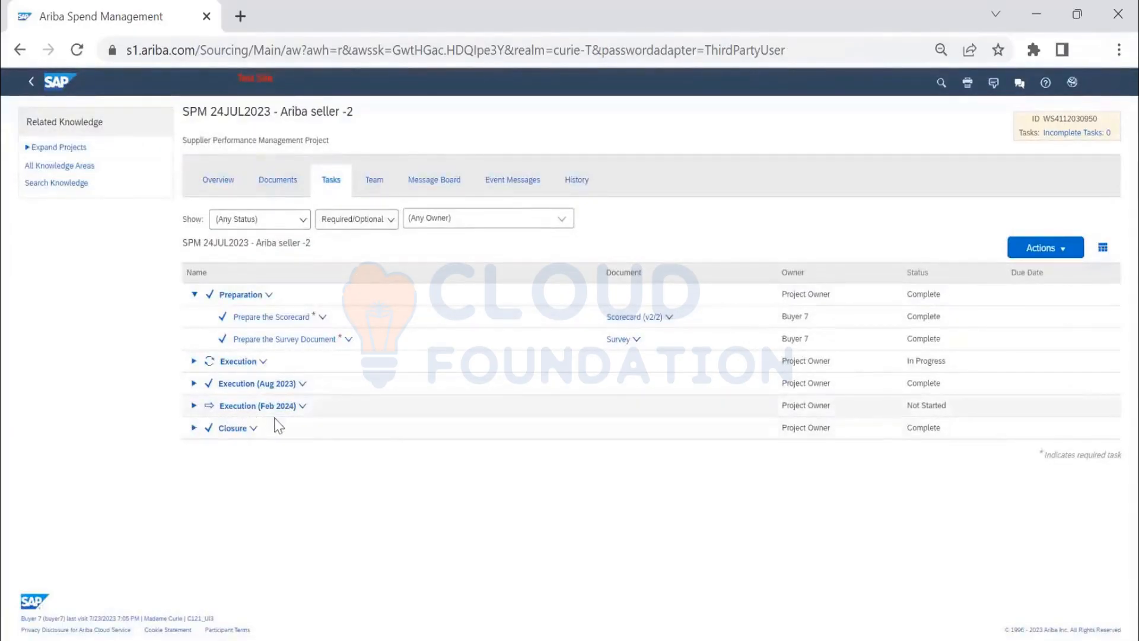
click(194, 406)
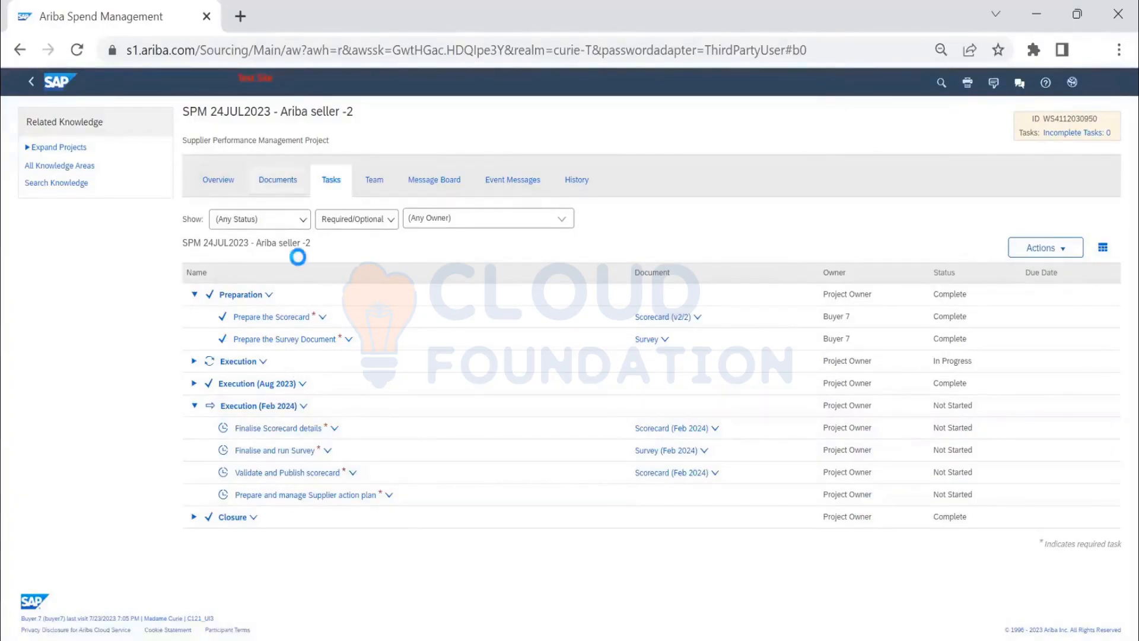
Review the project's documents with the Execution (Feb 2024) folder expanded and Scorecard and Survey collapsed, and return to the tasks.
click(276, 188)
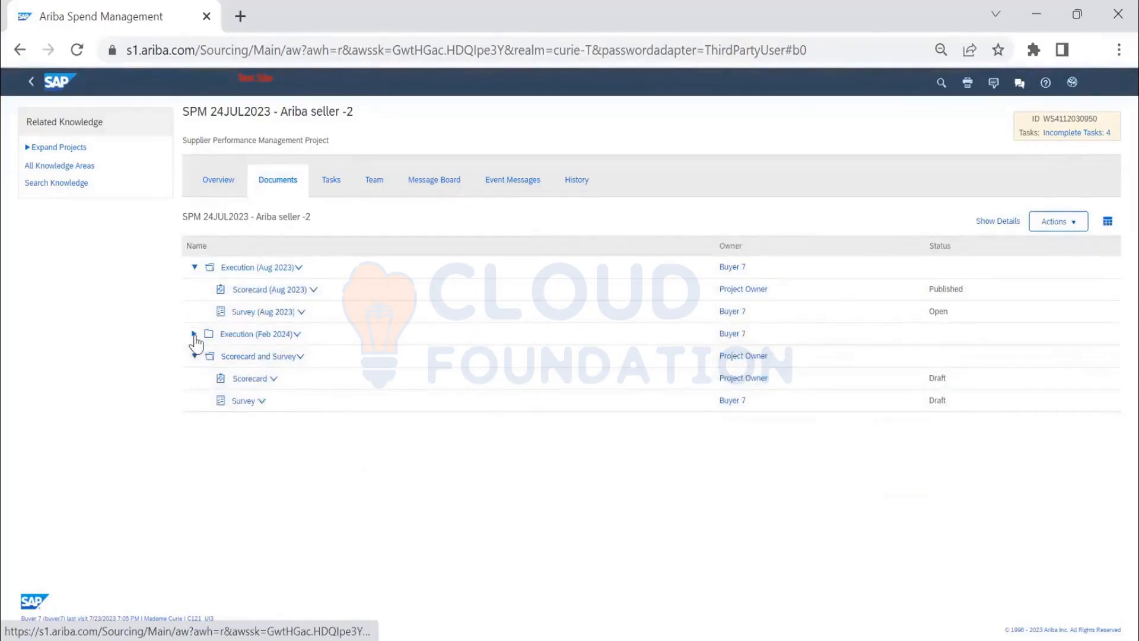
click(194, 356)
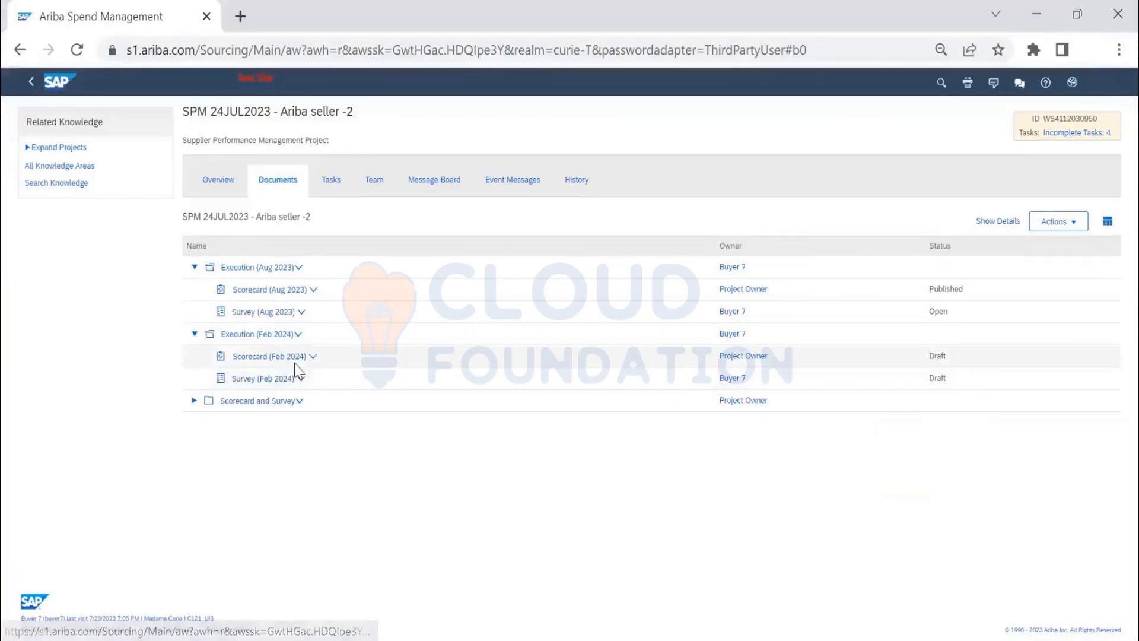
click(331, 179)
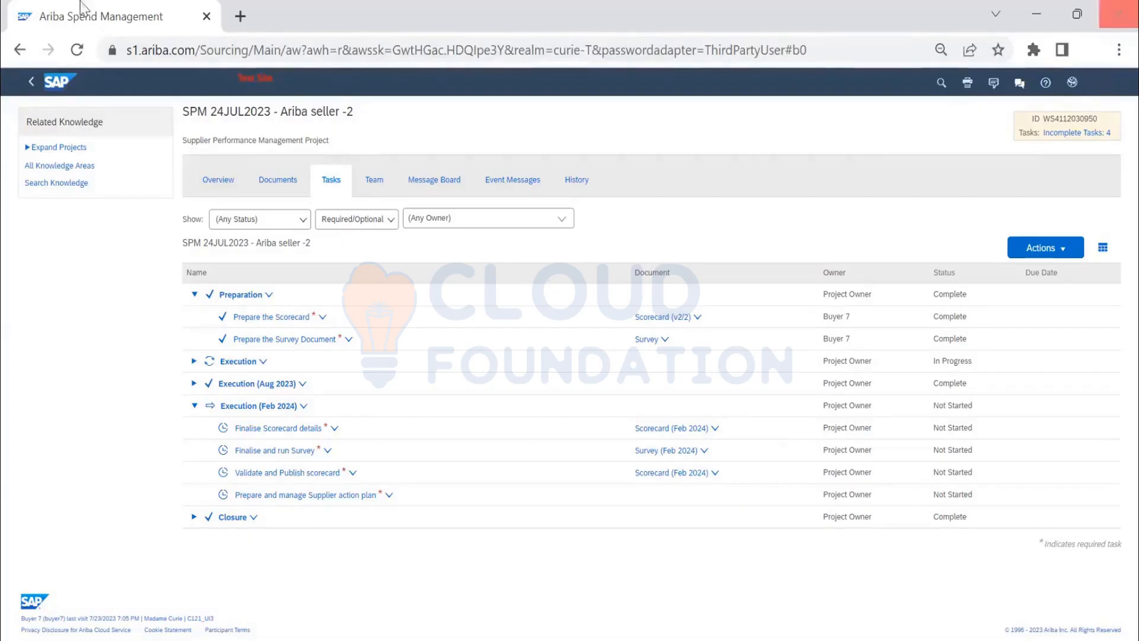
Show the project's overview with its process phases and leave the project for the home page.
click(218, 194)
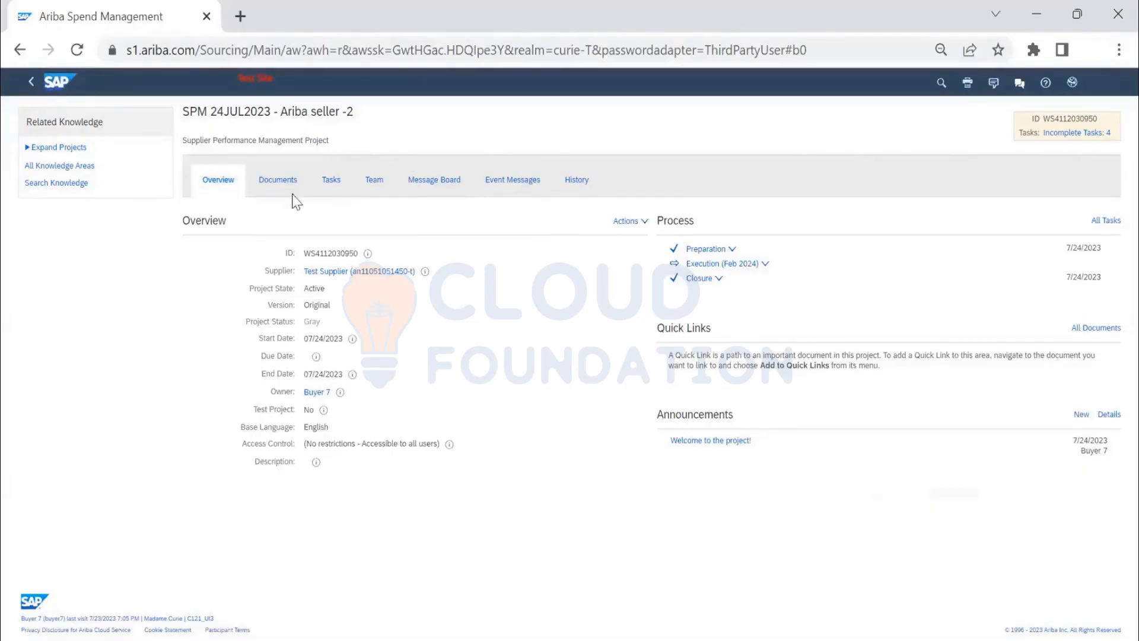
click(57, 81)
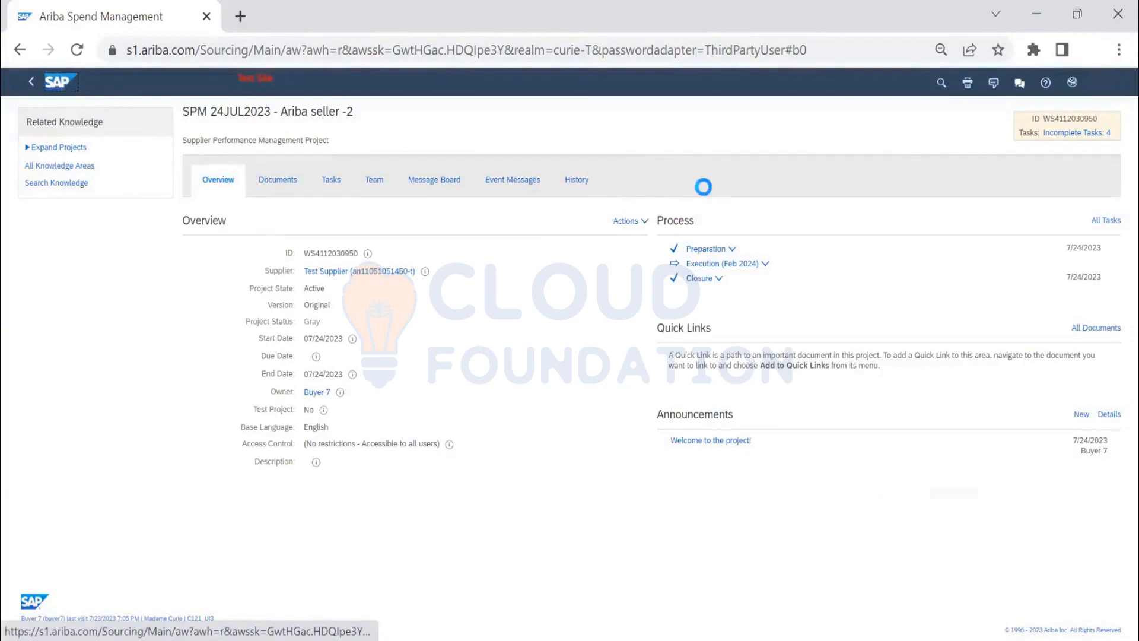